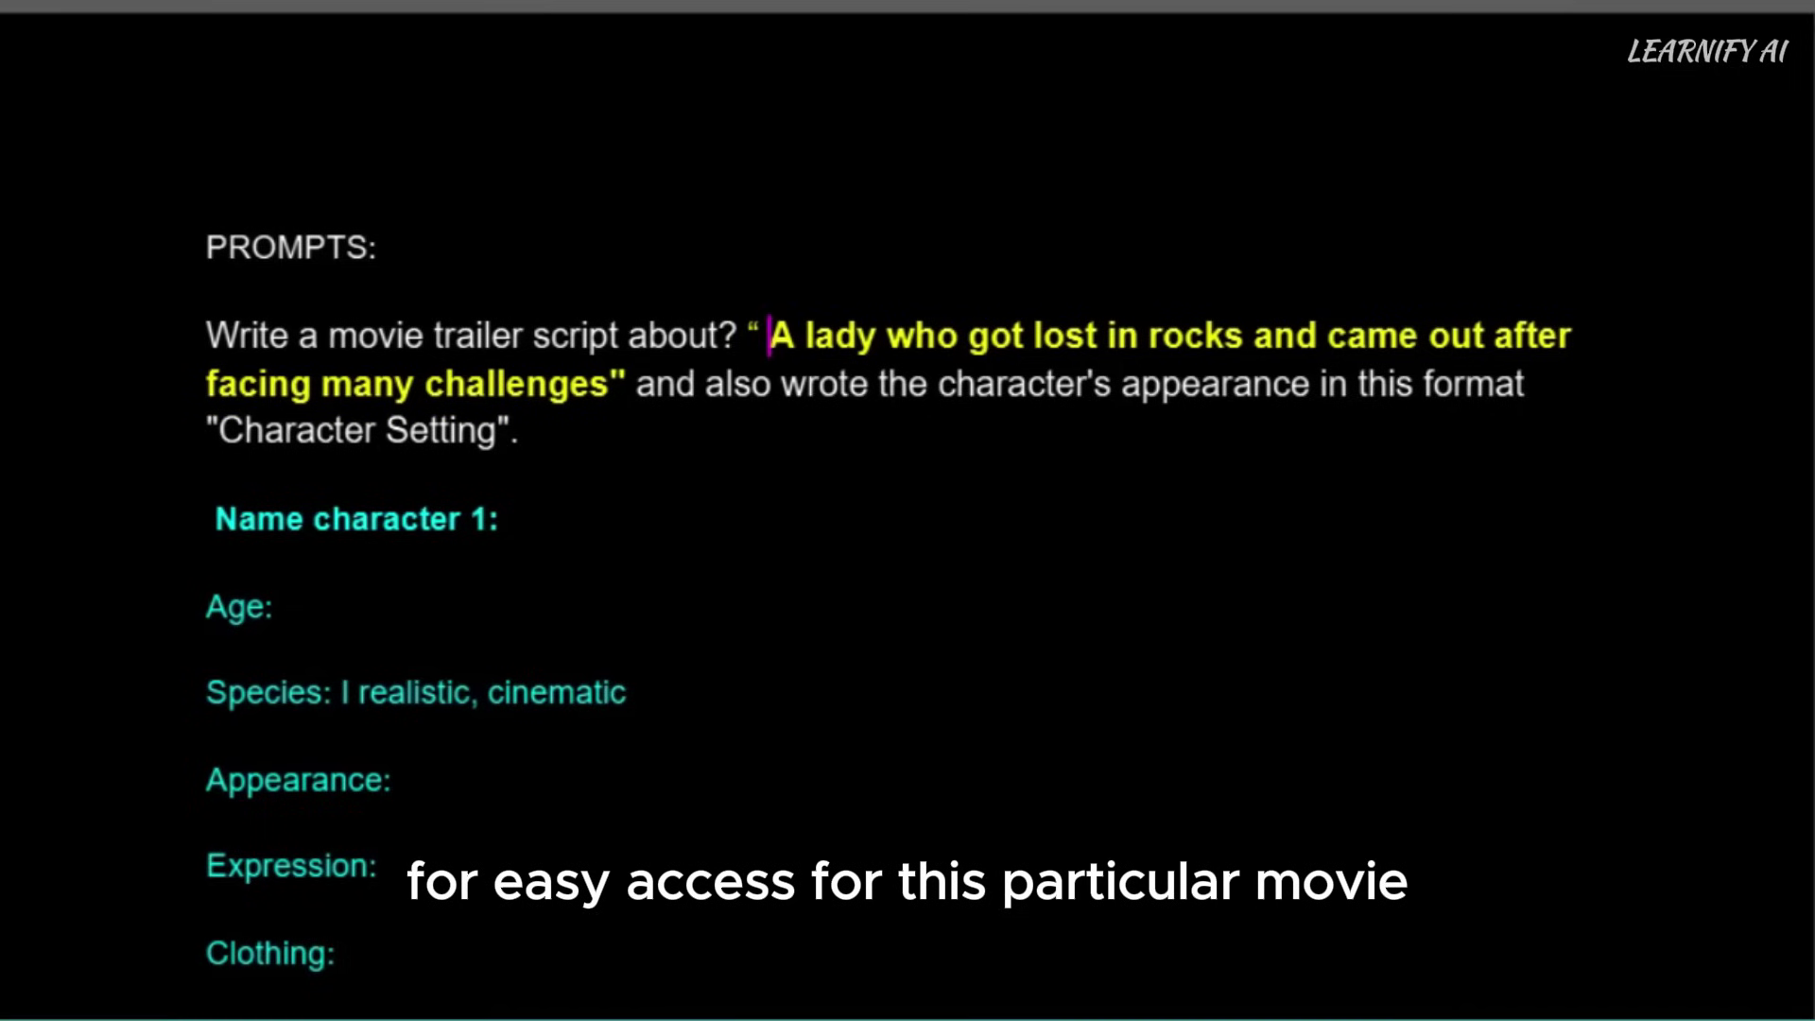
Review the movie trailer prompt's story idea and the species and video style entries for character 1.
{"action": "left_click_drag", "start_coordinate": [748, 336], "coordinate": [967, 336]}
{"action": "left_click_drag", "start_coordinate": [1205, 335], "coordinate": [396, 385]}
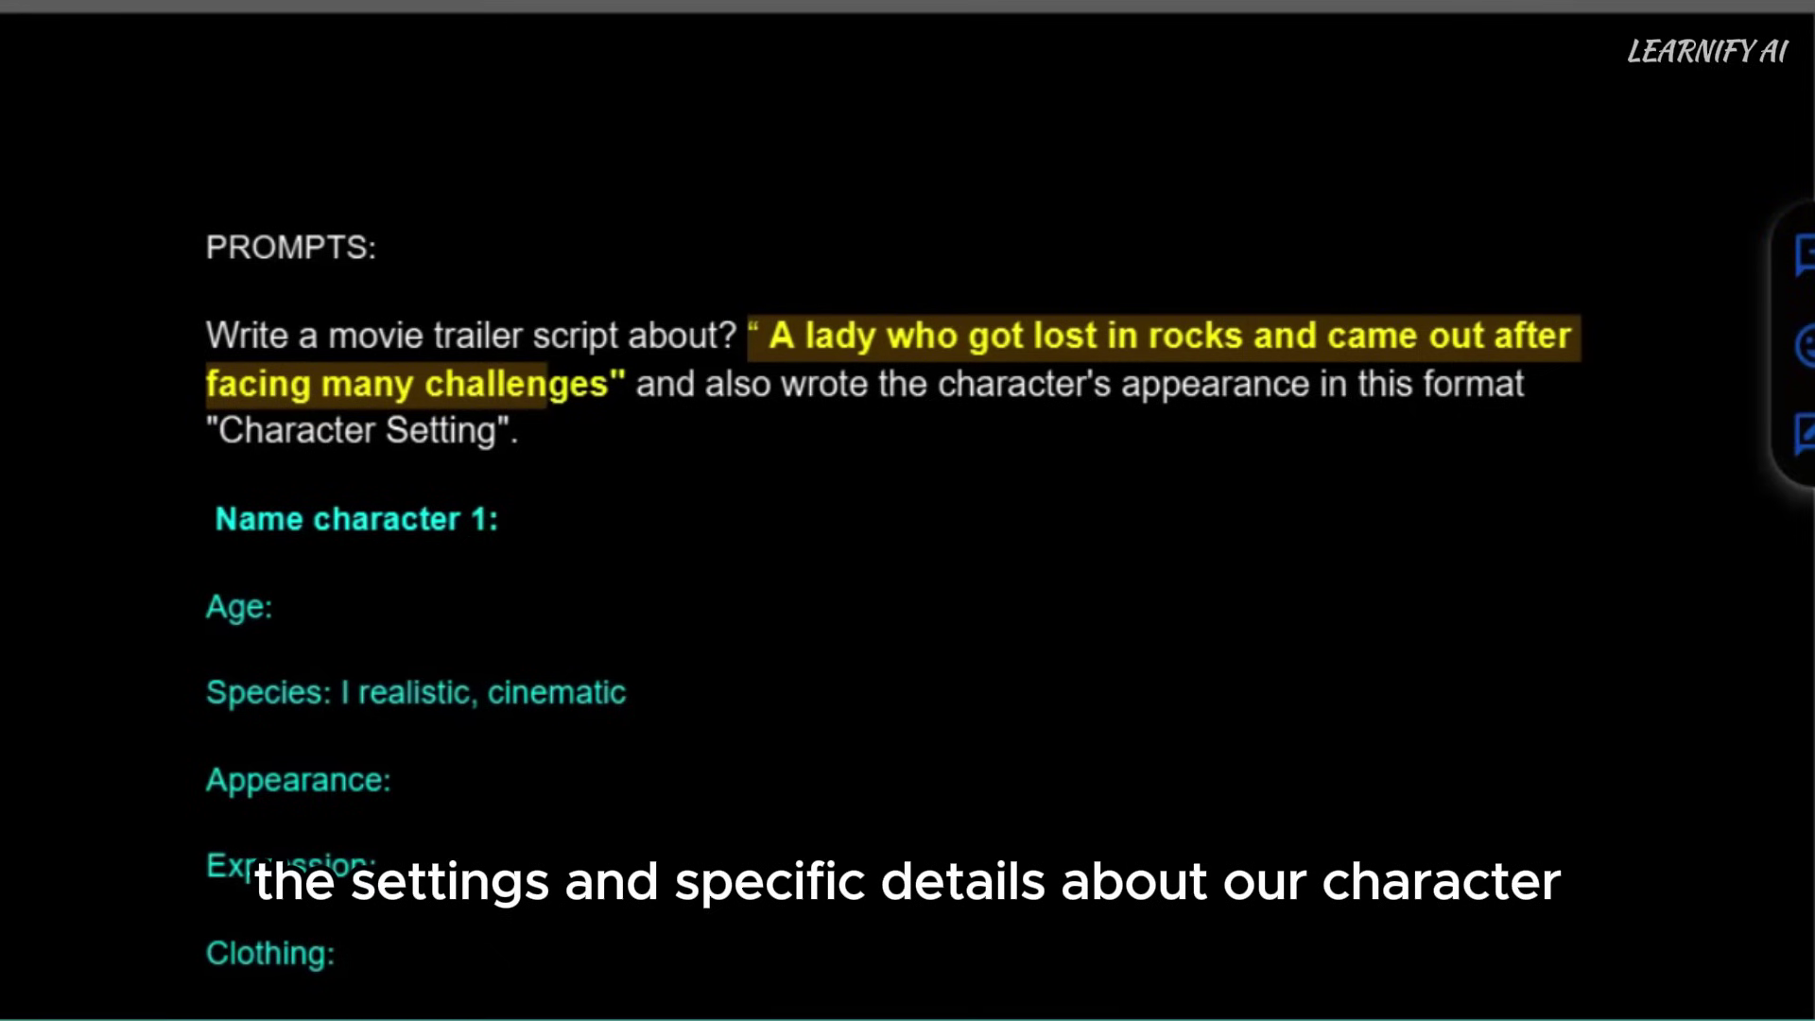
{"action": "left_click_drag", "start_coordinate": [546, 385], "coordinate": [588, 385]}
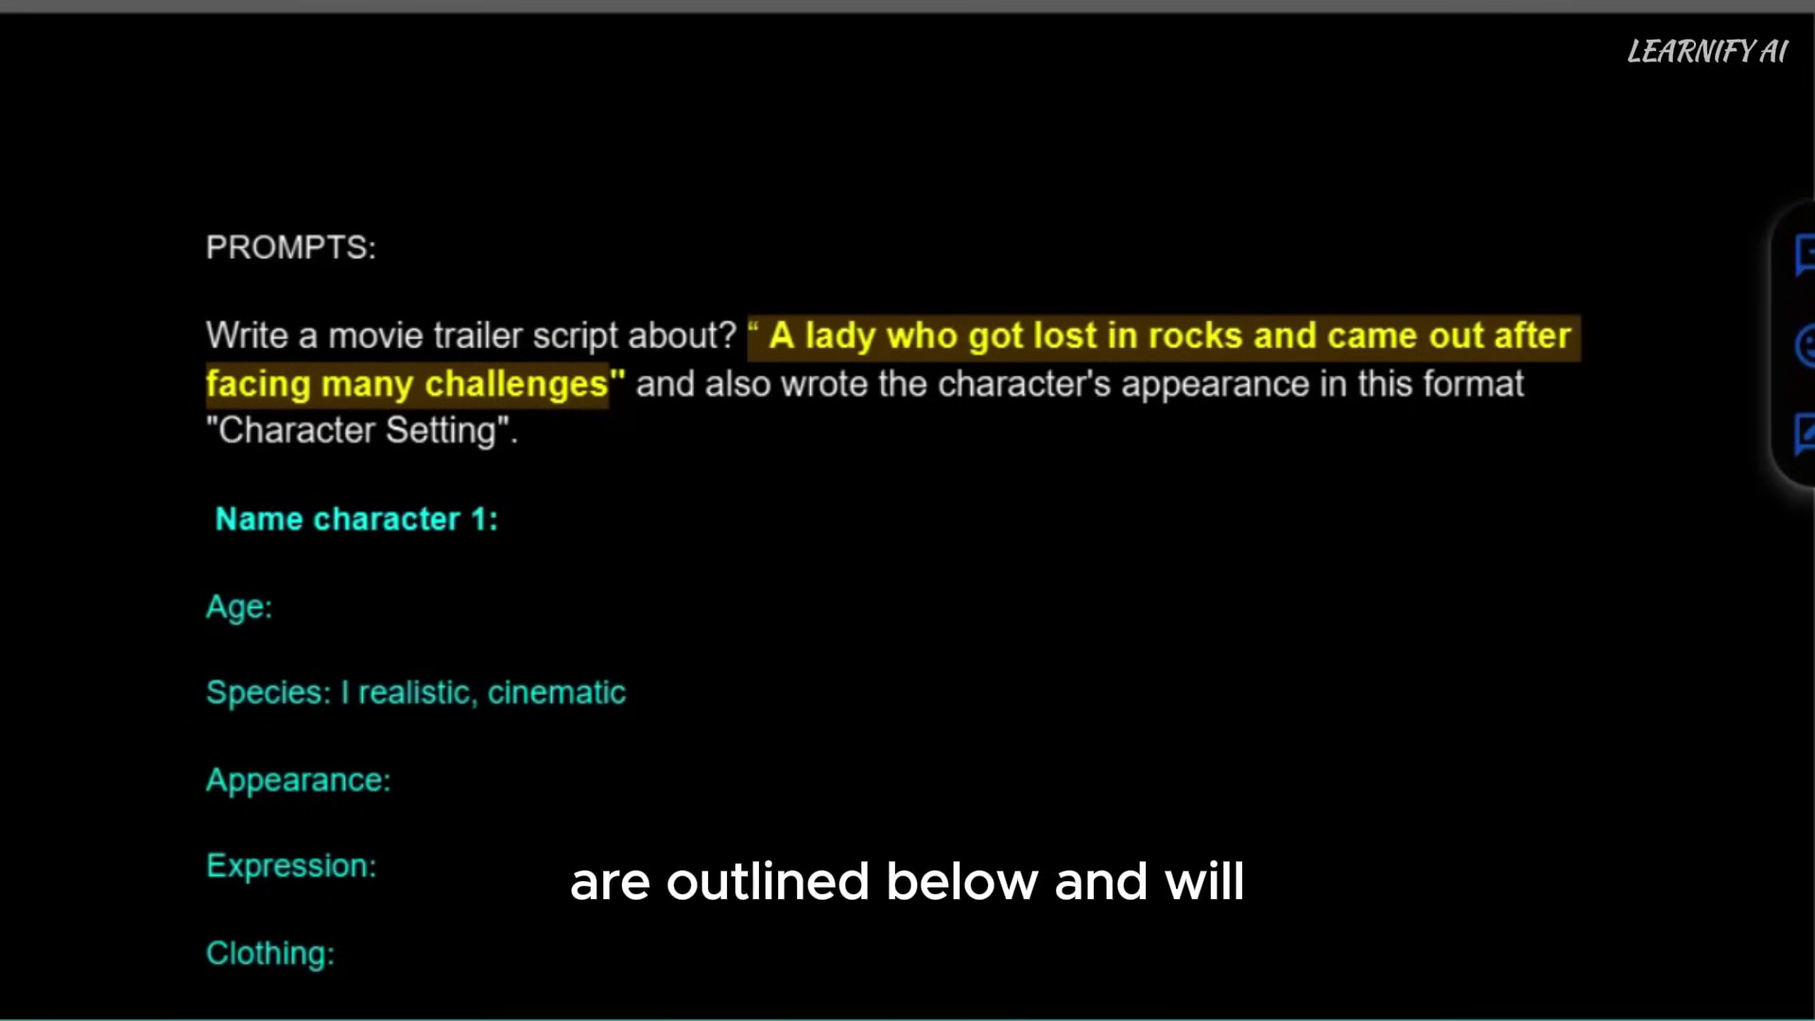
{"action": "left_click", "coordinate": [972, 340]}
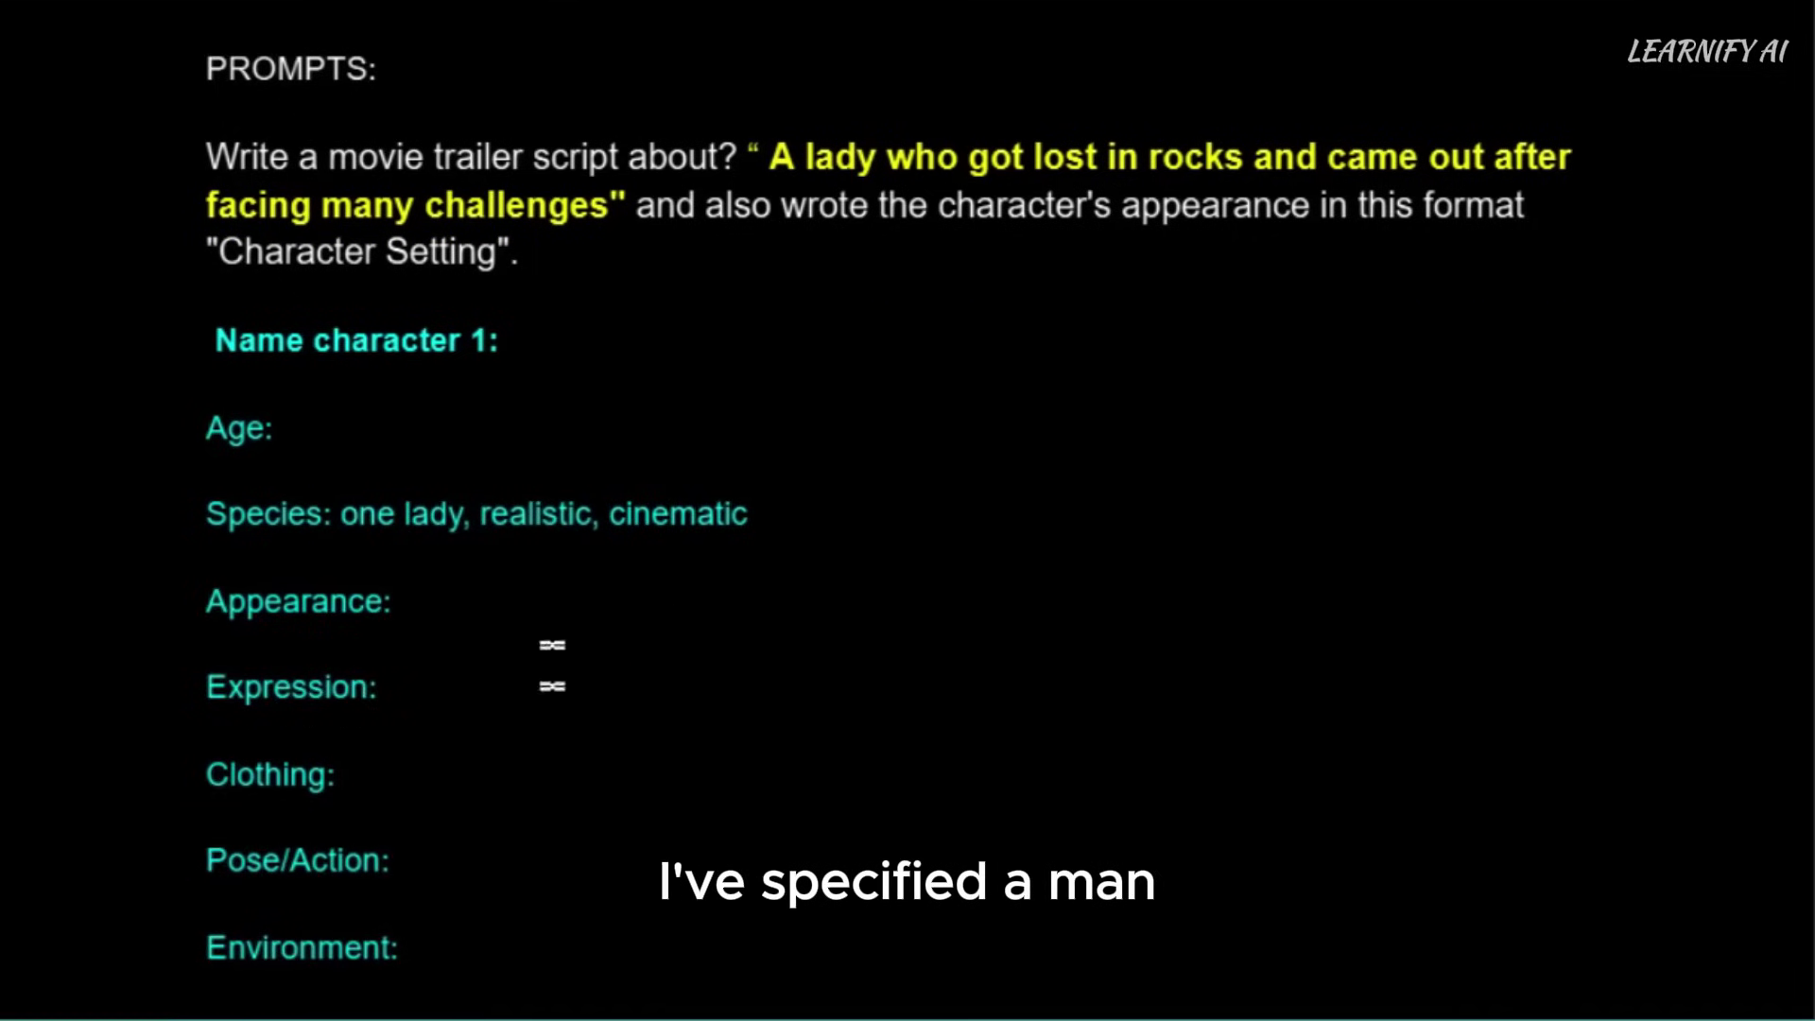
{"action": "left_click_drag", "start_coordinate": [333, 523], "coordinate": [768, 523]}
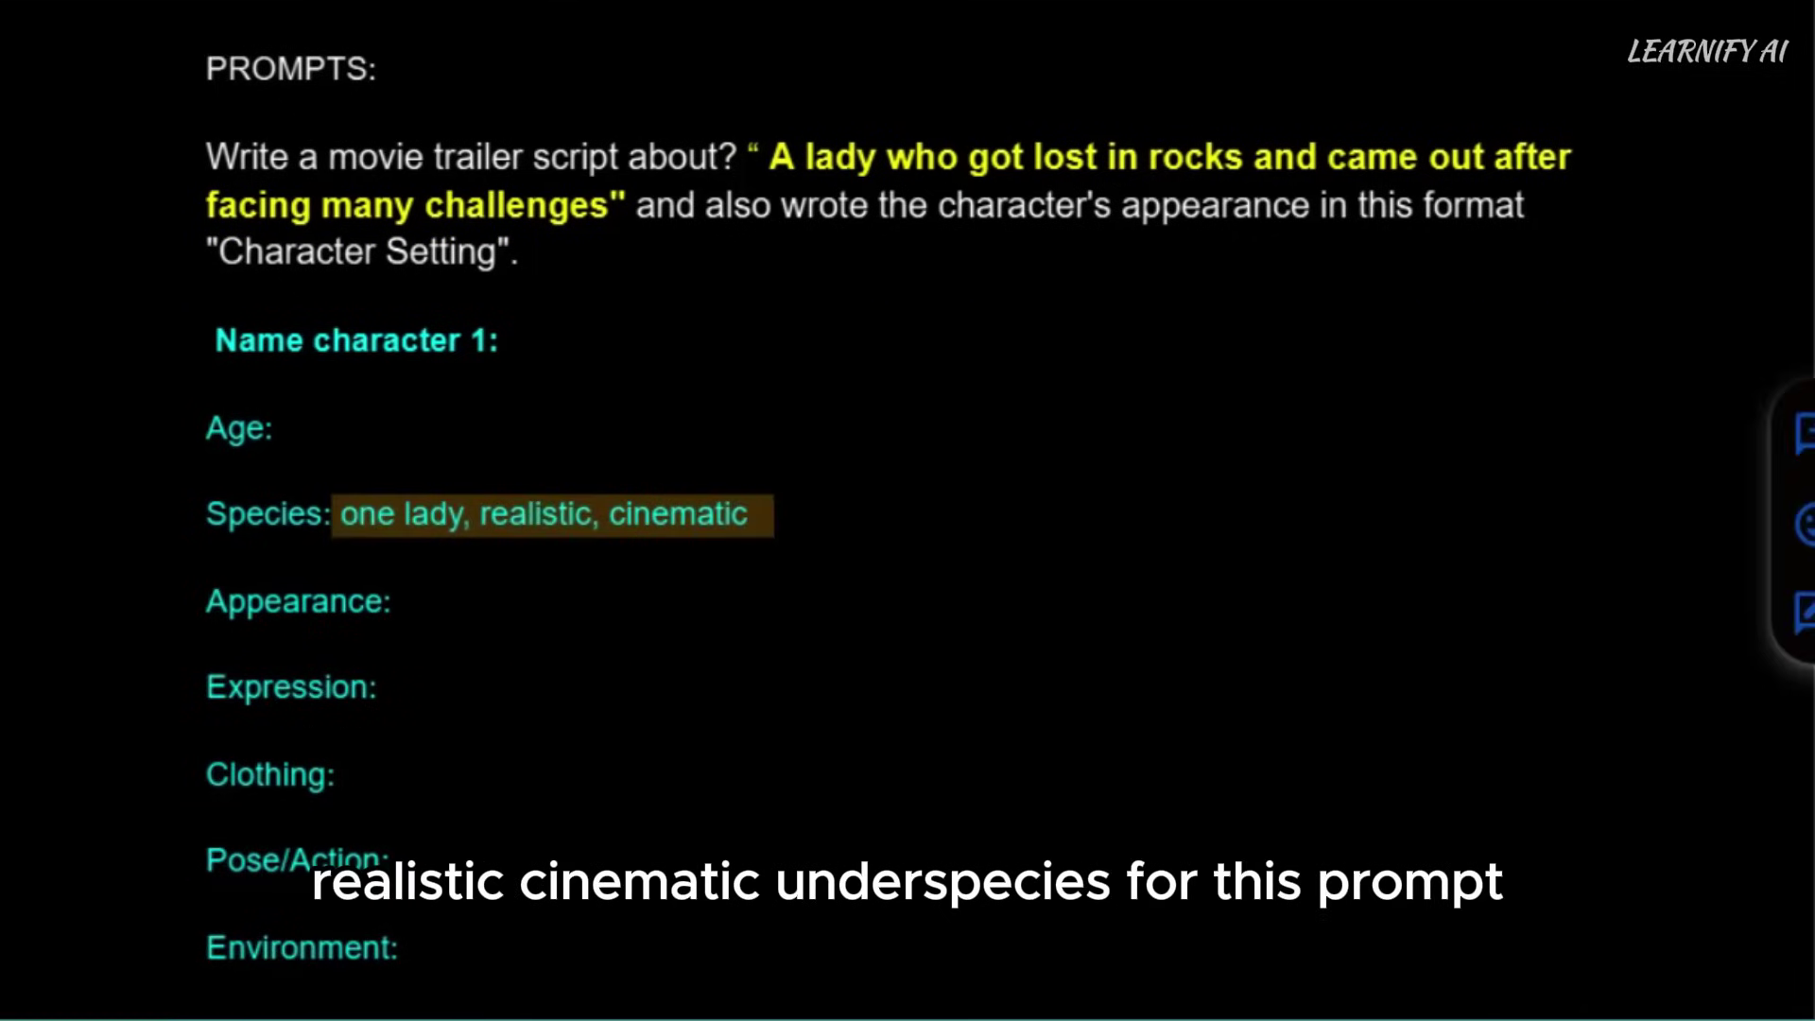
{"action": "left_click", "coordinate": [460, 583]}
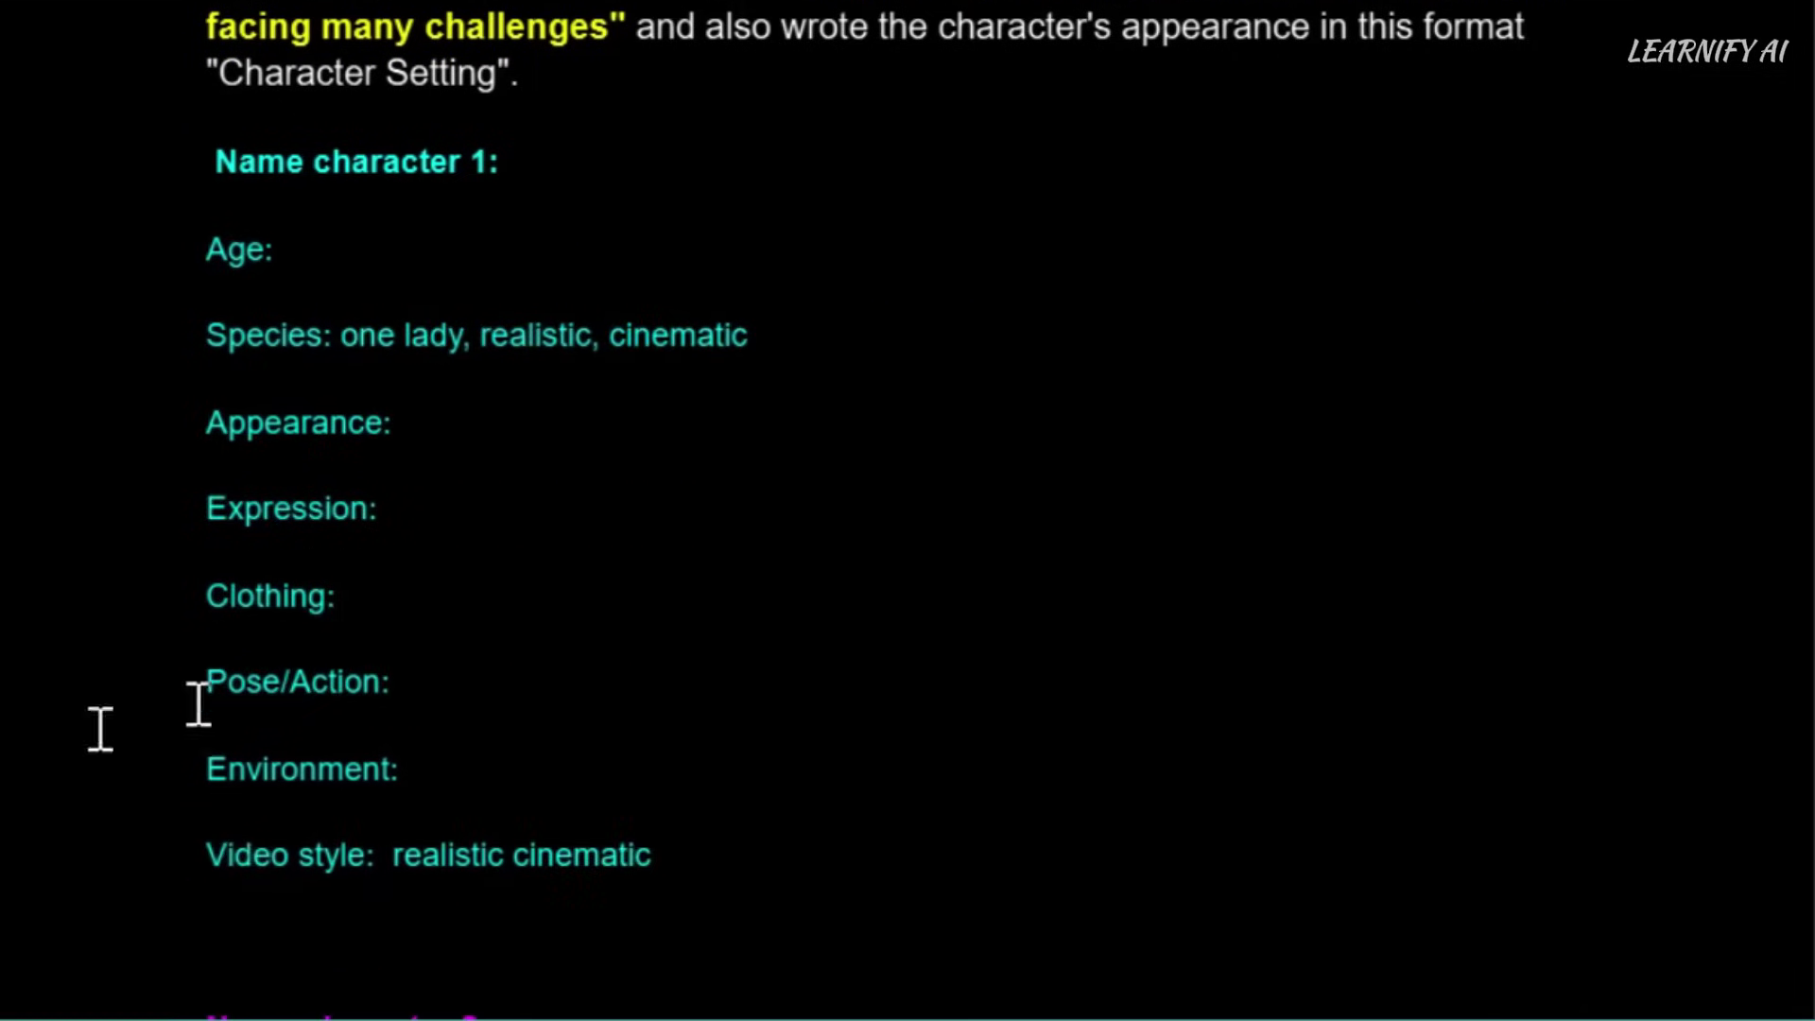
{"action": "left_click_drag", "start_coordinate": [206, 677], "coordinate": [708, 682]}
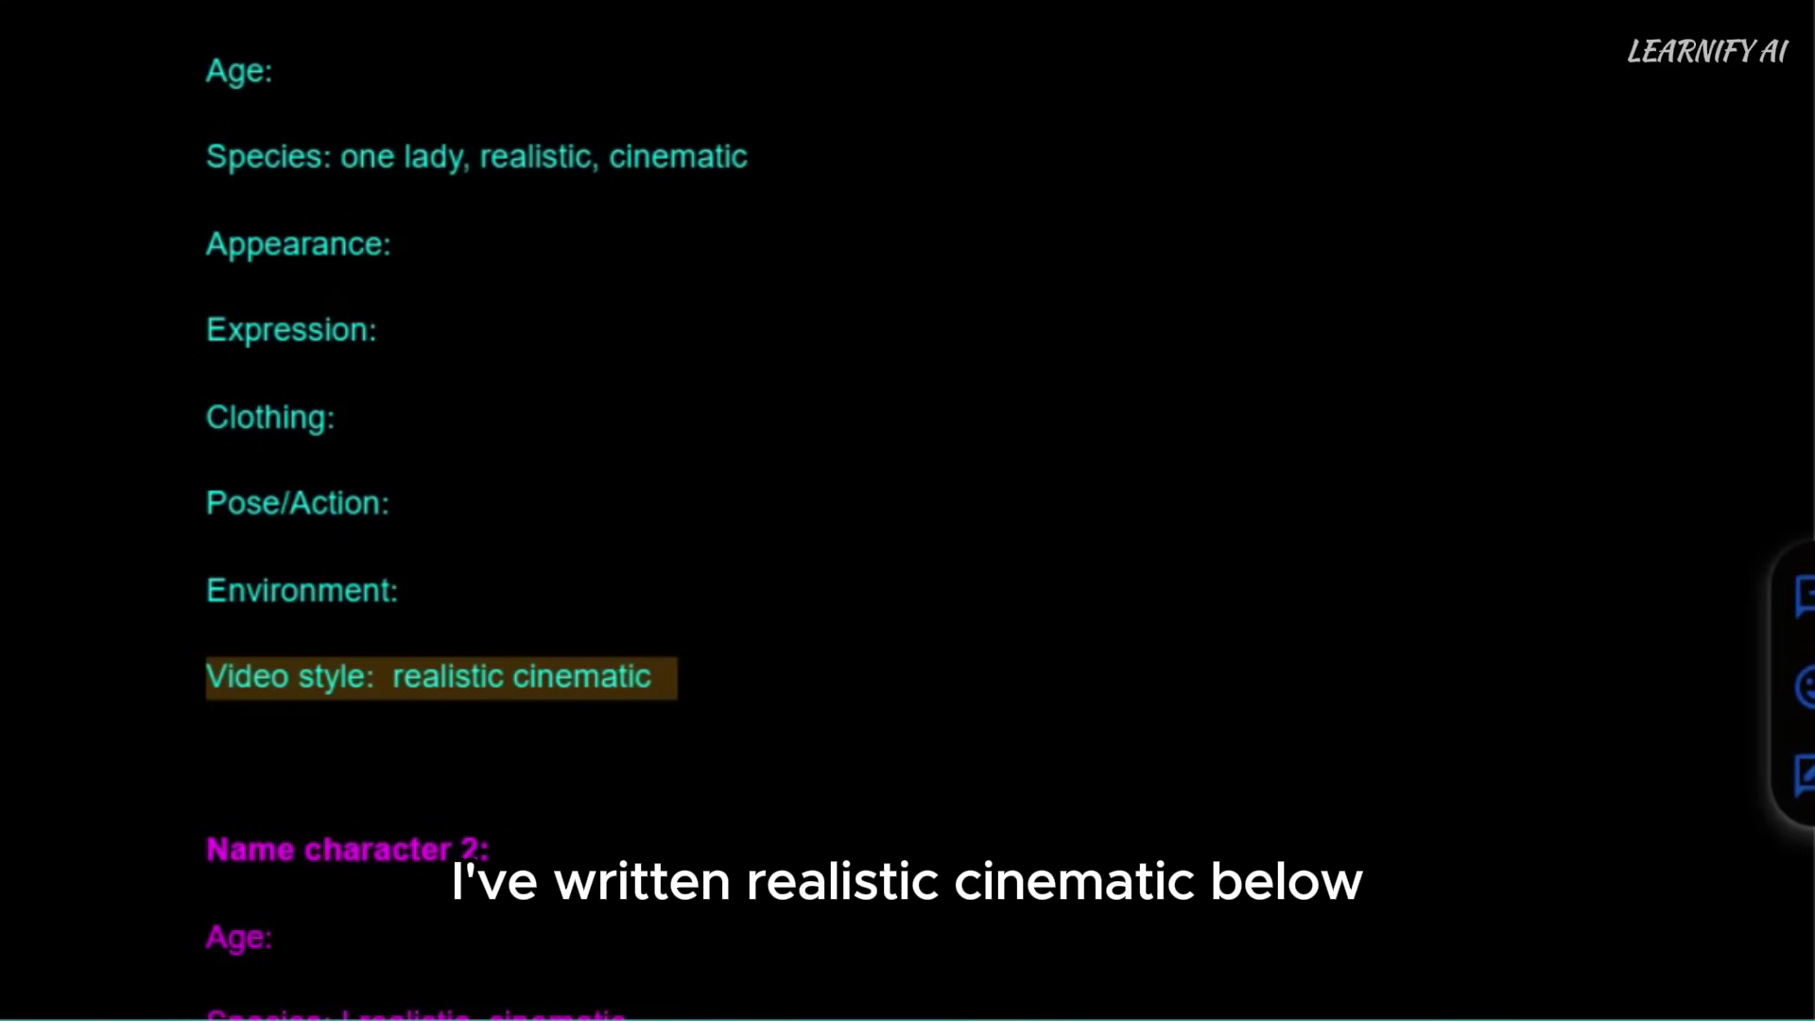
{"action": "left_click", "coordinate": [420, 747]}
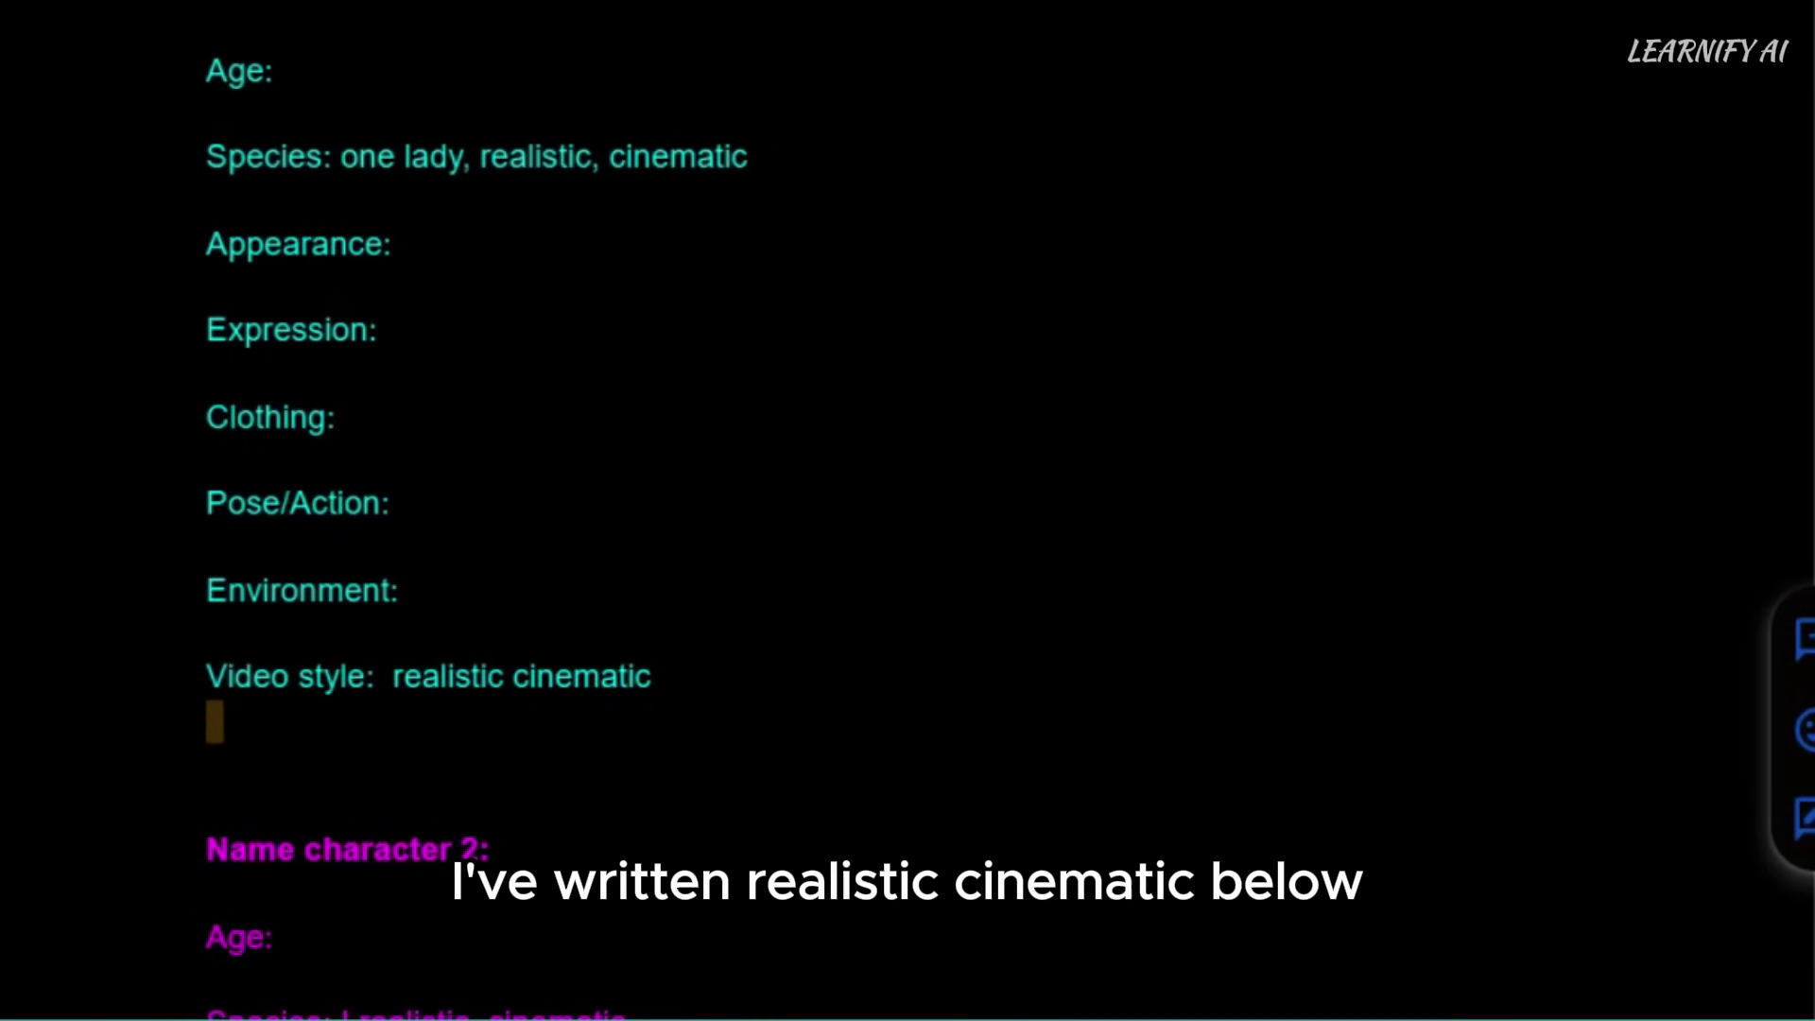
Replace the realistic cinematic wording in character 1's species and video style with "3D Pixar".
{"action": "scroll", "coordinate": [502, 417], "scroll_direction": "up", "scroll_amount": 4}
{"action": "left_click_drag", "start_coordinate": [480, 513], "coordinate": [760, 515]}
{"action": "type", "text": "3D Pixar"}
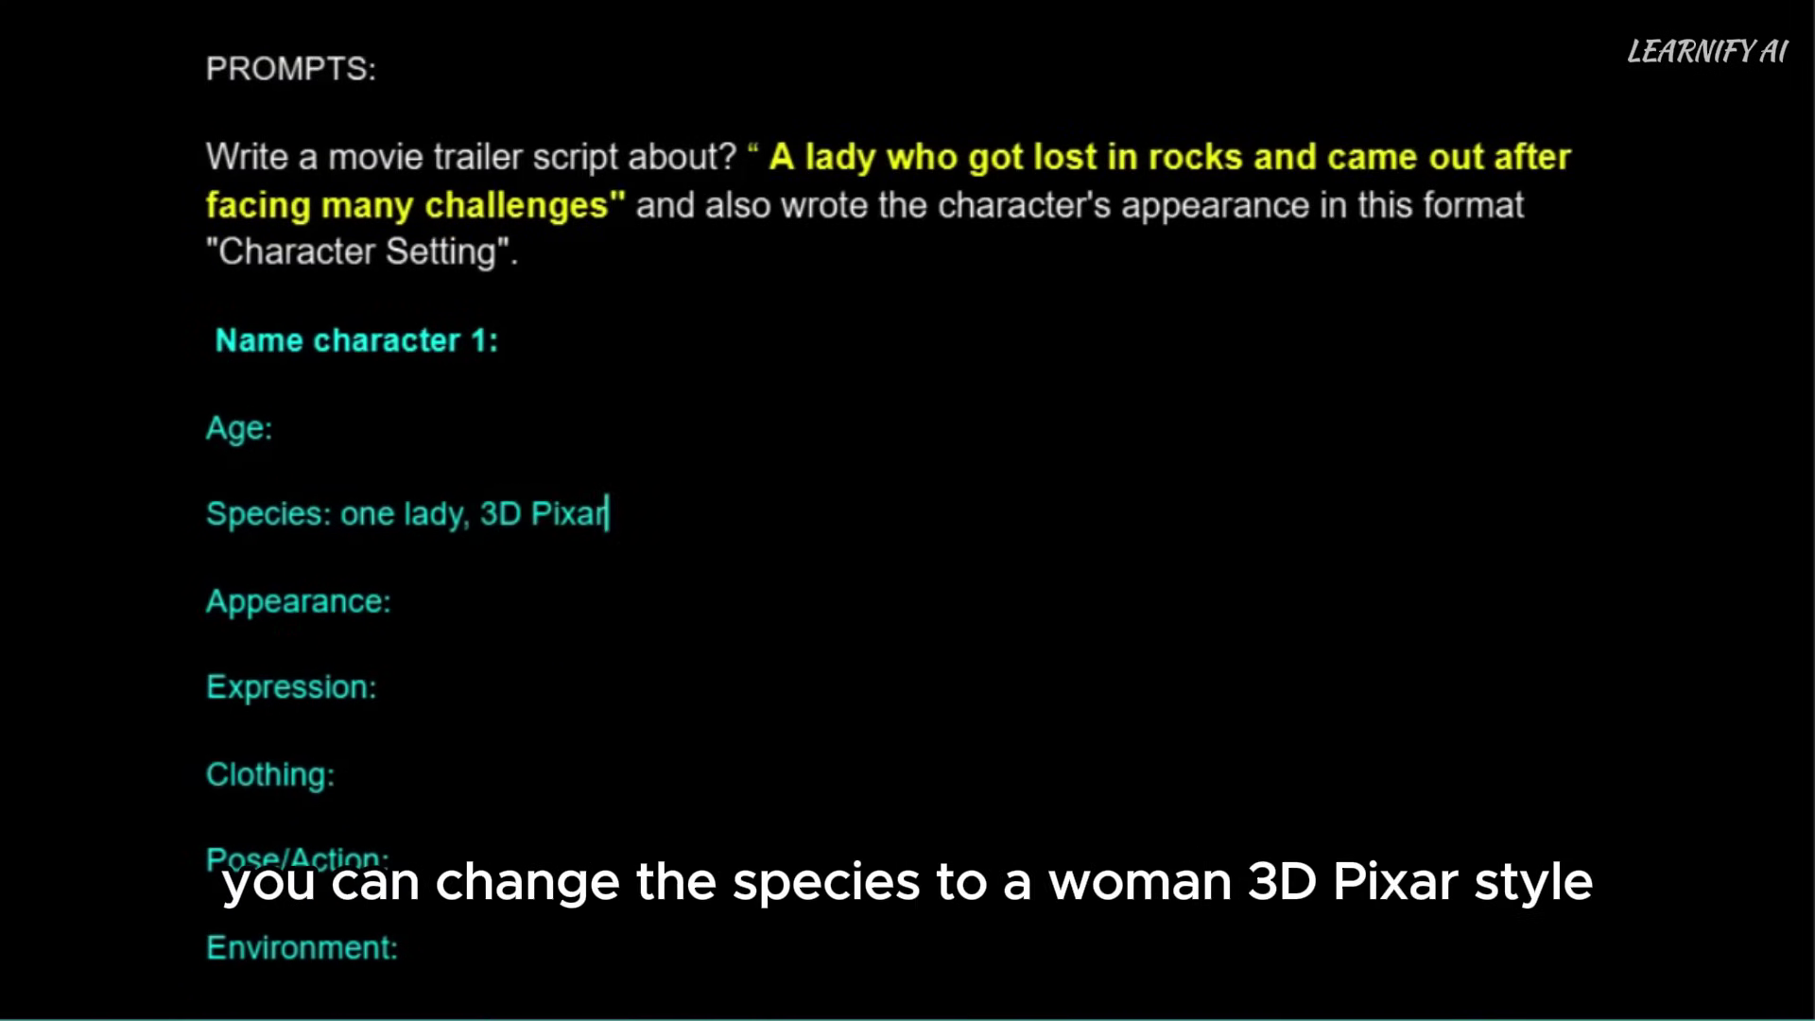
{"action": "scroll", "coordinate": [519, 558], "scroll_direction": "down", "scroll_amount": 6}
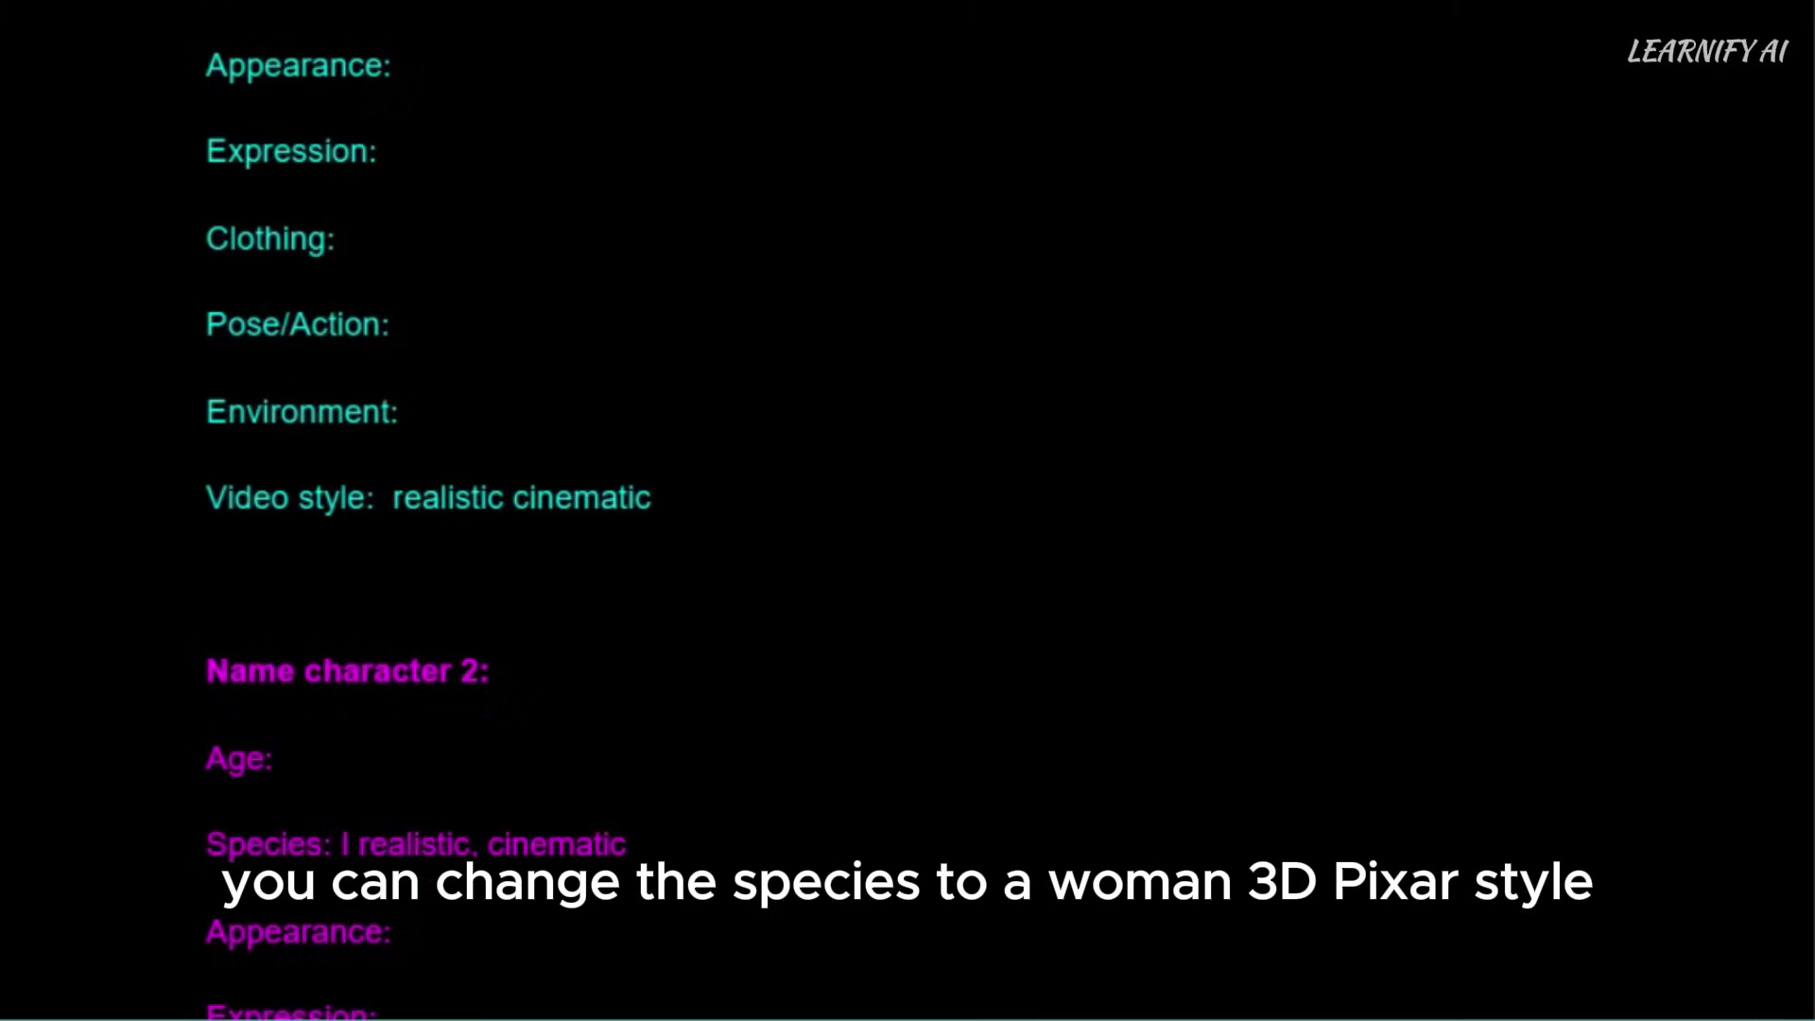
{"action": "left_click_drag", "start_coordinate": [391, 511], "coordinate": [675, 511]}
{"action": "type", "text": "3D Pixar"}
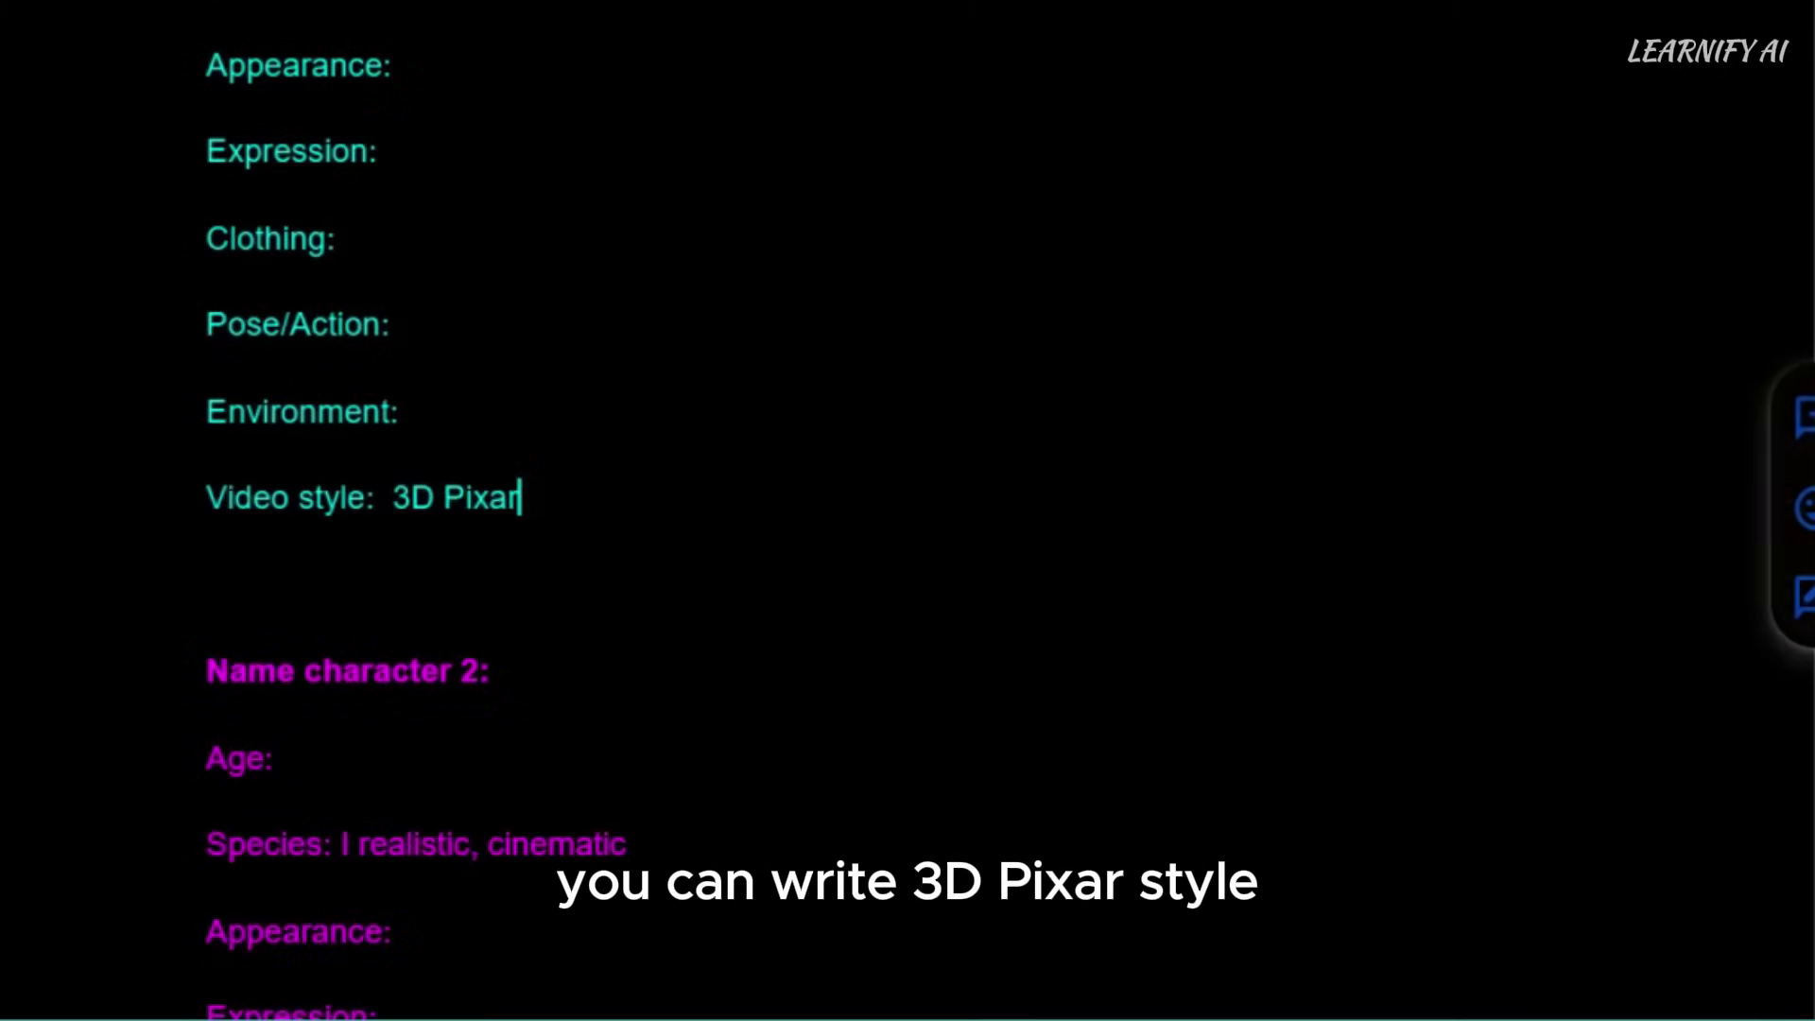
Undo the 3D Pixar edits in character 1's species and video style.
{"action": "scroll", "coordinate": [908, 510], "scroll_direction": "up", "scroll_amount": 4}
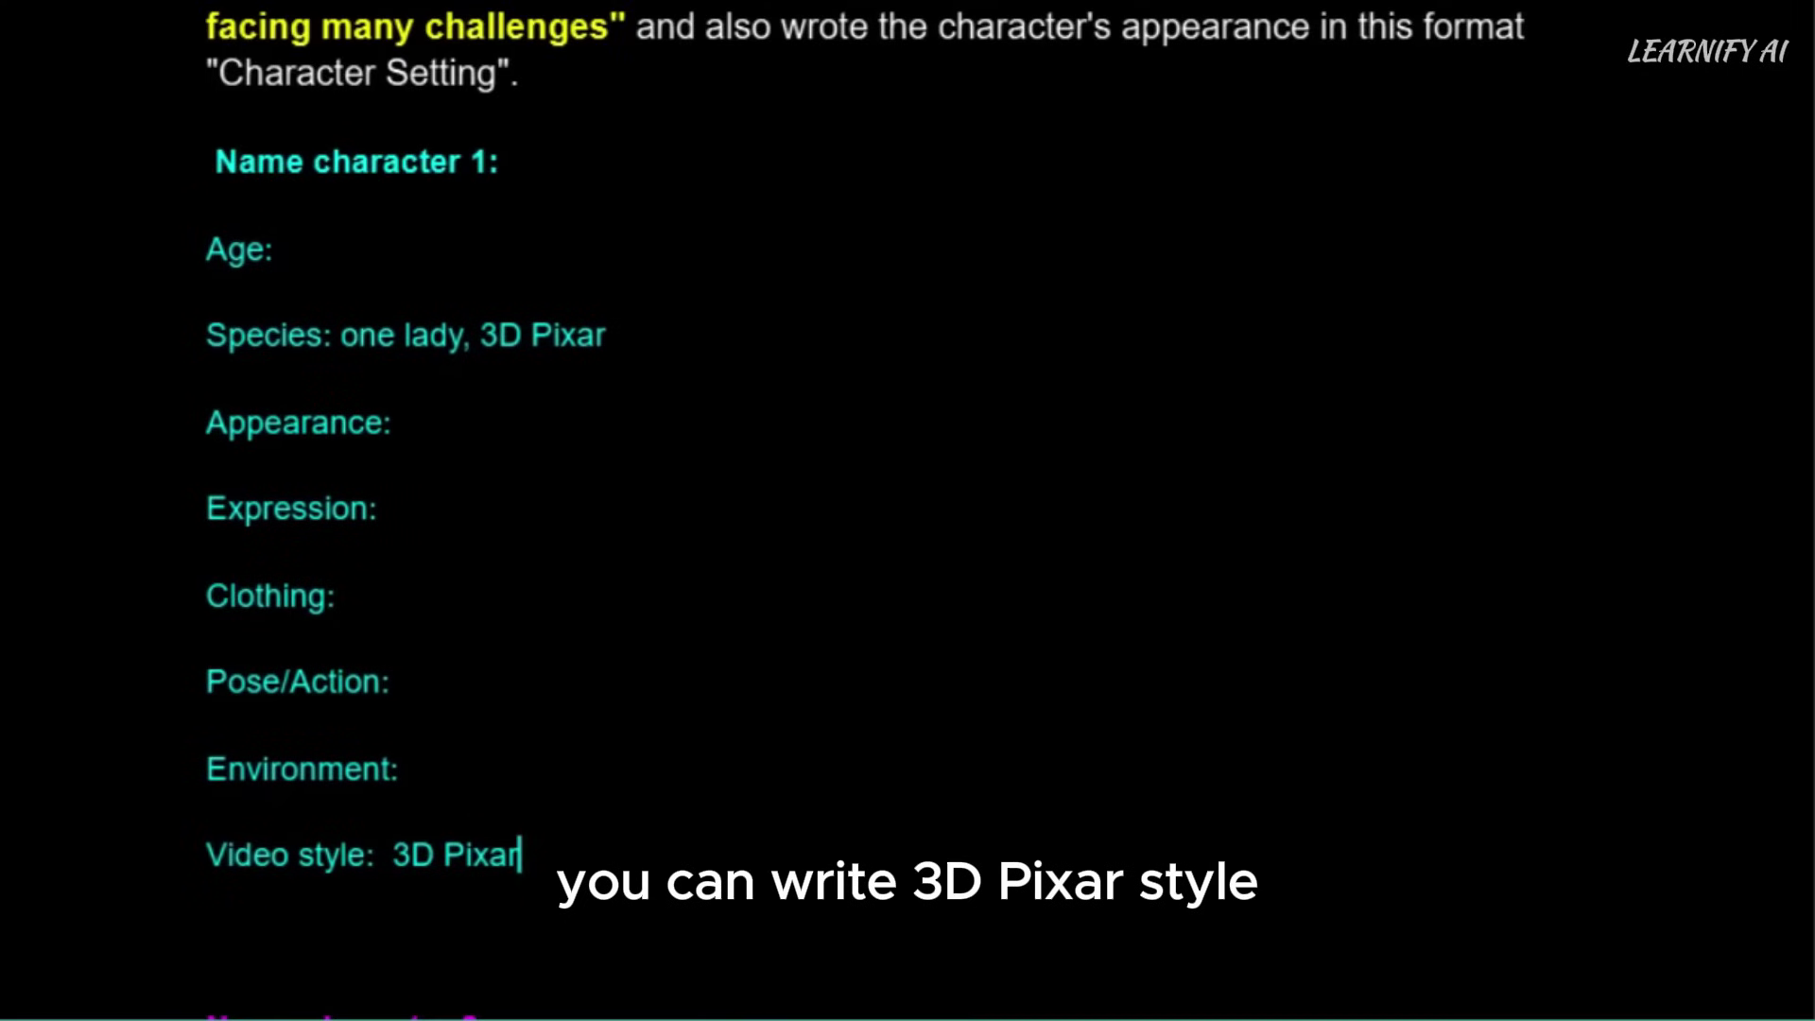
{"action": "key", "text": "ctrl+z"}
{"action": "key", "text": "ctrl+z"}
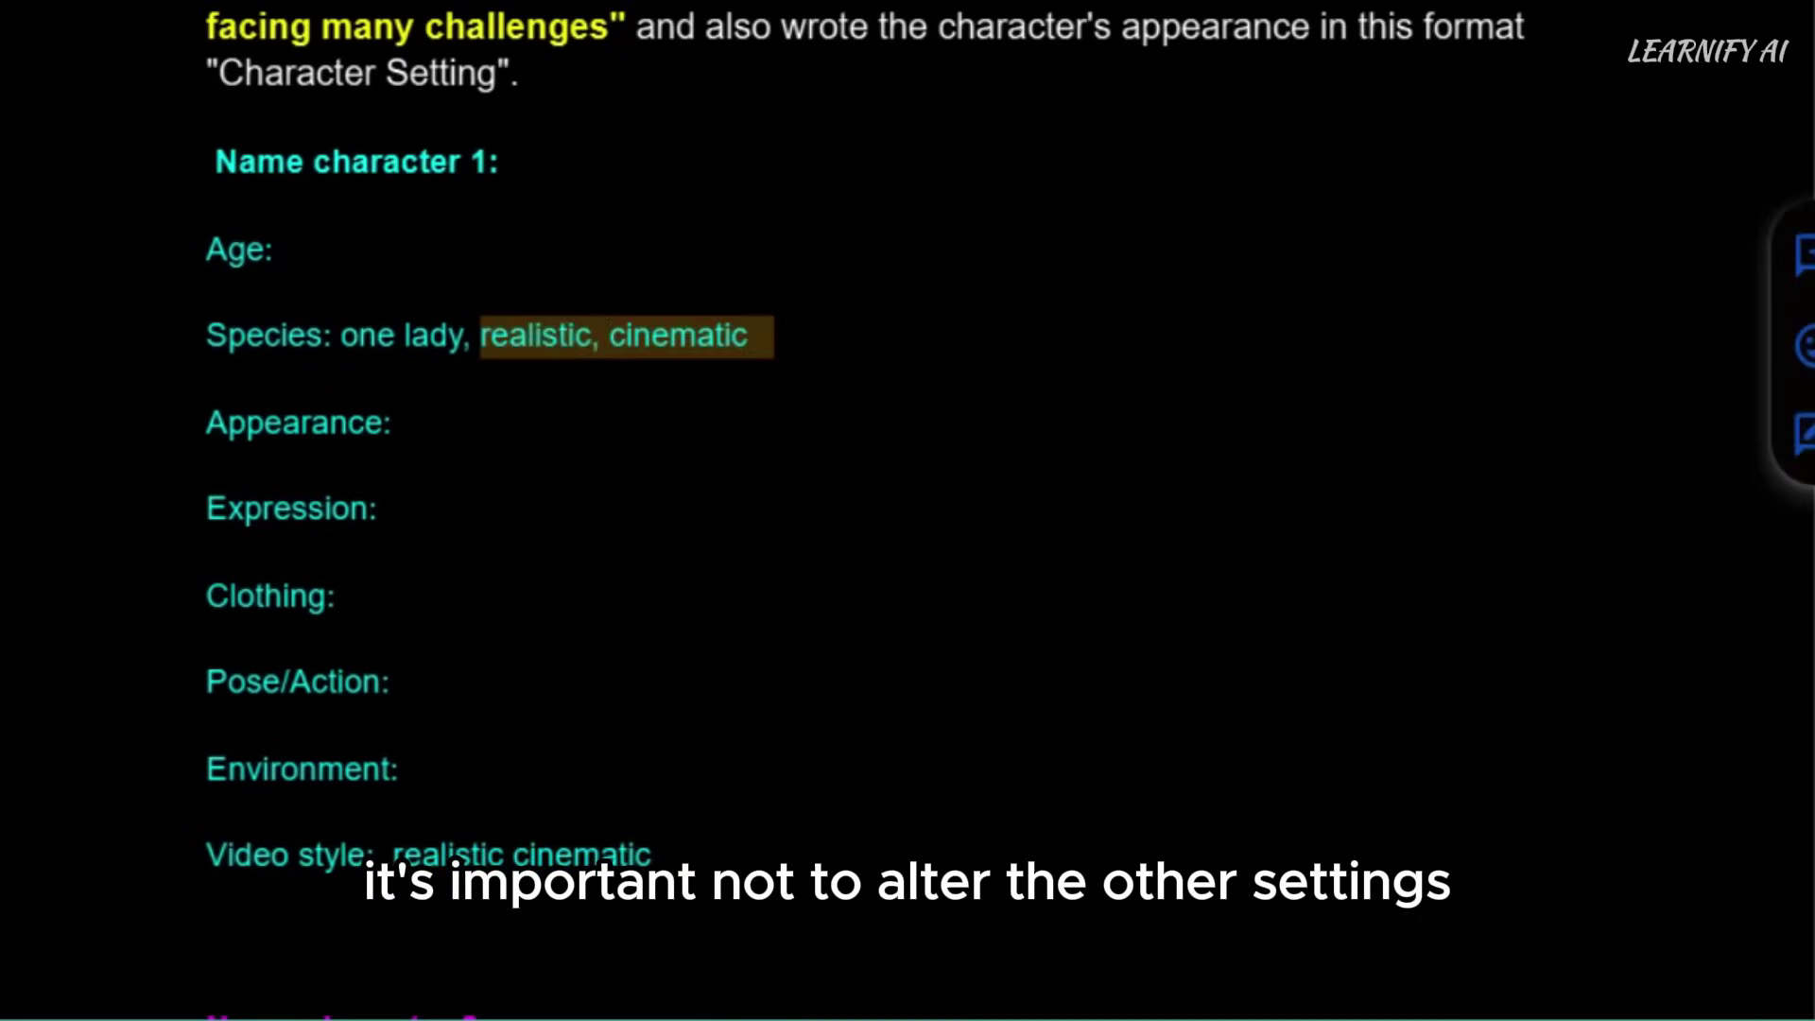
{"action": "left_click", "coordinate": [568, 337]}
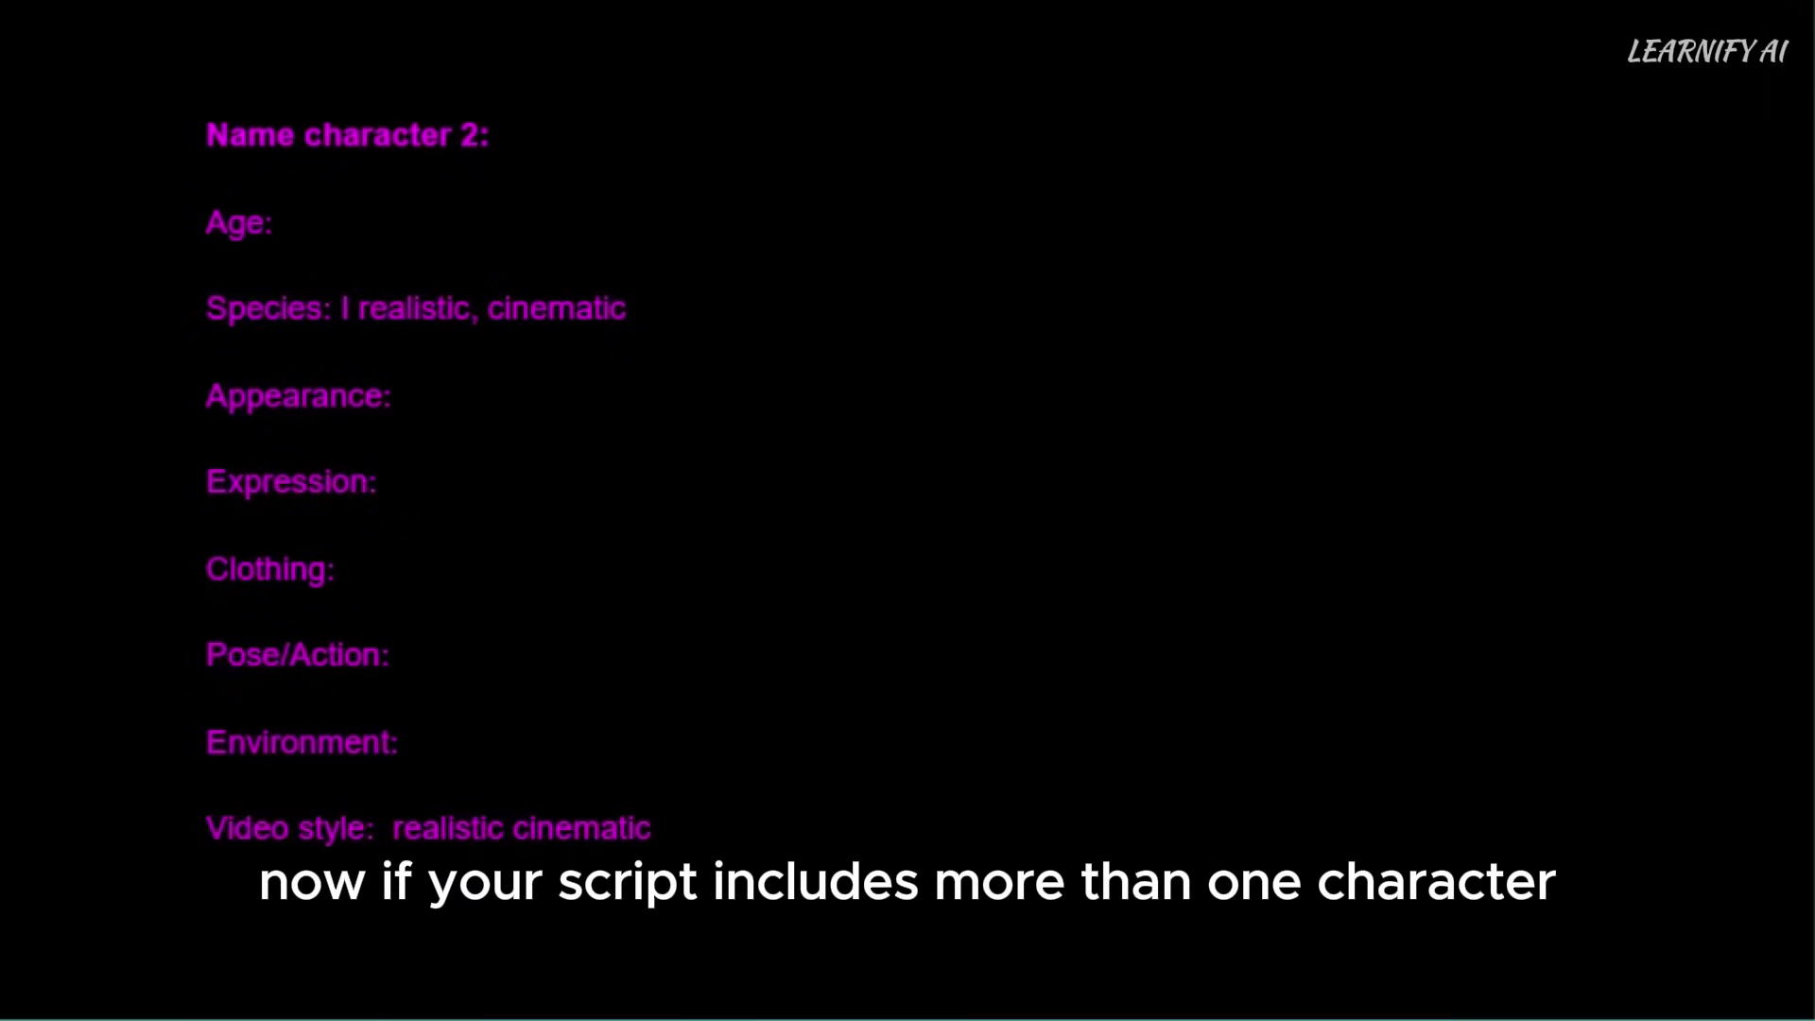
Specify "one man," at the start of character 2's species entry.
{"action": "type", "text": "one man,"}
{"action": "scroll", "coordinate": [89, 466], "scroll_direction": "down", "scroll_amount": 2}
{"action": "scroll", "coordinate": [210, 130], "scroll_direction": "up", "scroll_amount": 2}
Try to duplicate character 2's whole settings block below the original and retype the number in the duplicate's heading.
{"action": "left_click_drag", "start_coordinate": [207, 130], "coordinate": [800, 884]}
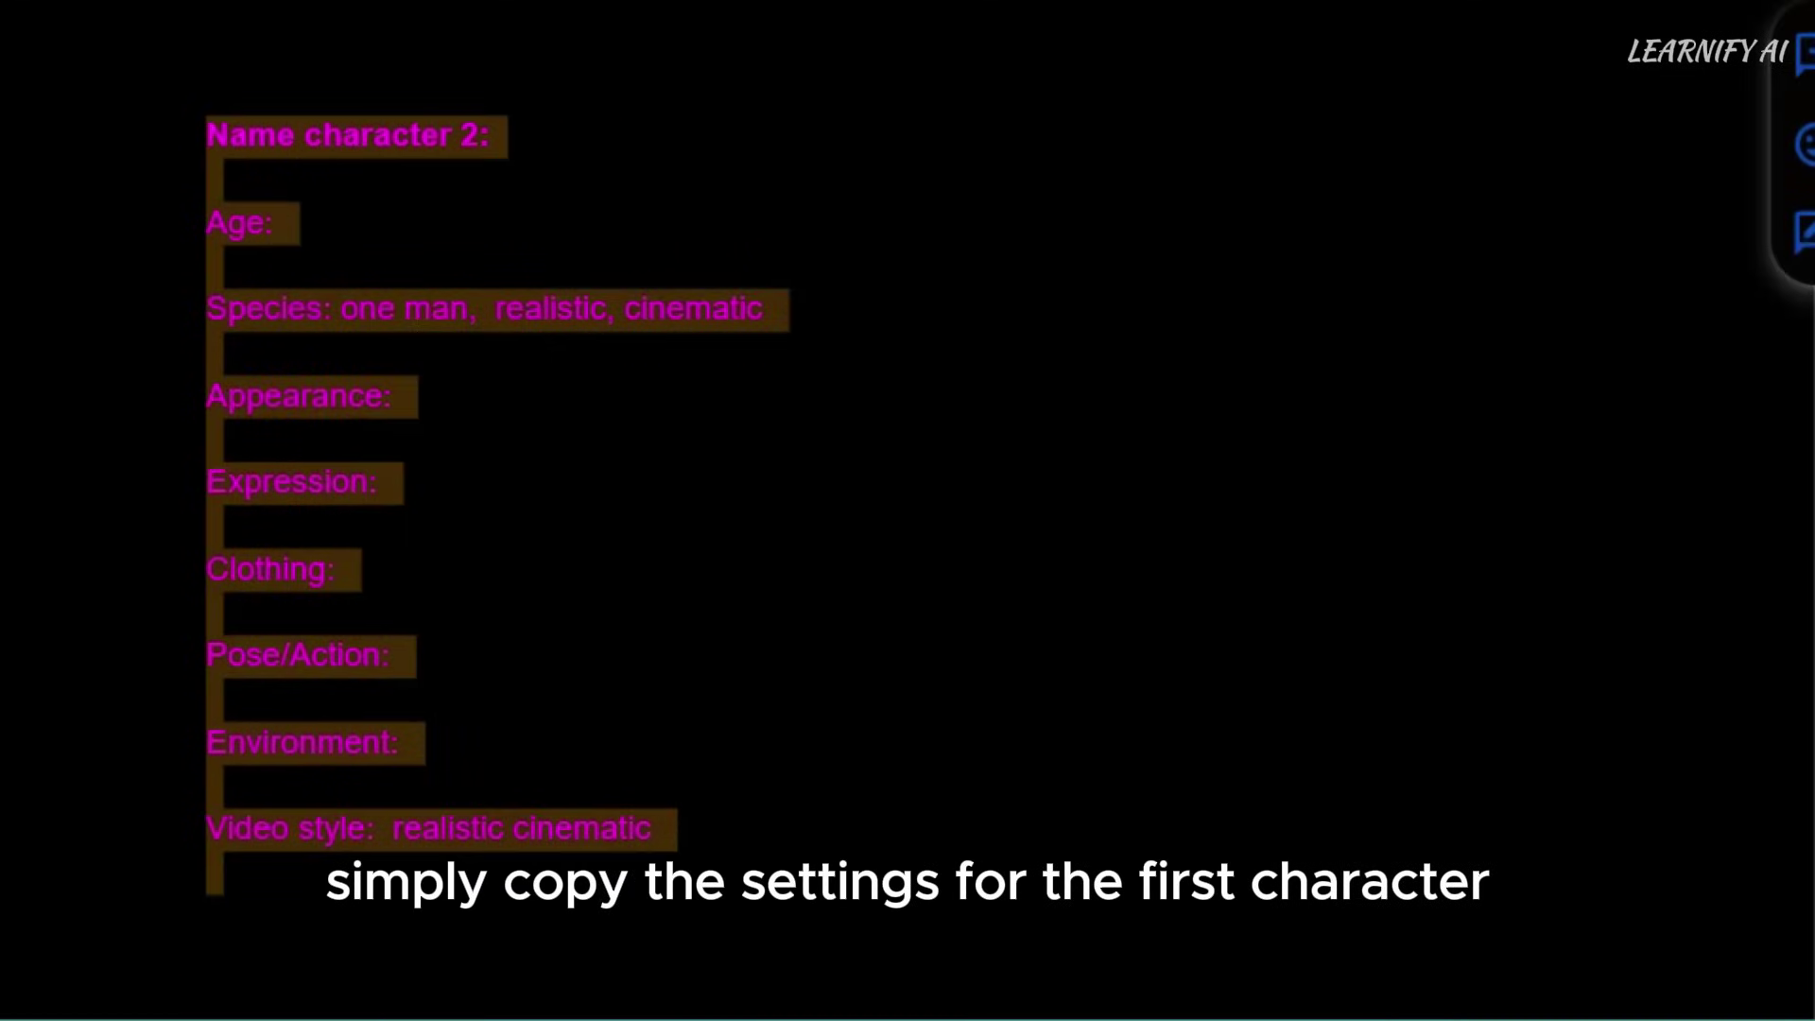
{"action": "key", "text": "ctrl+c"}
{"action": "scroll", "coordinate": [908, 510], "scroll_direction": "down", "scroll_amount": 8}
{"action": "left_click", "coordinate": [207, 680]}
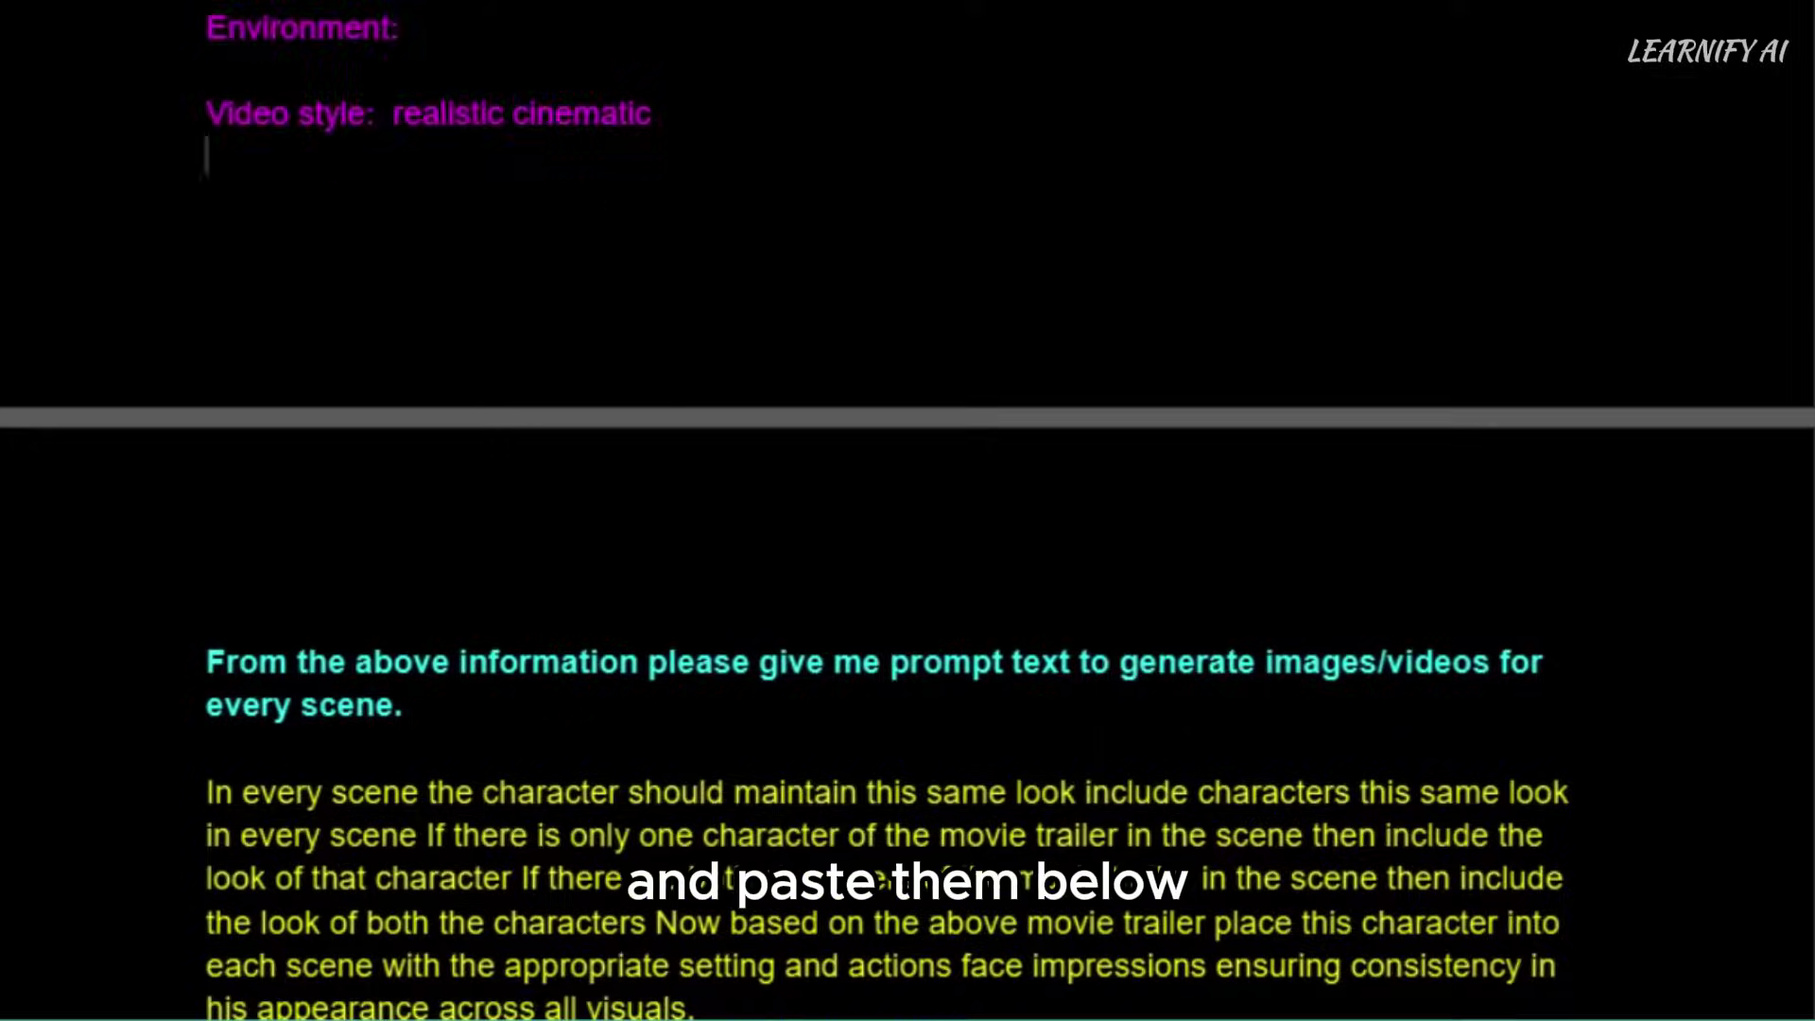
{"action": "key", "text": "ctrl+v"}
{"action": "scroll", "coordinate": [435, 267], "scroll_direction": "up", "scroll_amount": 2}
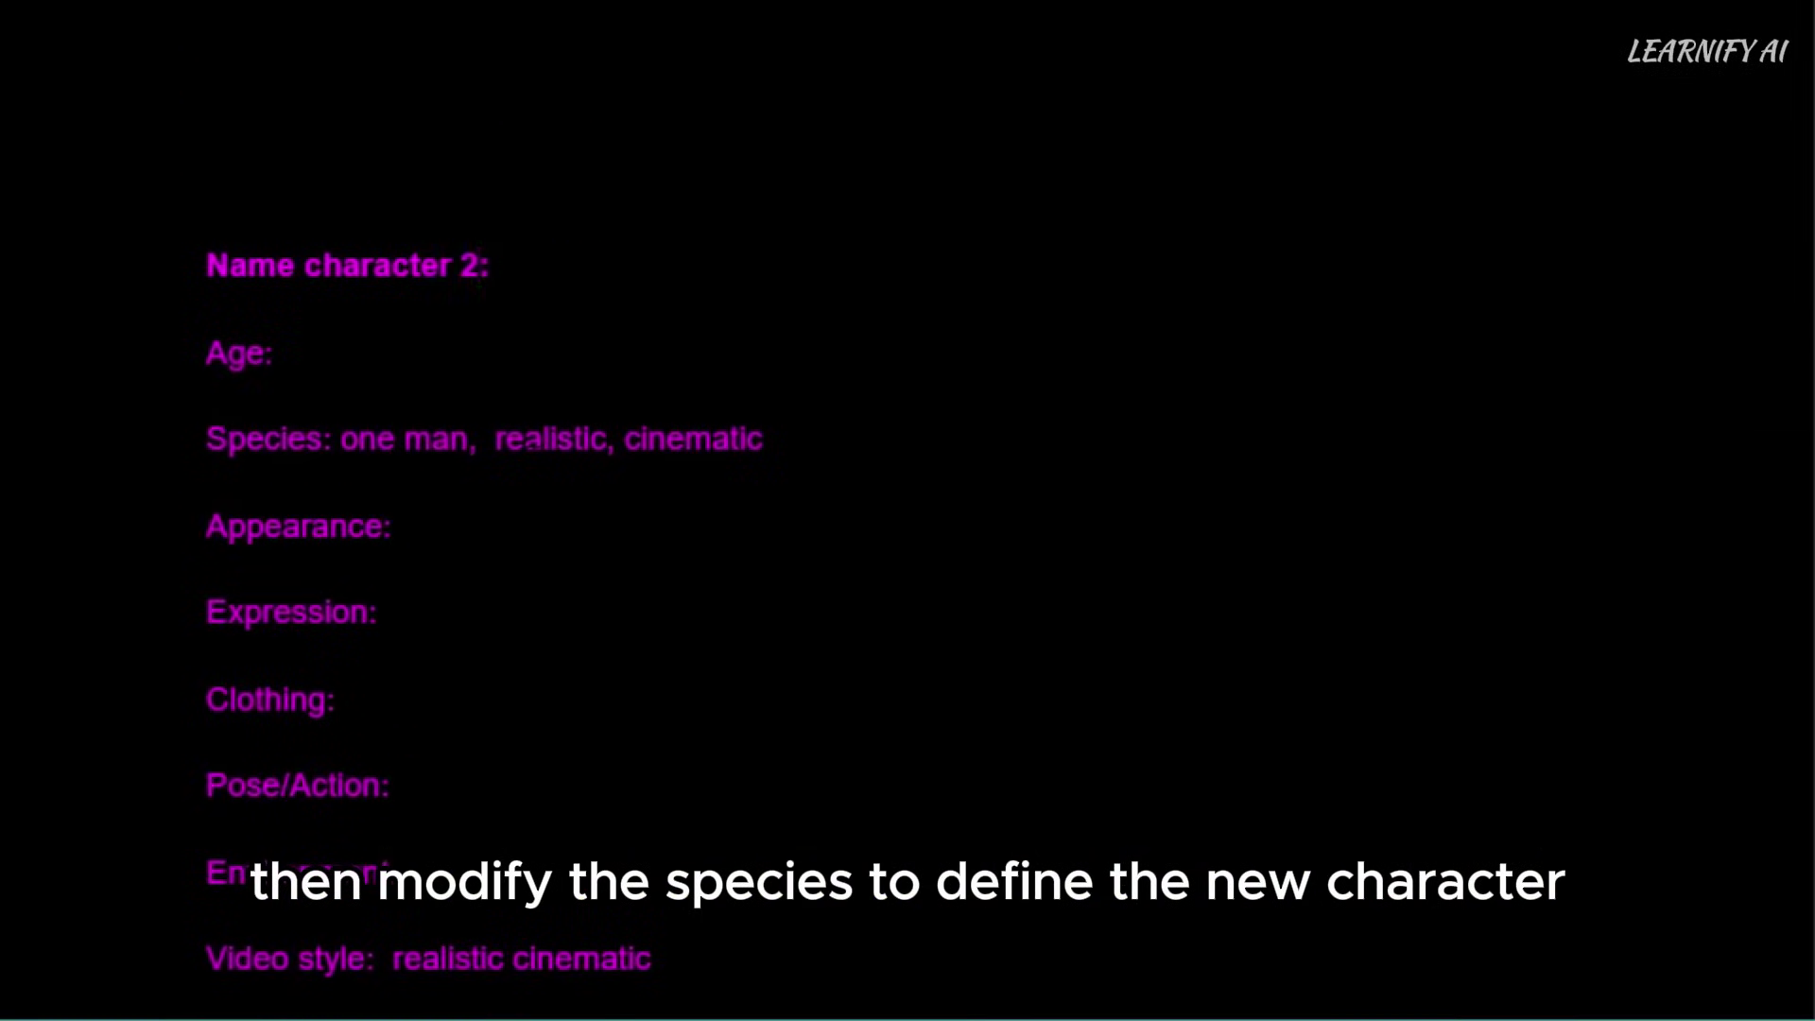
{"action": "left_click", "coordinate": [480, 264]}
{"action": "key", "text": "BackSpace"}
{"action": "type", "text": "2"}
{"action": "scroll", "coordinate": [480, 265], "scroll_direction": "up", "scroll_amount": 1}
{"action": "scroll", "coordinate": [480, 264], "scroll_direction": "down", "scroll_amount": 15}
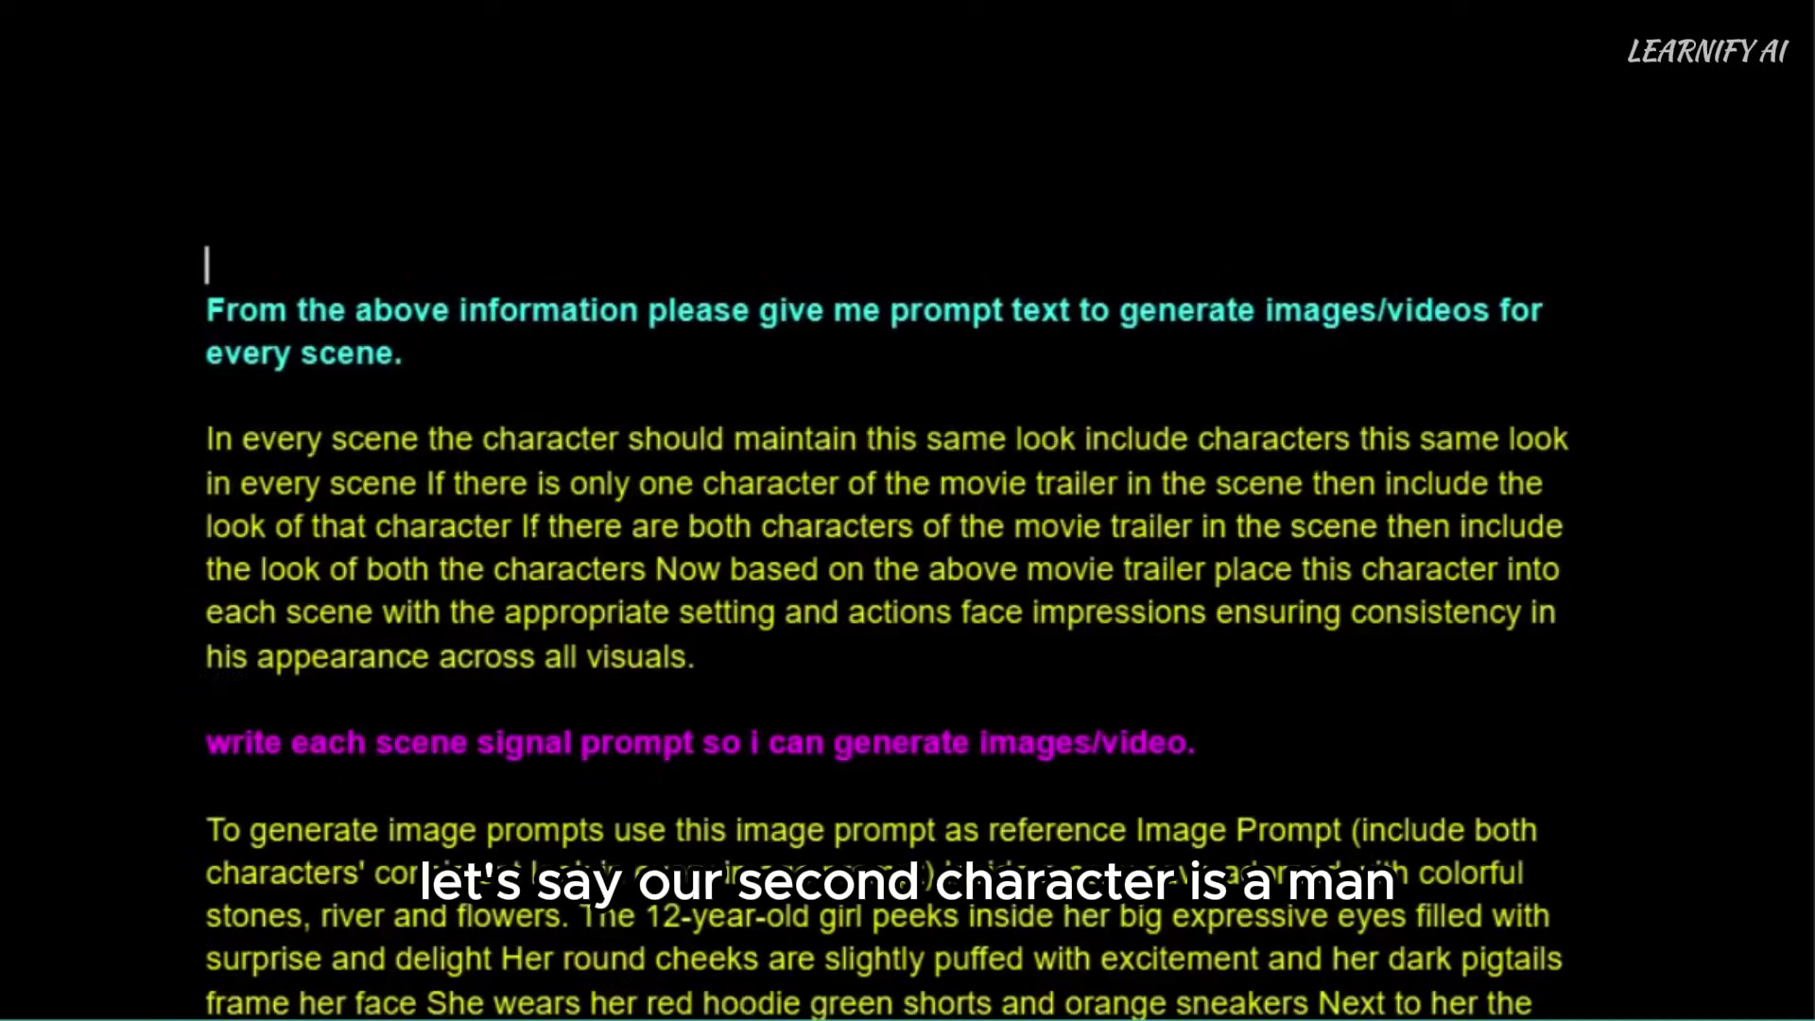
{"action": "scroll", "coordinate": [481, 265], "scroll_direction": "up", "scroll_amount": 12}
{"action": "scroll", "coordinate": [484, 492], "scroll_direction": "up", "scroll_amount": 2}
{"action": "left_click_drag", "start_coordinate": [620, 922], "coordinate": [355, 333]}
{"action": "left_click", "coordinate": [207, 231]}
{"action": "left_click", "coordinate": [207, 361]}
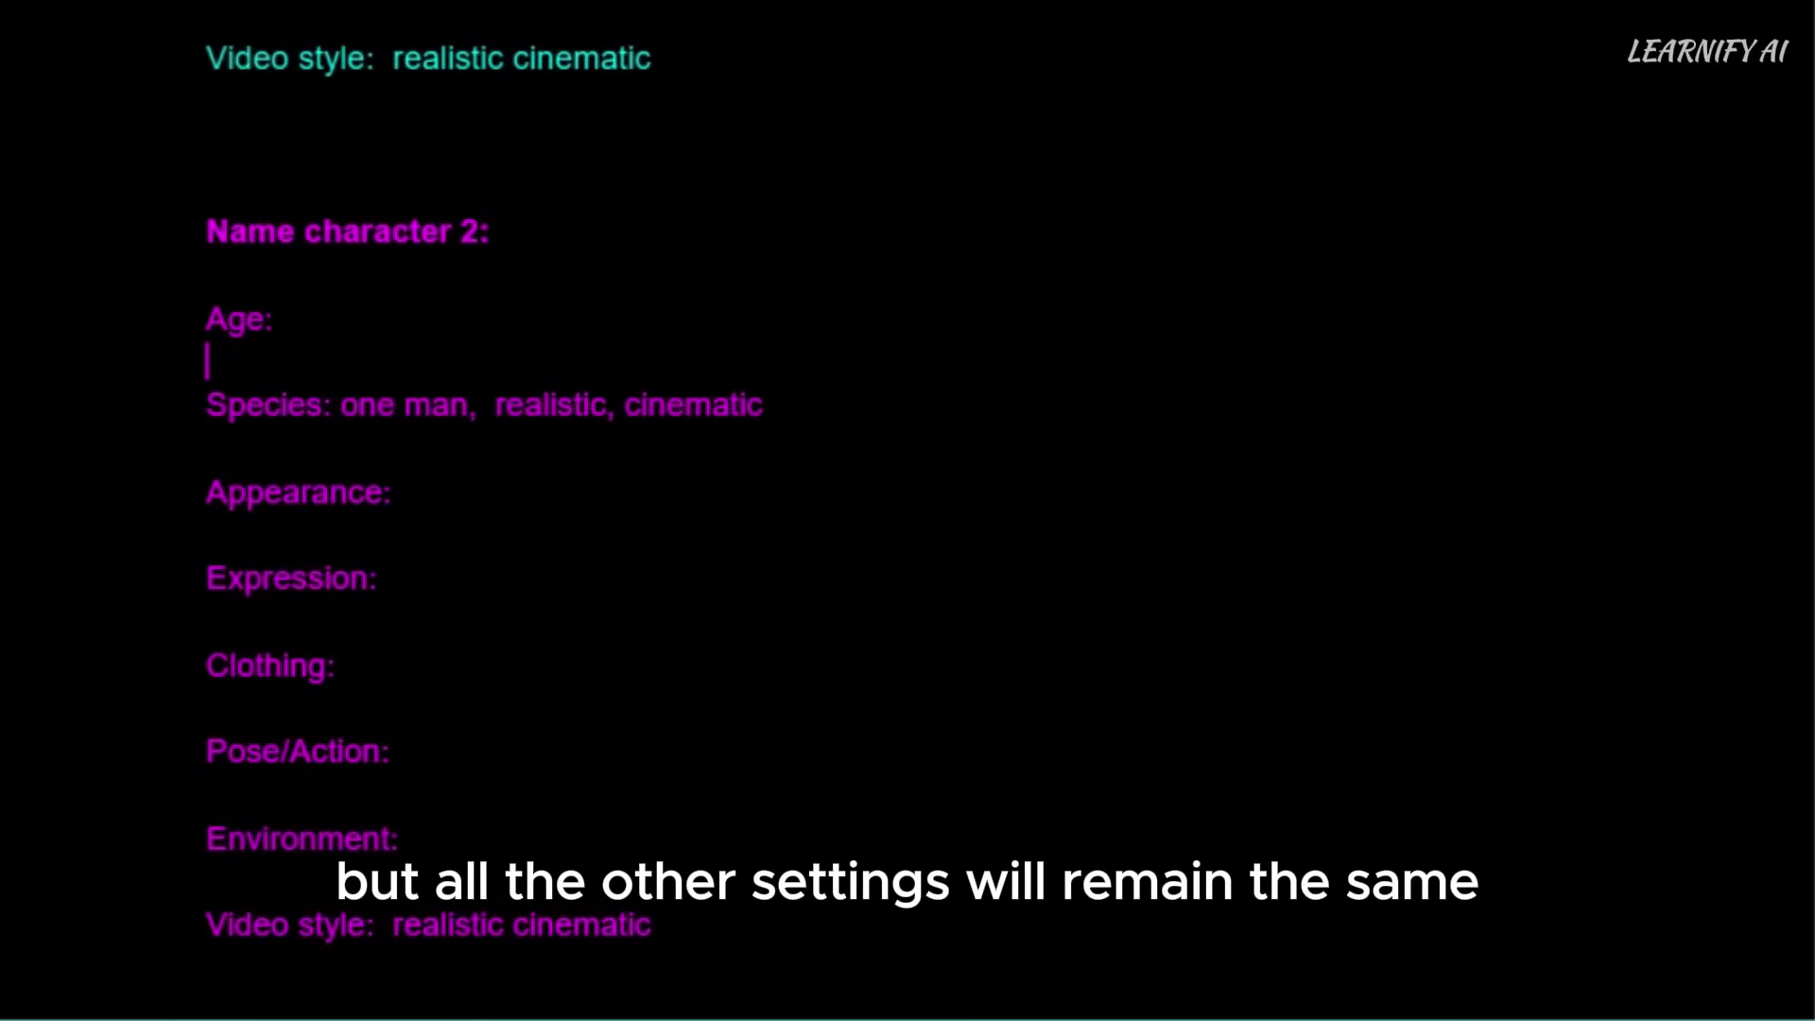
Copy the full movie trailer prompt from the document and send it as a message in ChatGPT.
{"action": "scroll", "coordinate": [250, 251], "scroll_direction": "up", "scroll_amount": 13}
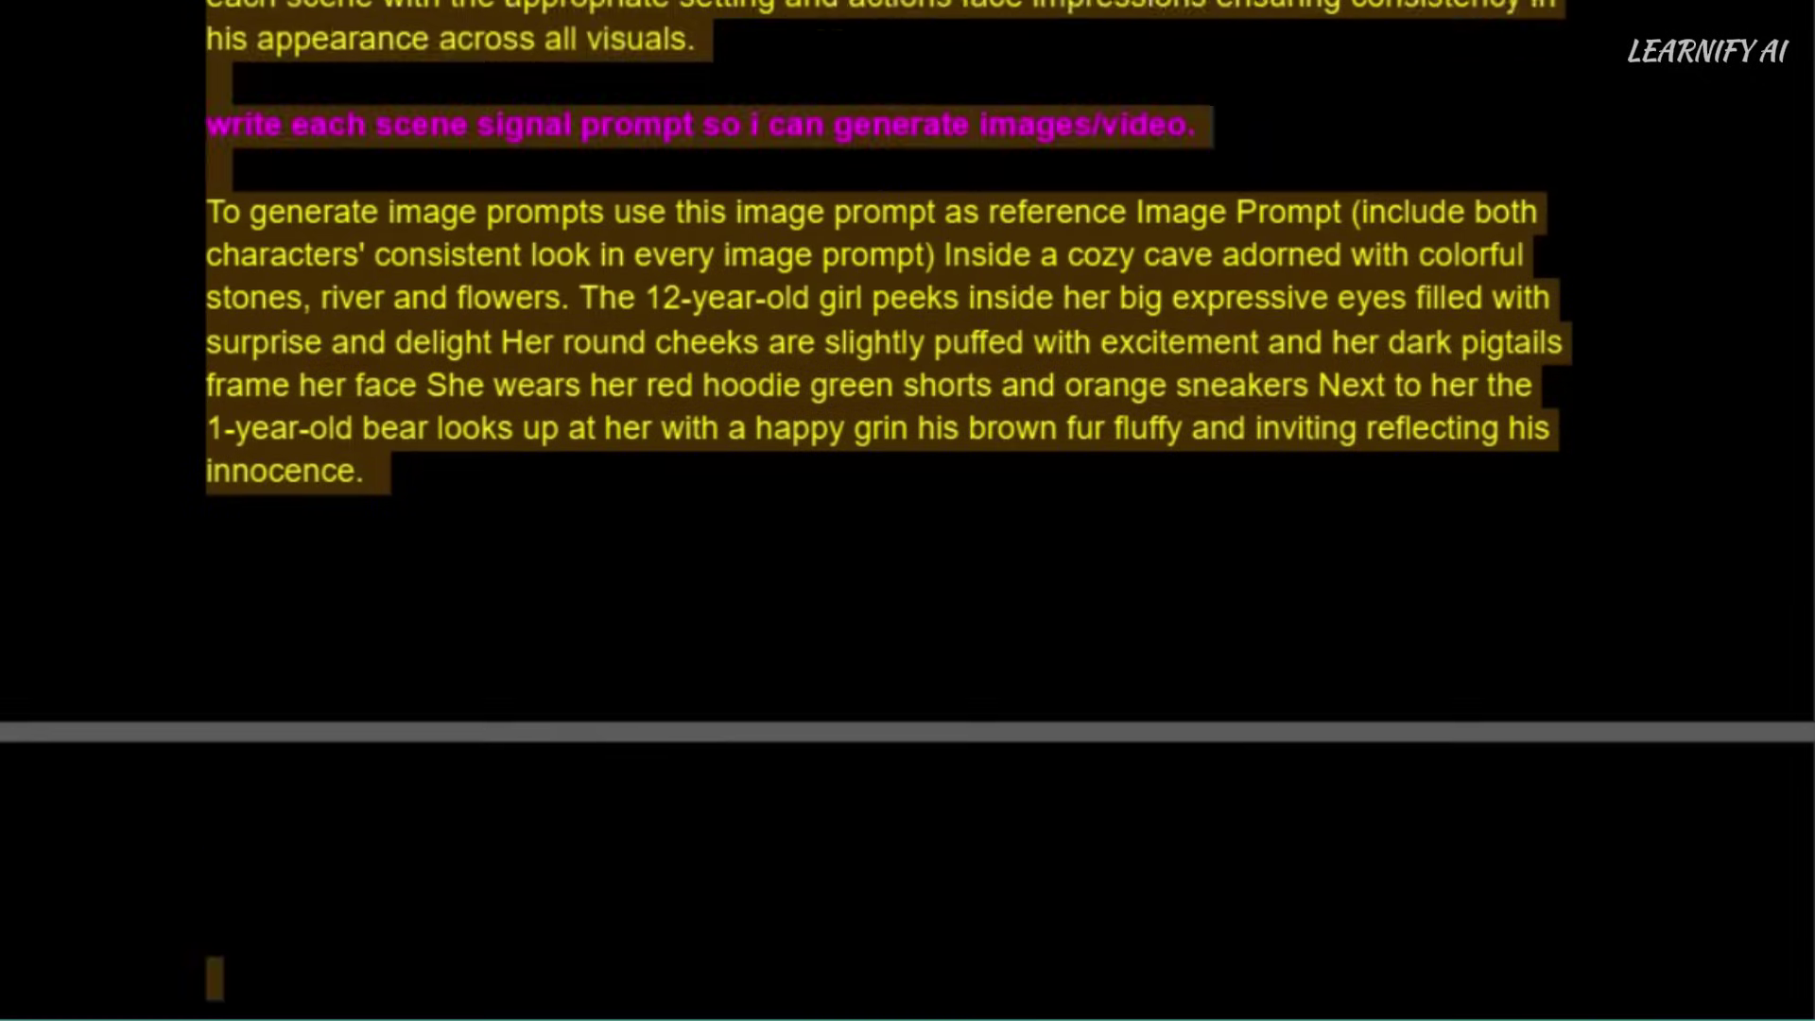
{"action": "scroll", "coordinate": [879, 283], "scroll_direction": "down", "scroll_amount": 2}
{"action": "right_click", "coordinate": [668, 189]}
{"action": "key", "text": "Escape"}
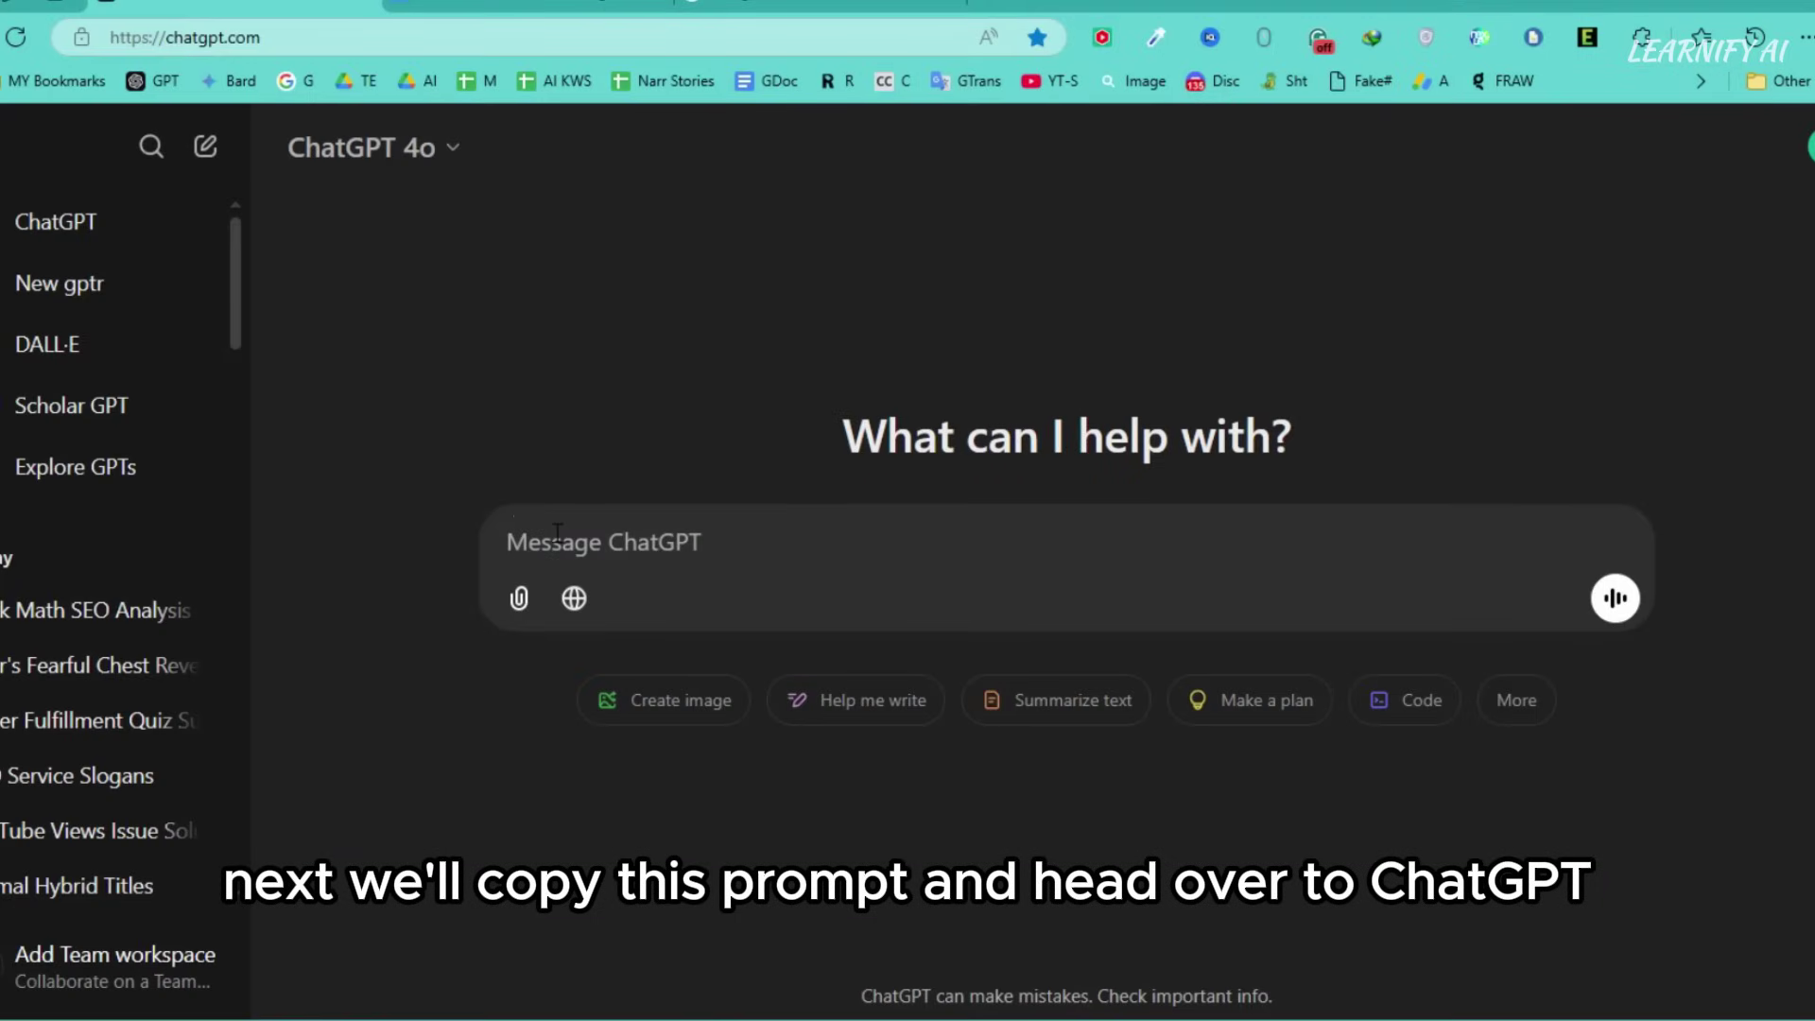
{"action": "key", "text": "ctrl+v"}
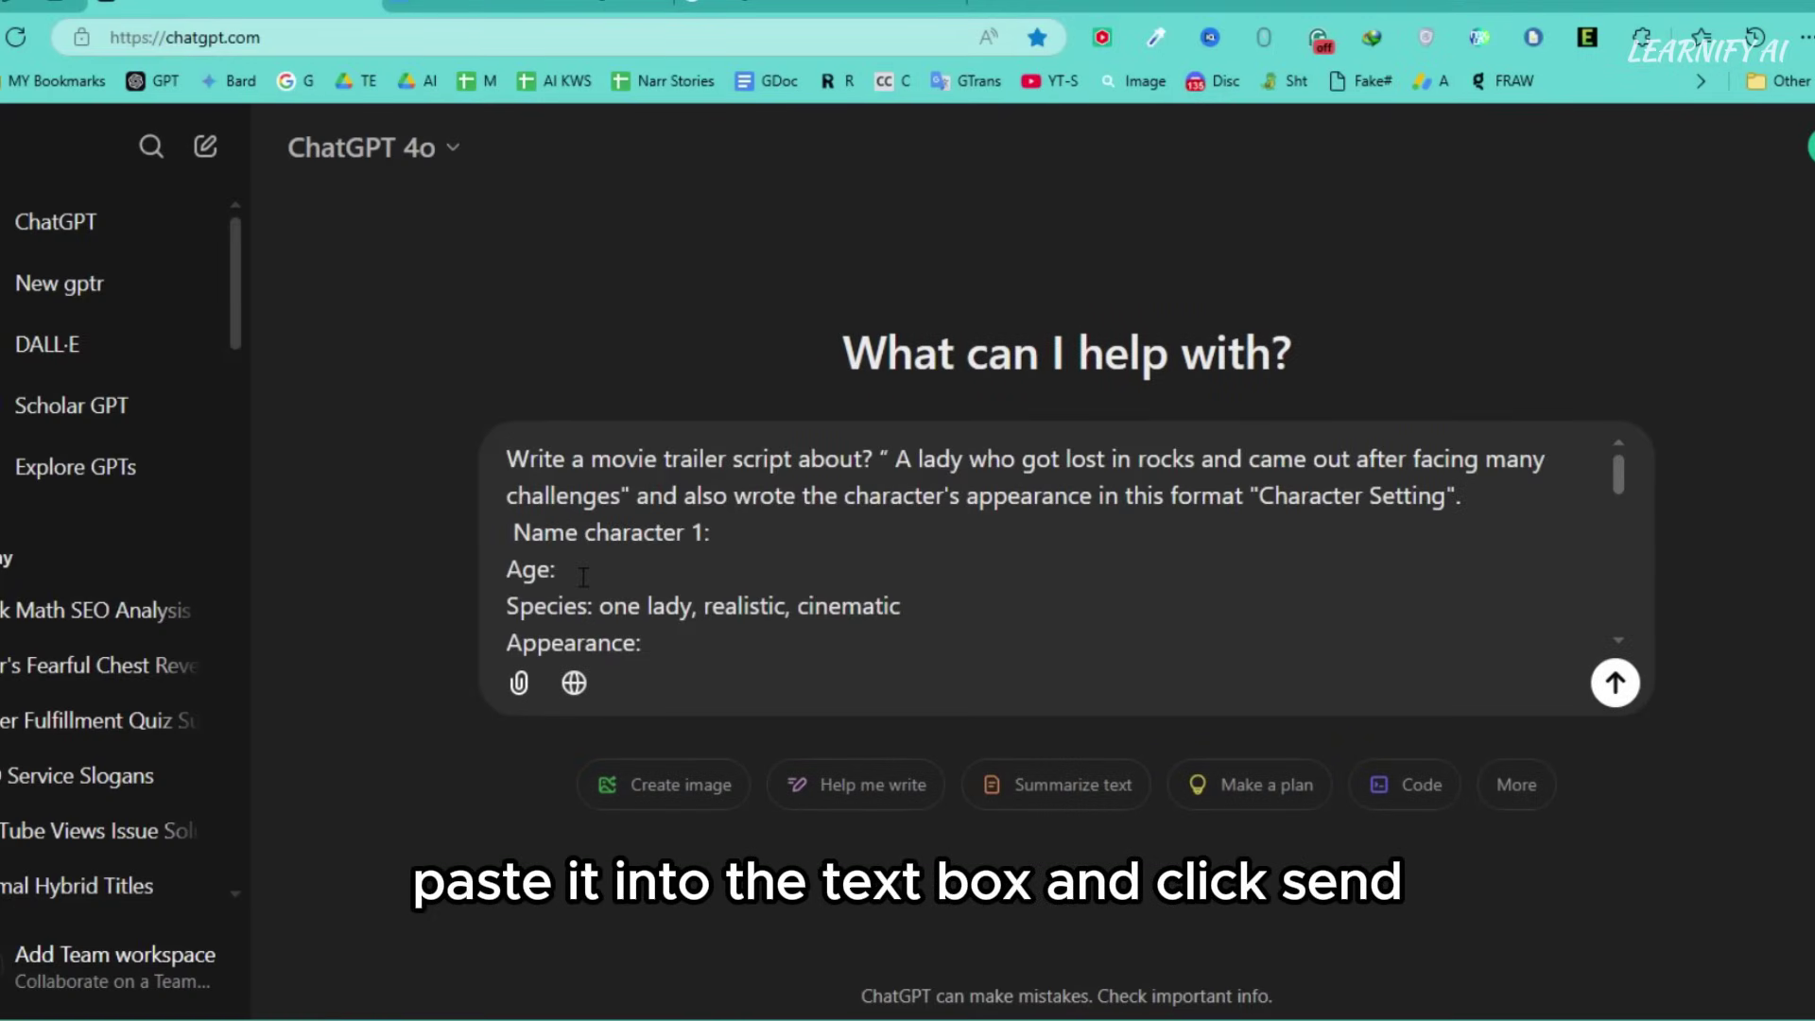
{"action": "left_click", "coordinate": [1618, 683]}
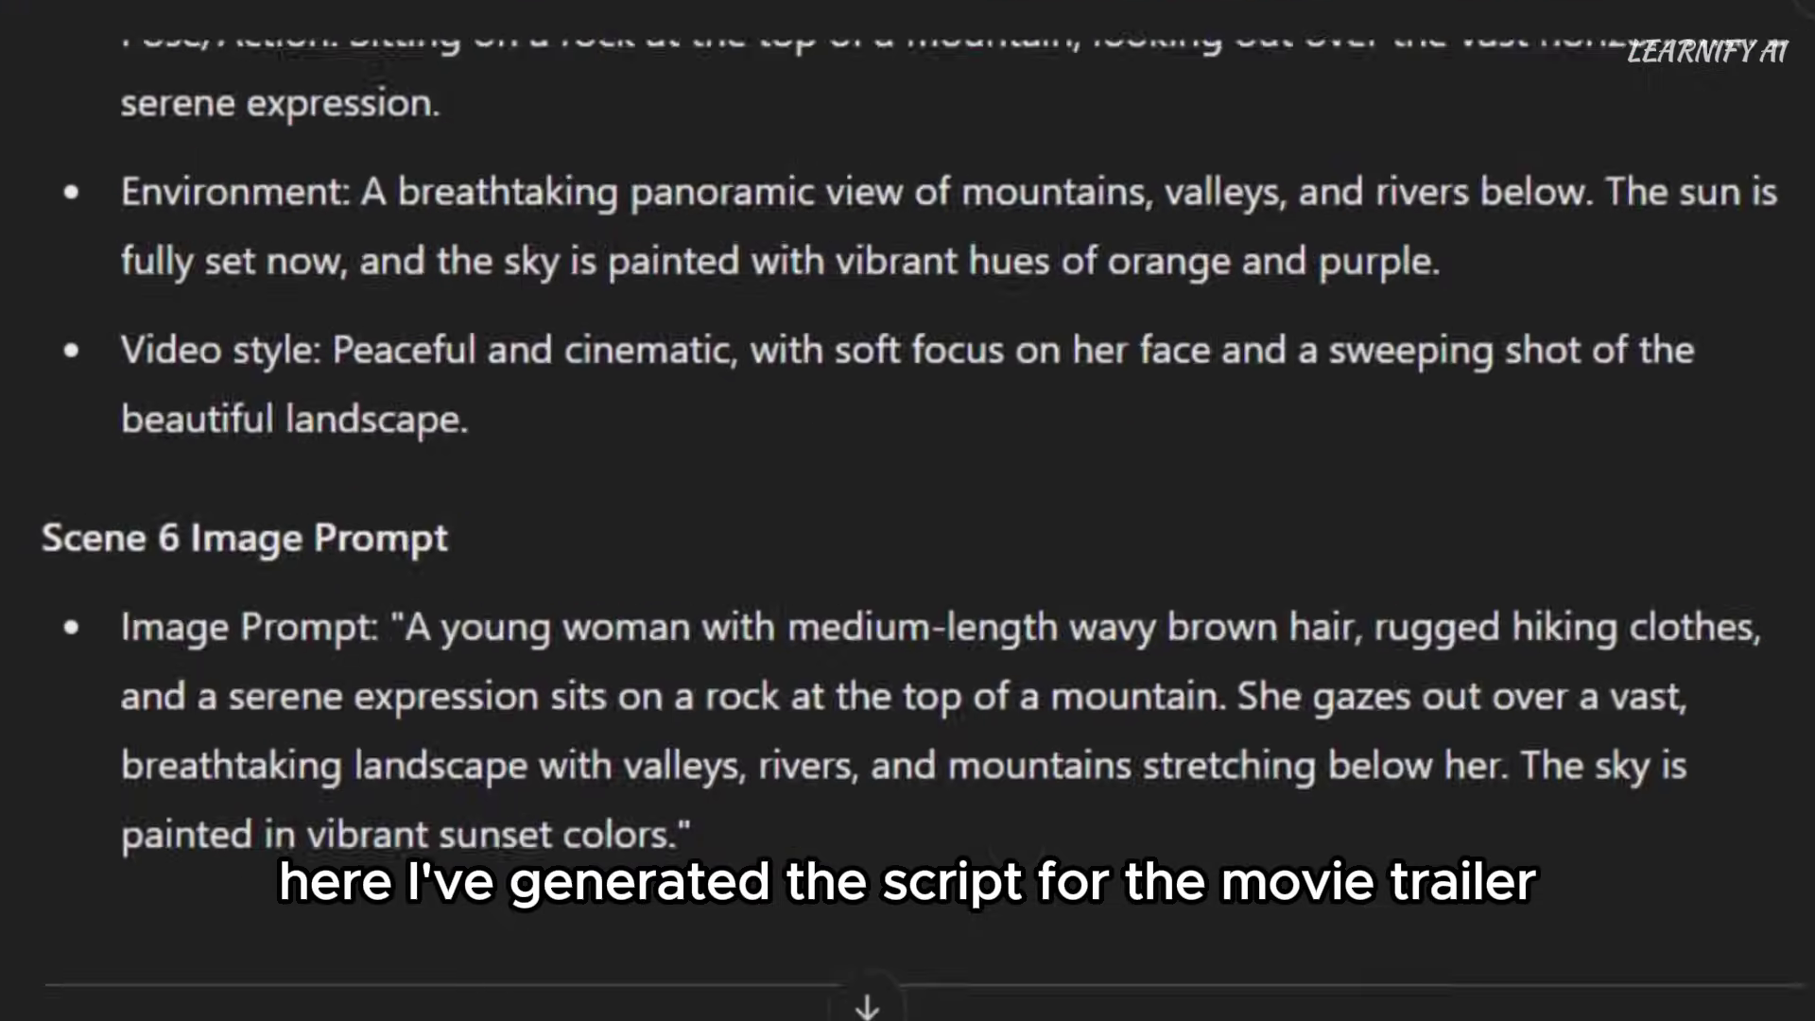
Read through the generated trailer script from scene 6 back to scene 1, including voiceovers and character details.
{"action": "scroll", "coordinate": [457, 435], "scroll_direction": "up", "scroll_amount": 7}
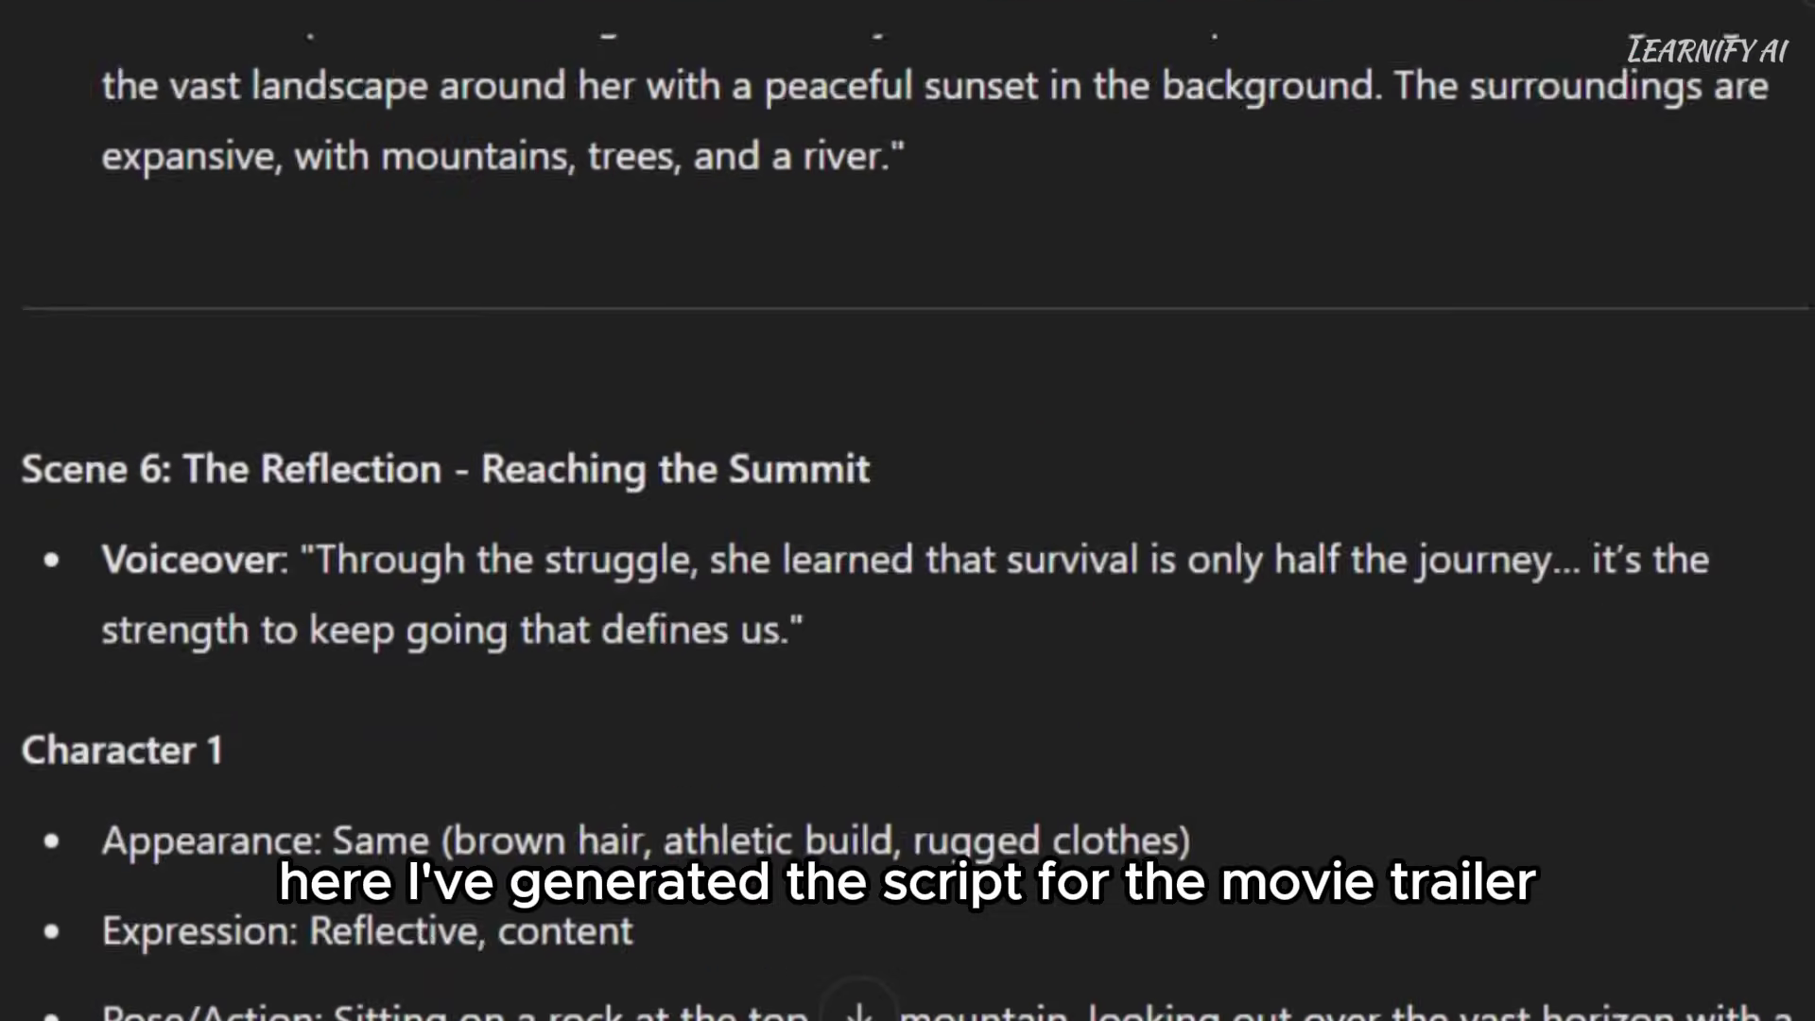
{"action": "scroll", "coordinate": [908, 510], "scroll_direction": "up", "scroll_amount": 15}
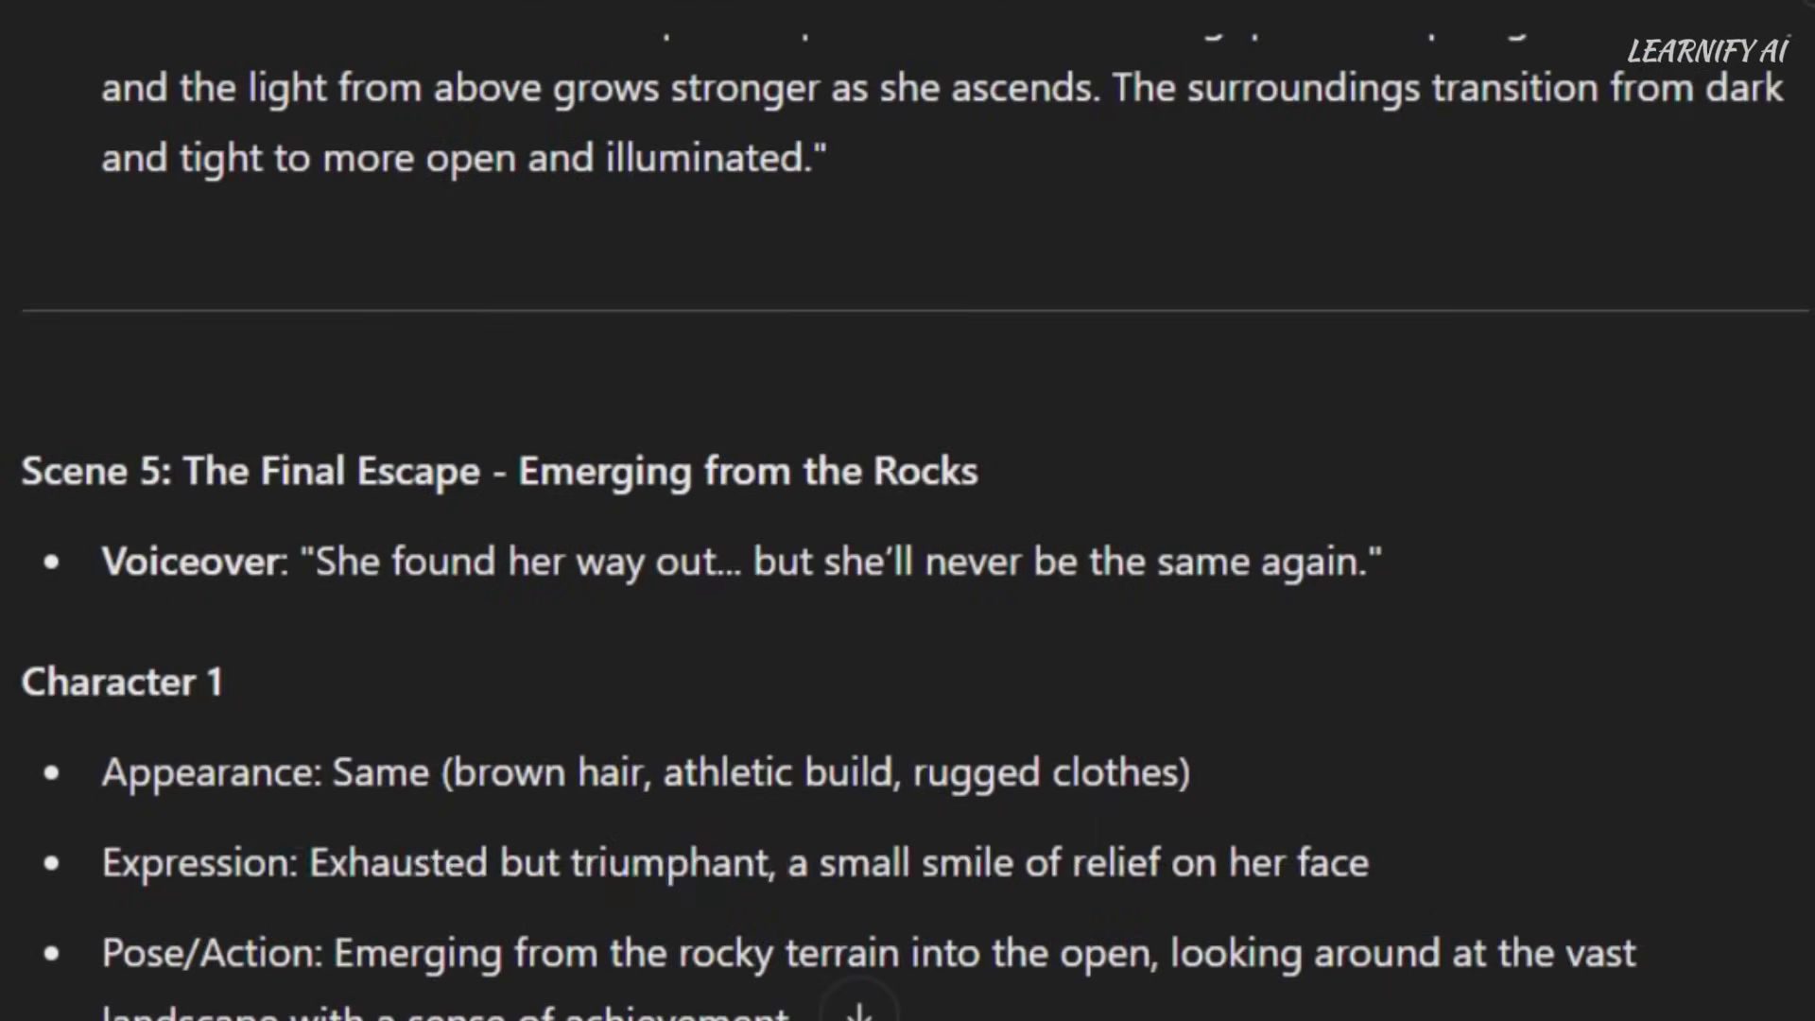
{"action": "scroll", "coordinate": [908, 511], "scroll_direction": "up", "scroll_amount": 10}
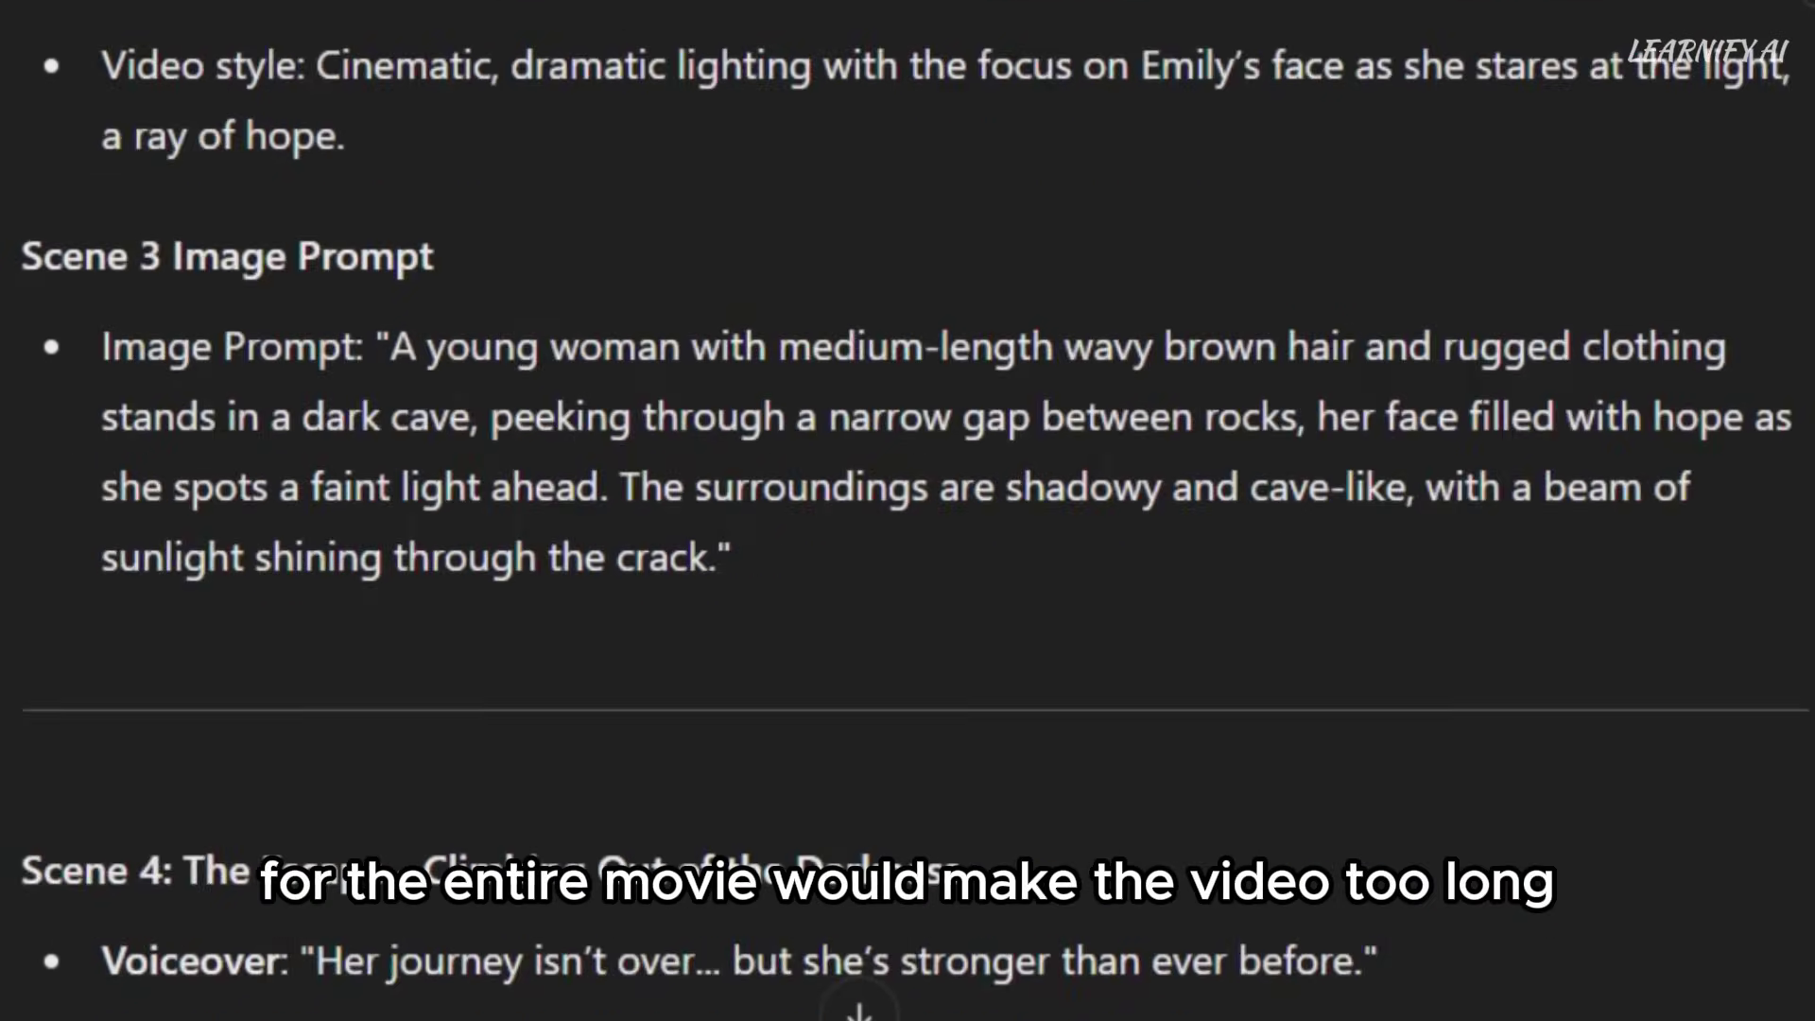
{"action": "scroll", "coordinate": [908, 510], "scroll_direction": "up", "scroll_amount": 15}
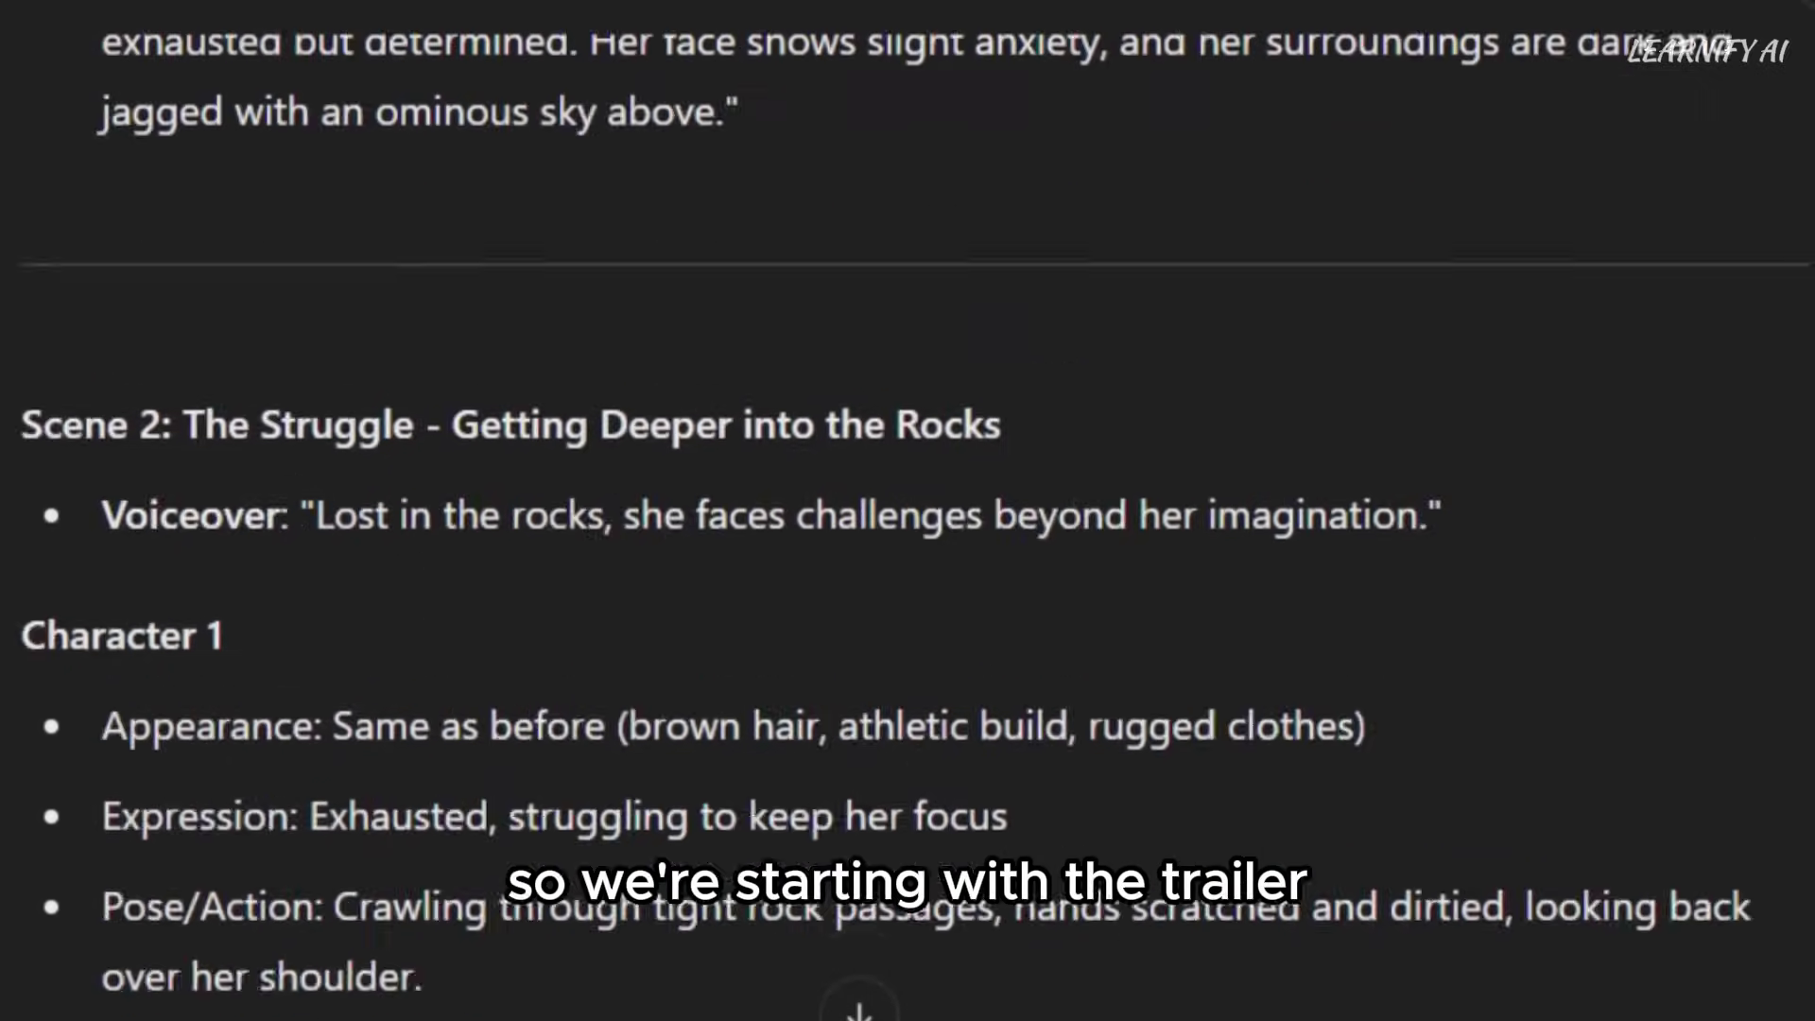
{"action": "scroll", "coordinate": [907, 511], "scroll_direction": "up", "scroll_amount": 12}
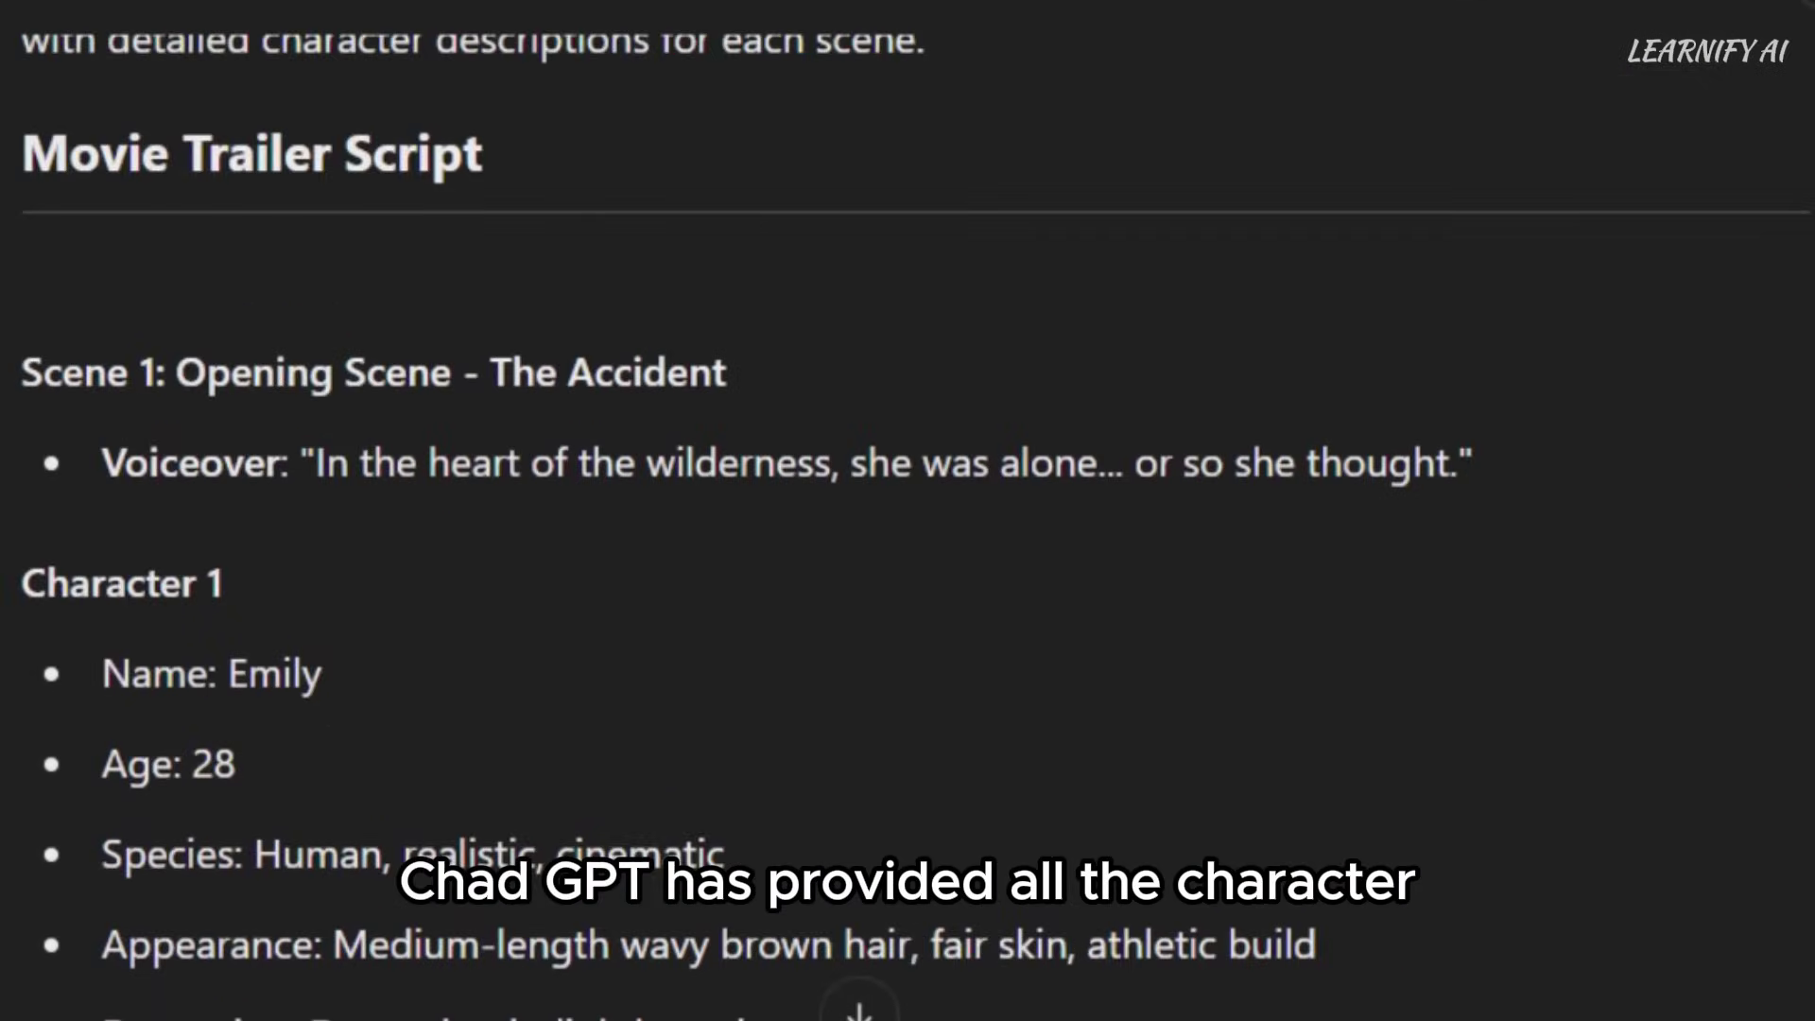
{"action": "scroll", "coordinate": [907, 510], "scroll_direction": "down", "scroll_amount": 6}
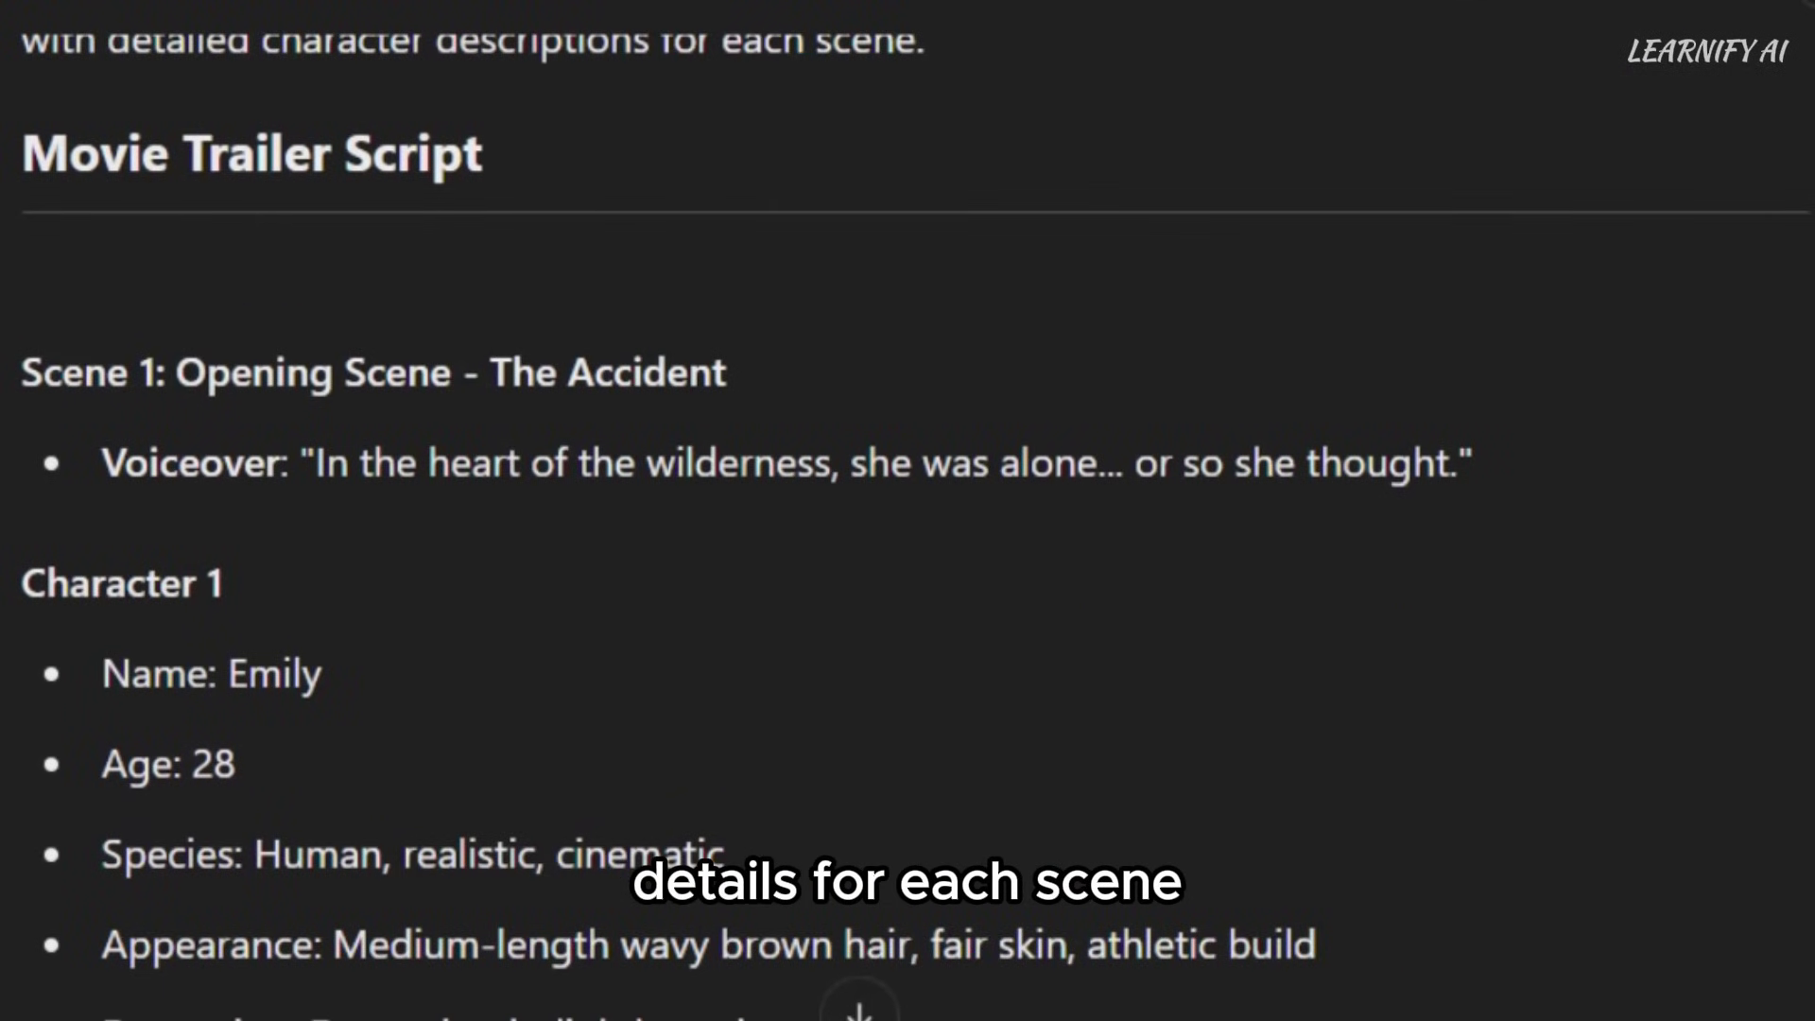
{"action": "scroll", "coordinate": [10, 638], "scroll_direction": "down", "scroll_amount": 15}
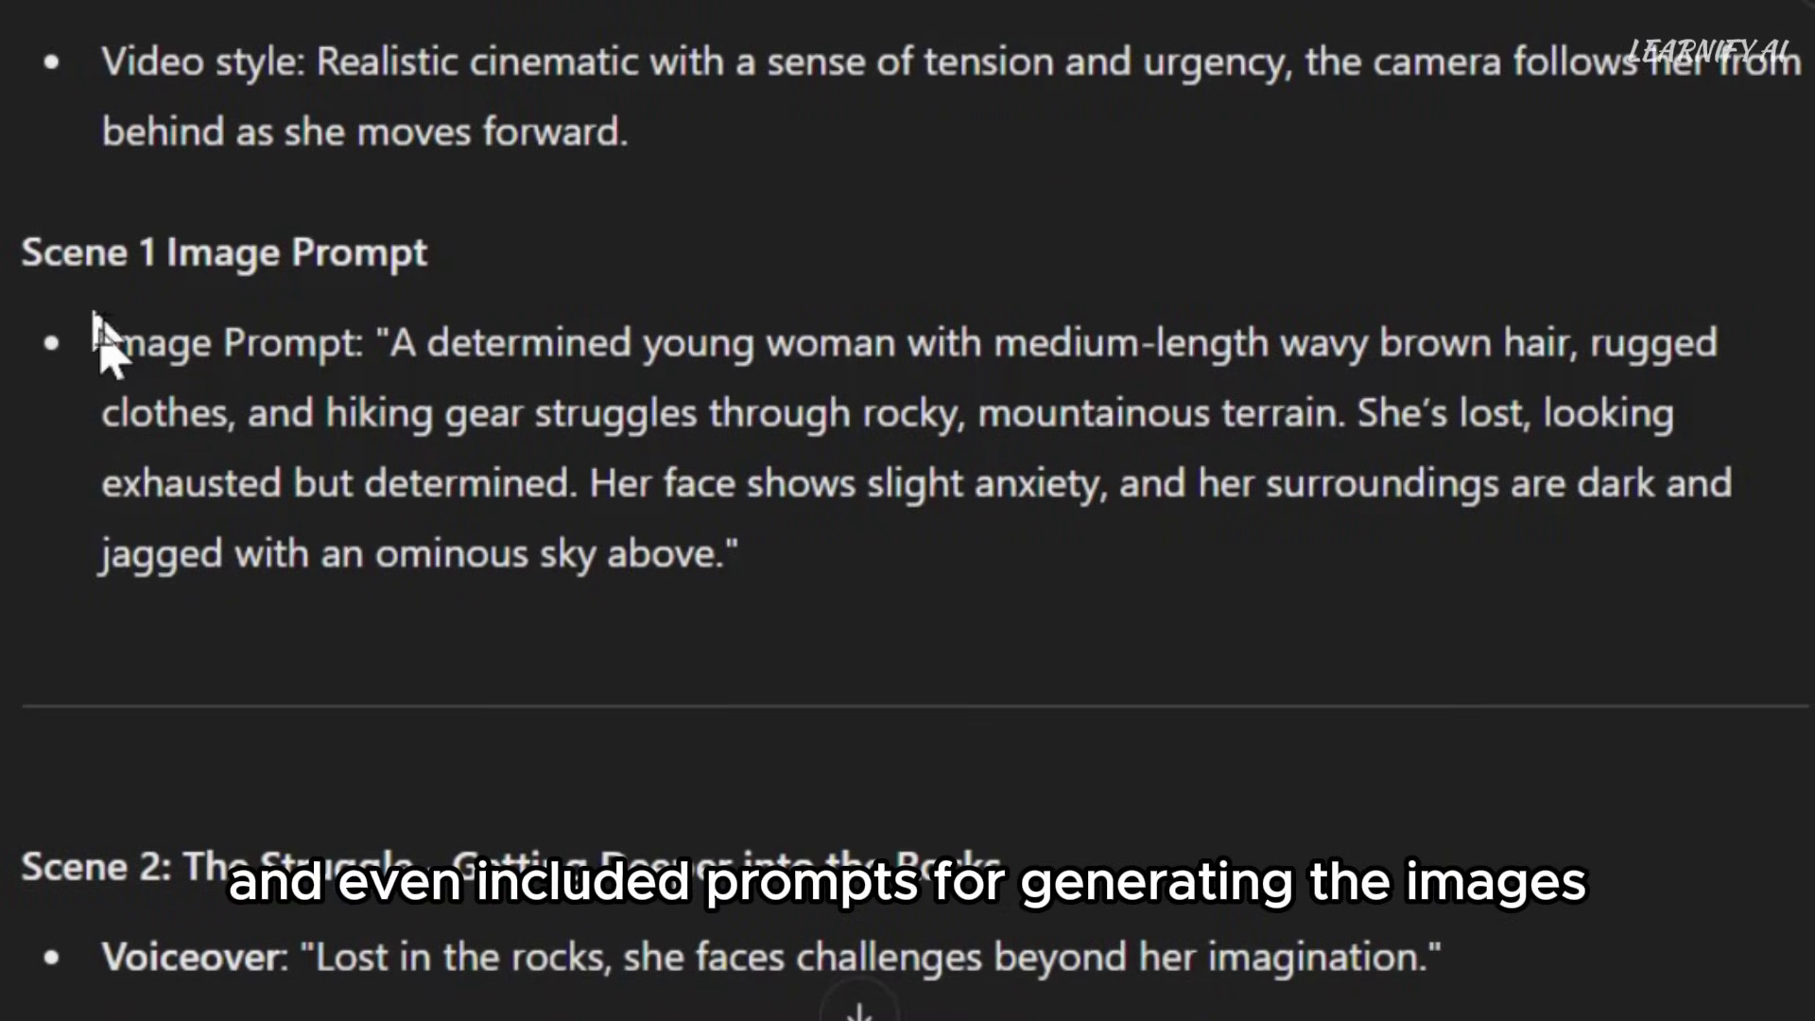
Examine the Scene 1 Image Prompt heading and its description in the generated script.
{"action": "left_click_drag", "start_coordinate": [156, 342], "coordinate": [879, 548]}
{"action": "left_click", "coordinate": [8, 274]}
{"action": "key", "text": "ctrl+a"}
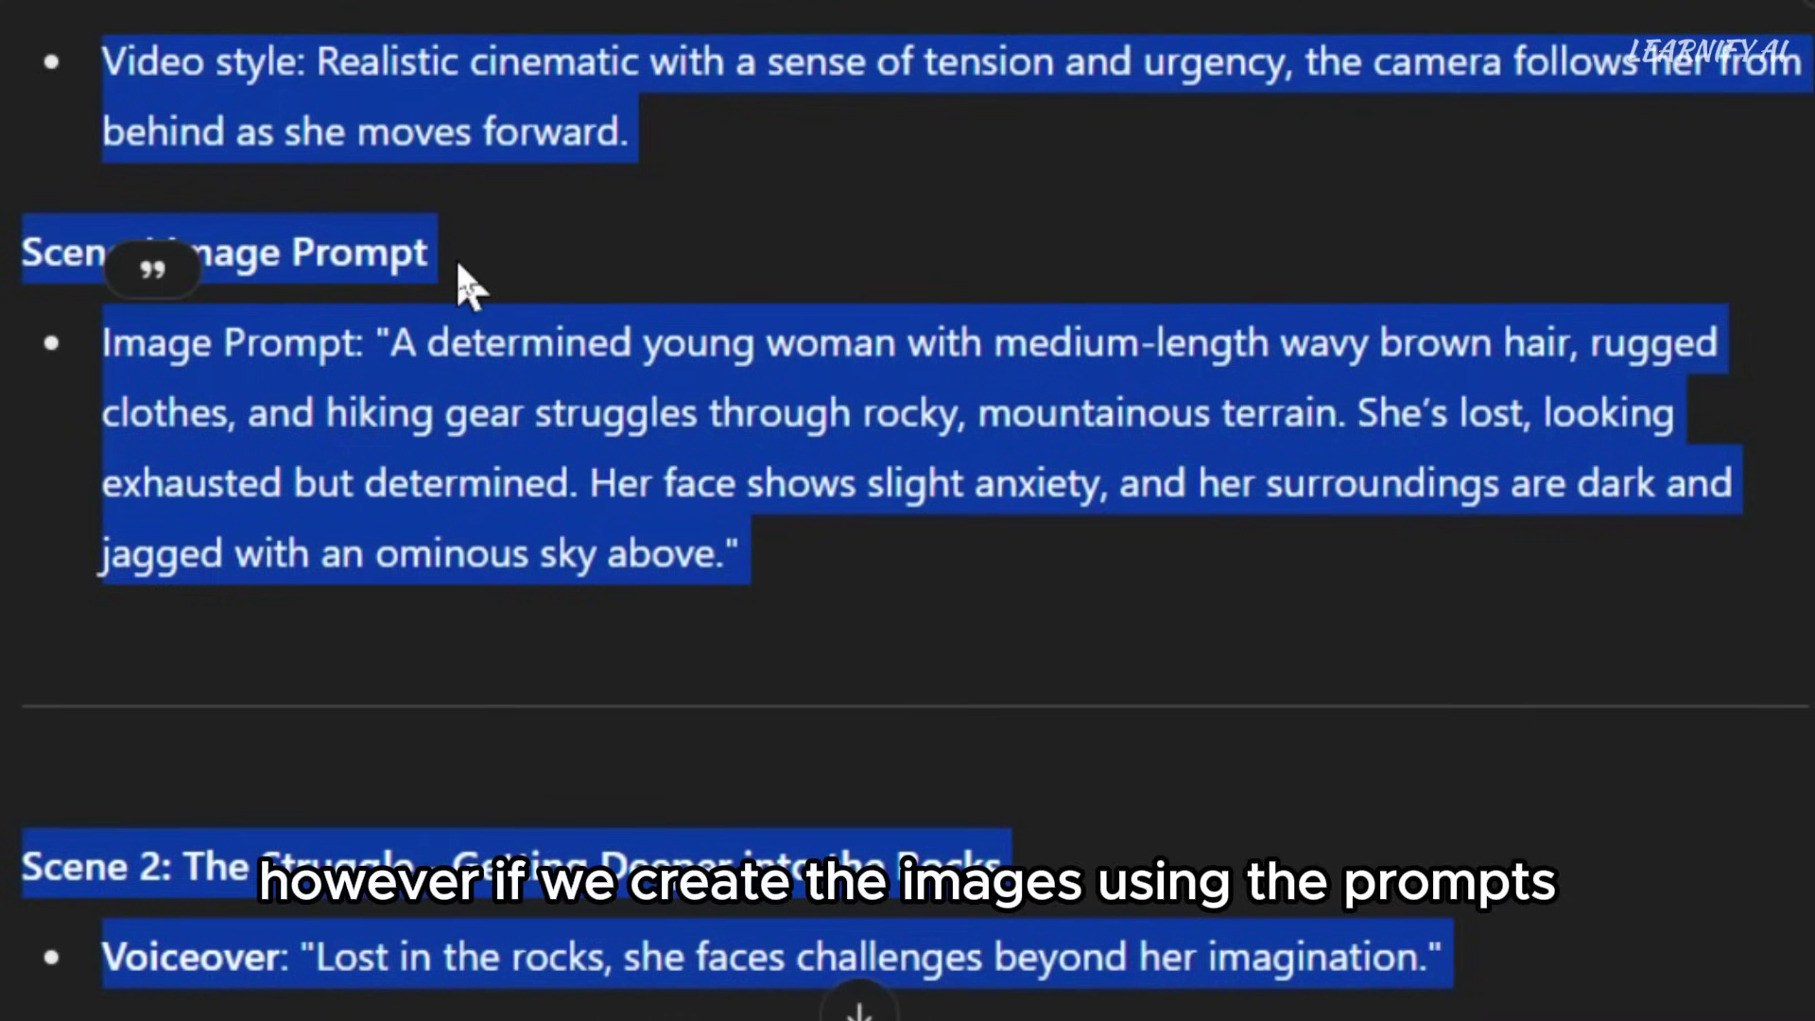
{"action": "left_click", "coordinate": [437, 297]}
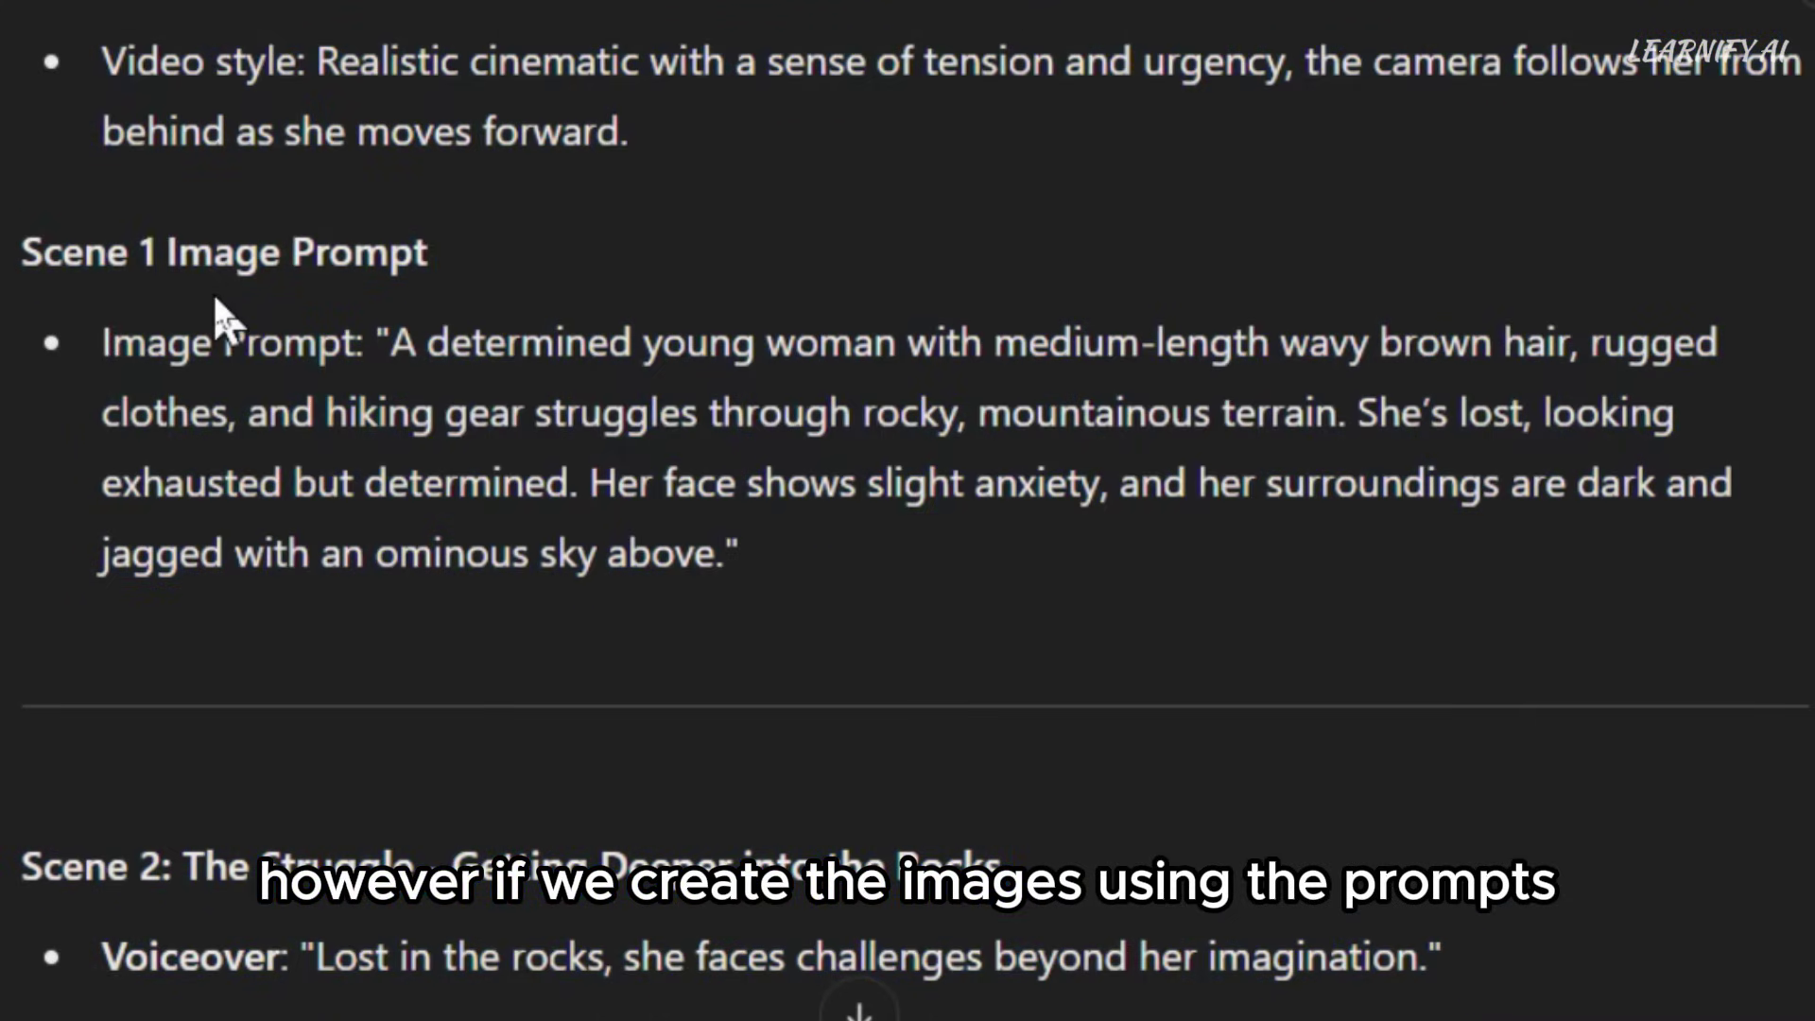
{"action": "left_click_drag", "start_coordinate": [216, 301], "coordinate": [427, 293]}
{"action": "left_click", "coordinate": [362, 472]}
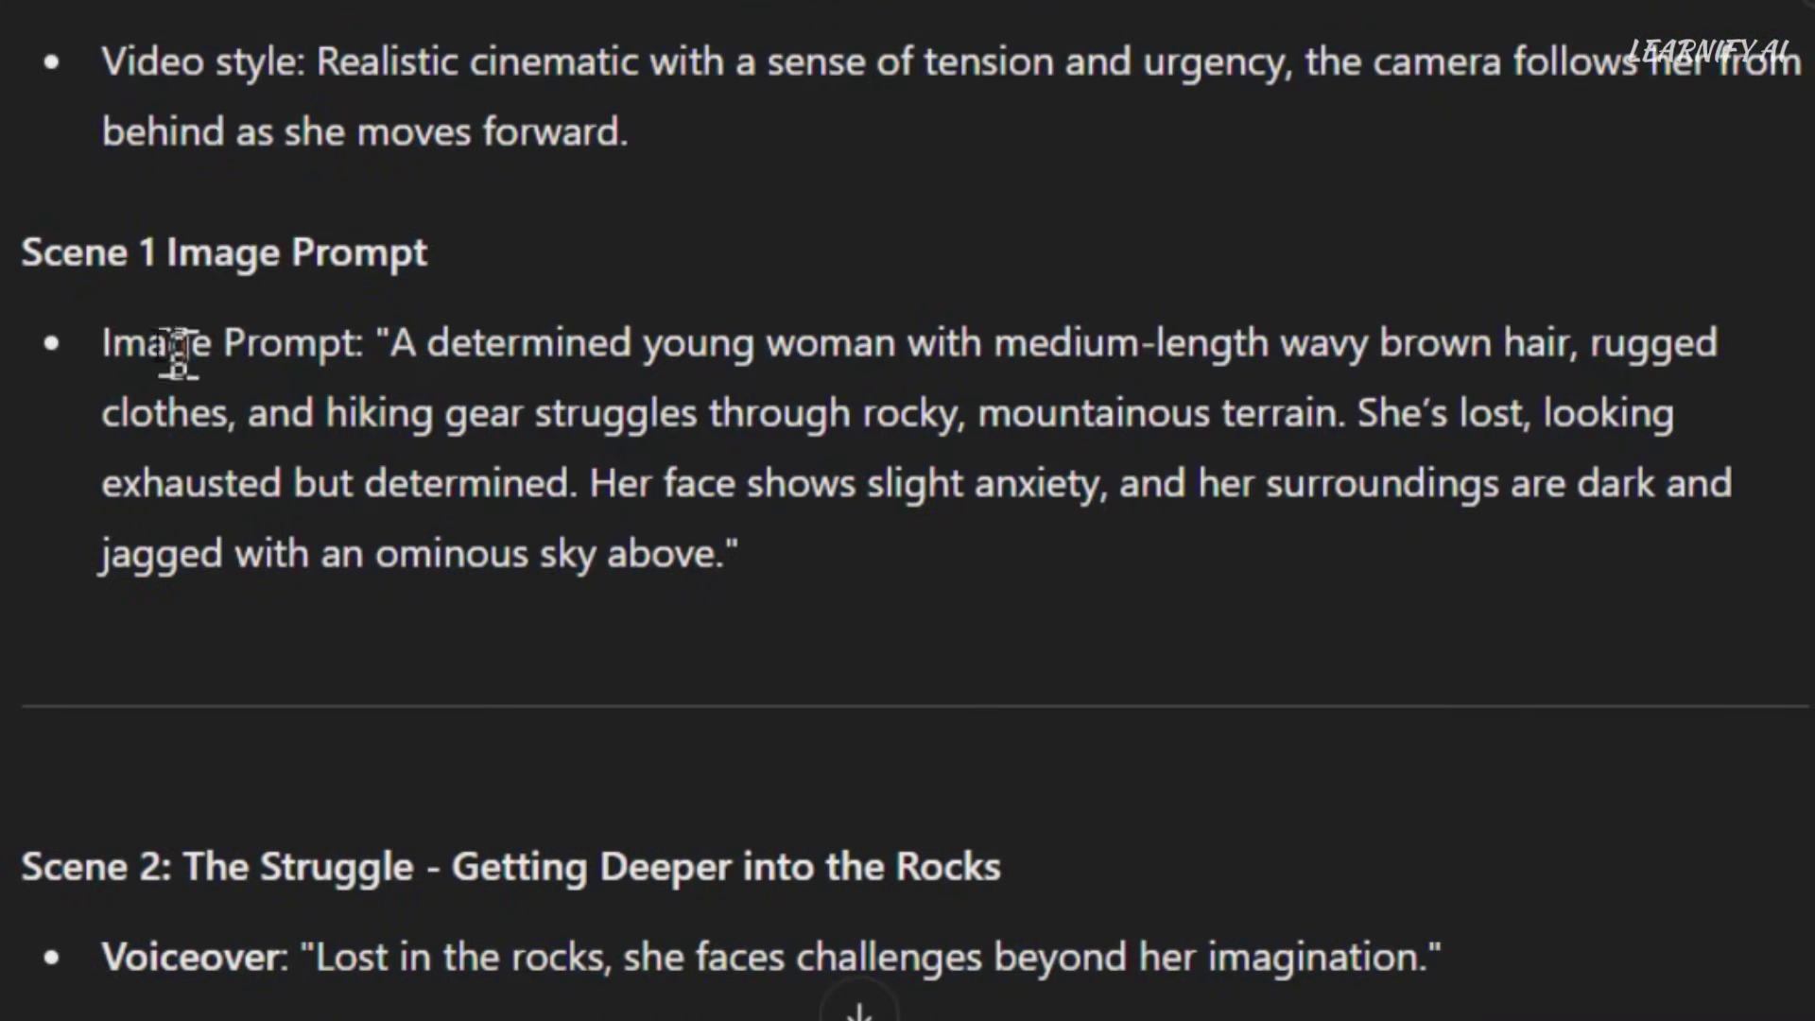
{"action": "left_click_drag", "start_coordinate": [29, 260], "coordinate": [489, 281]}
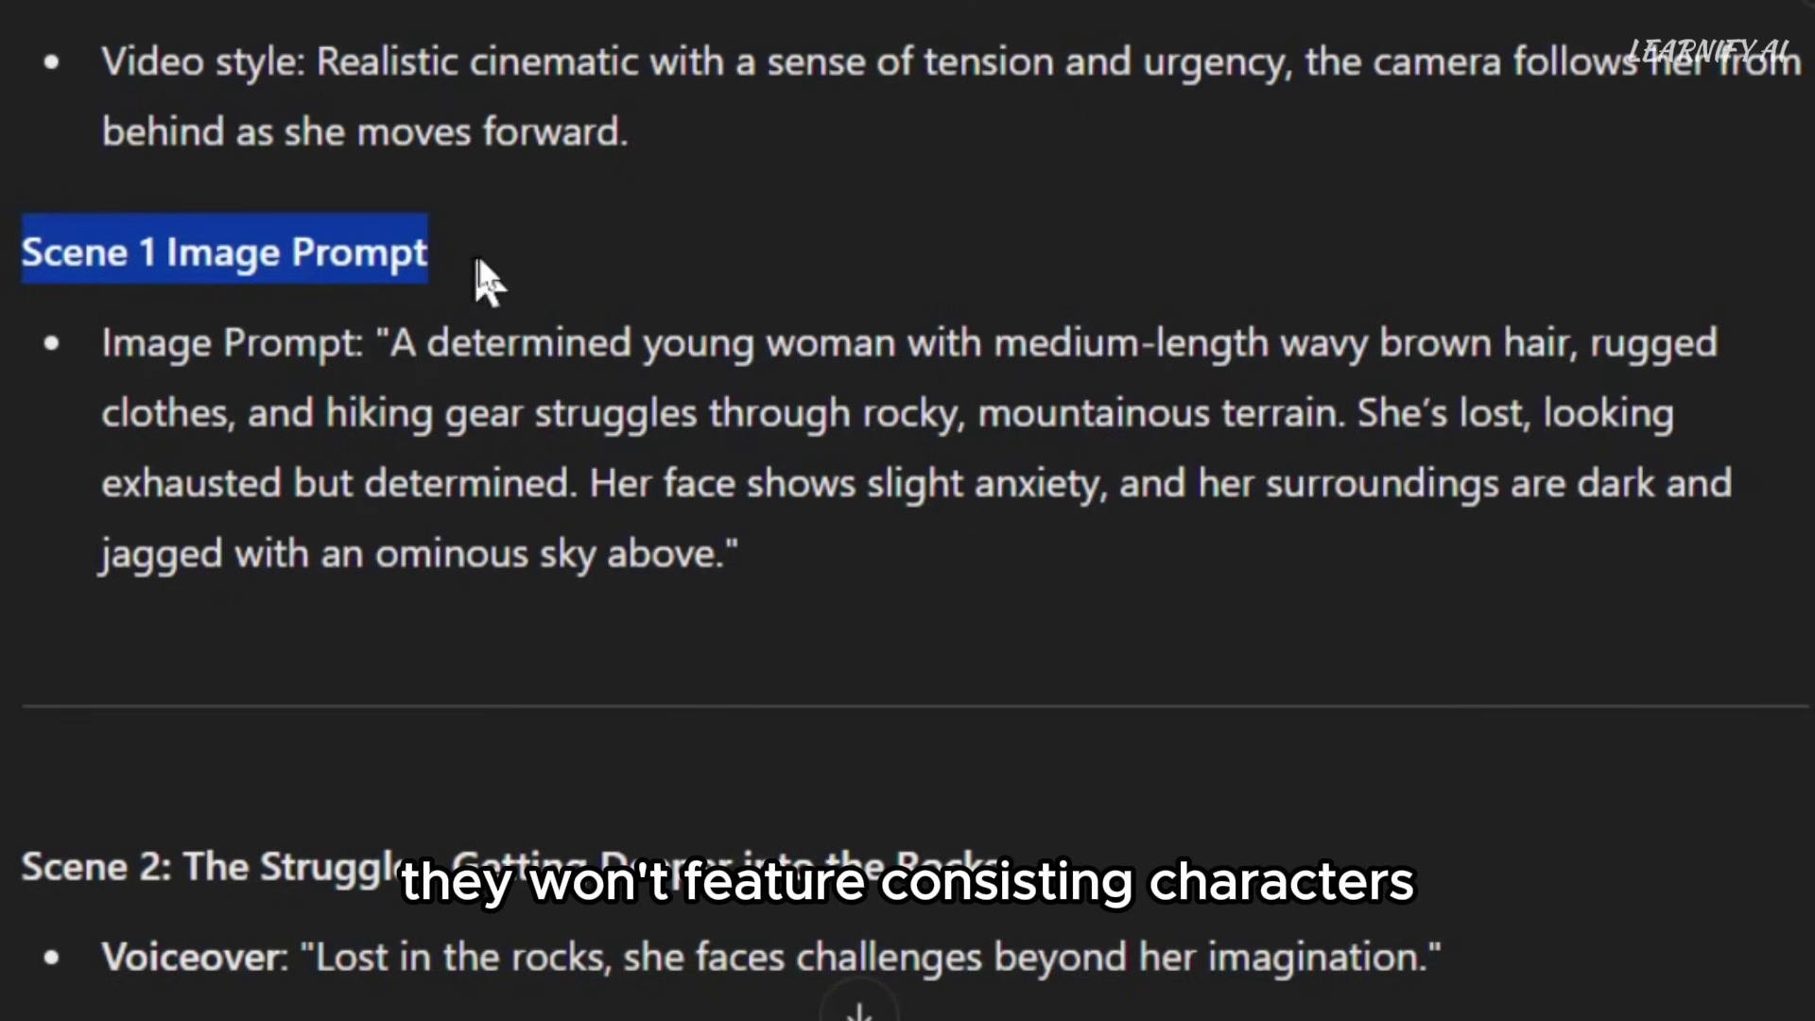
{"action": "left_click", "coordinate": [417, 392]}
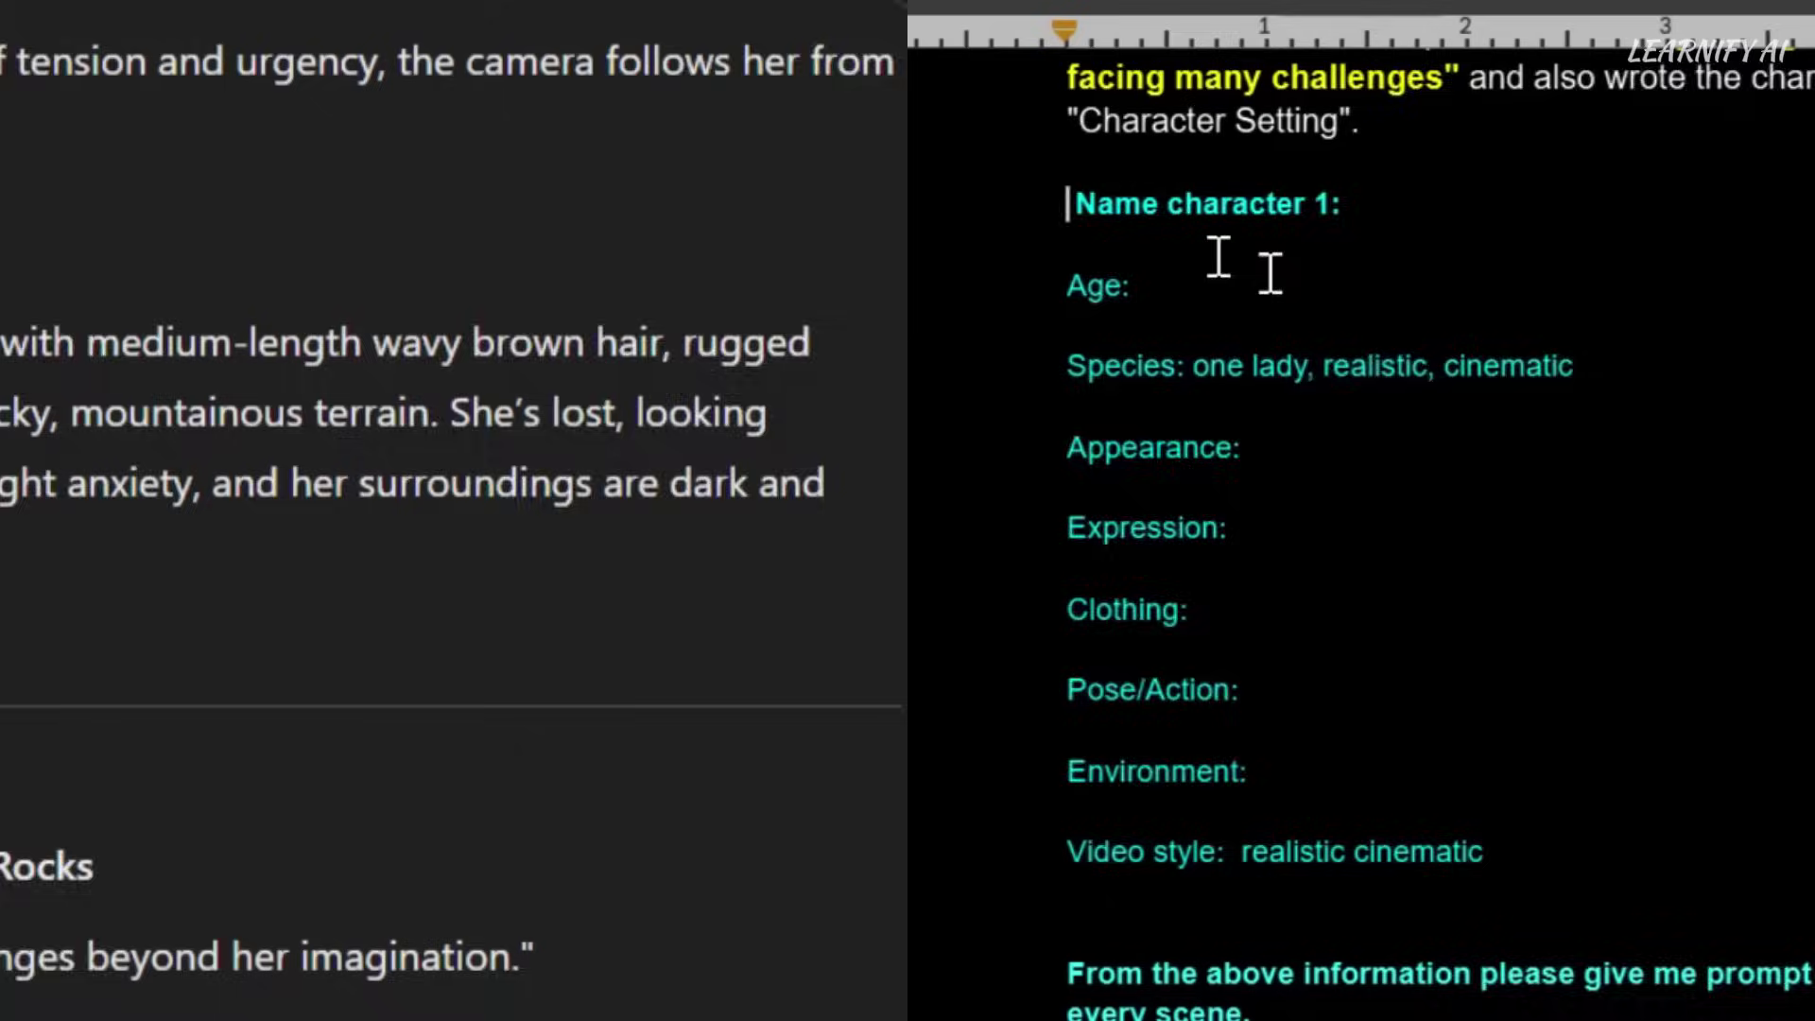
Go through the blank character 1 fields in the document, from age, species and appearance to clothing, pose and environment.
{"action": "left_click_drag", "start_coordinate": [162, 204], "coordinate": [741, 842]}
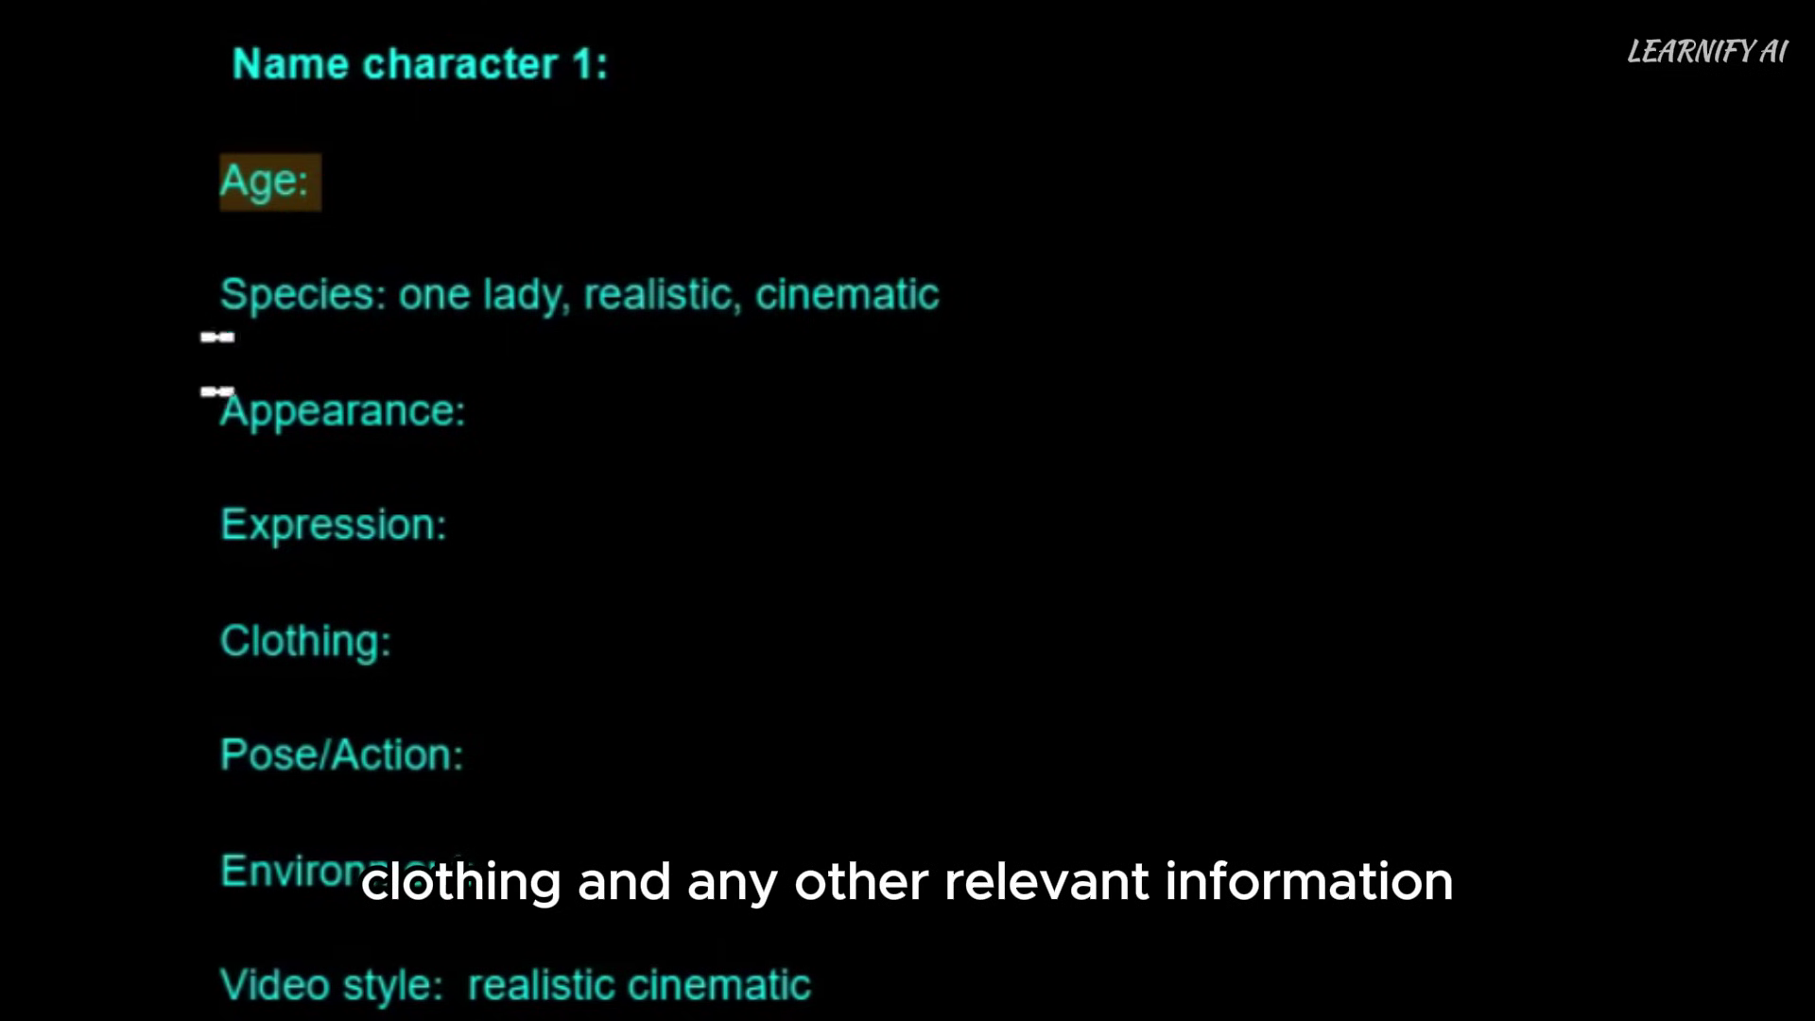
{"action": "left_click_drag", "start_coordinate": [220, 295], "coordinate": [1102, 312]}
{"action": "left_click_drag", "start_coordinate": [221, 411], "coordinate": [509, 545]}
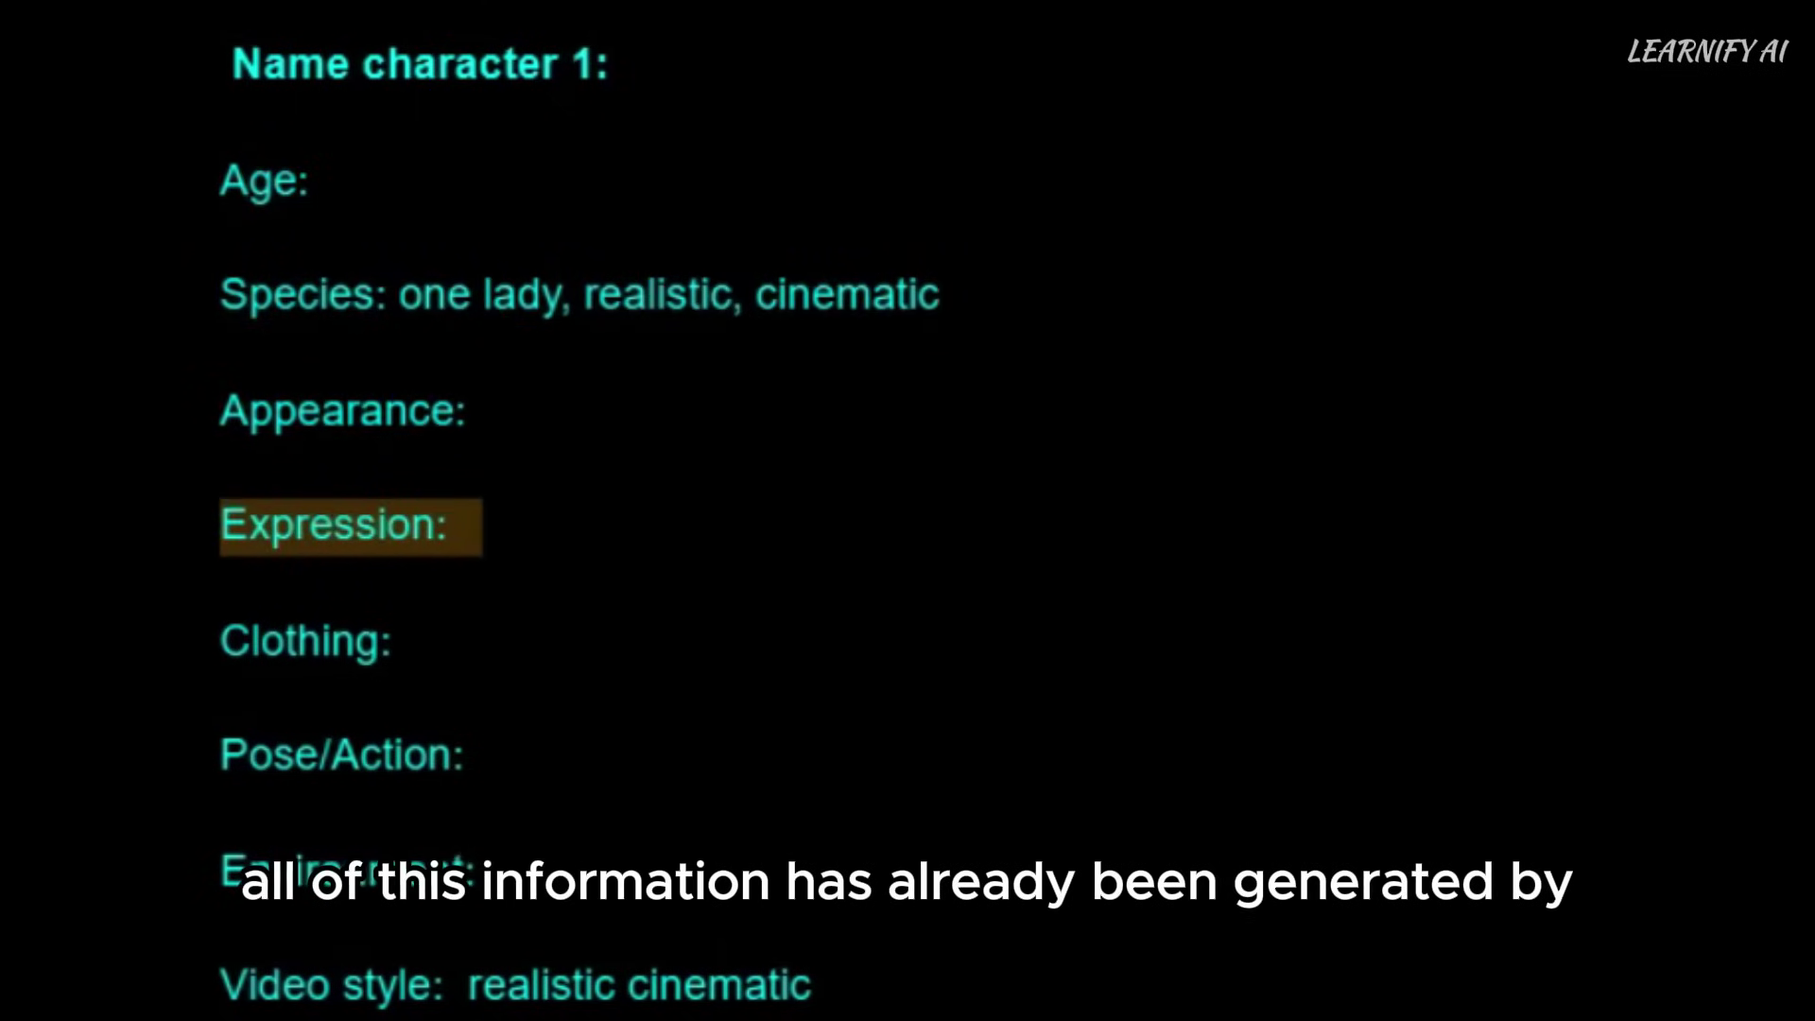
{"action": "left_click_drag", "start_coordinate": [393, 642], "coordinate": [250, 641]}
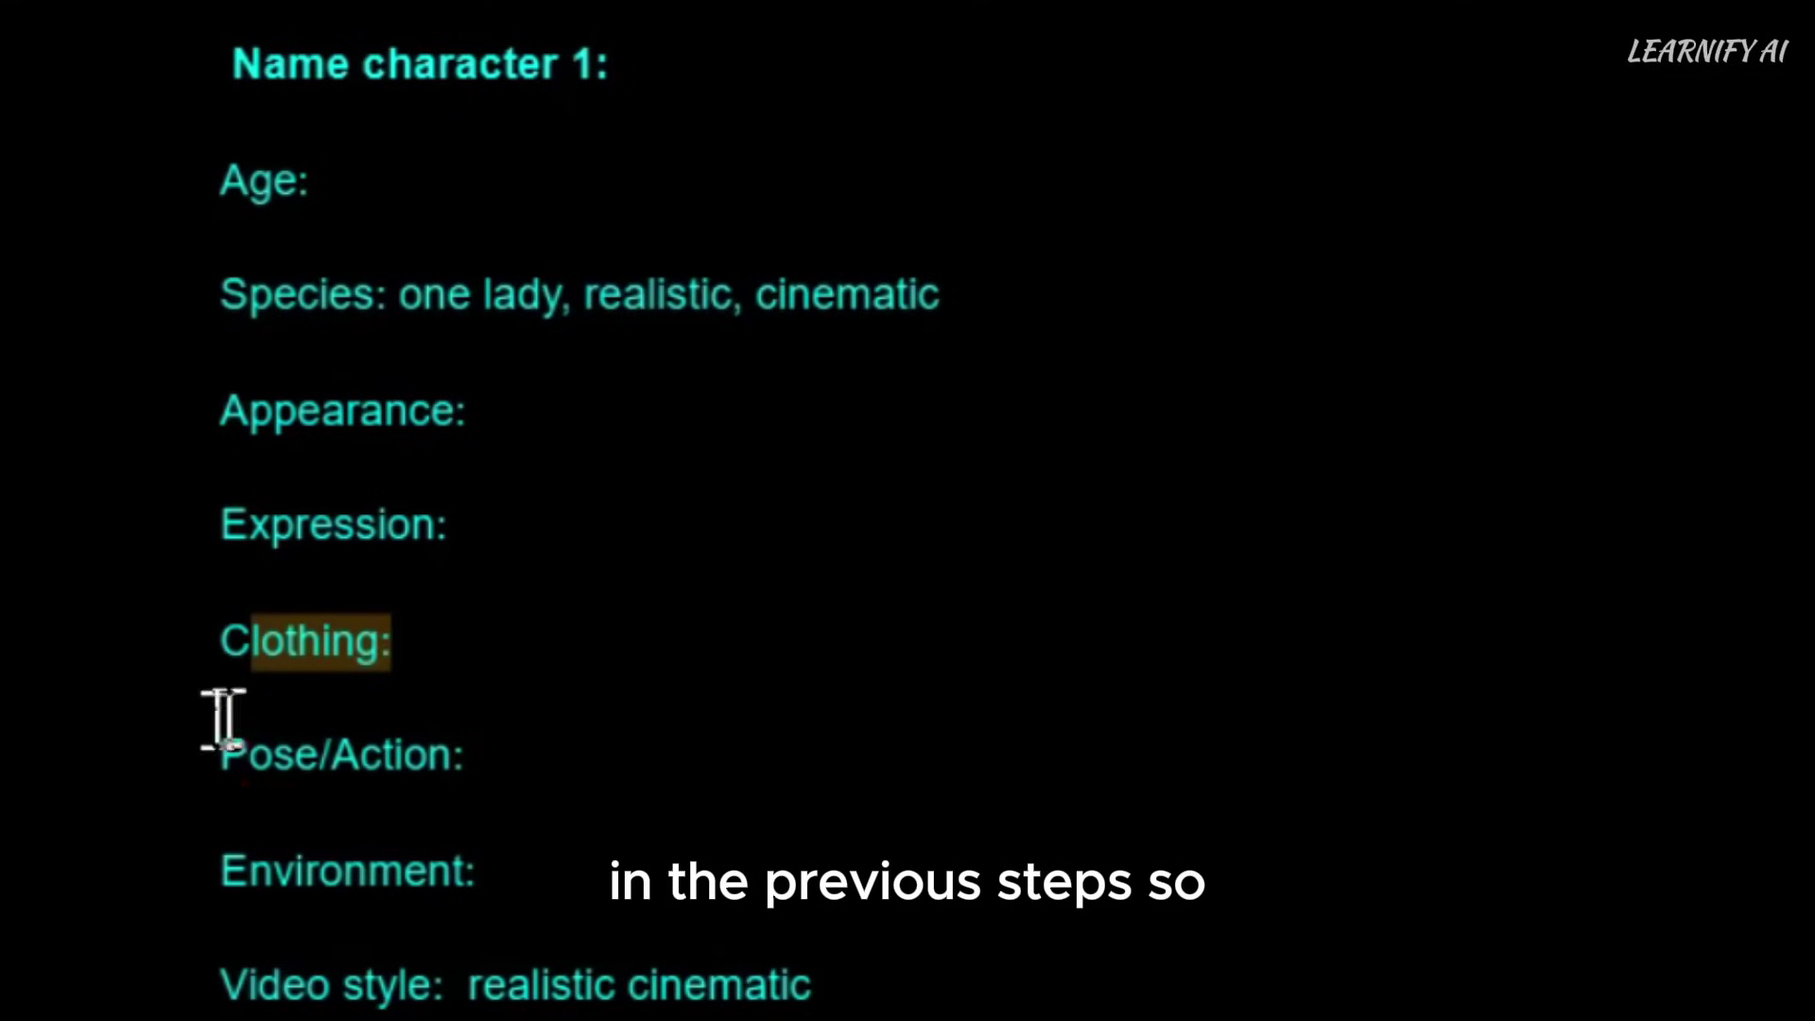
{"action": "left_click_drag", "start_coordinate": [221, 754], "coordinate": [499, 756]}
{"action": "left_click_drag", "start_coordinate": [221, 870], "coordinate": [512, 871]}
{"action": "left_click", "coordinate": [693, 465]}
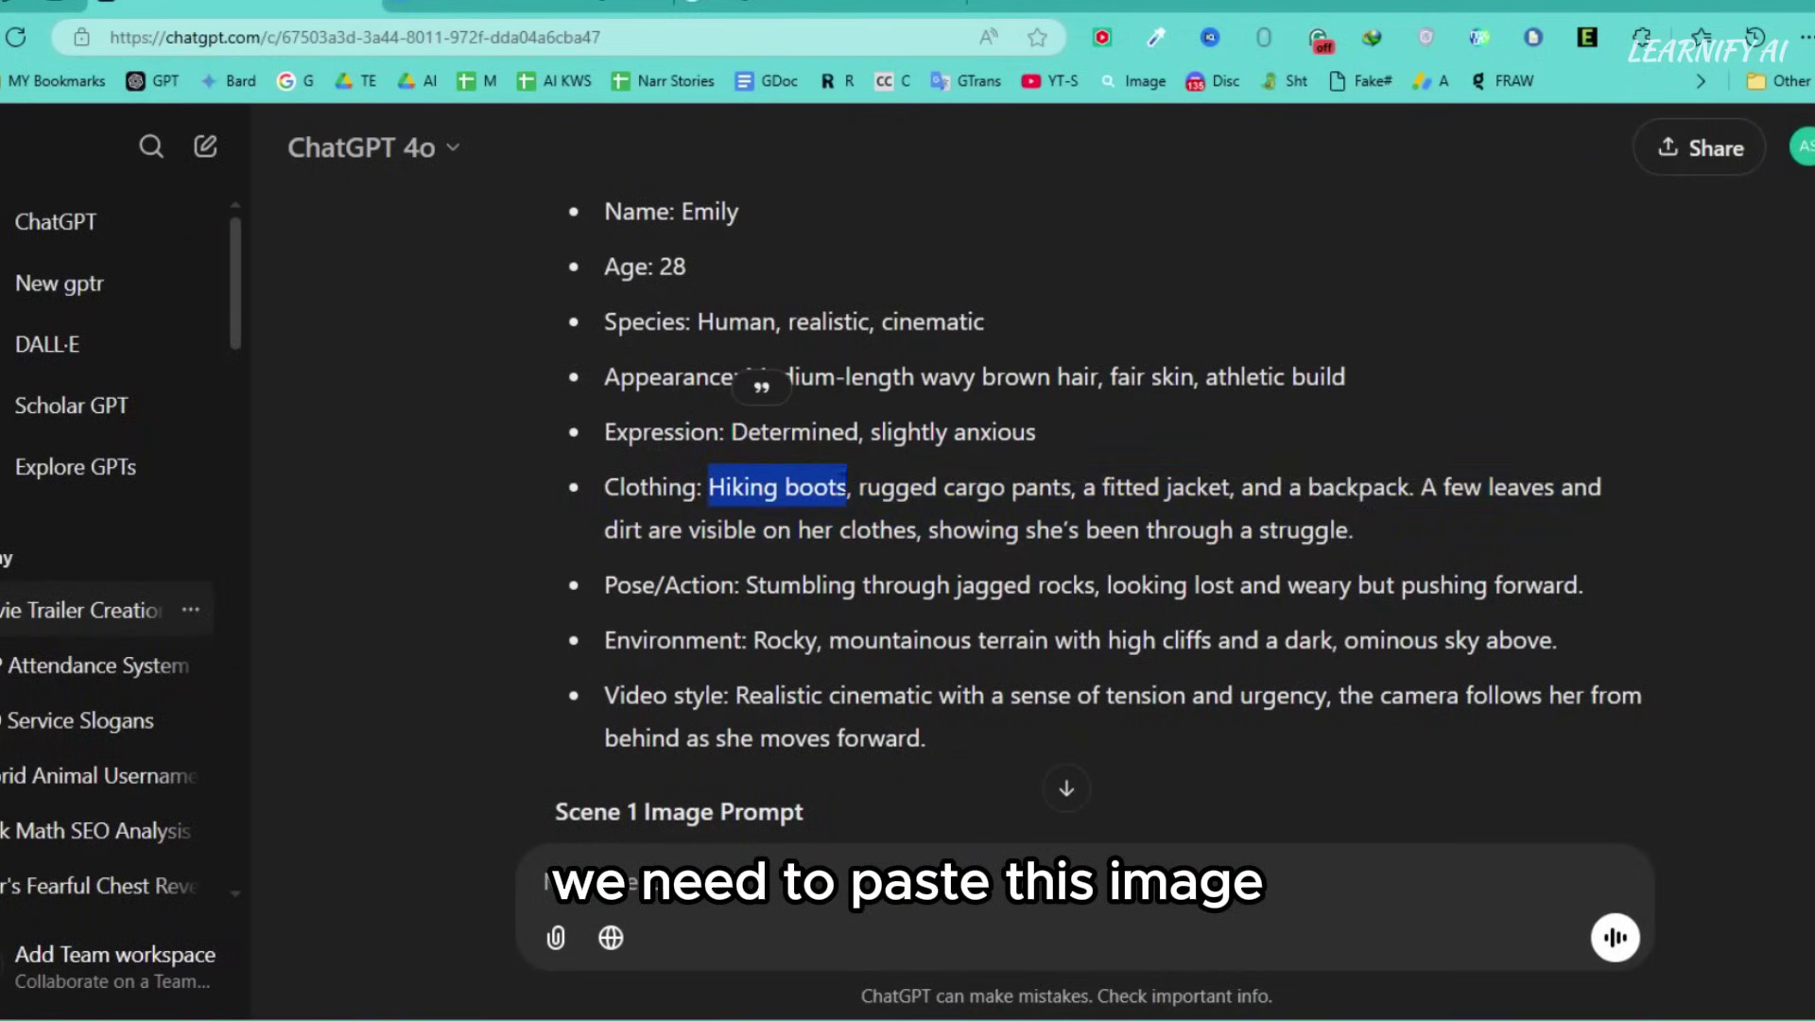
Take the character's clothing and video style details and the Scene 1 image prompt from the generated script to complete the document template.
{"action": "left_click_drag", "start_coordinate": [851, 486], "coordinate": [1349, 524]}
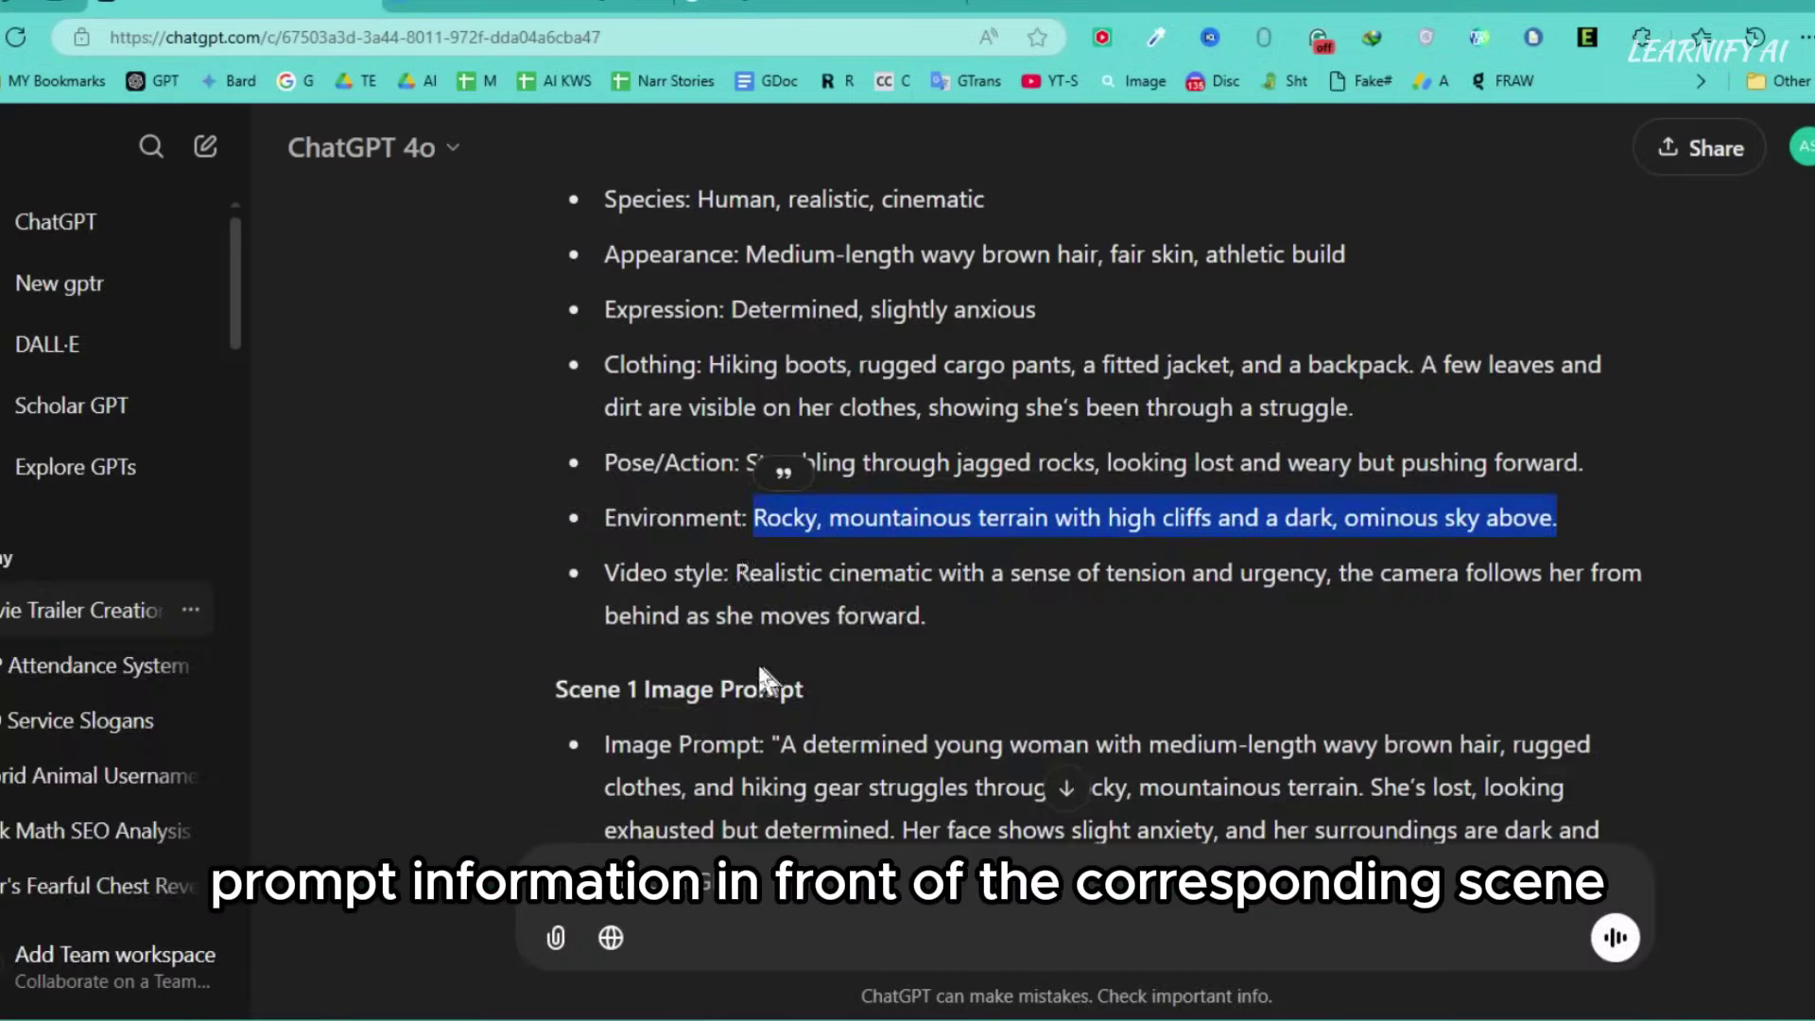
{"action": "left_click_drag", "start_coordinate": [736, 573], "coordinate": [924, 615]}
{"action": "left_click_drag", "start_coordinate": [555, 444], "coordinate": [1049, 639]}
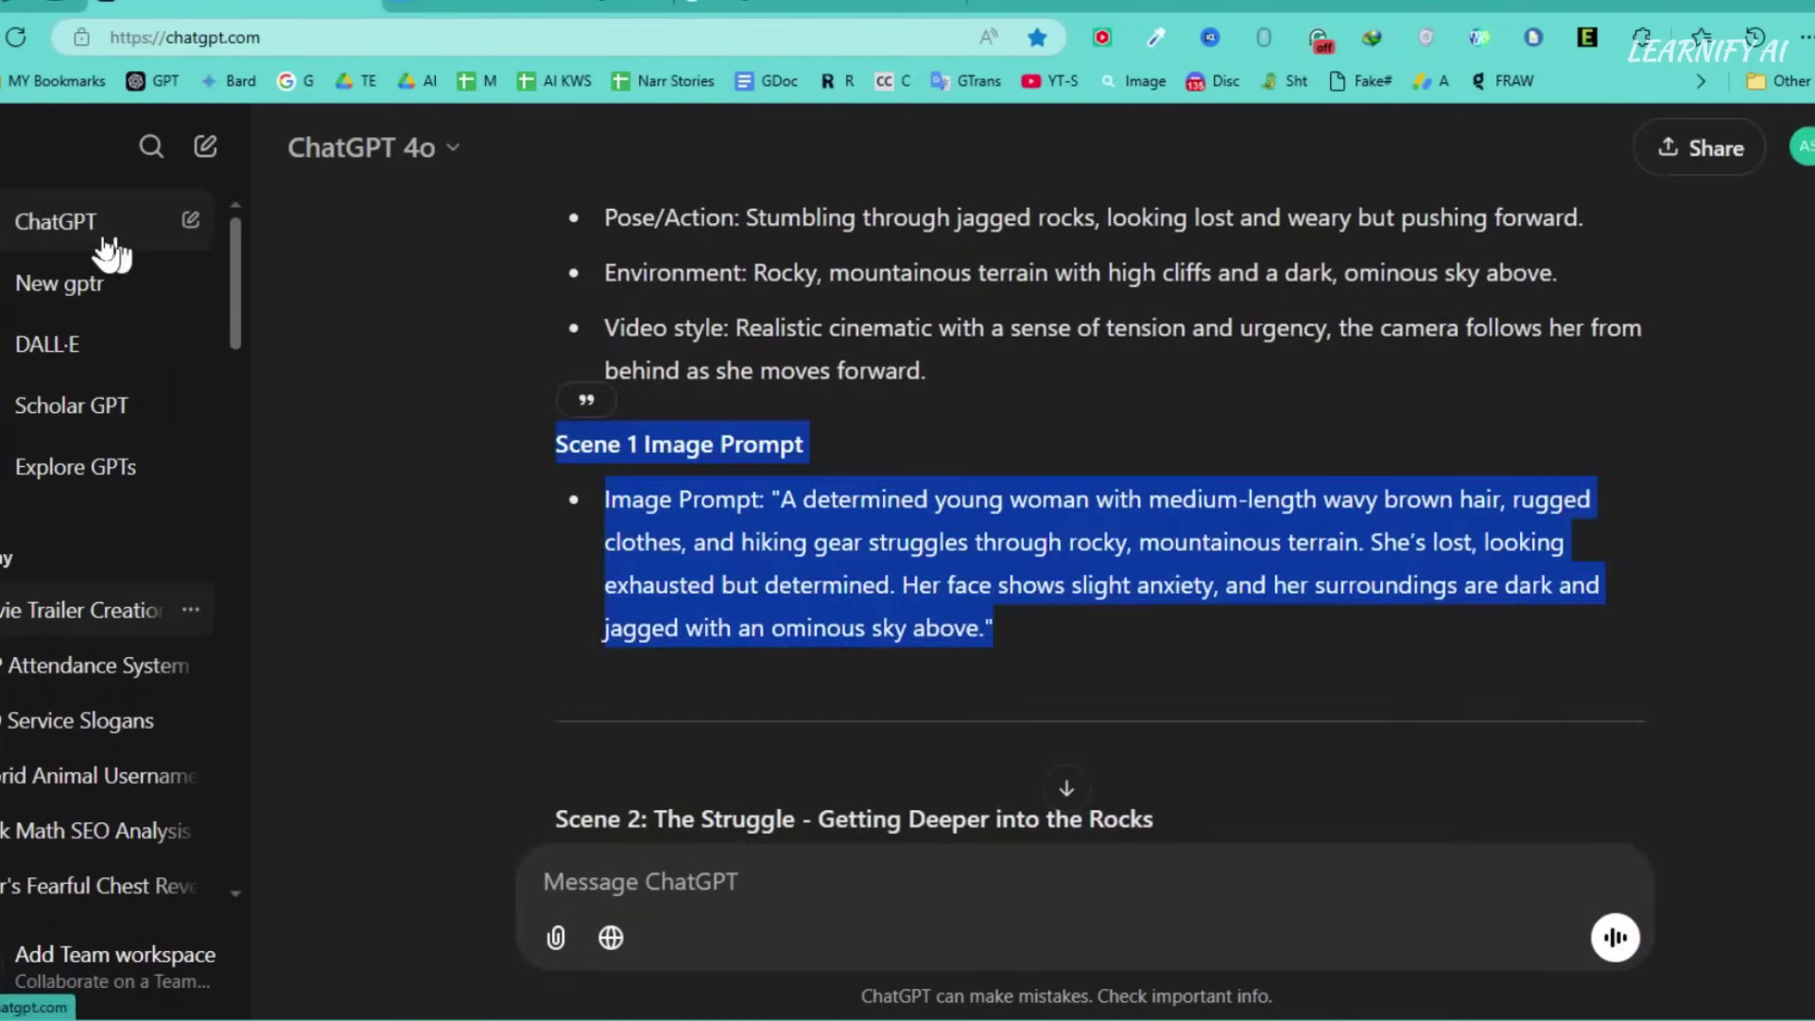
Send the document's completed character 1 settings and Scene 1 text in a new ChatGPT chat to get the Scene 1 prompt.
{"action": "left_click", "coordinate": [101, 231]}
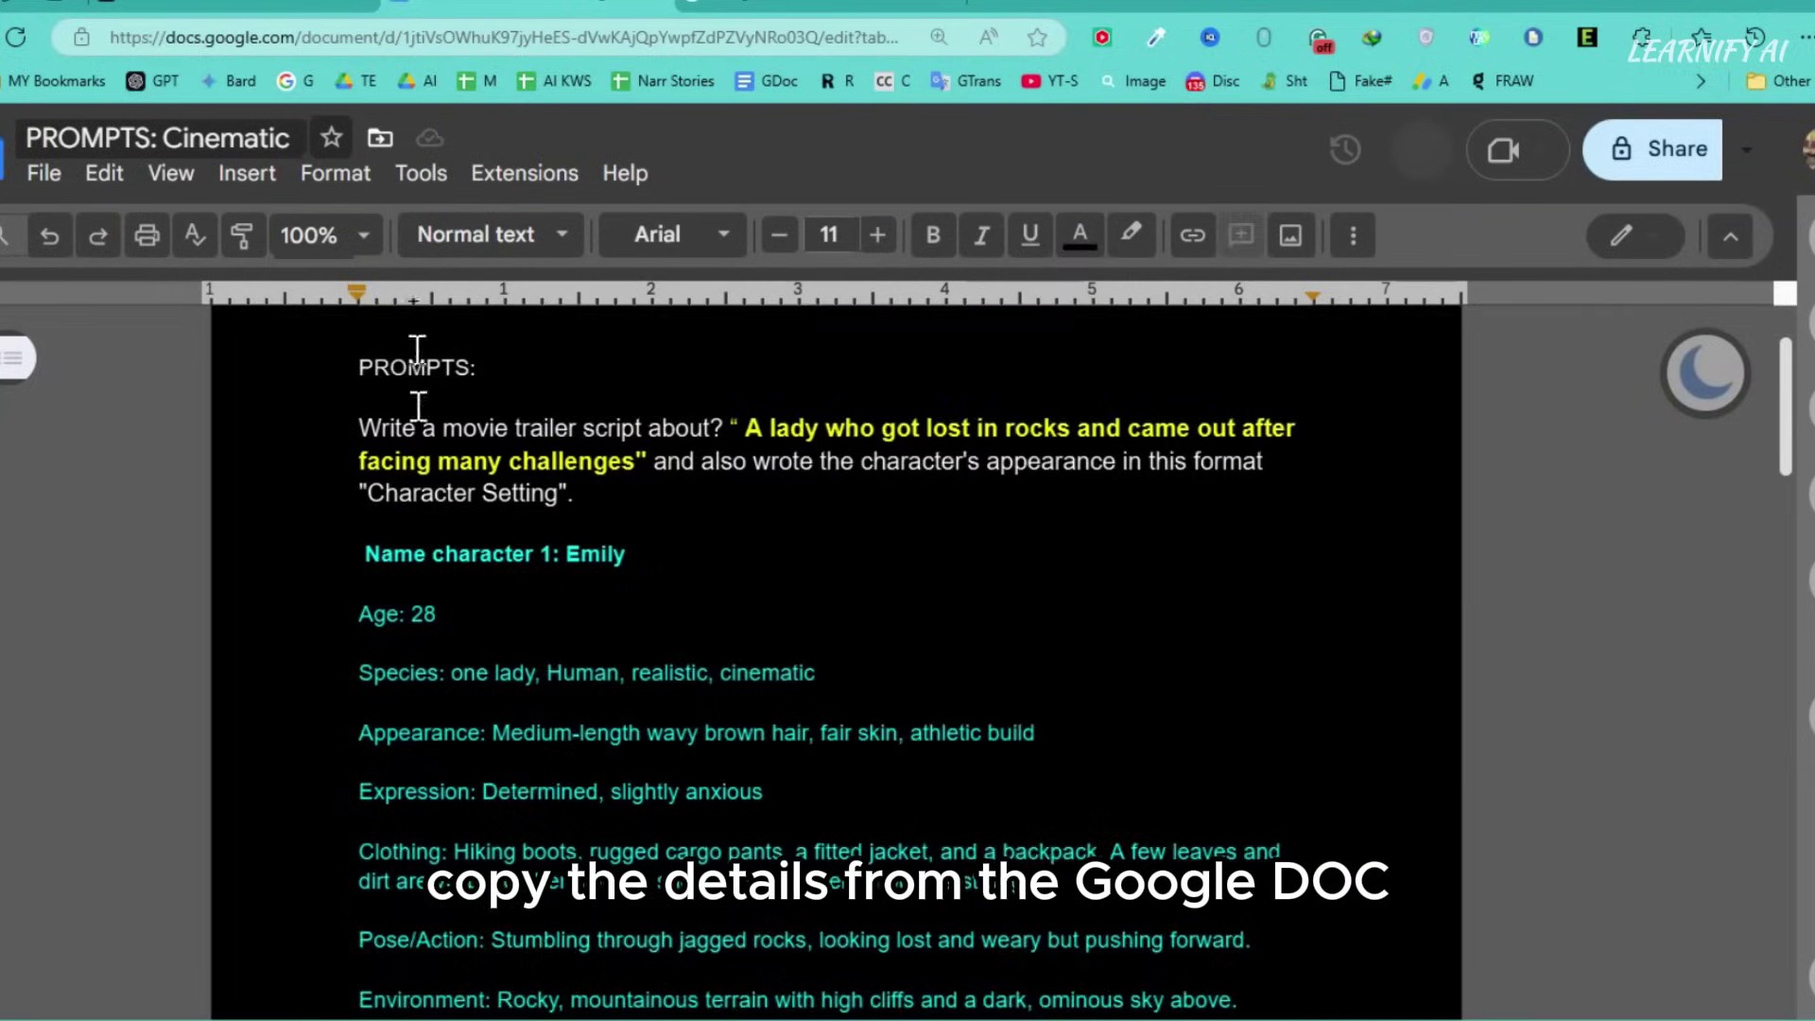
{"action": "left_click_drag", "start_coordinate": [364, 667], "coordinate": [555, 825]}
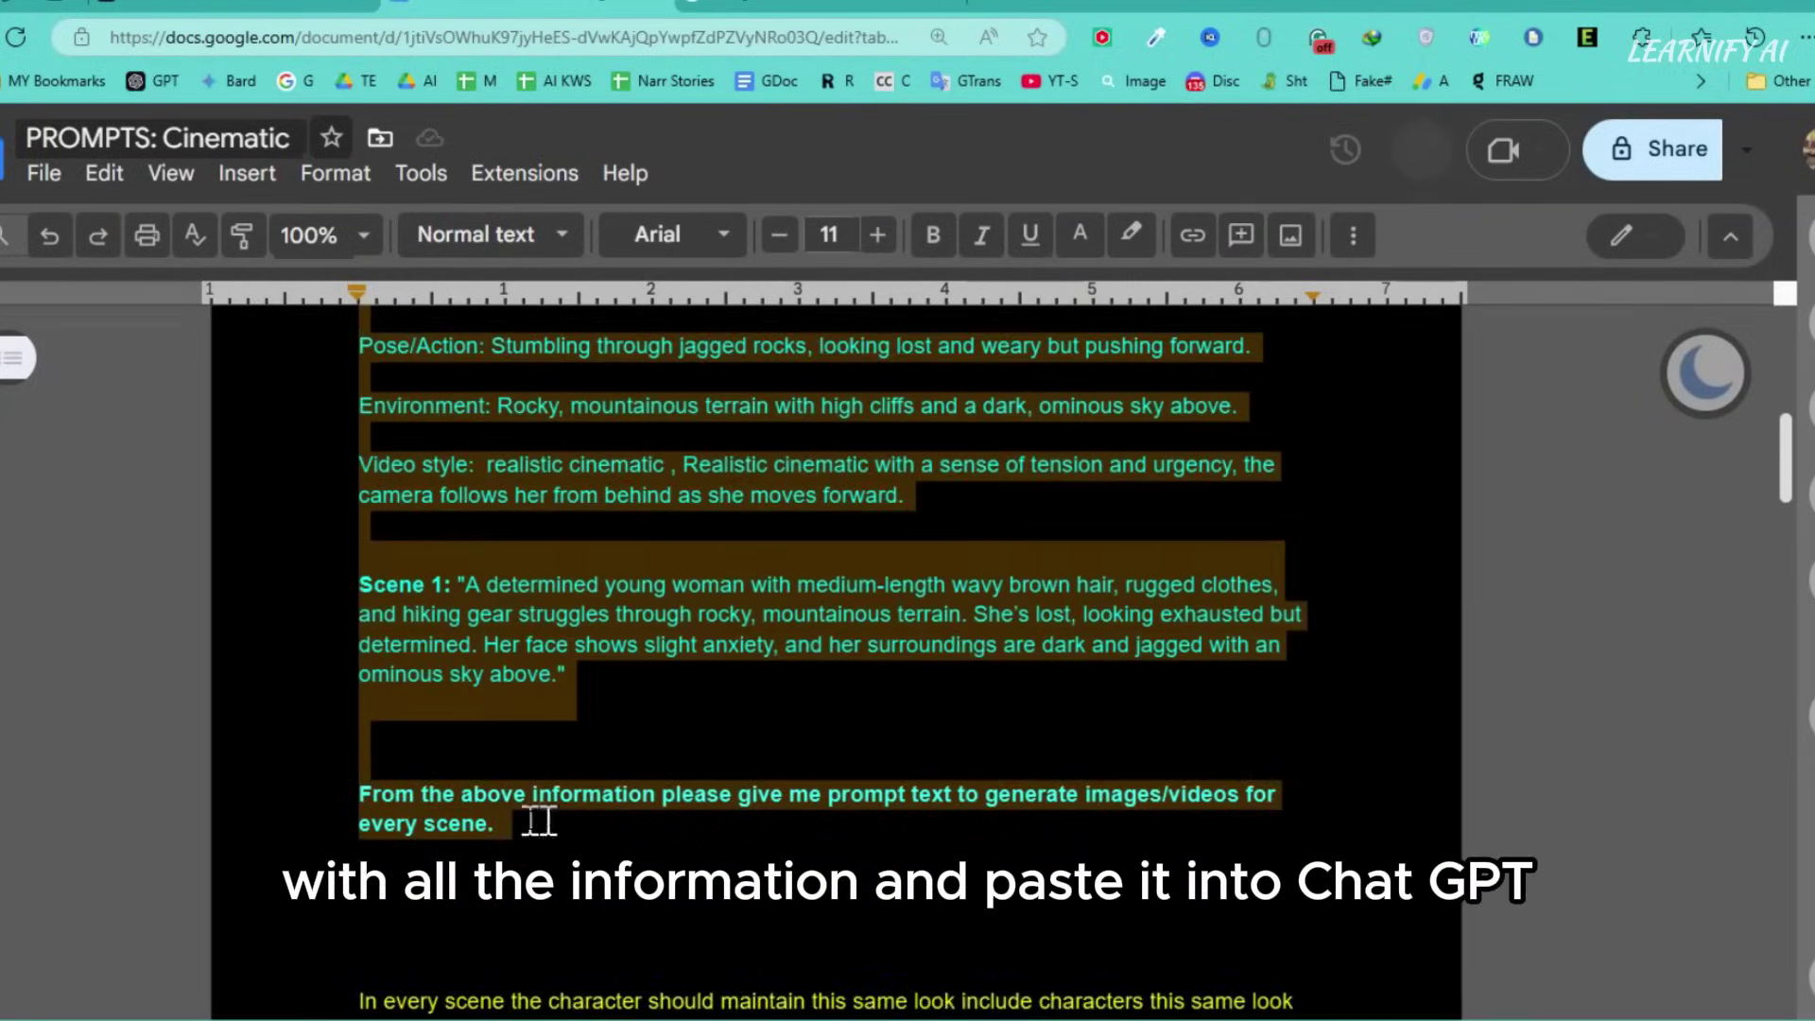
{"action": "key", "text": "ctrl+v"}
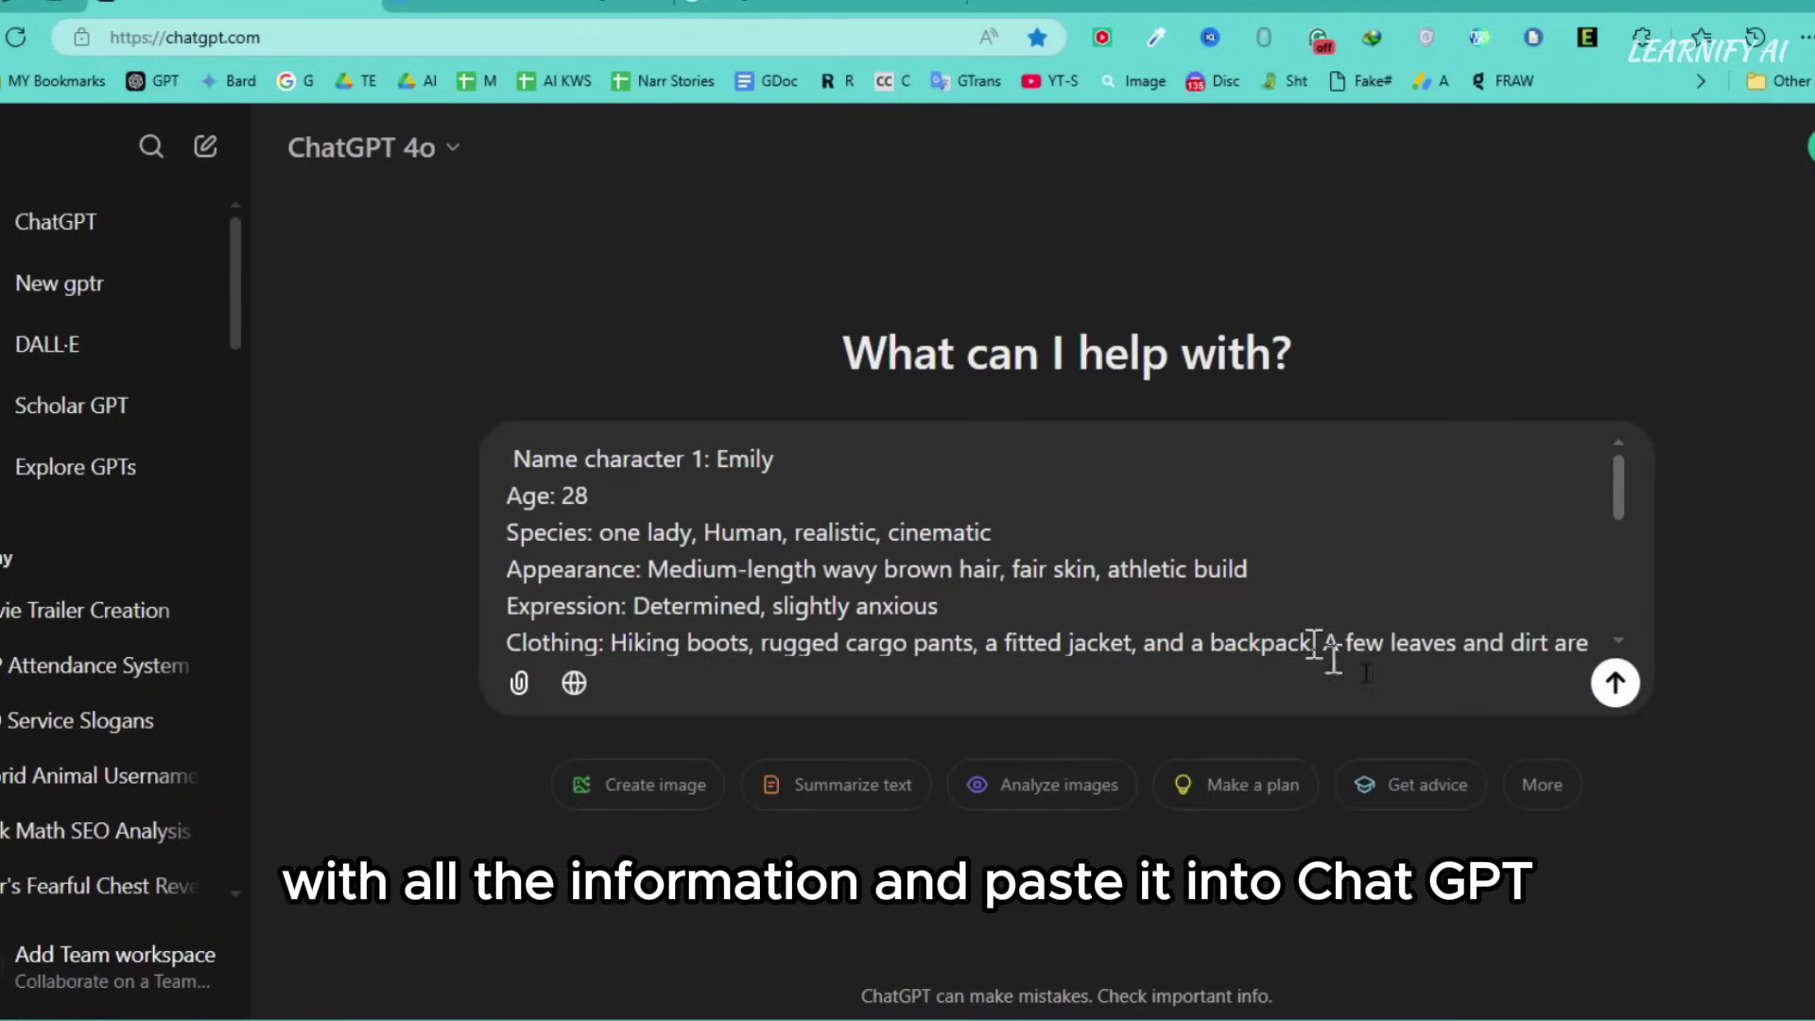
{"action": "left_click", "coordinate": [1616, 683]}
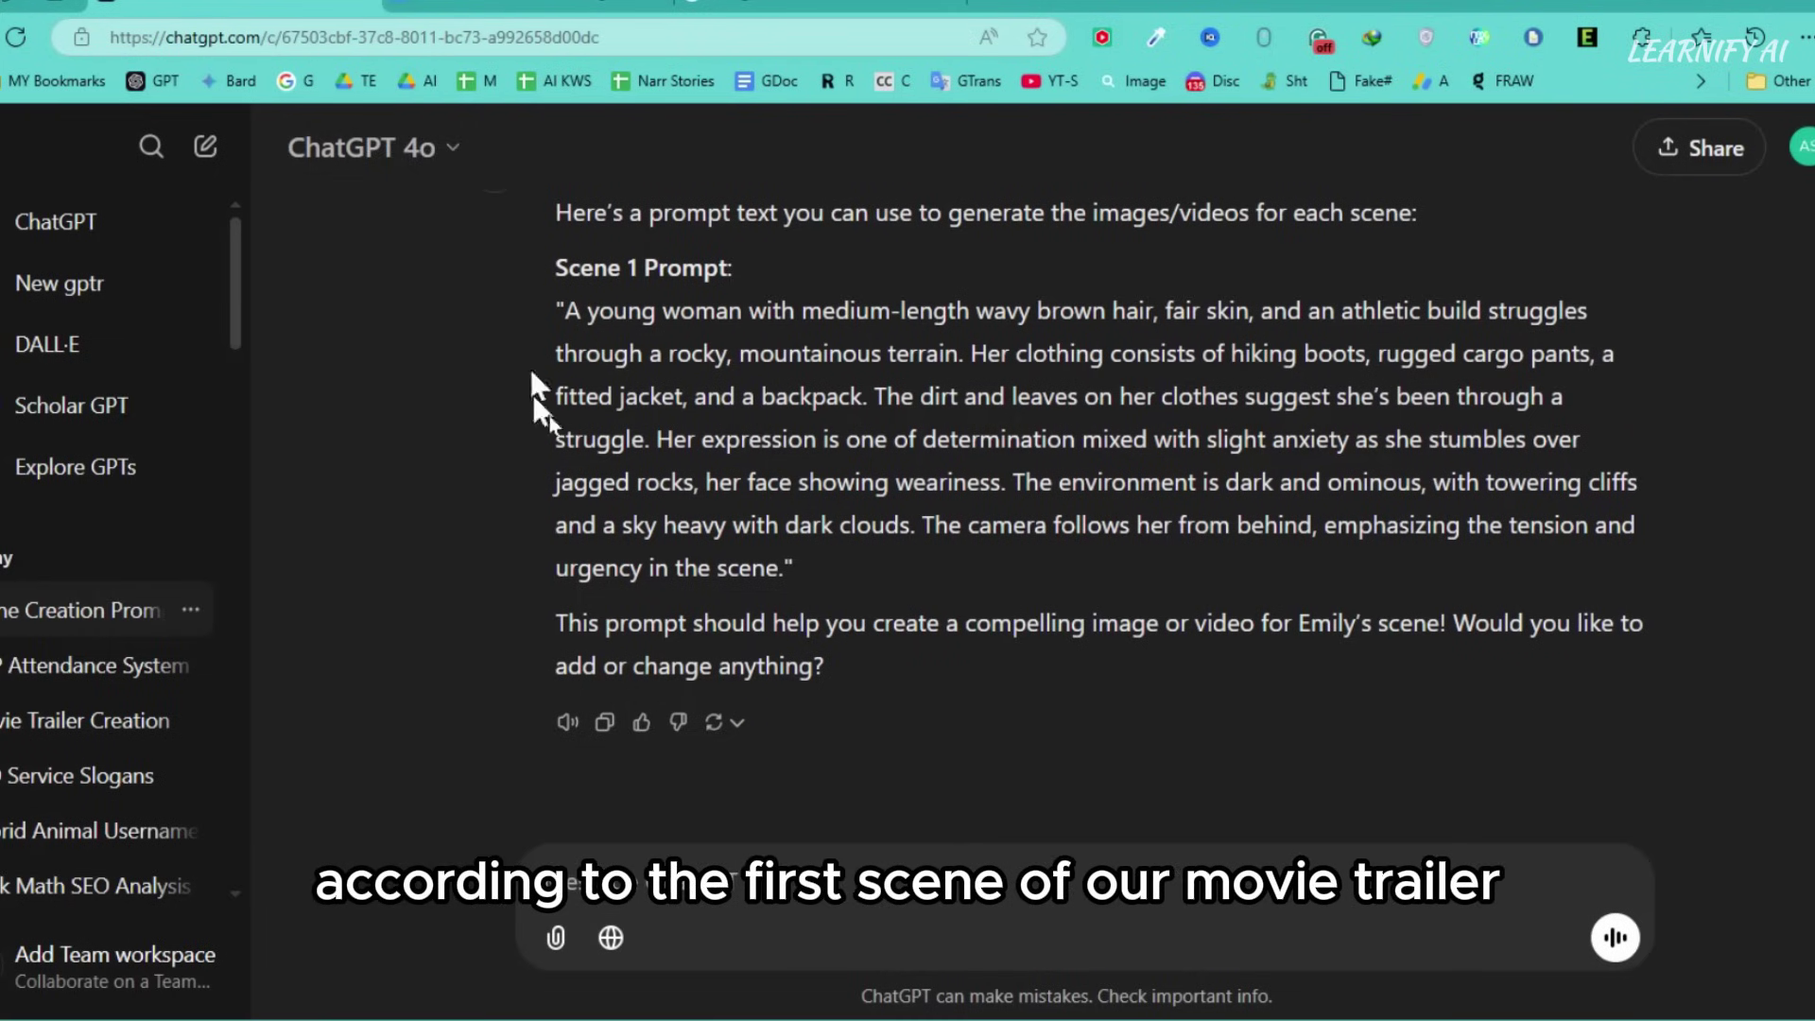
{"action": "left_click_drag", "start_coordinate": [554, 270], "coordinate": [963, 570]}
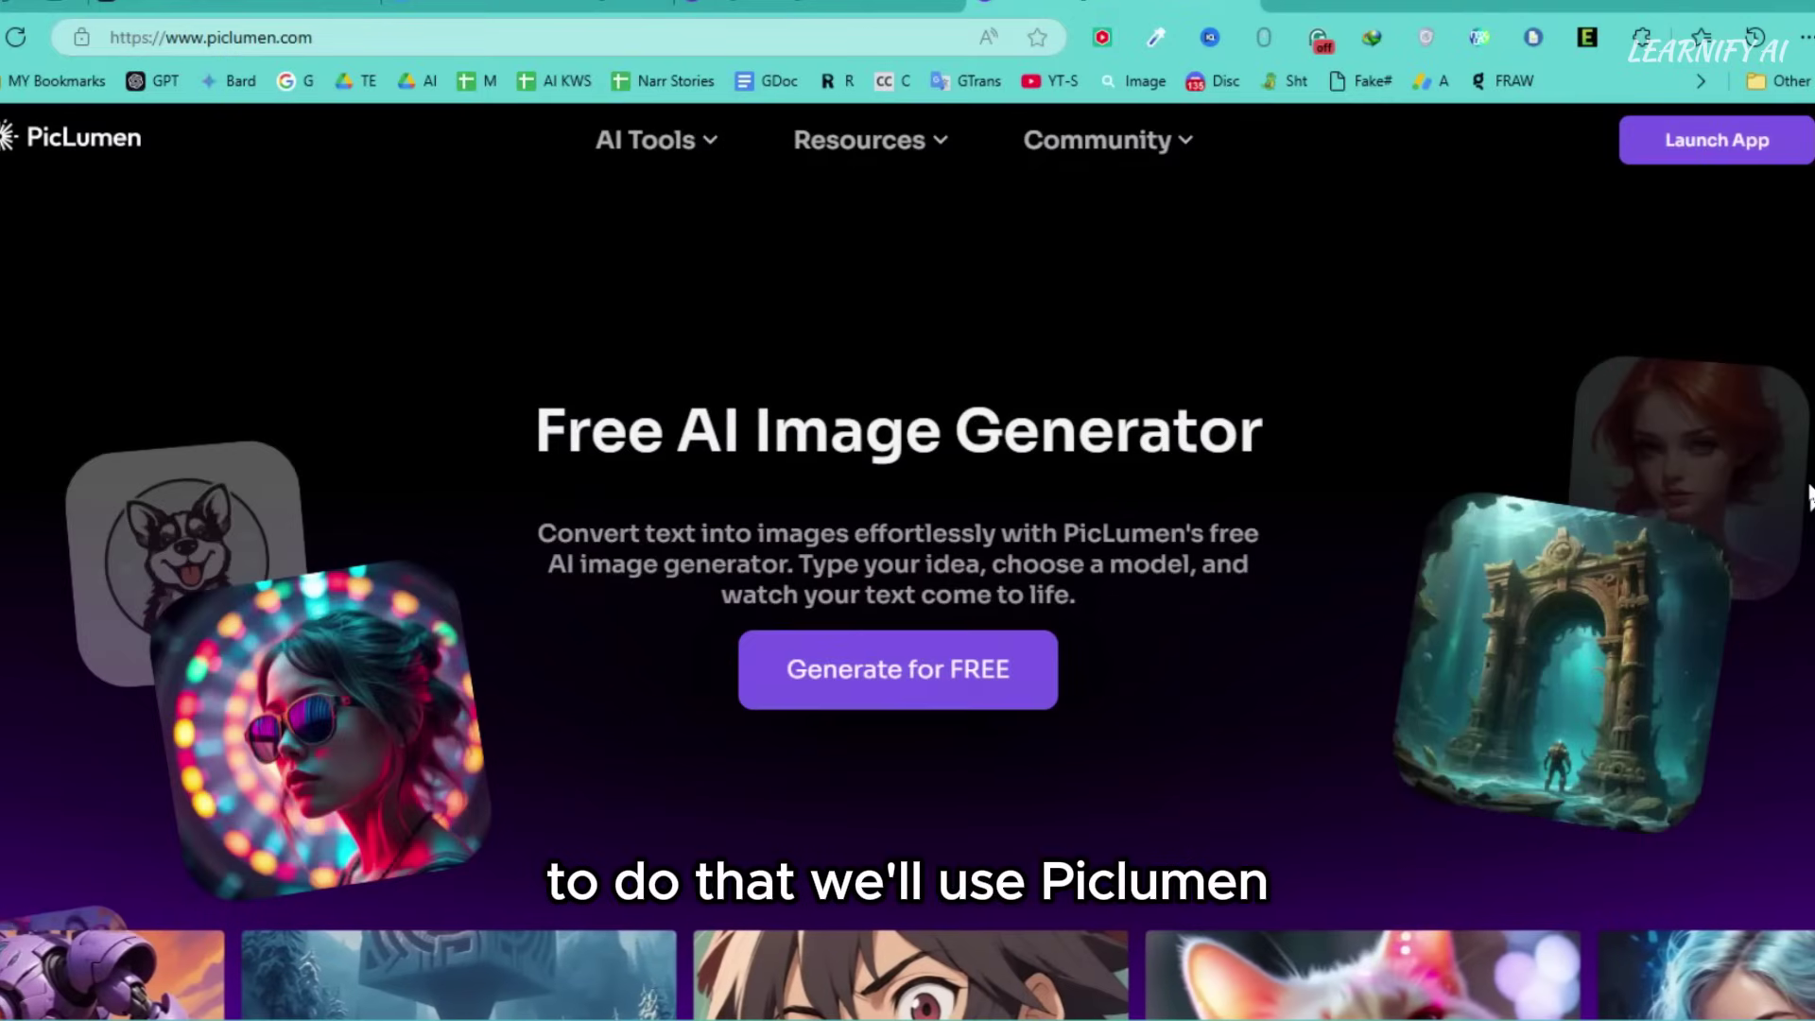
Look through the PicLumen homepage, examining its sample images, image editing tools, fine-tuned models and gallery of creations.
{"action": "scroll", "coordinate": [1807, 493], "scroll_direction": "down", "scroll_amount": 3}
{"action": "scroll", "coordinate": [1807, 493], "scroll_direction": "down", "scroll_amount": 7}
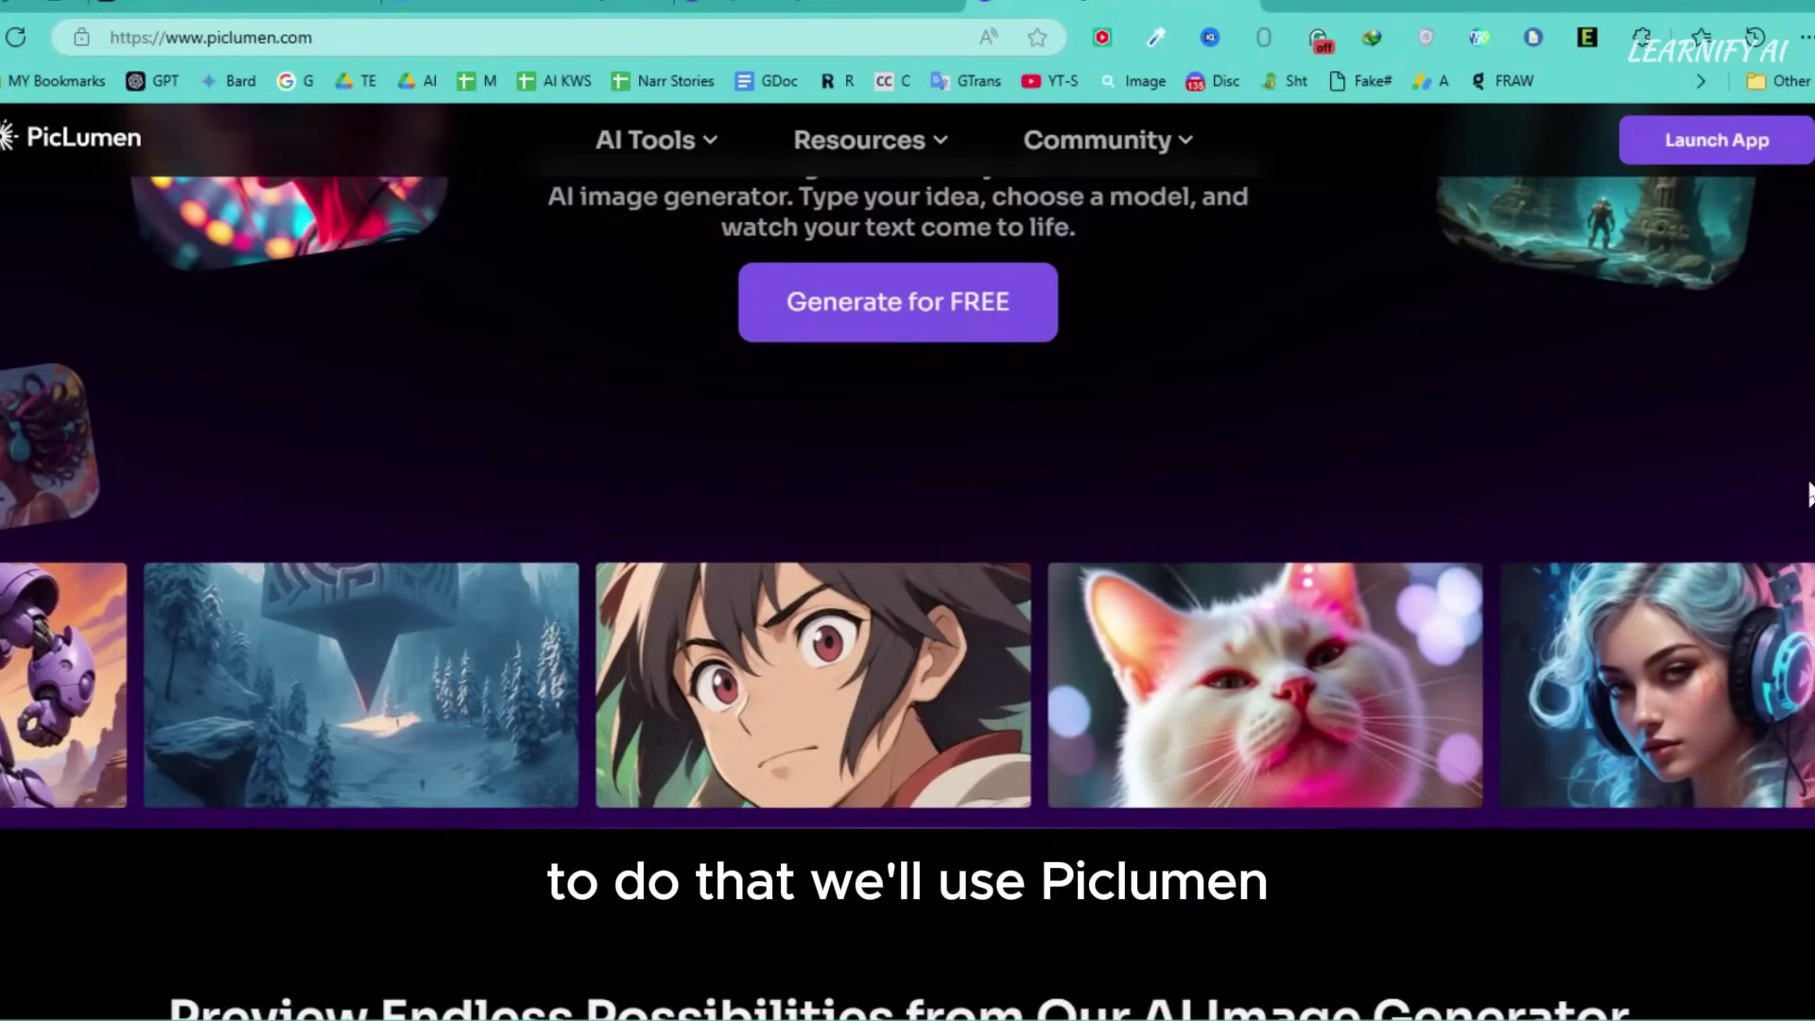
{"action": "scroll", "coordinate": [1807, 493], "scroll_direction": "down", "scroll_amount": 5}
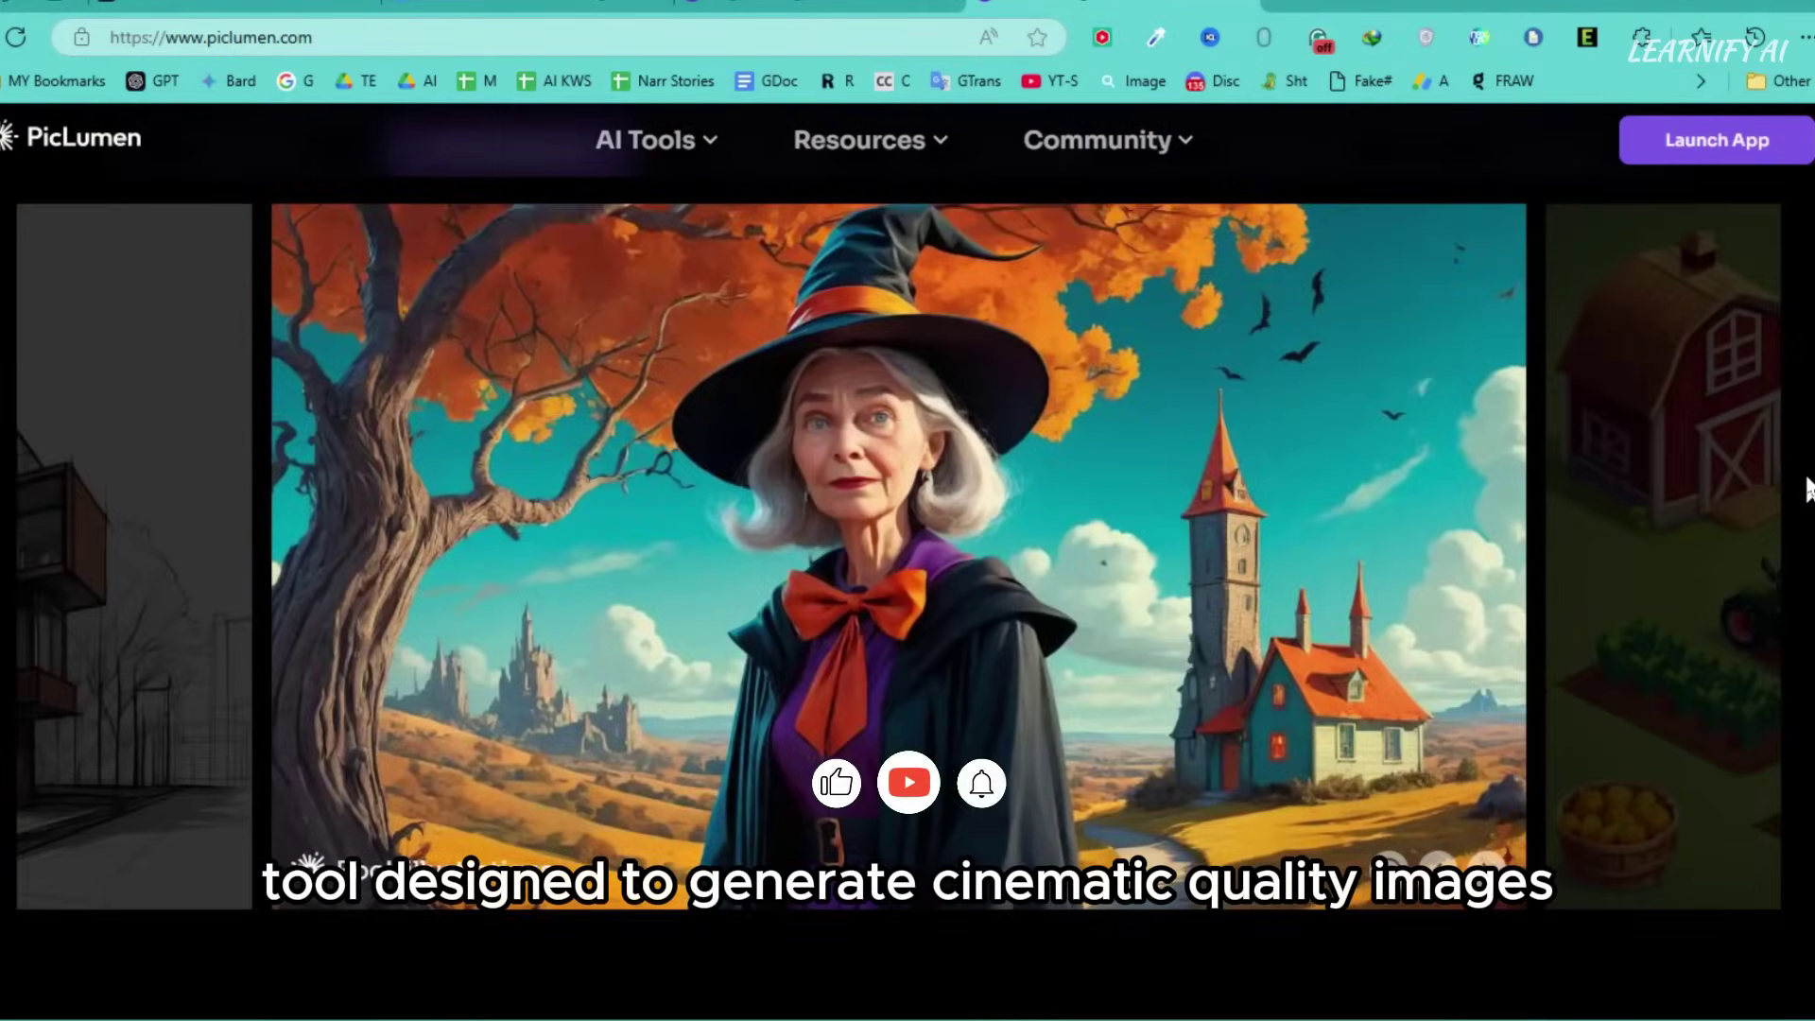
{"action": "scroll", "coordinate": [1807, 490], "scroll_direction": "down", "scroll_amount": 8}
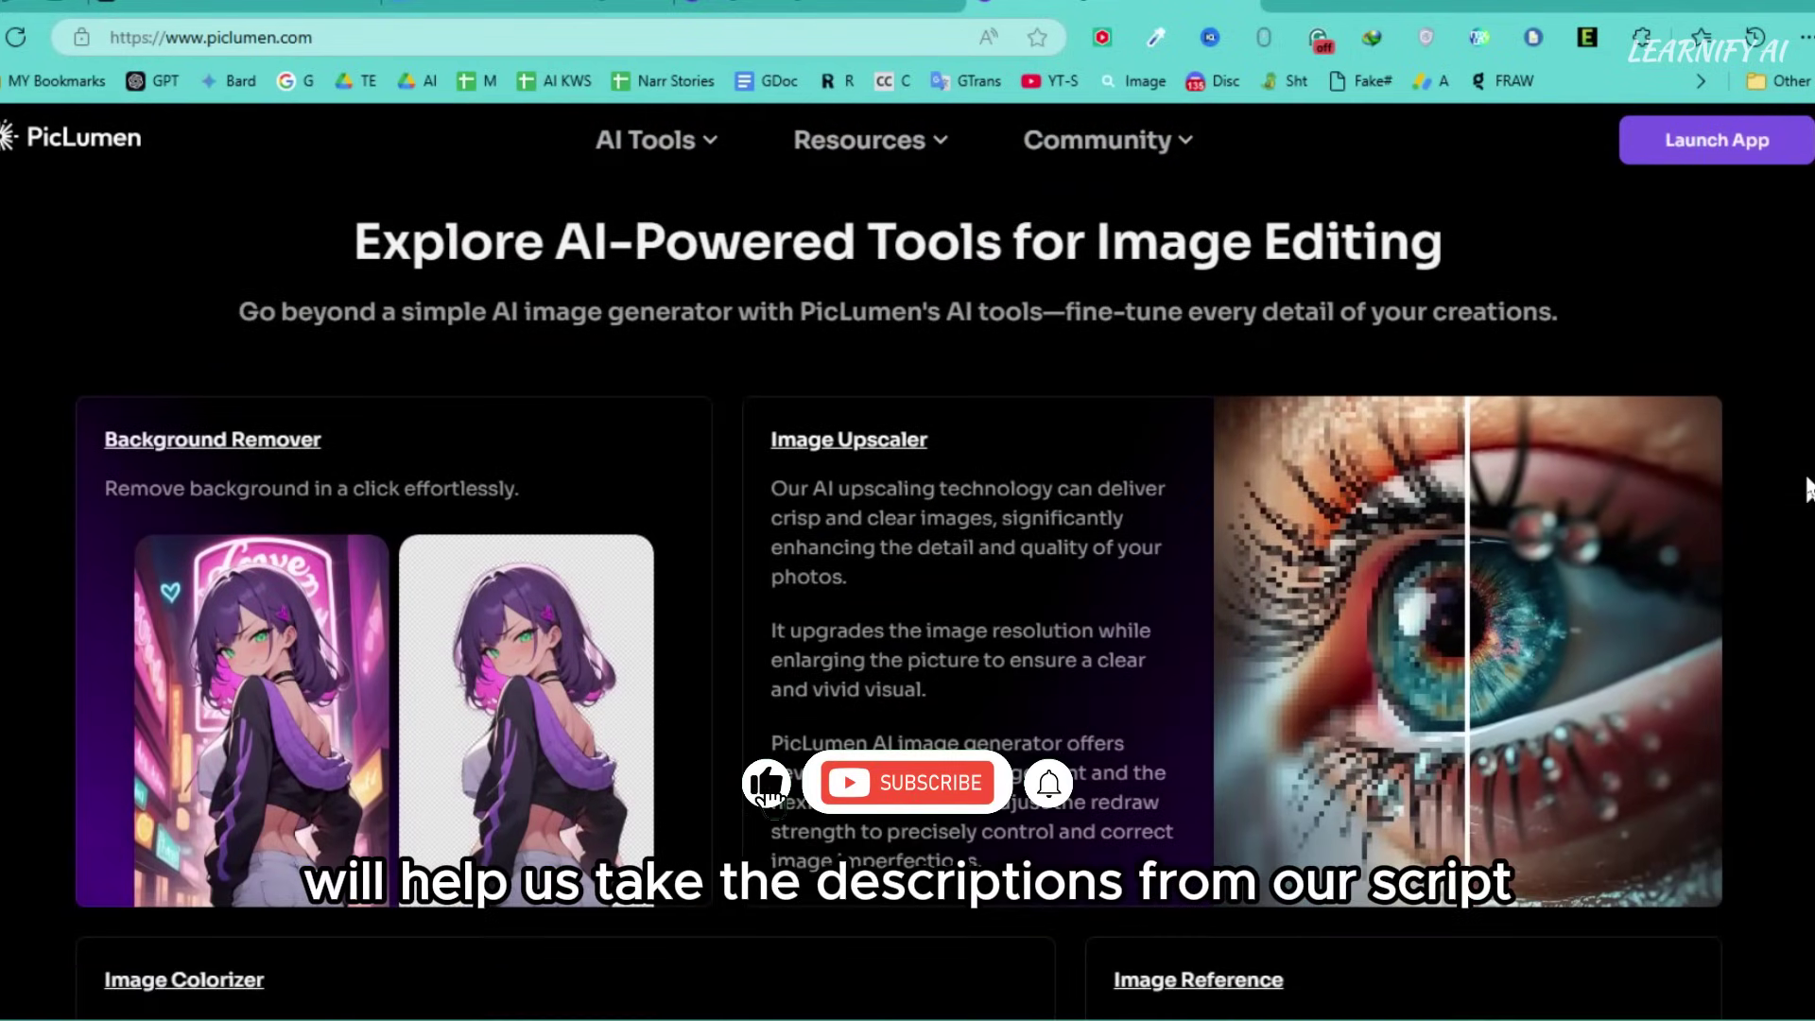
{"action": "scroll", "coordinate": [1807, 490], "scroll_direction": "down", "scroll_amount": 8}
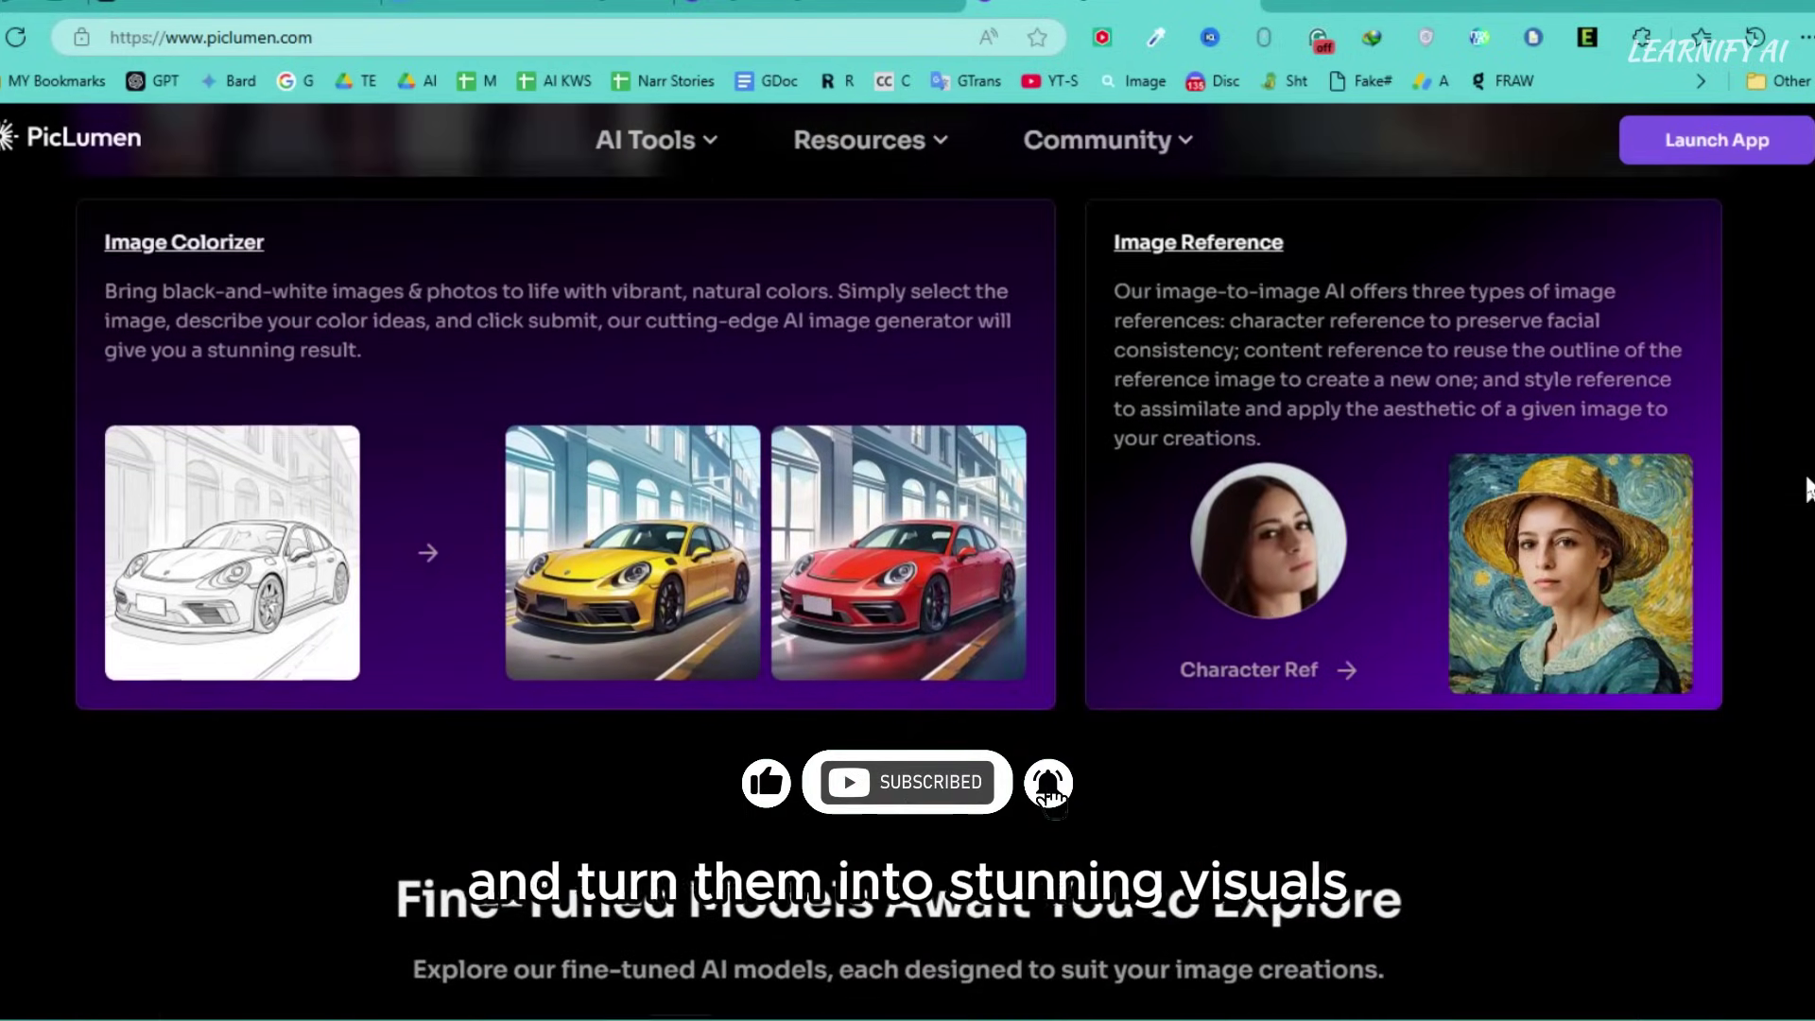
{"action": "scroll", "coordinate": [1807, 490], "scroll_direction": "down", "scroll_amount": 9}
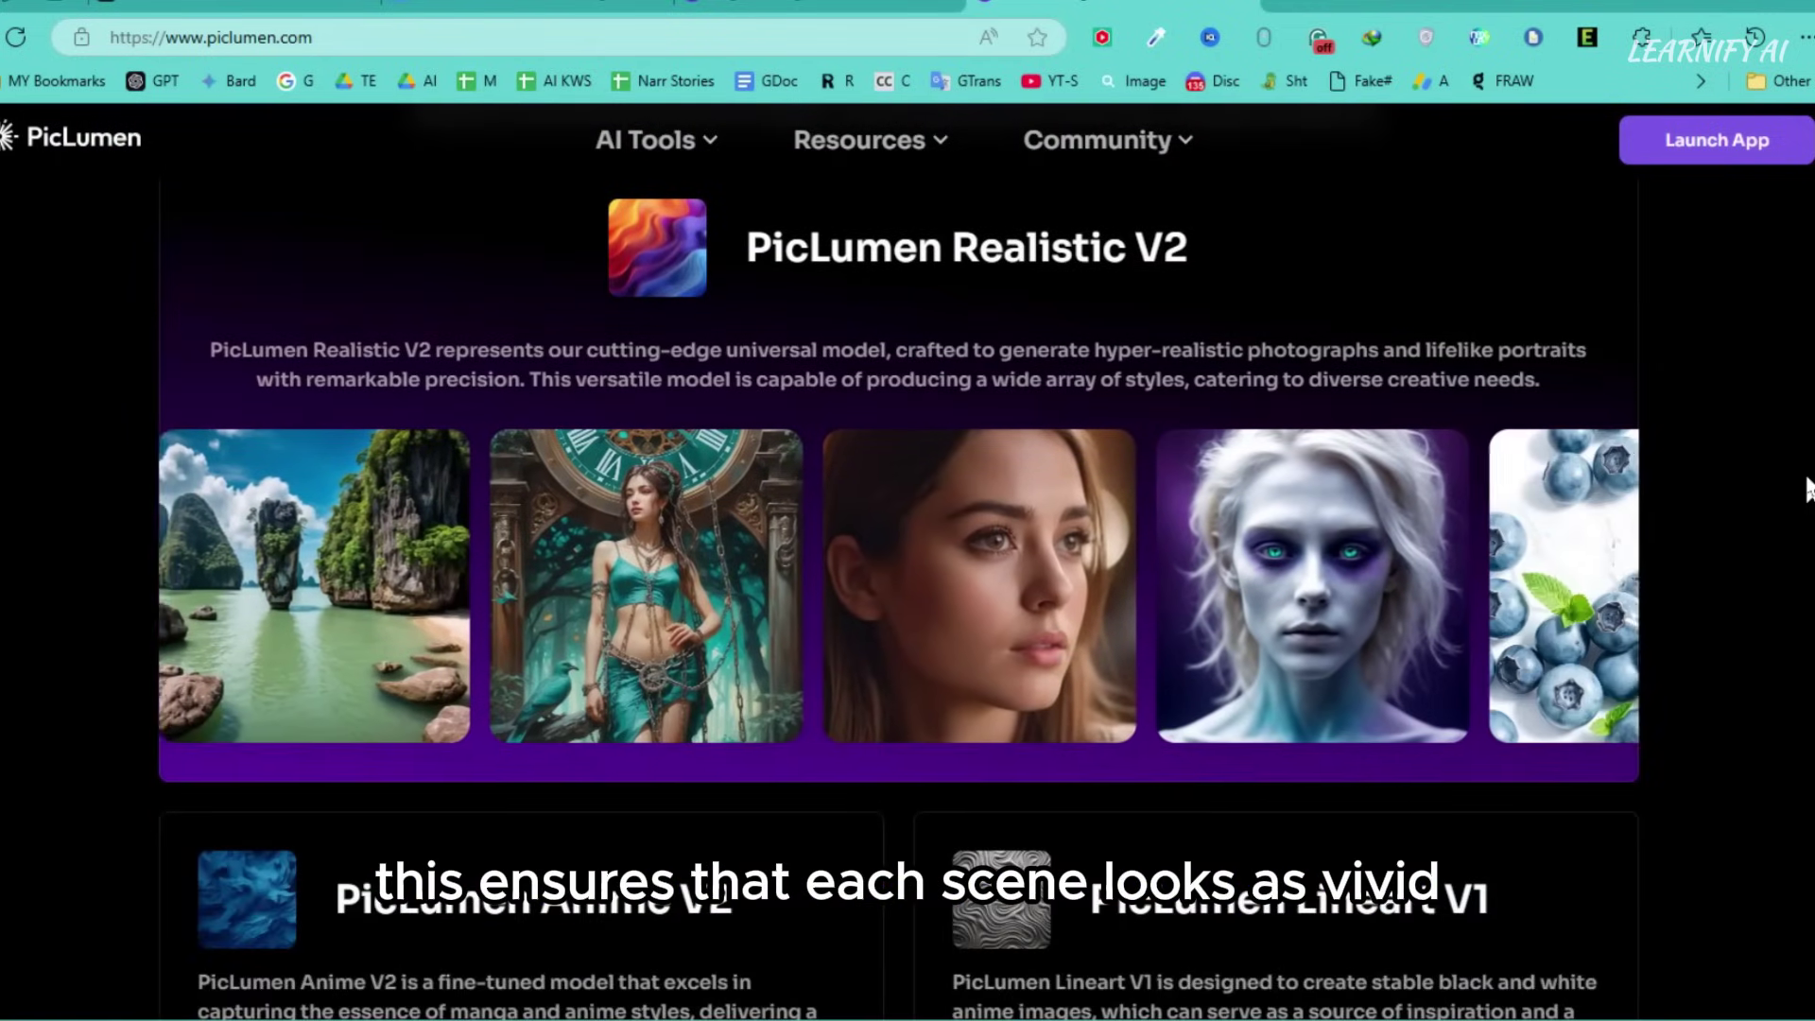
{"action": "scroll", "coordinate": [1807, 490], "scroll_direction": "down", "scroll_amount": 8}
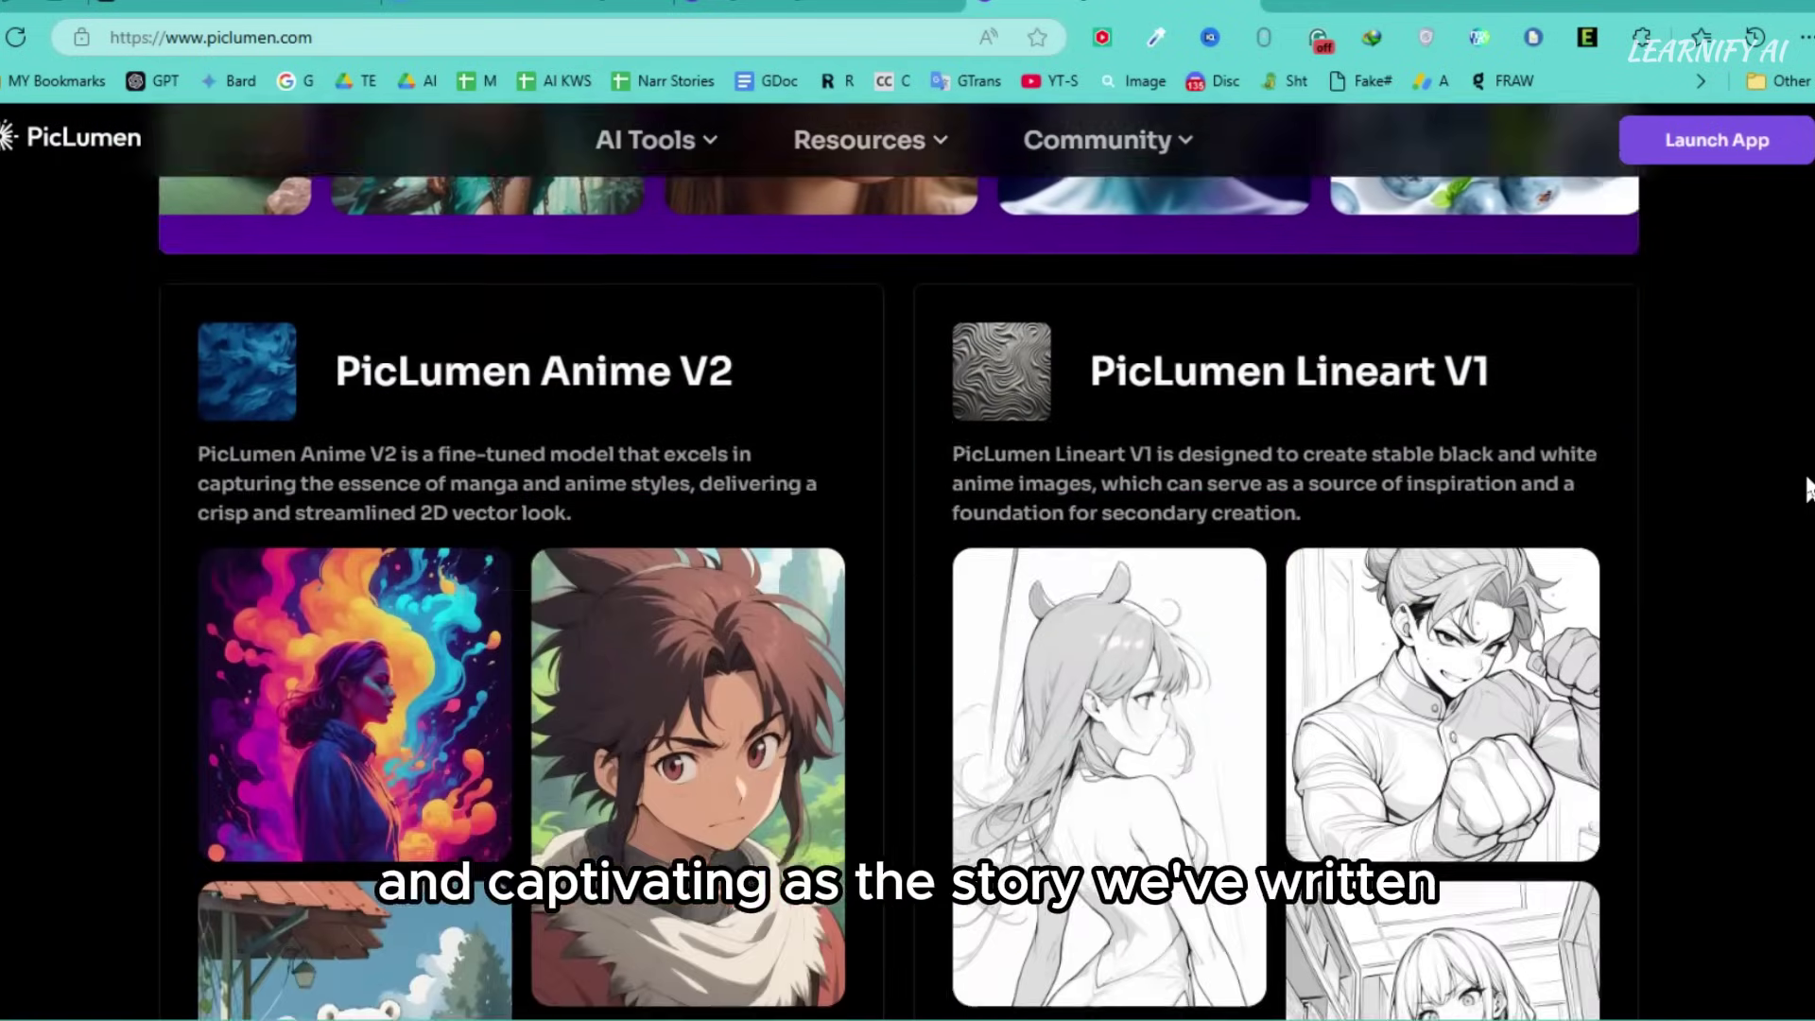
{"action": "scroll", "coordinate": [1807, 490], "scroll_direction": "down", "scroll_amount": 9}
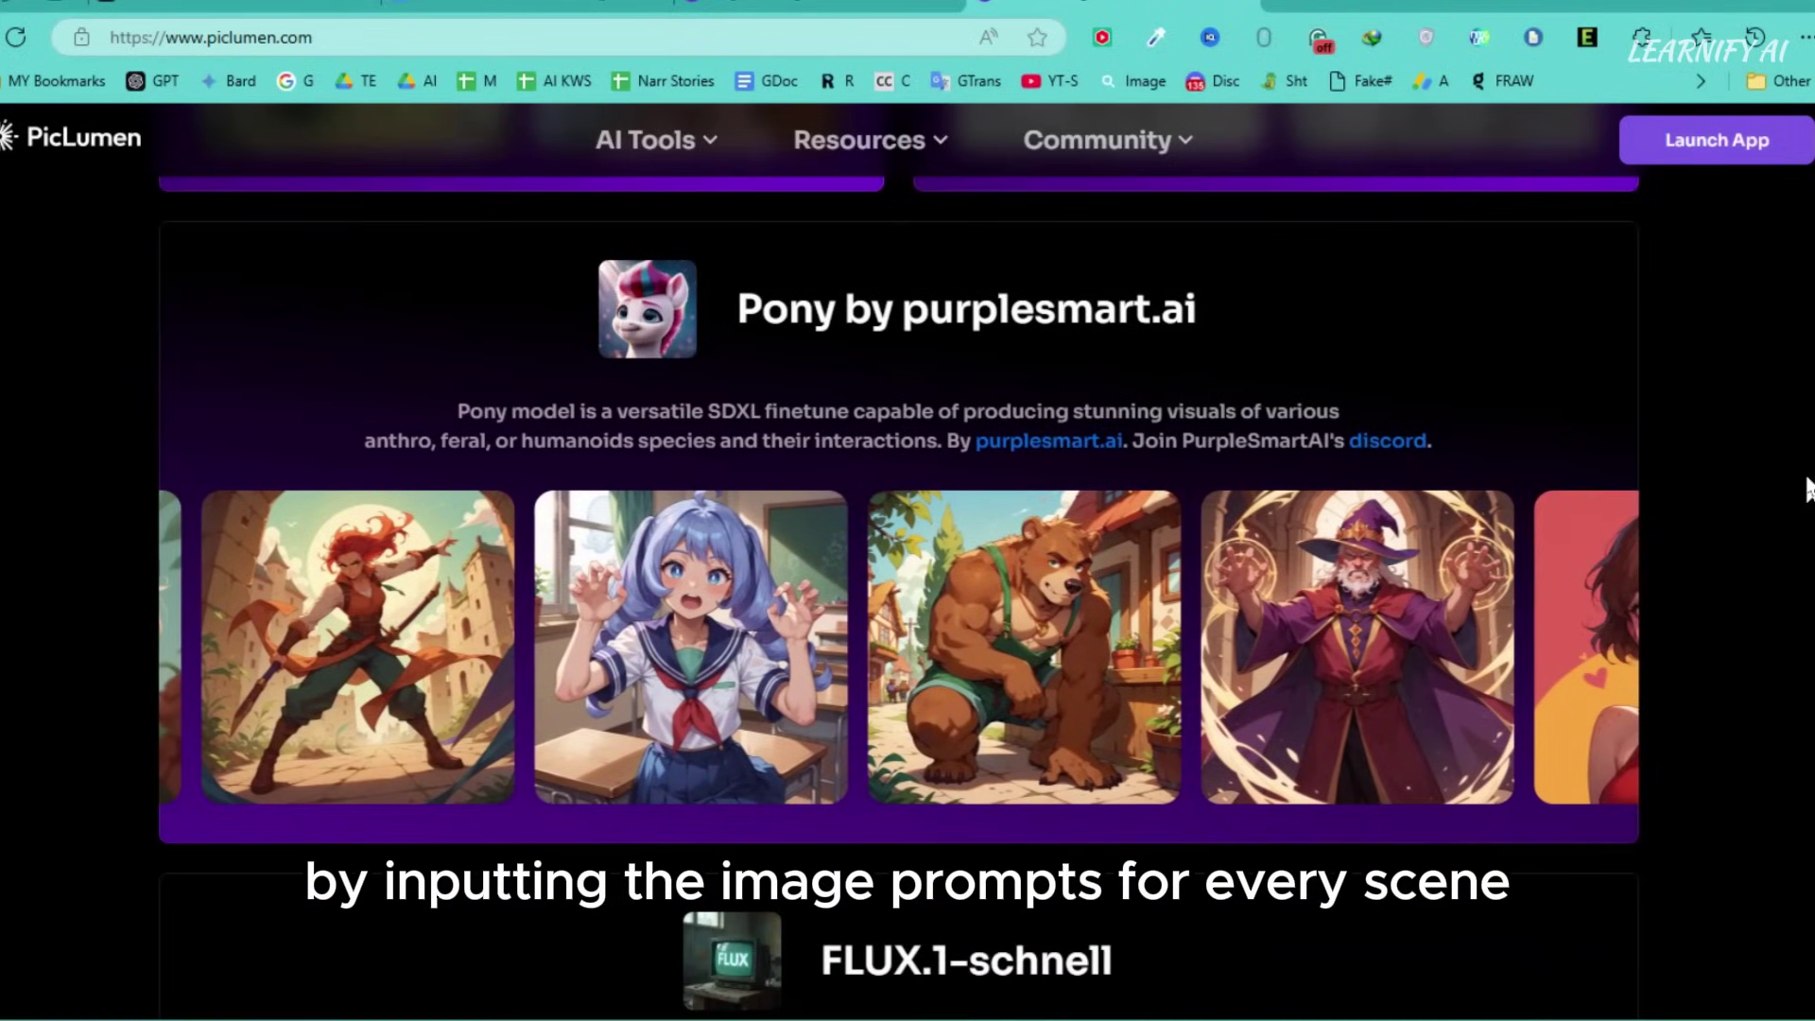
{"action": "scroll", "coordinate": [1807, 490], "scroll_direction": "down", "scroll_amount": 8}
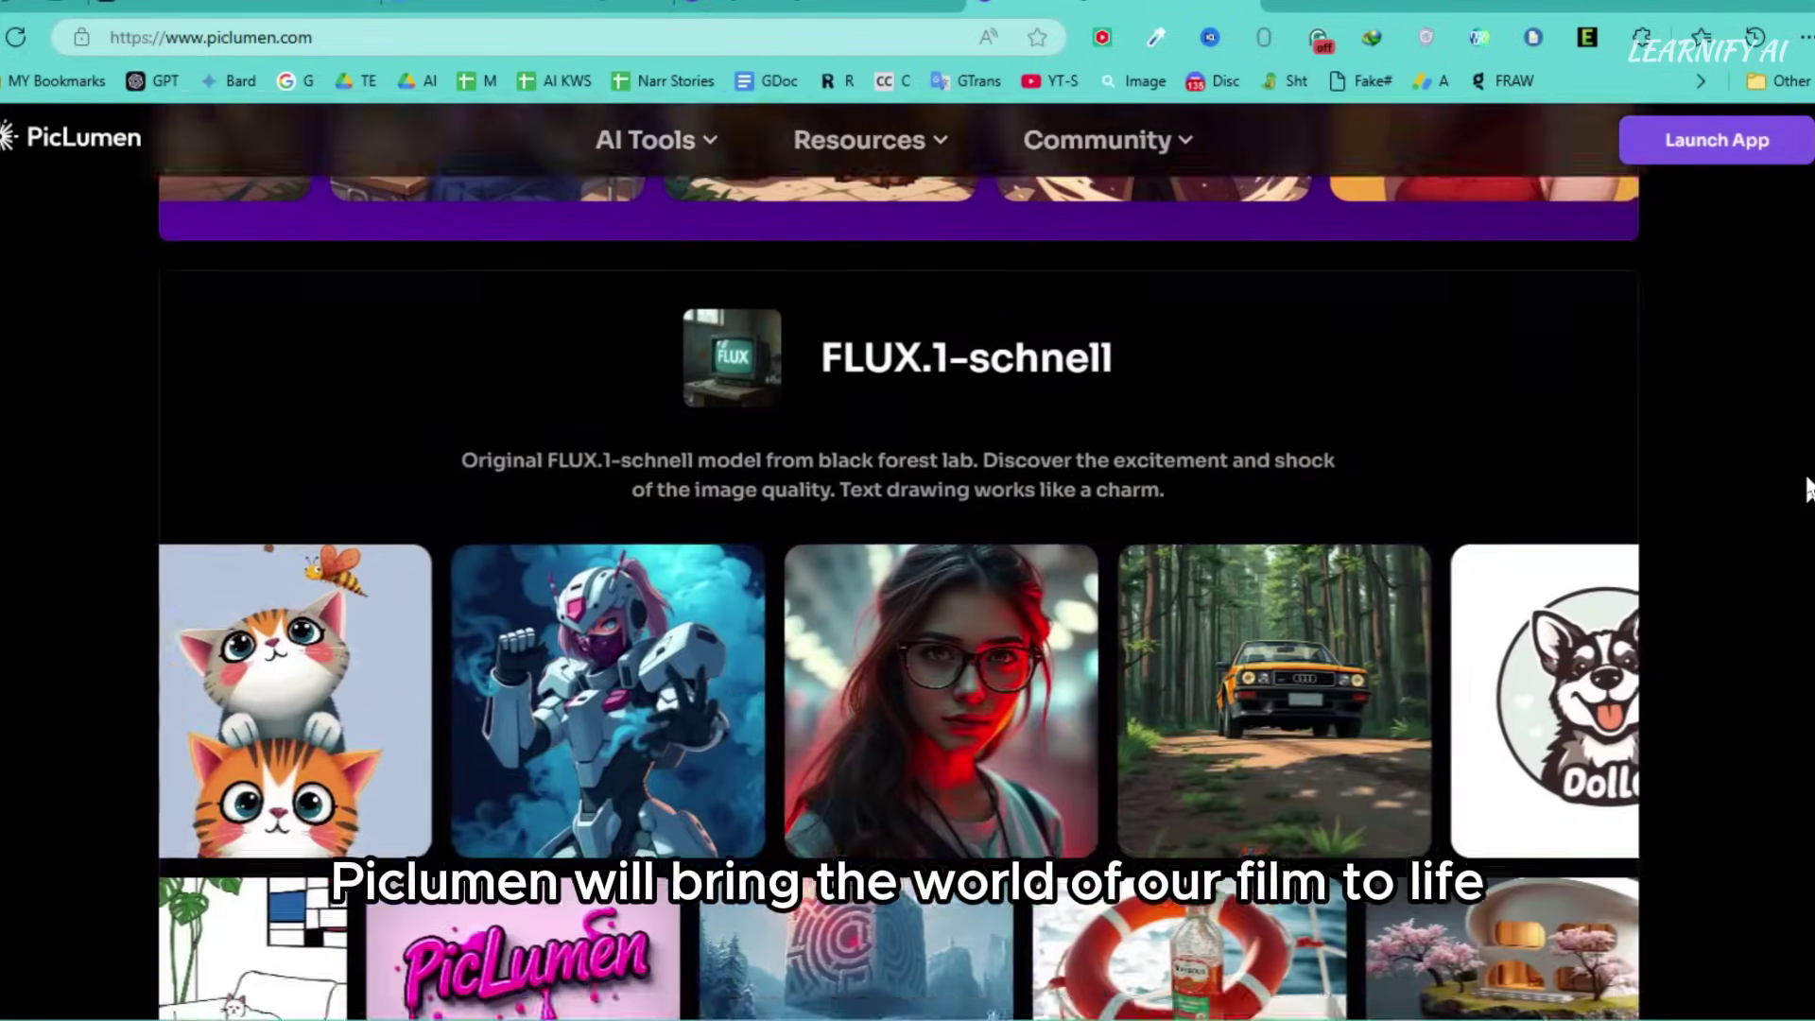
{"action": "scroll", "coordinate": [1808, 490], "scroll_direction": "down", "scroll_amount": 10}
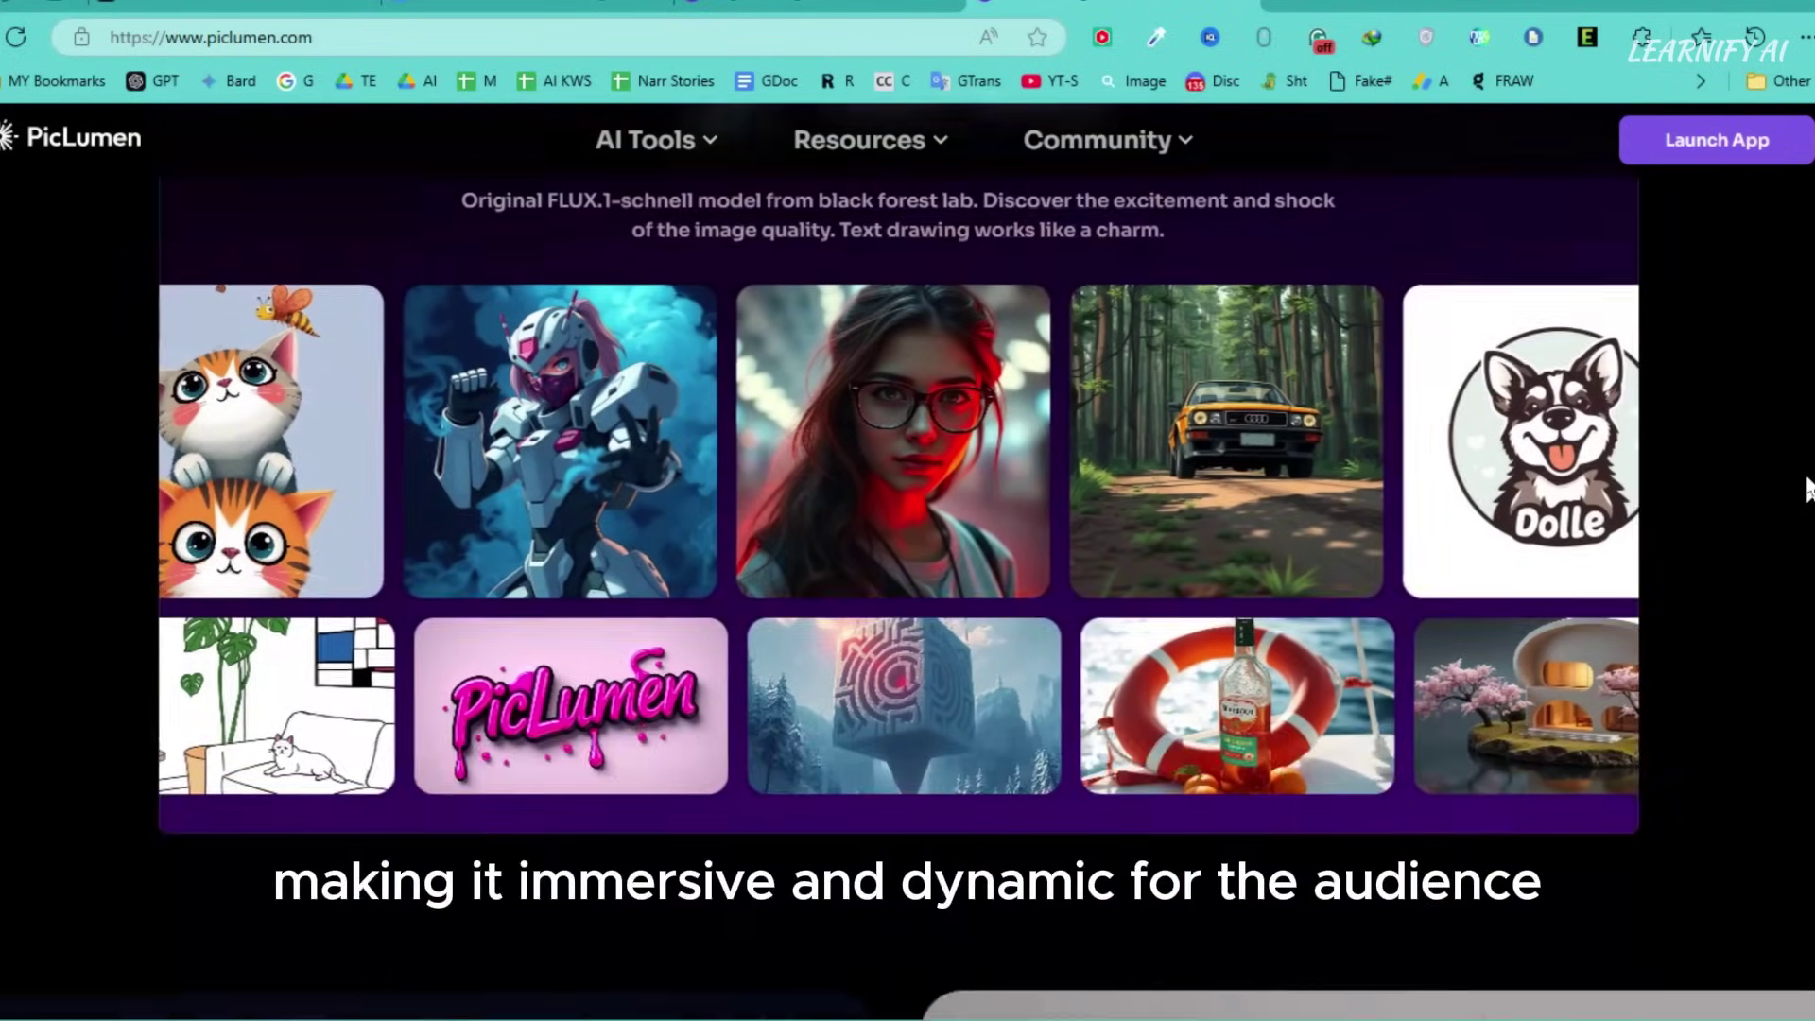
{"action": "scroll", "coordinate": [1808, 490], "scroll_direction": "down", "scroll_amount": 10}
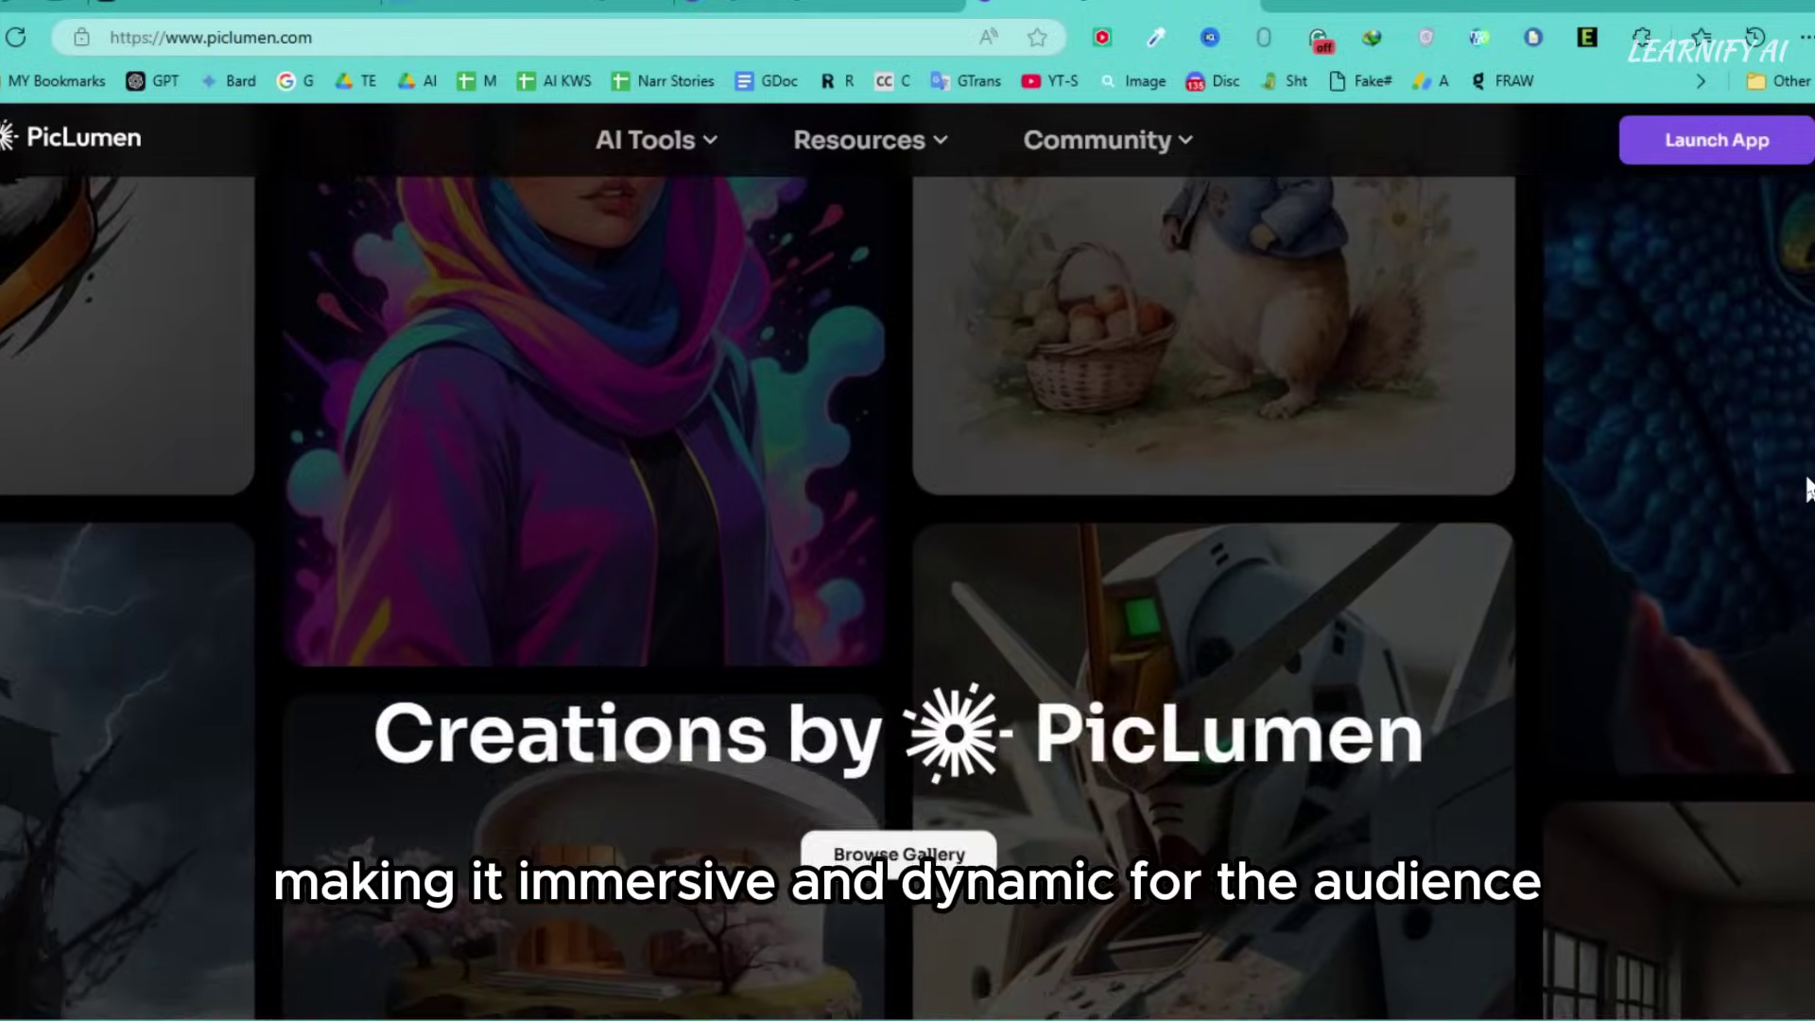
{"action": "scroll", "coordinate": [1808, 490], "scroll_direction": "down", "scroll_amount": 2}
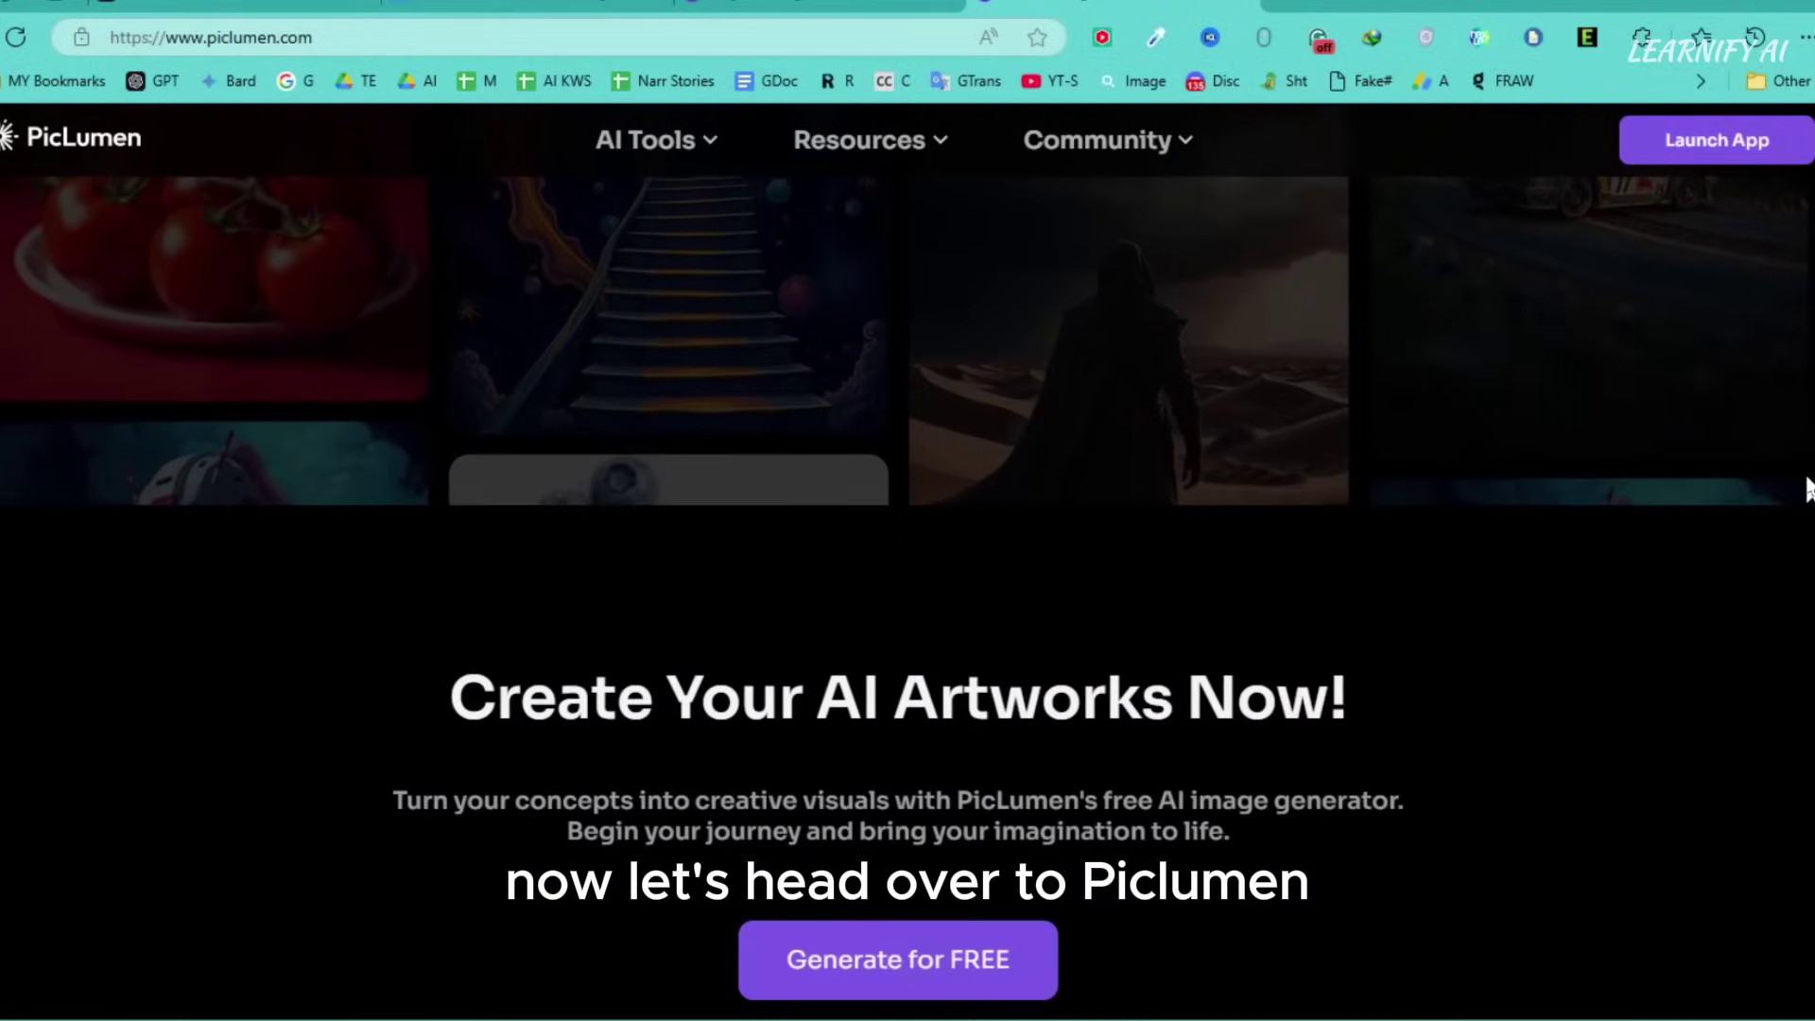
{"action": "scroll", "coordinate": [1808, 490], "scroll_direction": "down", "scroll_amount": 3}
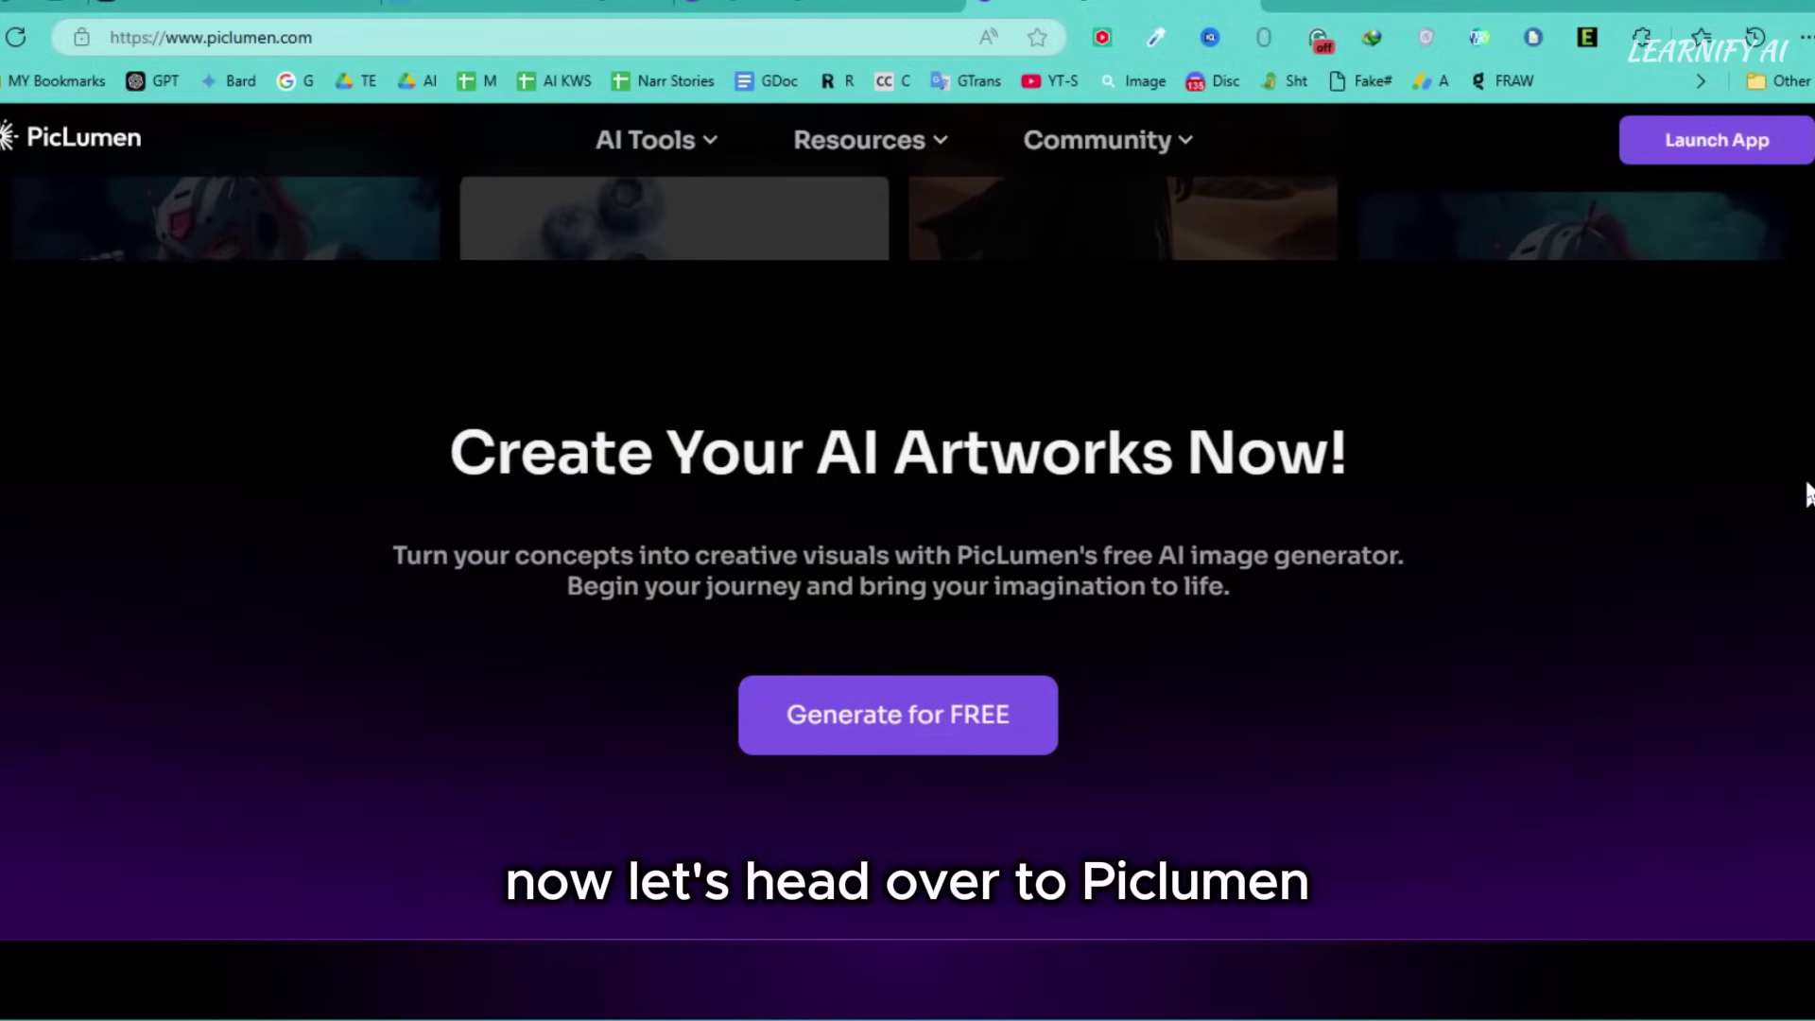
Open PicLumen's image generator and configure it with the FLUX.1-schnell model, 16:9 (1344 x 768) resolution and four images.
{"action": "left_click", "coordinate": [908, 716]}
{"action": "left_click", "coordinate": [782, 378]}
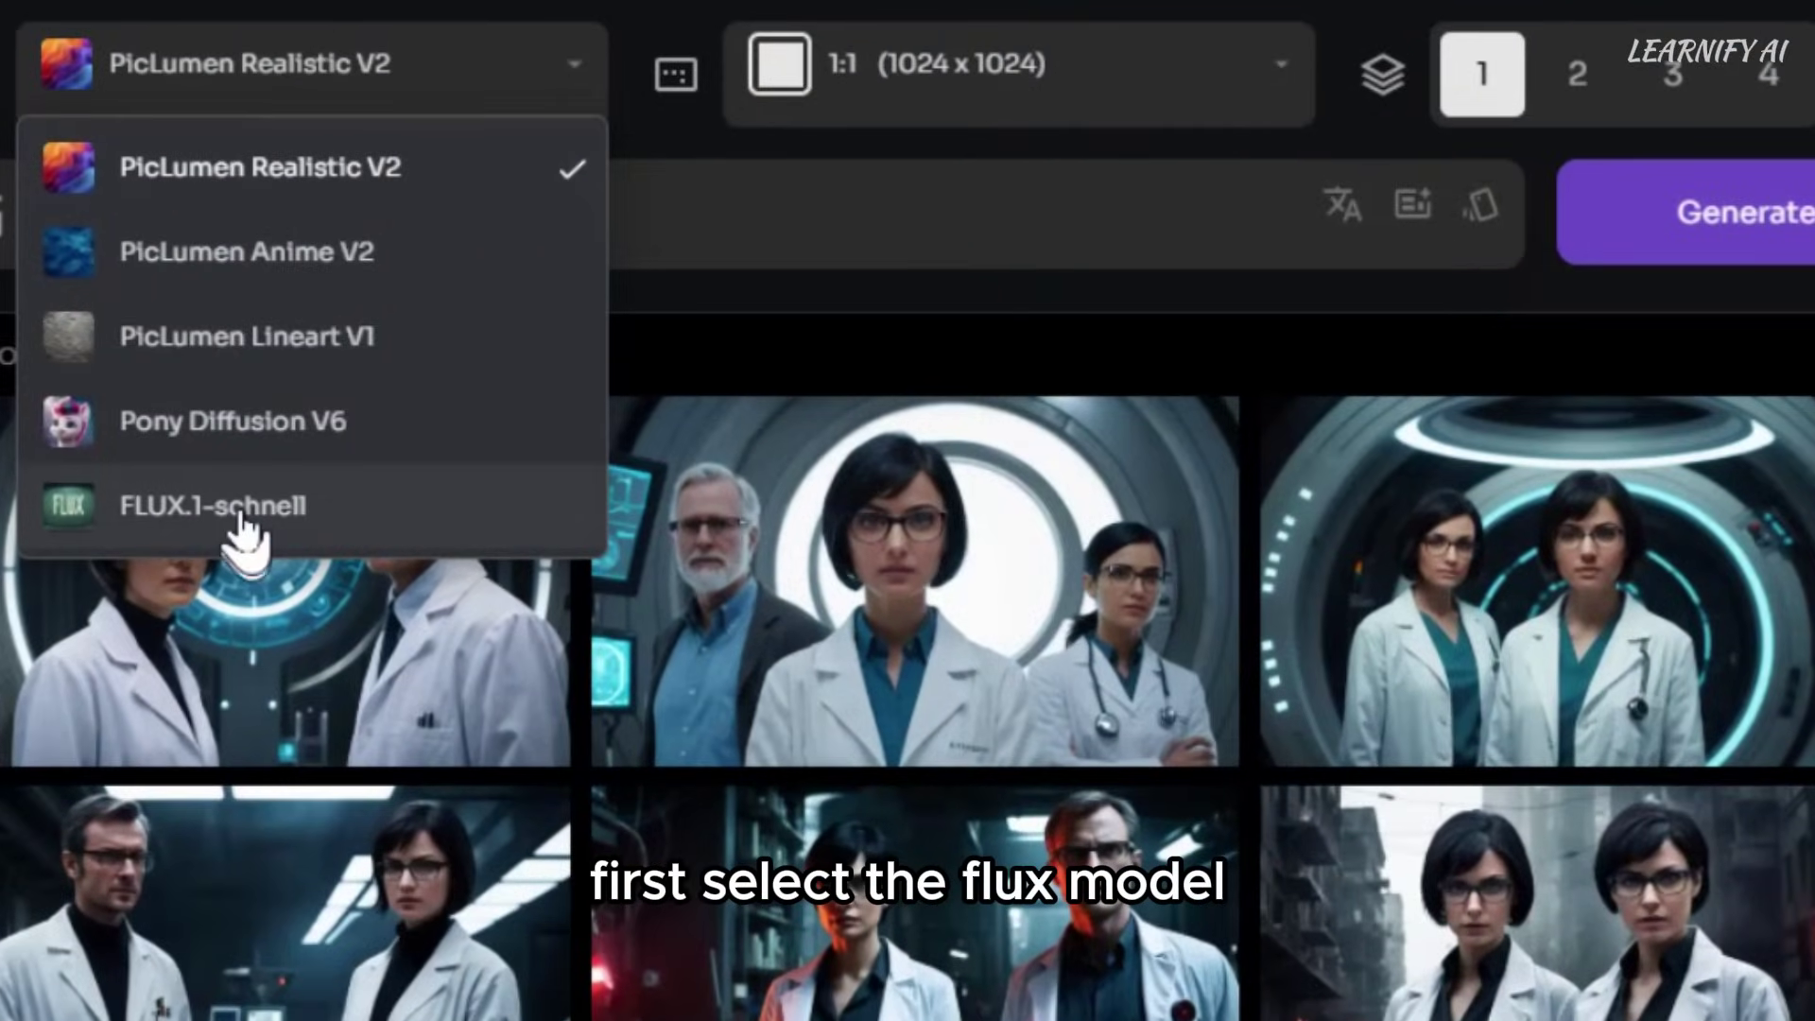
{"action": "left_click", "coordinate": [241, 516]}
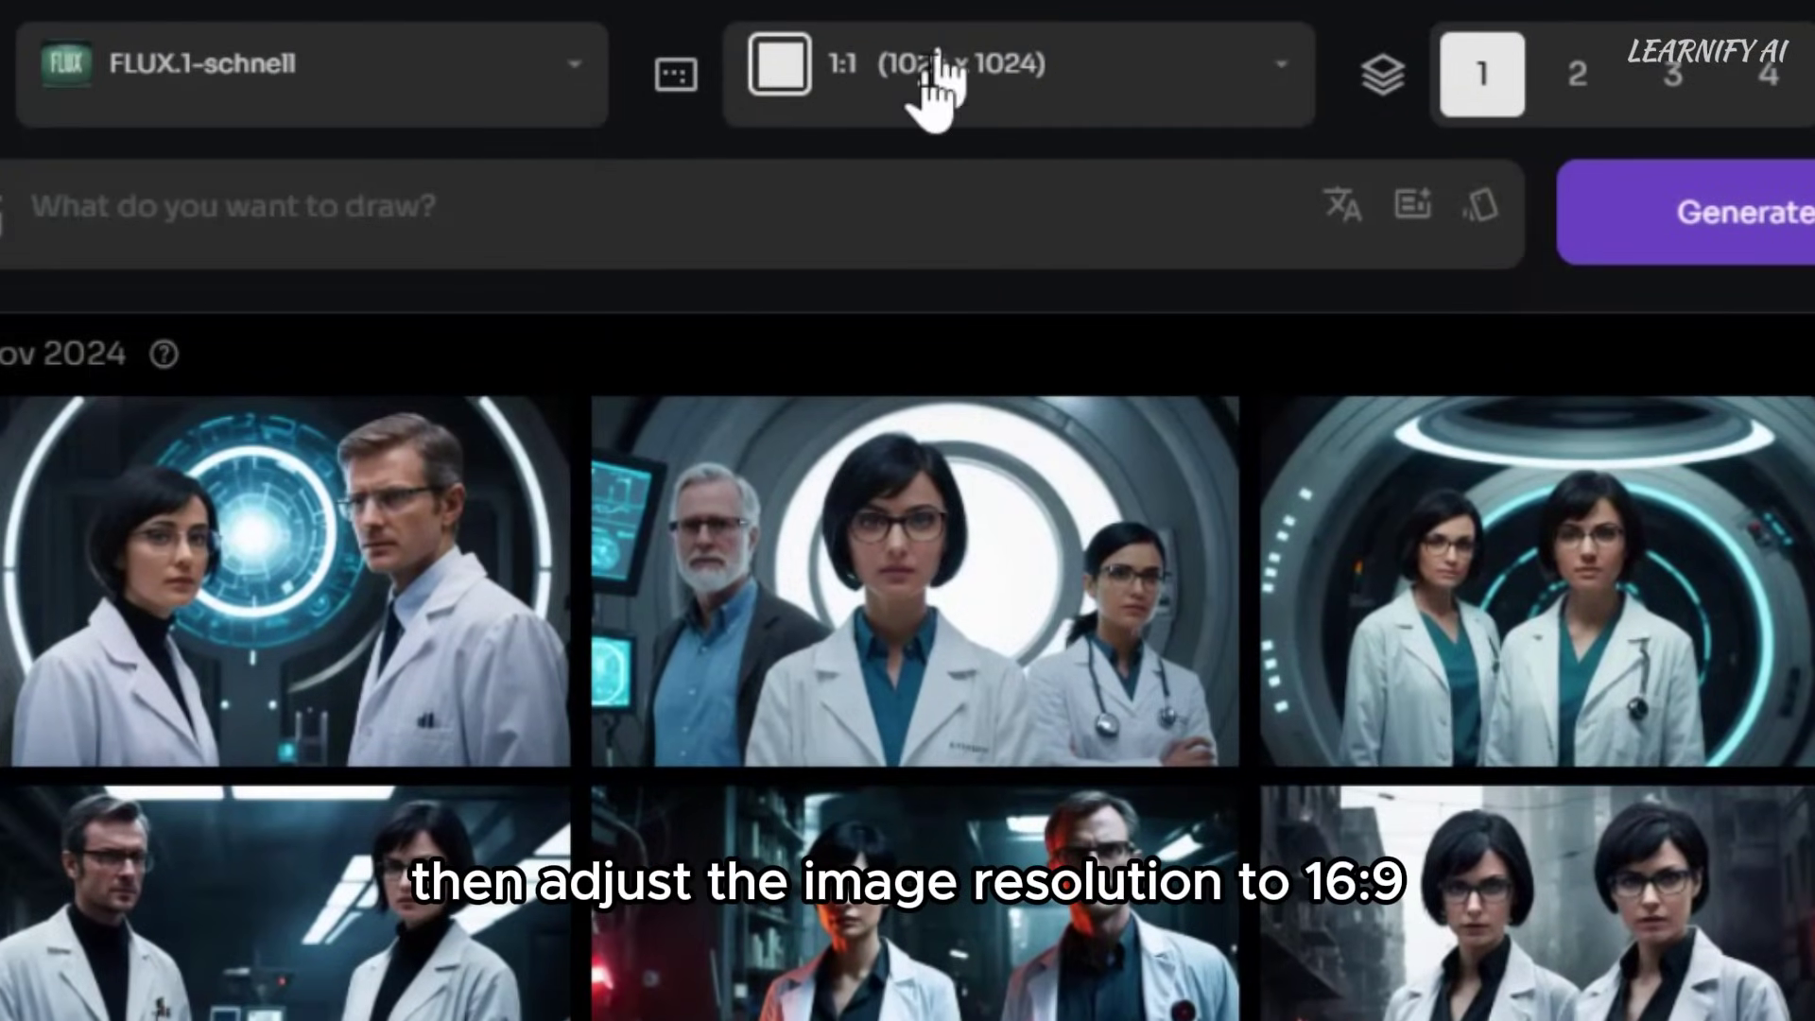
{"action": "left_click", "coordinate": [928, 93]}
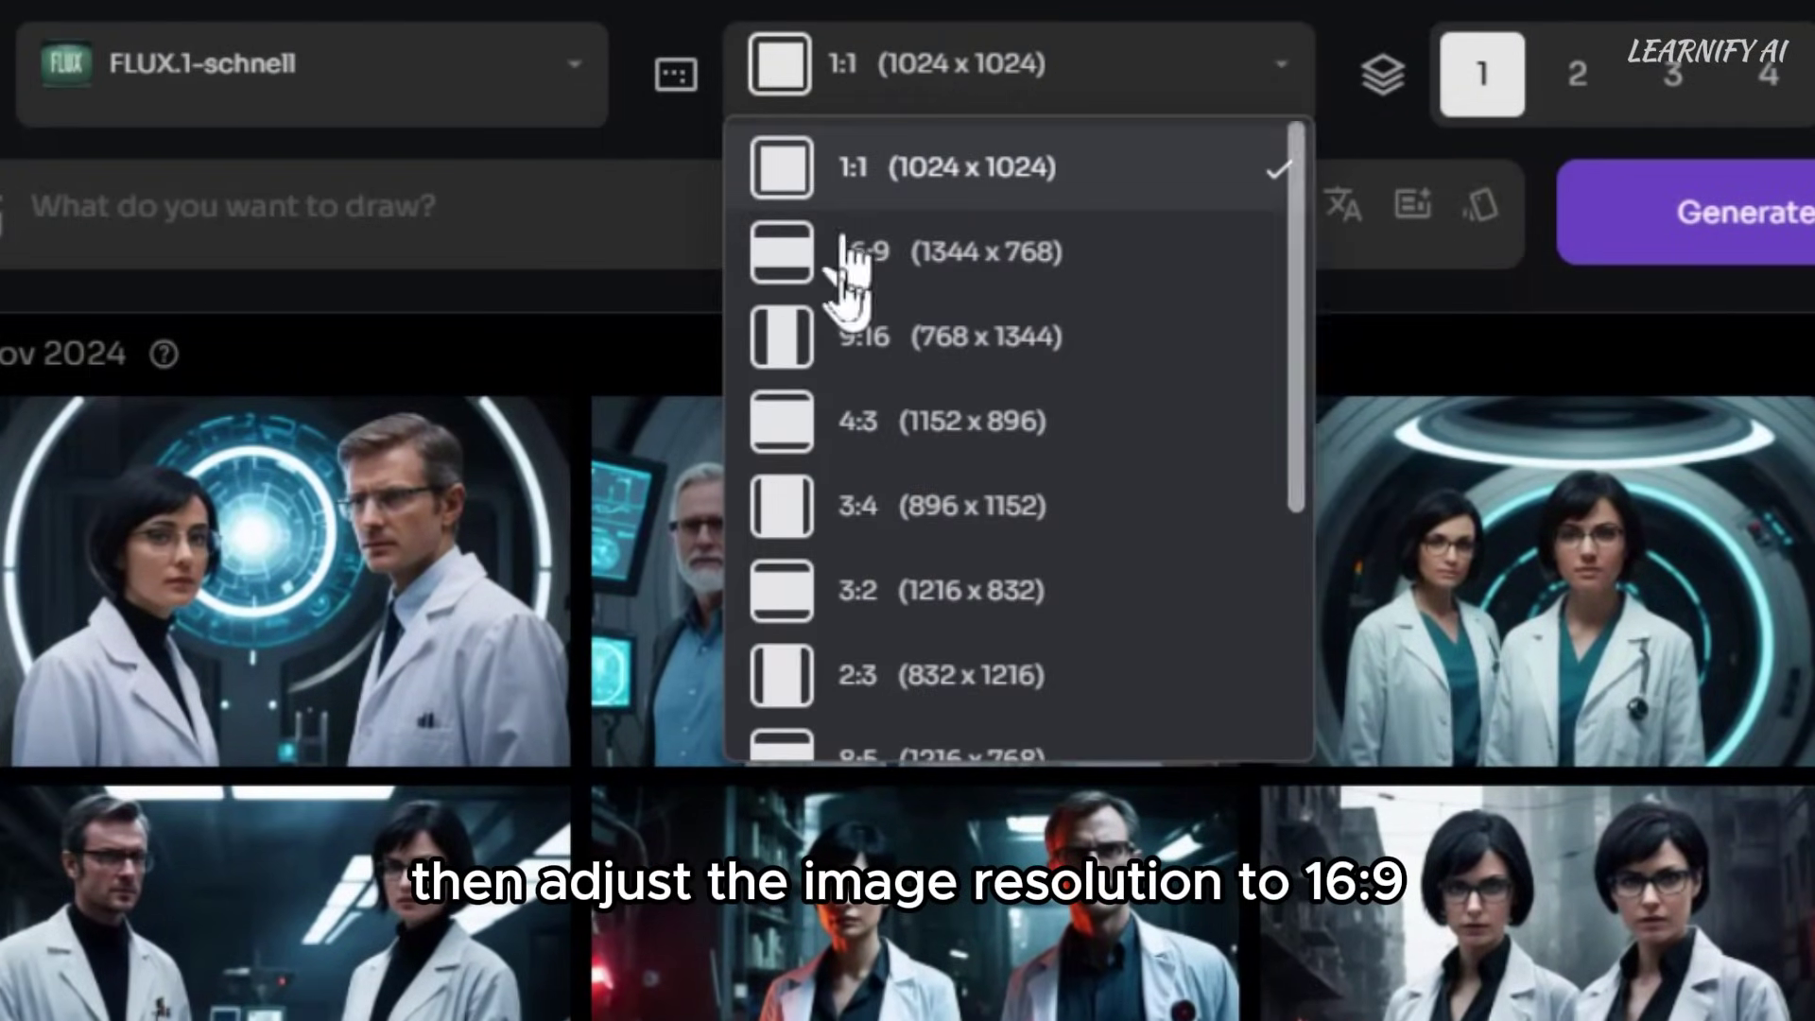
{"action": "left_click", "coordinate": [988, 274]}
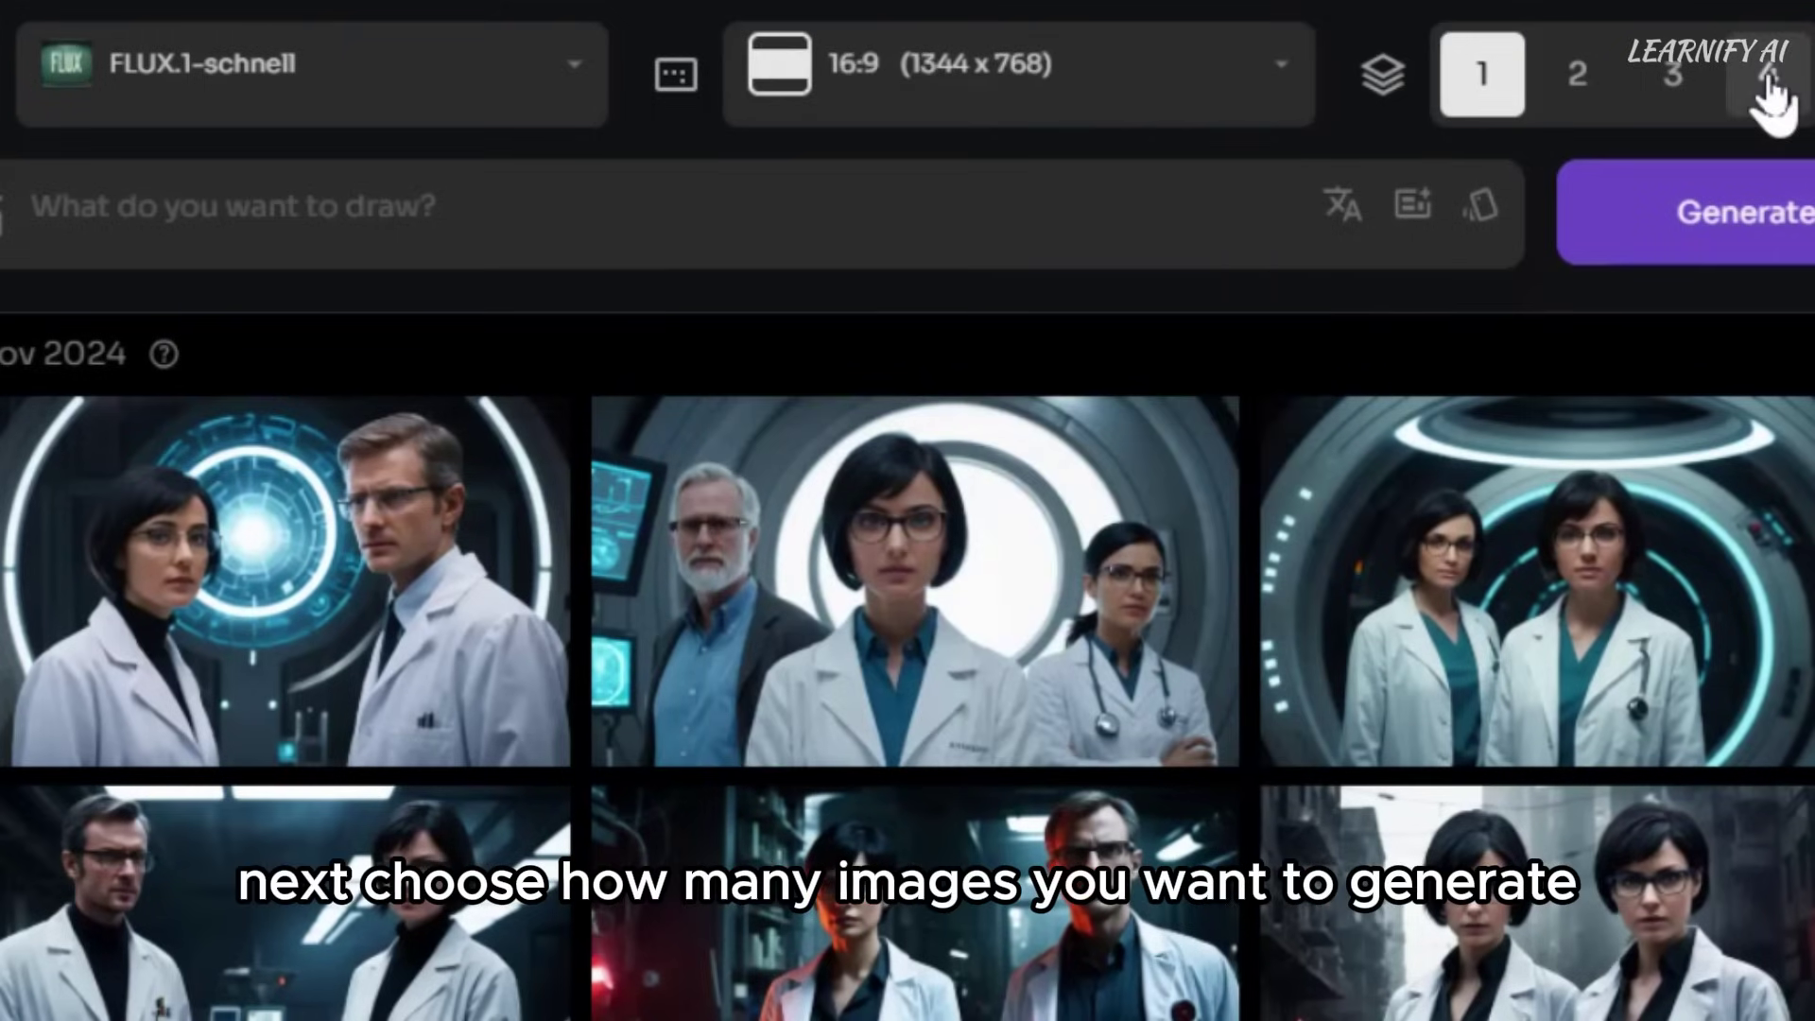
{"action": "left_click", "coordinate": [1767, 78]}
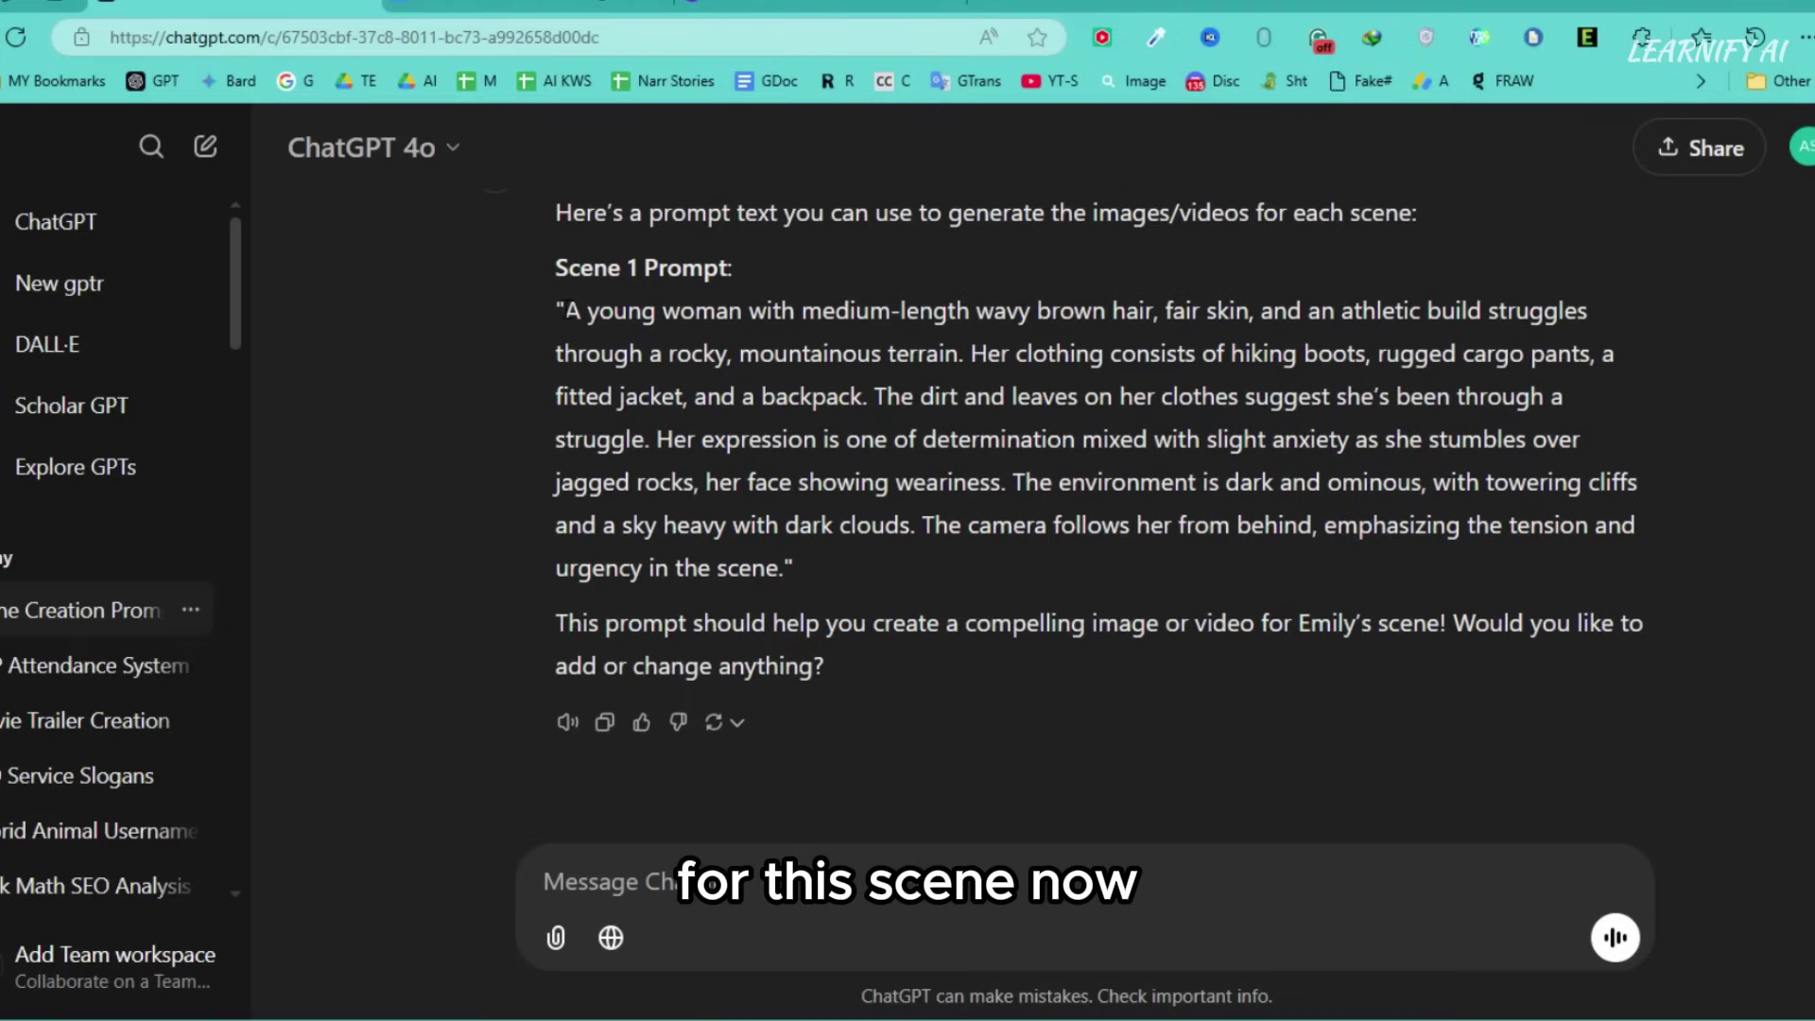
Copy the Scene 1 prompt text from ChatGPT into PicLumen's prompt and generate the images.
{"action": "left_click_drag", "start_coordinate": [732, 311], "coordinate": [948, 565]}
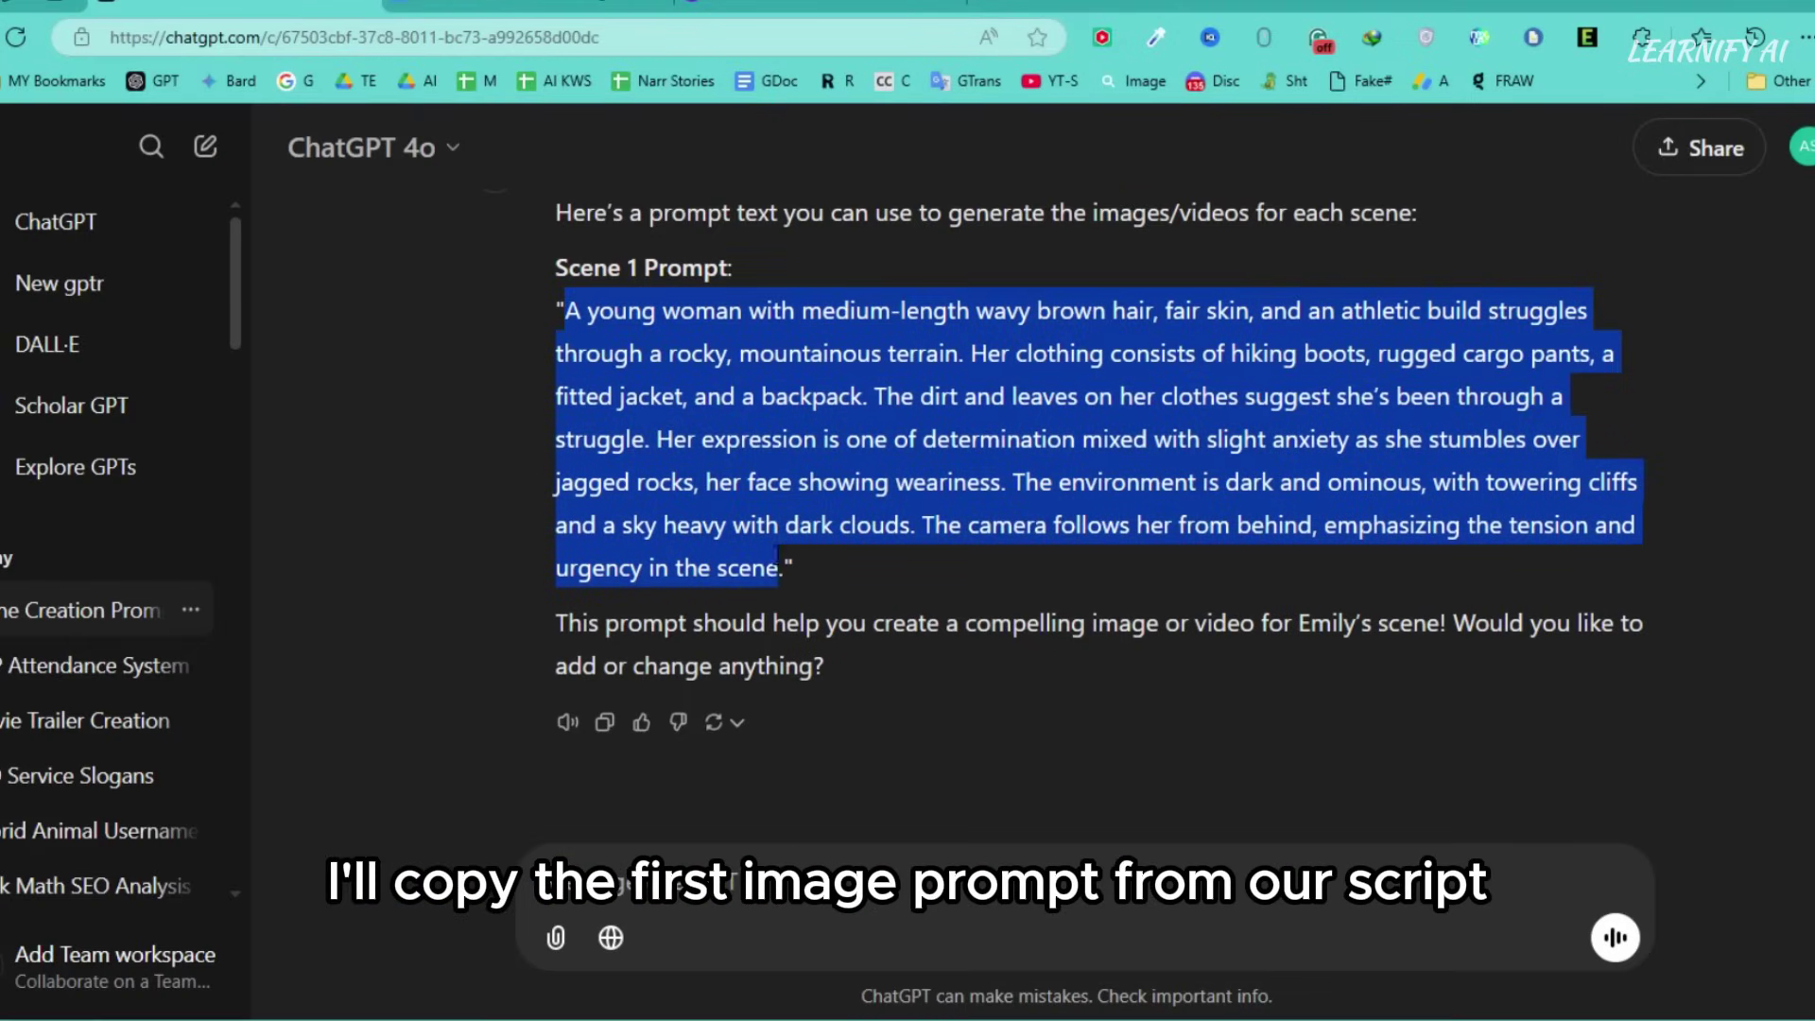
{"action": "right_click", "coordinate": [748, 529]}
{"action": "left_click", "coordinate": [757, 71]}
{"action": "left_click", "coordinate": [564, 235]}
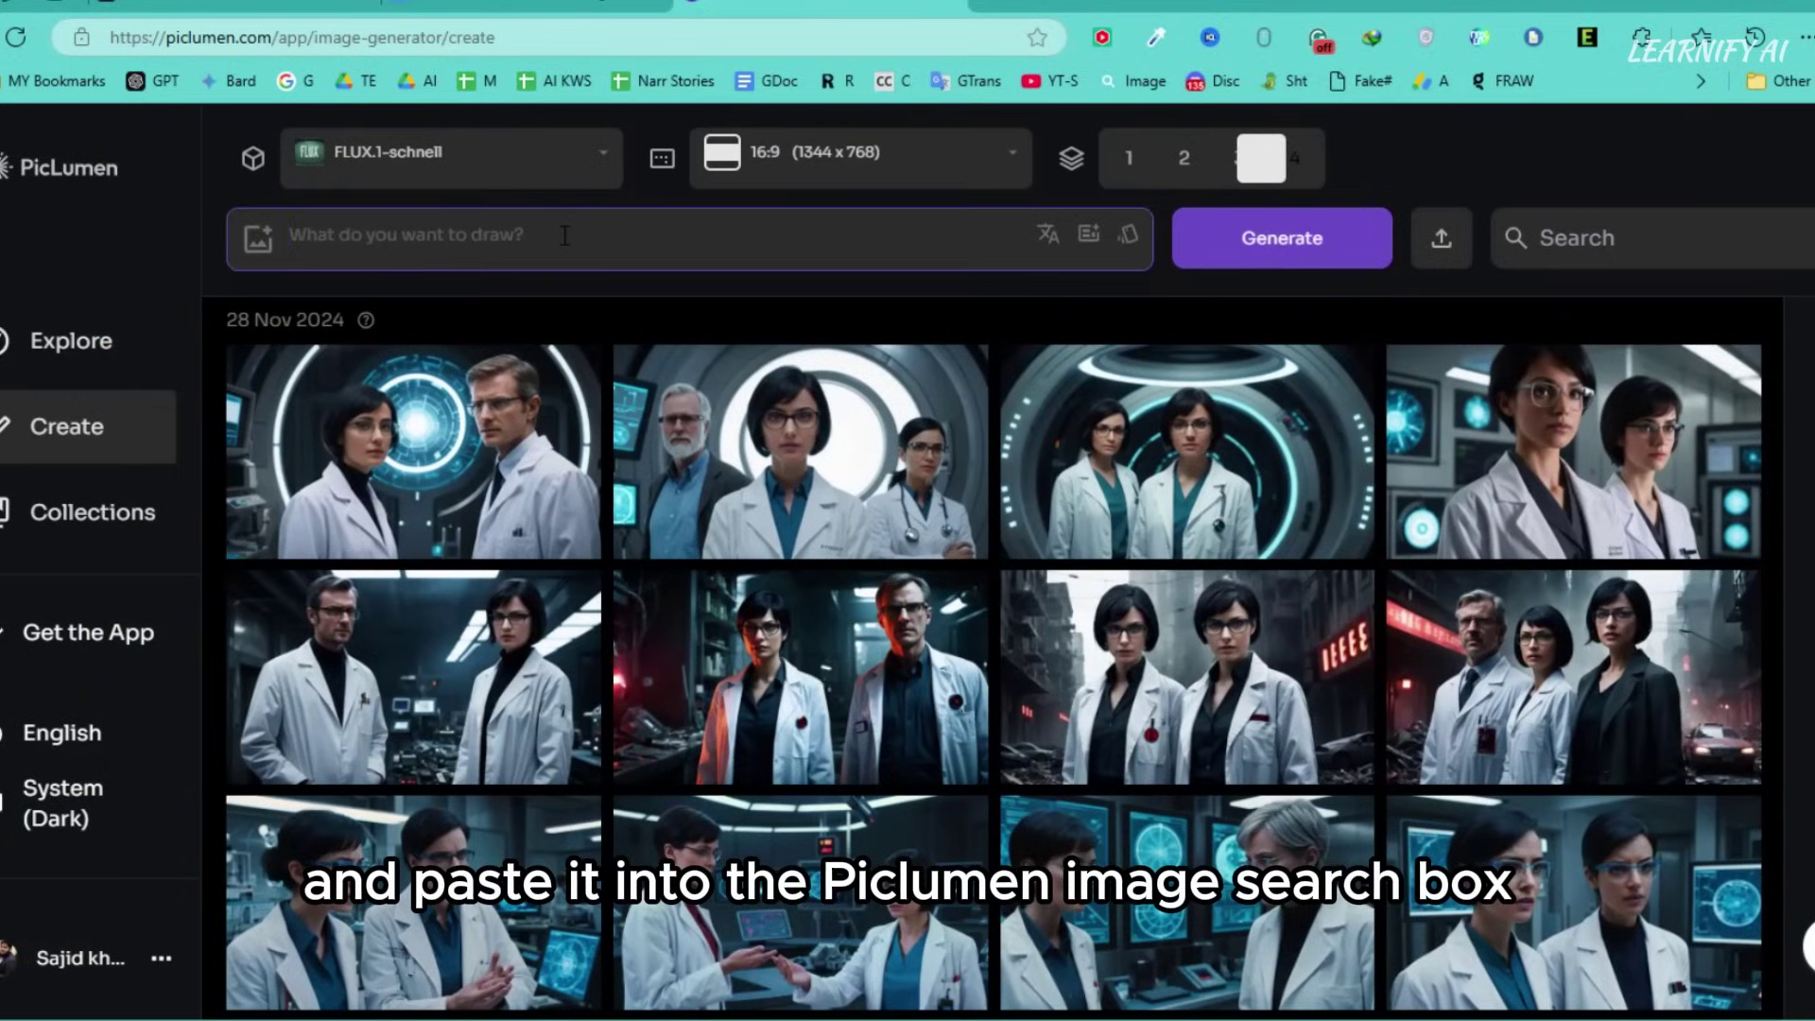
{"action": "key", "text": "ctrl+v"}
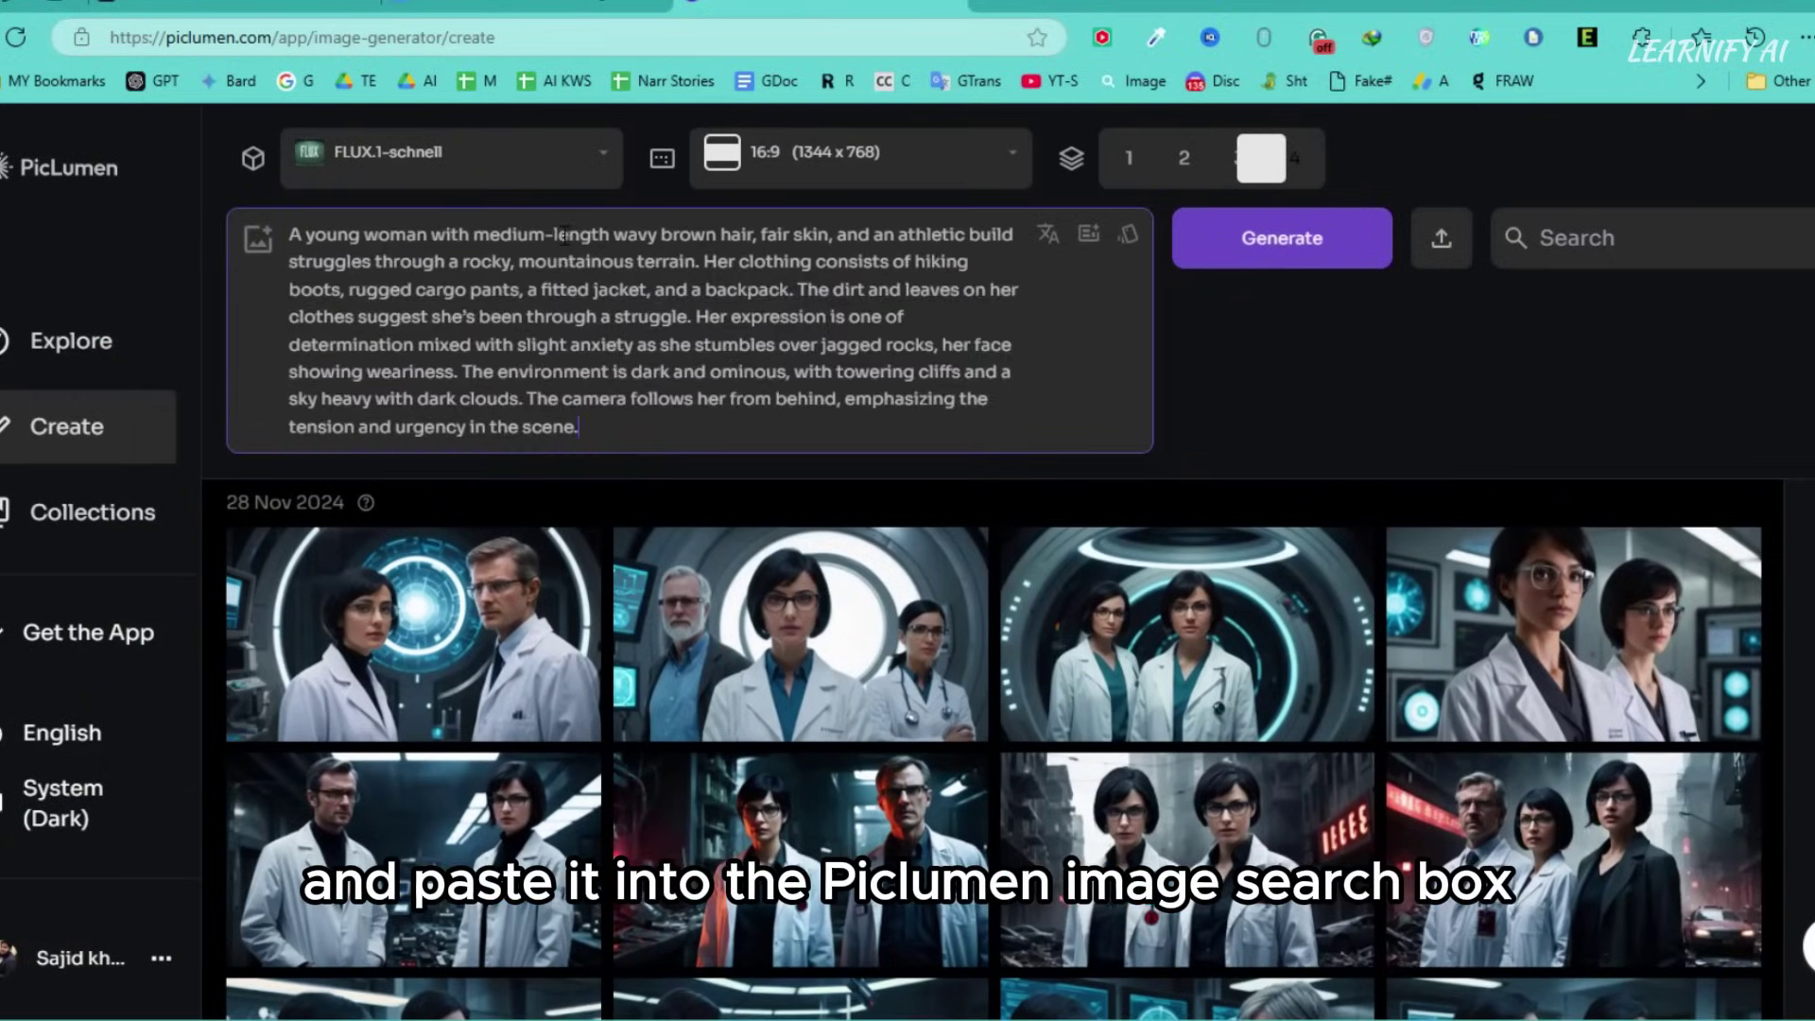
{"action": "left_click", "coordinate": [1321, 263]}
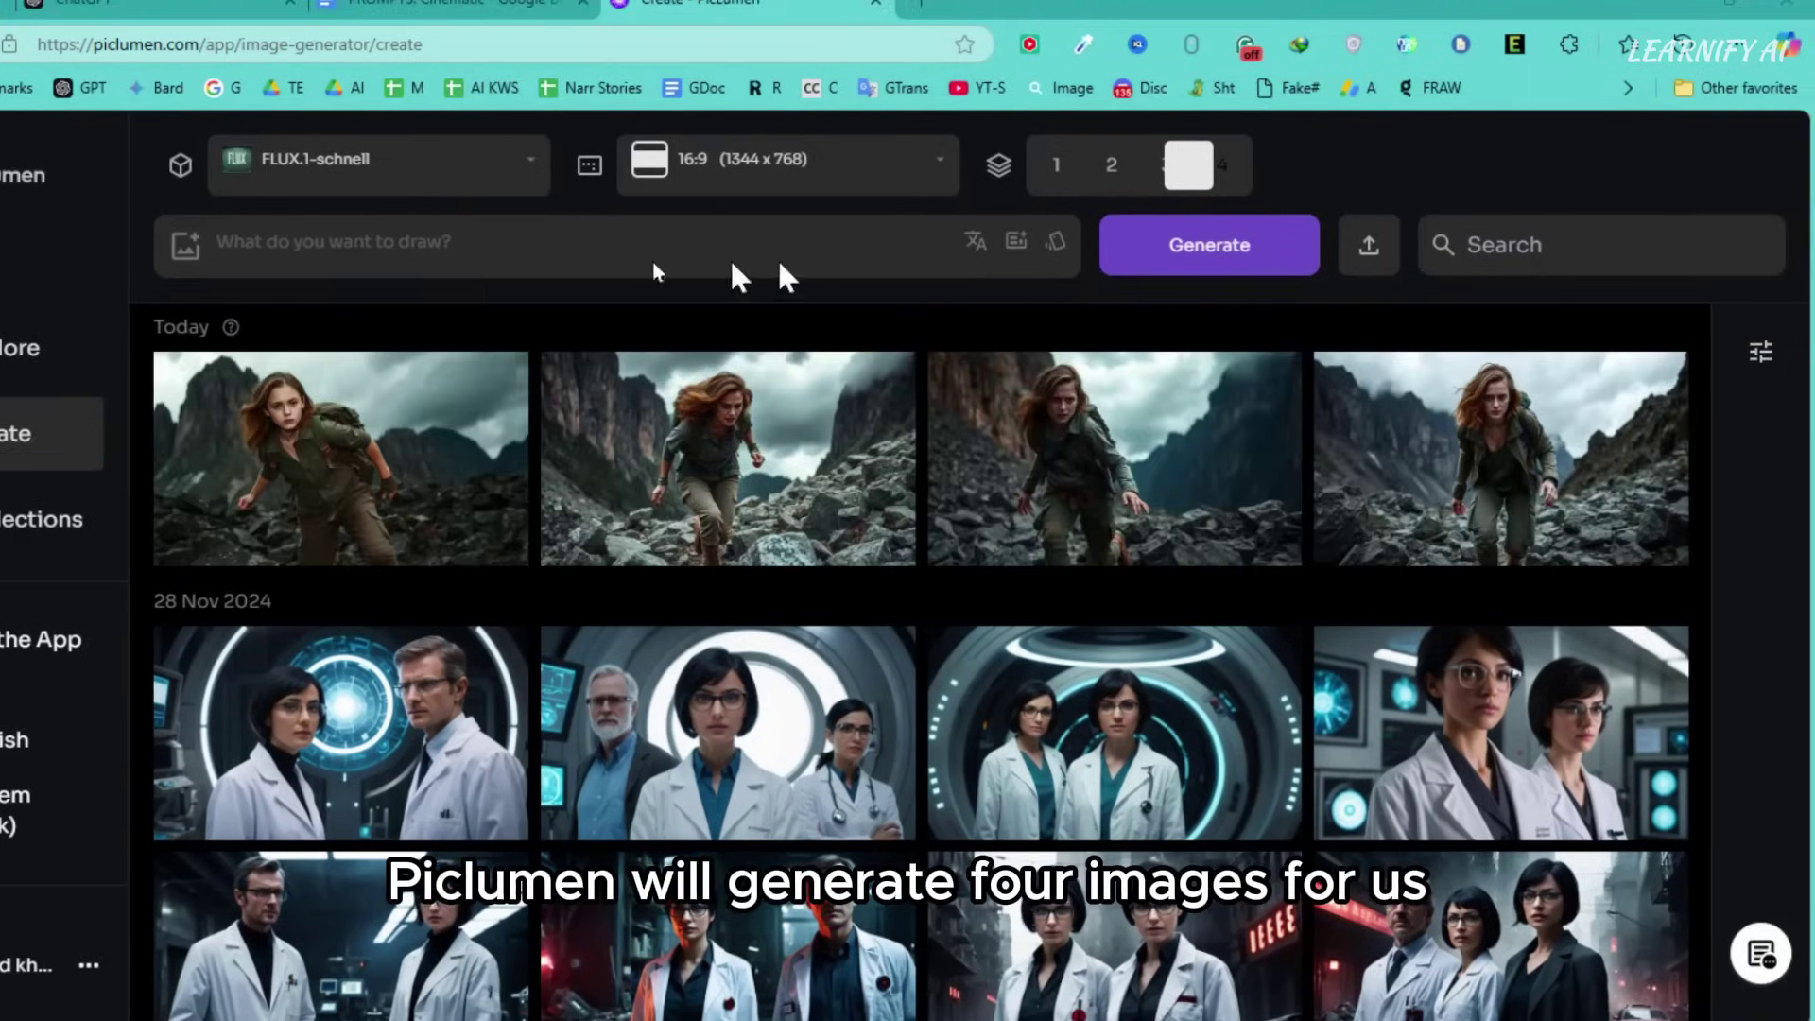
View the newly generated Scene 1 images one after another at full size to compare them.
{"action": "mouse_move", "coordinate": [304, 402]}
{"action": "left_click", "coordinate": [342, 436]}
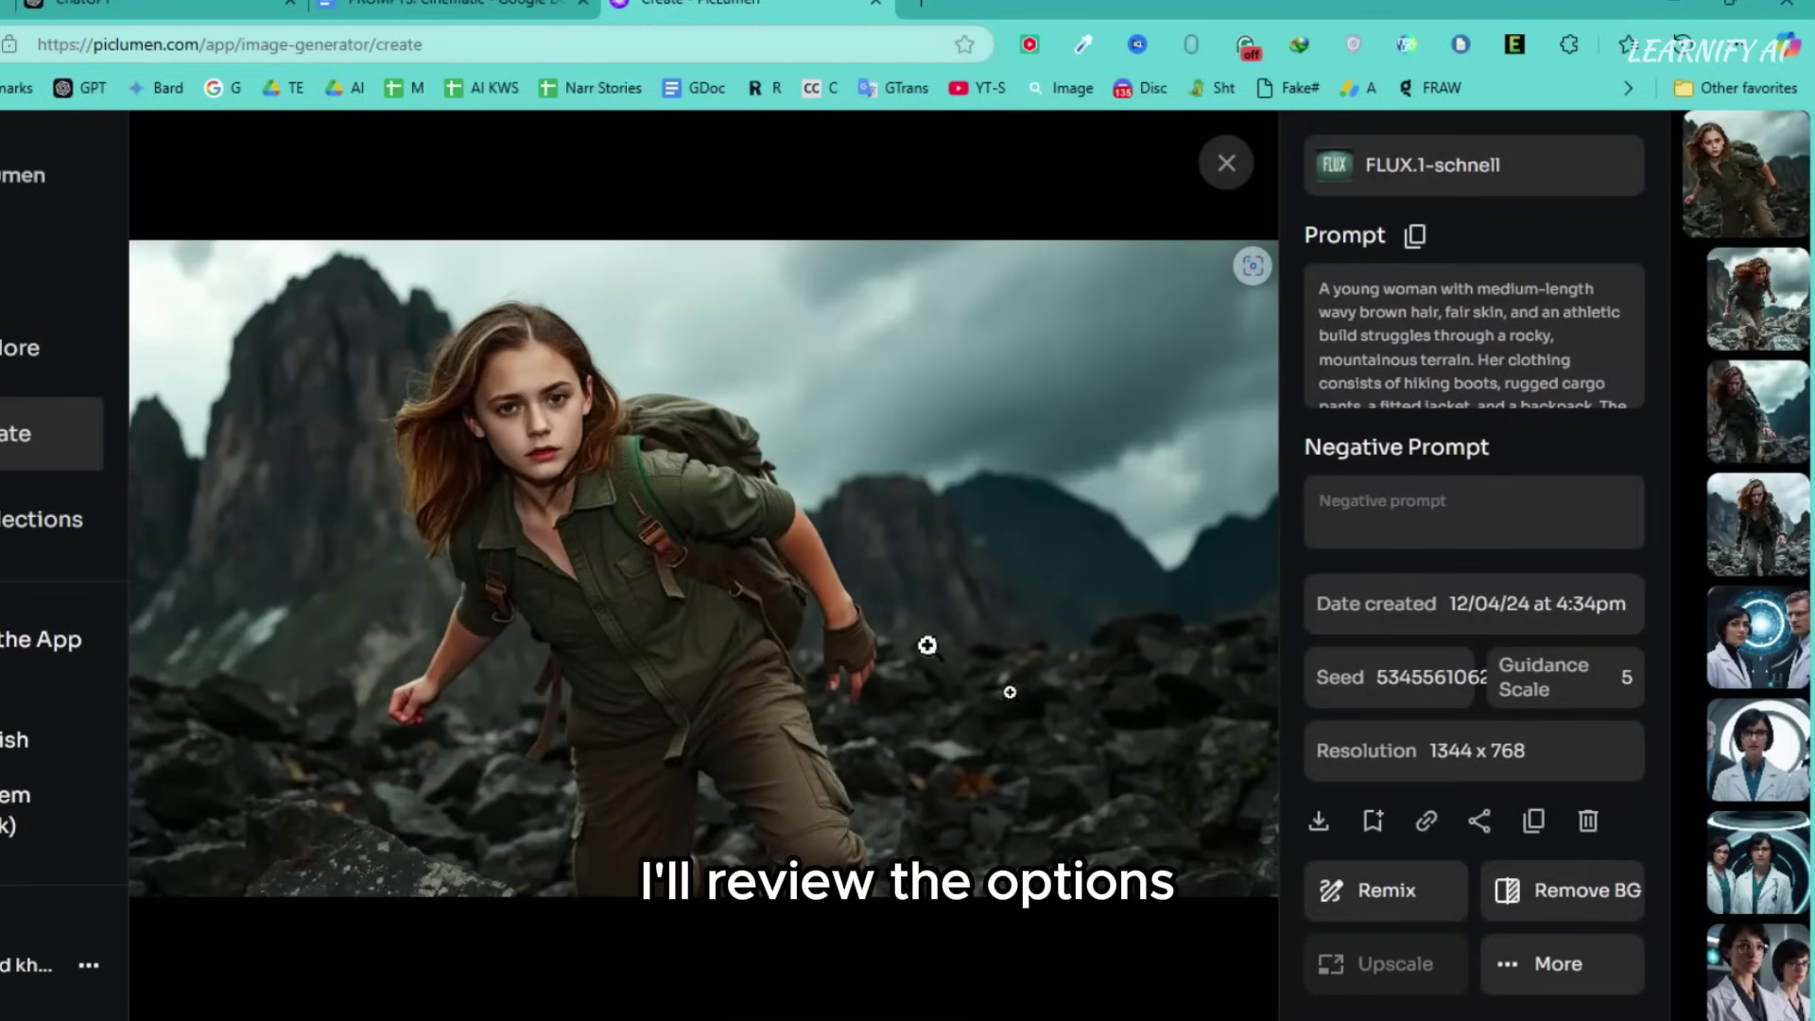
{"action": "left_click", "coordinate": [1791, 265]}
{"action": "left_click", "coordinate": [1770, 405]}
{"action": "left_click", "coordinate": [1775, 524]}
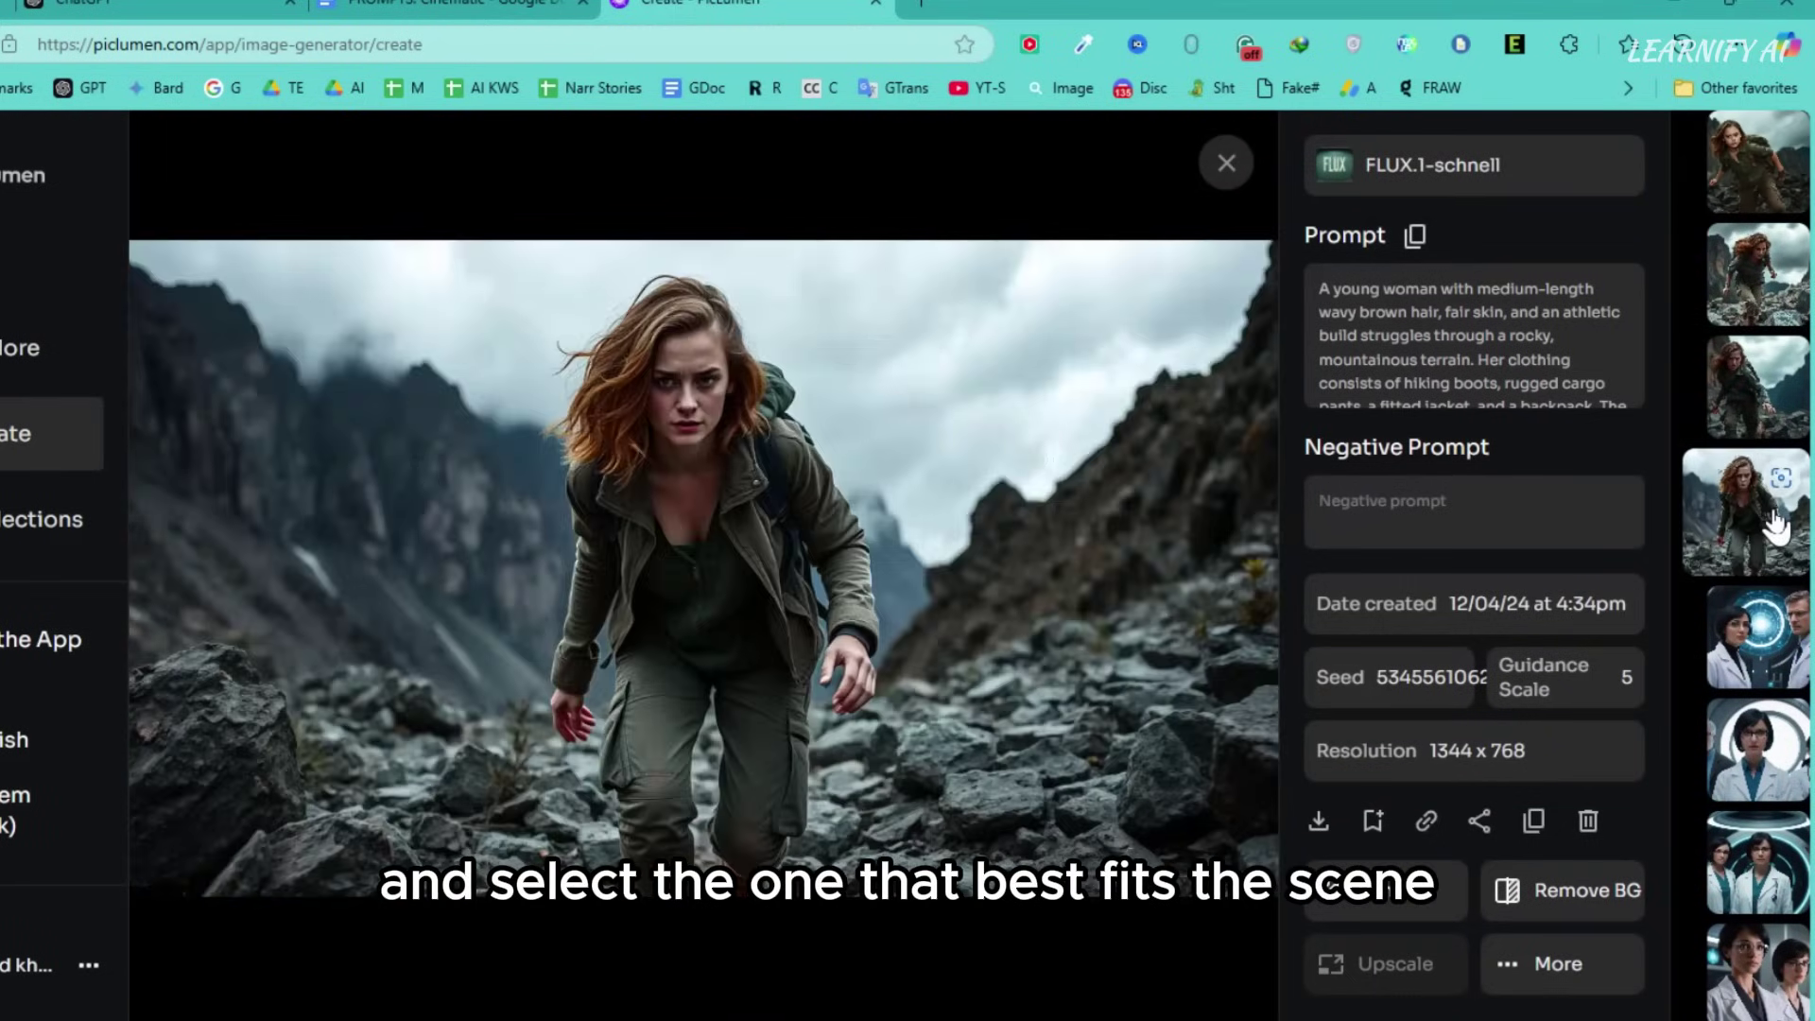
{"action": "left_click", "coordinate": [1794, 411]}
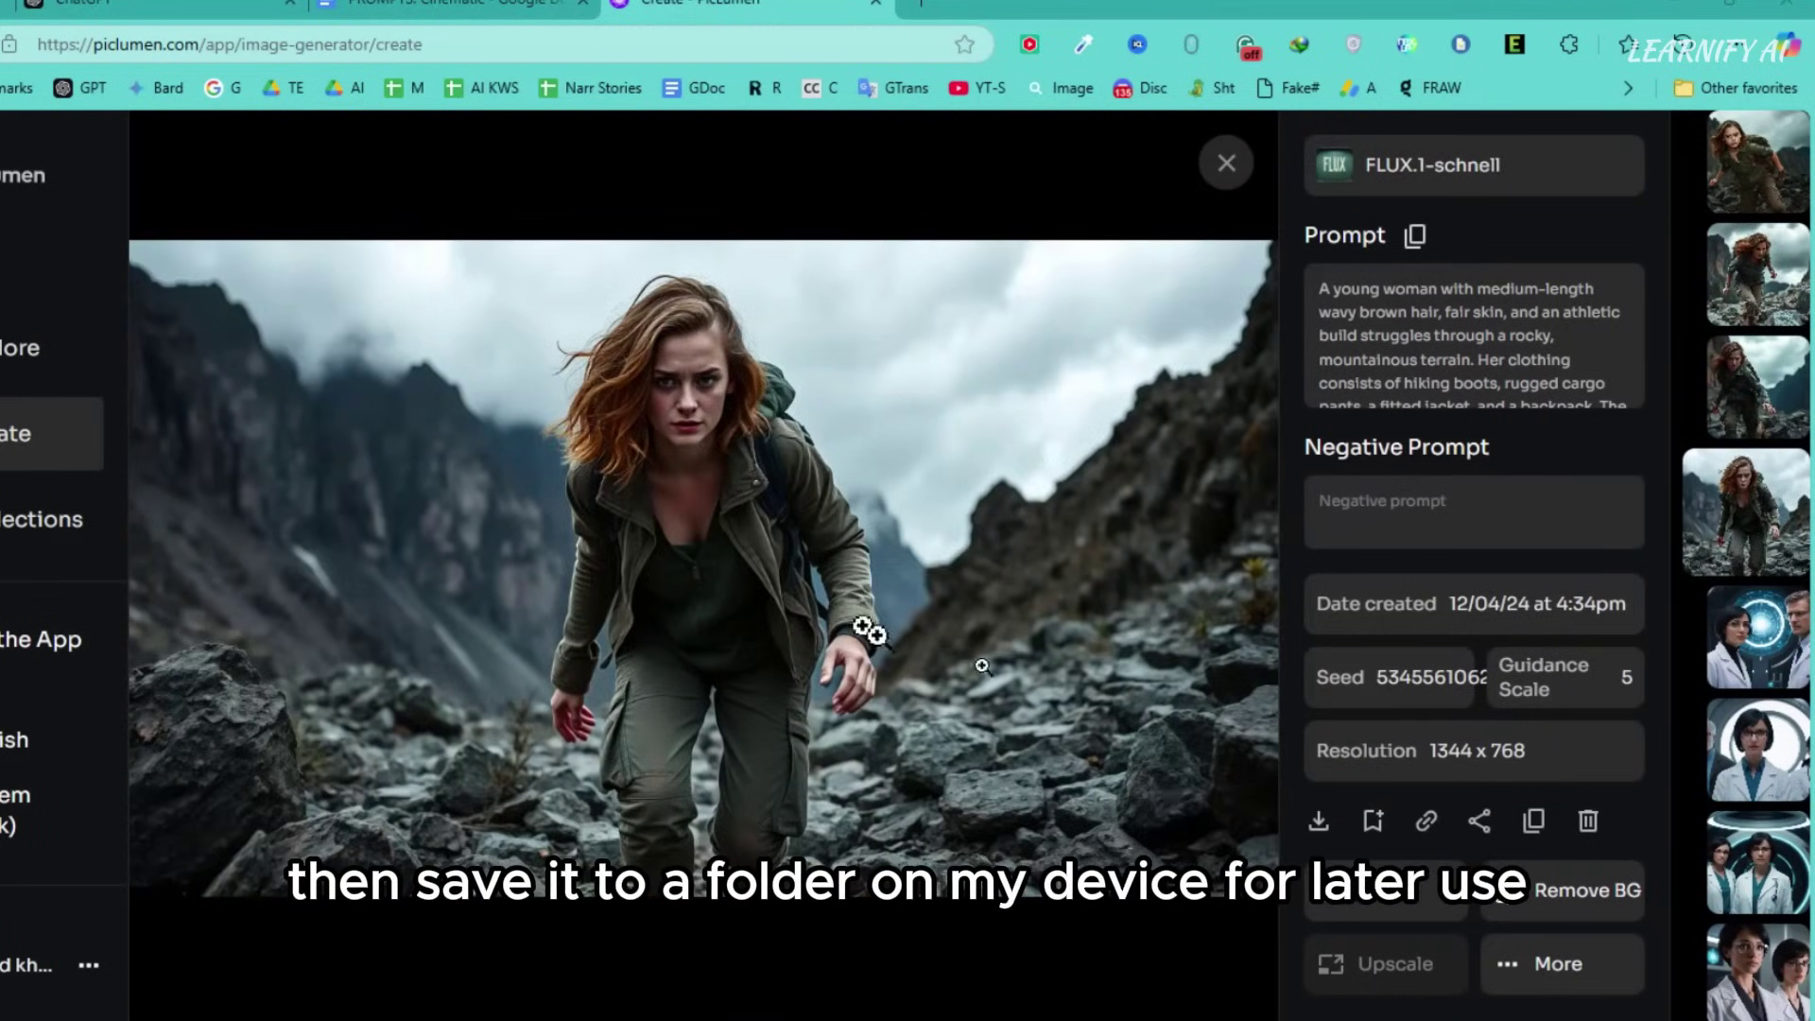
Download the opened Scene 1 image of the woman on the rocky slope as PNG (Lossless).
{"action": "left_click", "coordinate": [1318, 821]}
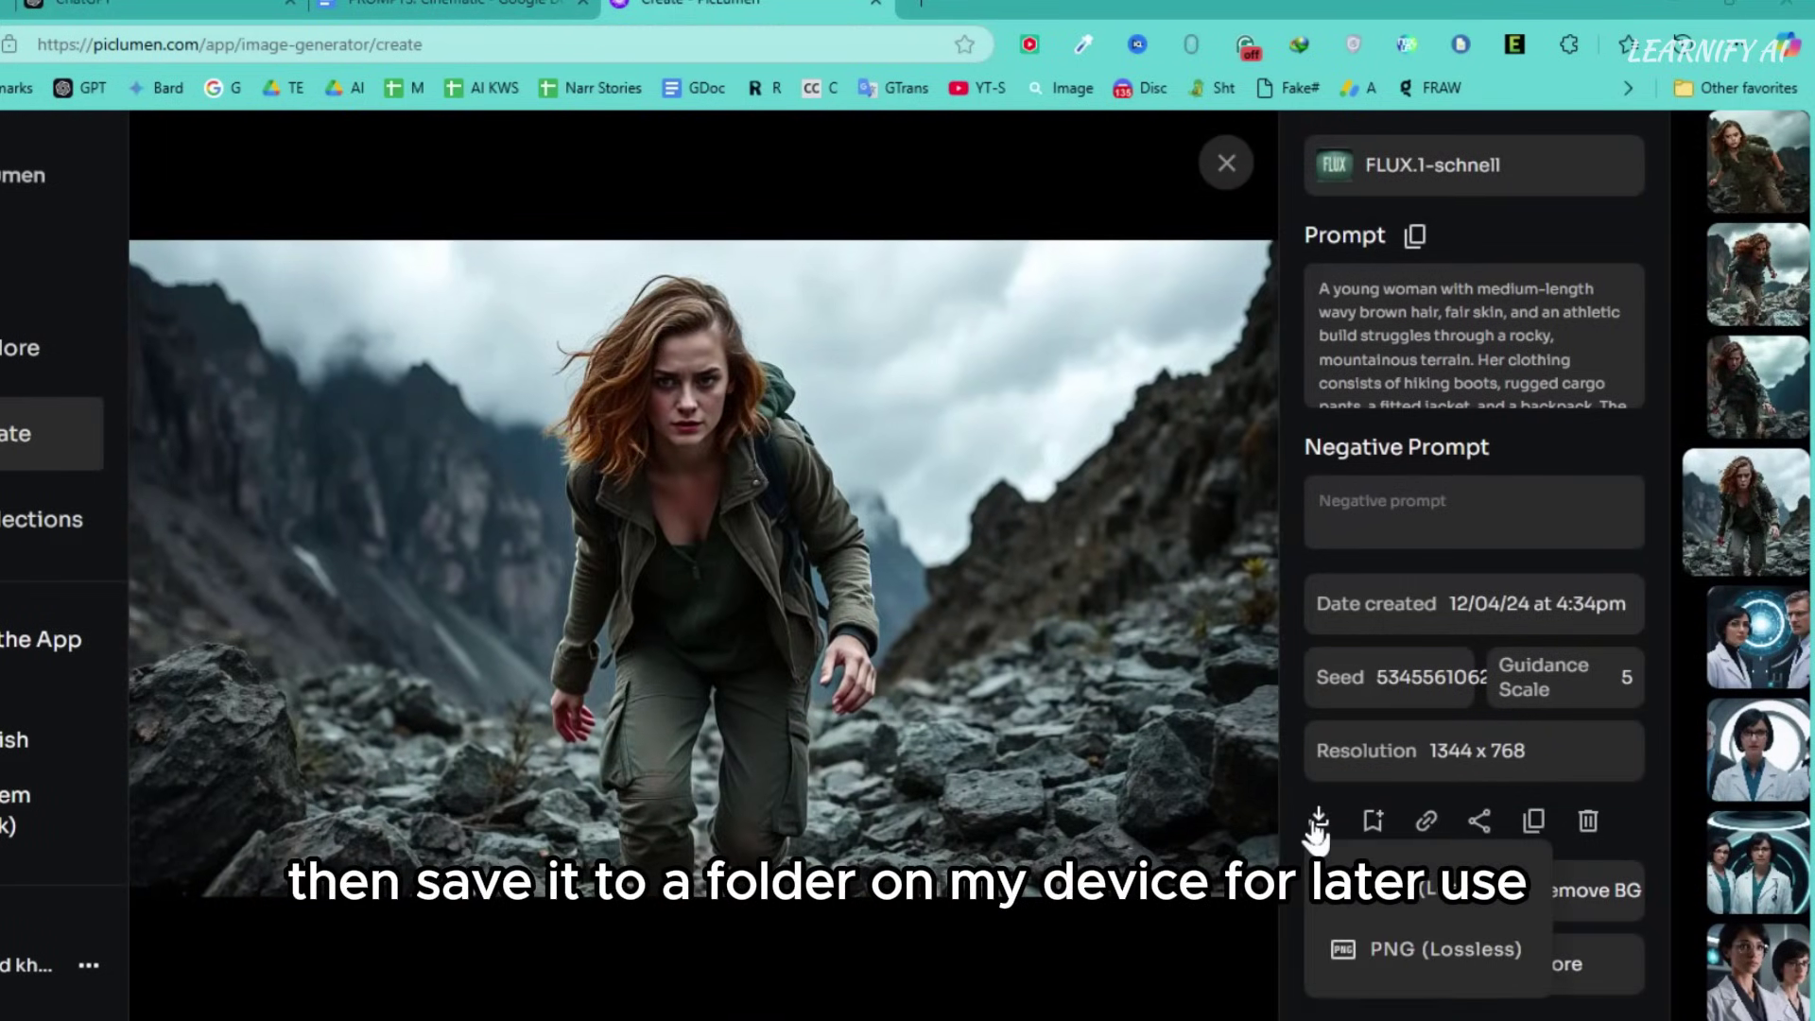
{"action": "left_click", "coordinate": [1418, 960]}
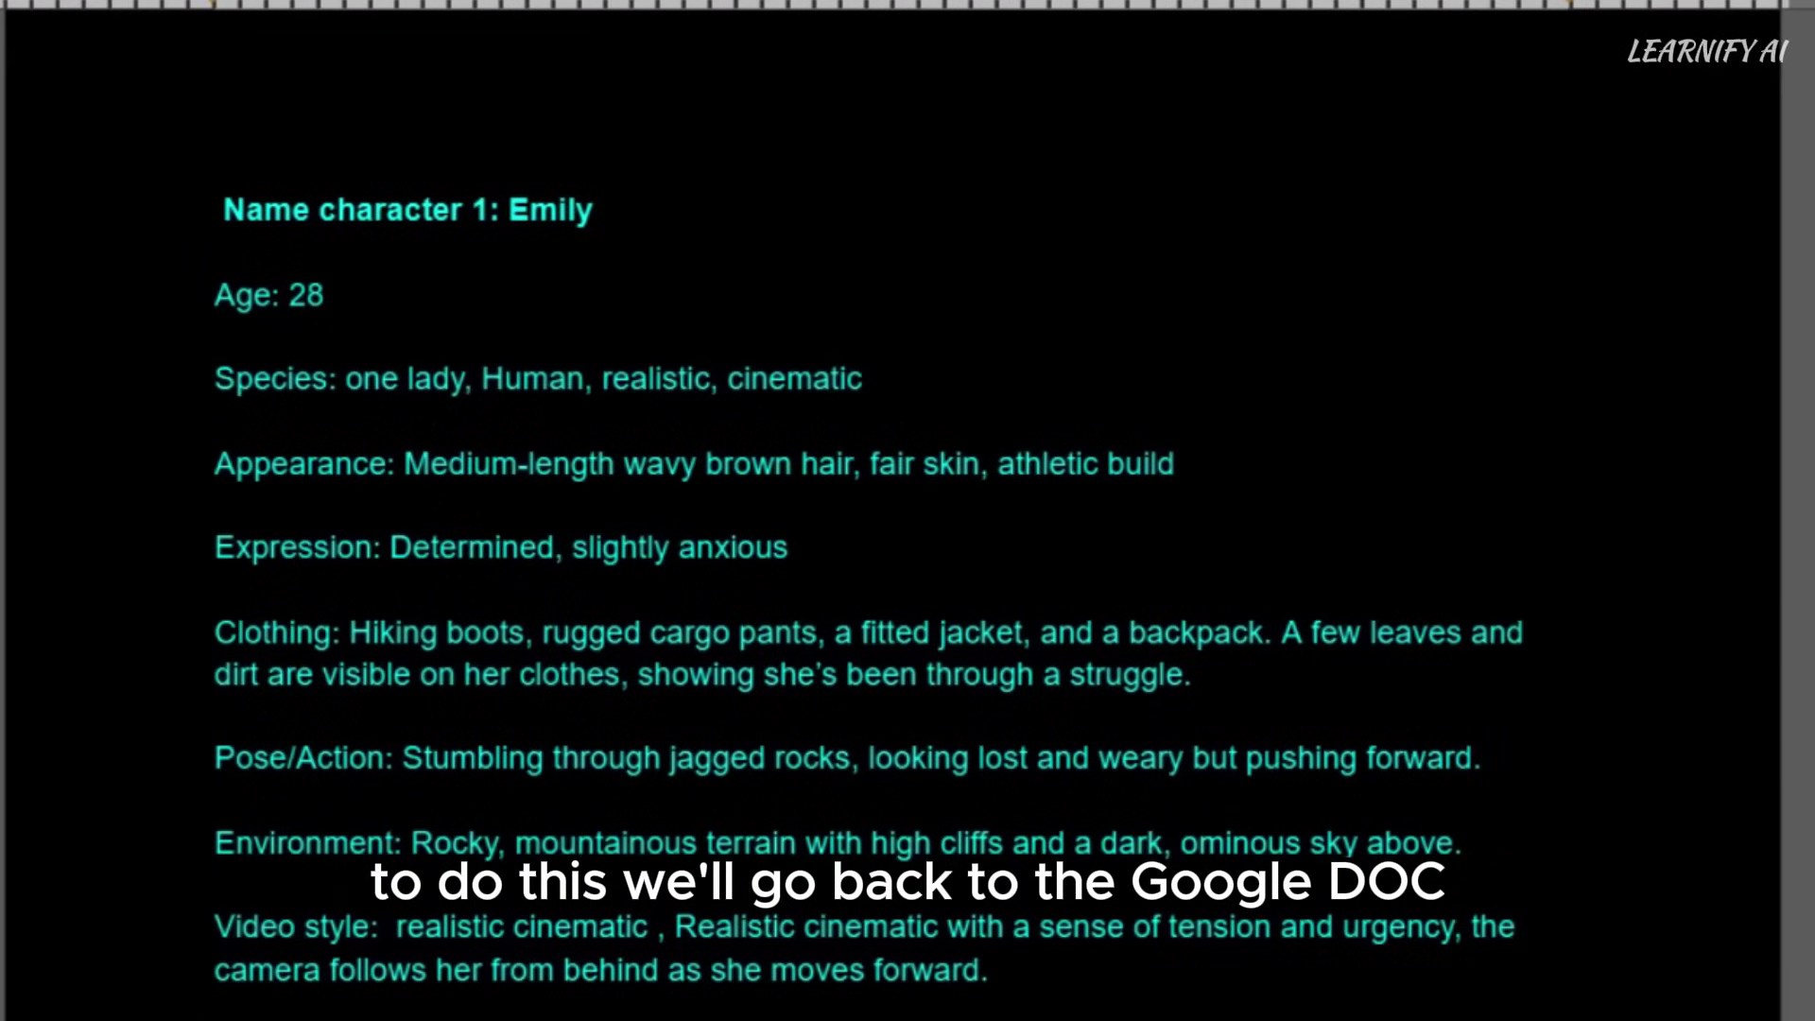
Copy the Scene 2 expression from ChatGPT and replace the Google Docs Expression text with "Exhausted, struggling to keep her focus".
{"action": "scroll", "coordinate": [668, 513], "scroll_direction": "down", "scroll_amount": 5}
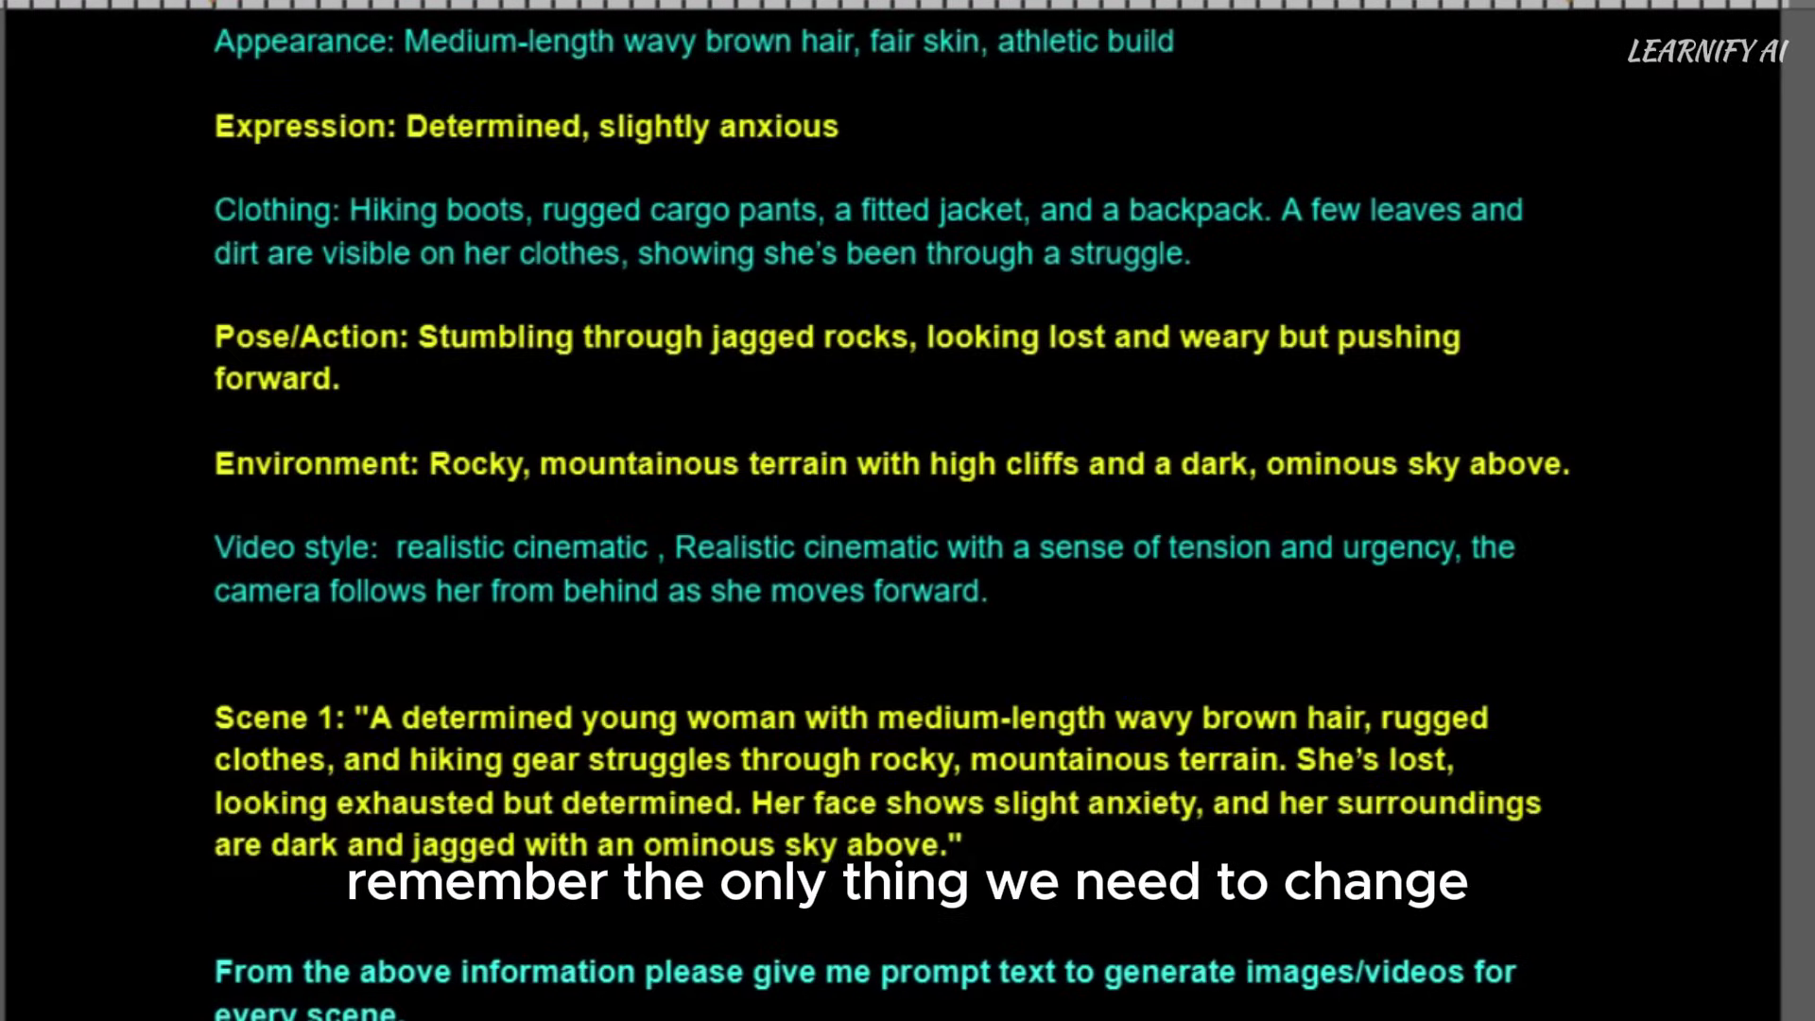
{"action": "left_click_drag", "start_coordinate": [252, 463], "coordinate": [1264, 463]}
{"action": "left_click_drag", "start_coordinate": [215, 676], "coordinate": [962, 841]}
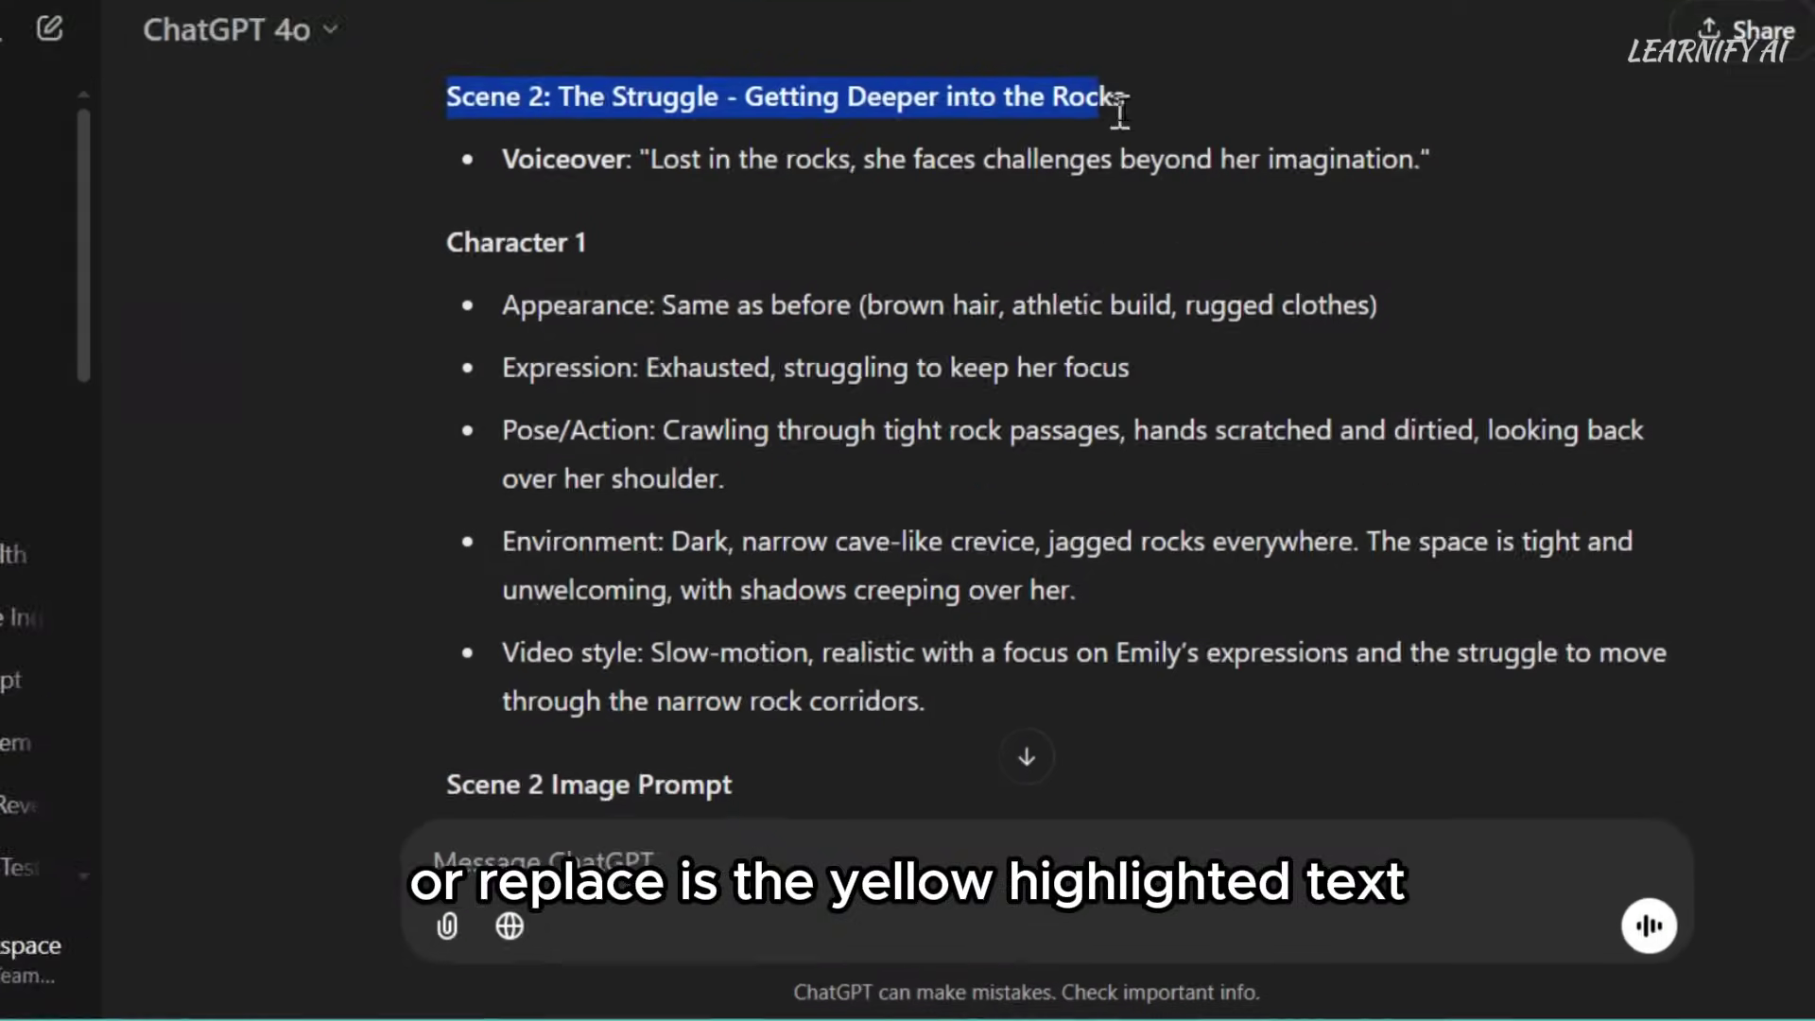
{"action": "left_click", "coordinate": [696, 554]}
{"action": "left_click_drag", "start_coordinate": [621, 344], "coordinate": [1117, 346]}
{"action": "key", "text": "ctrl+c"}
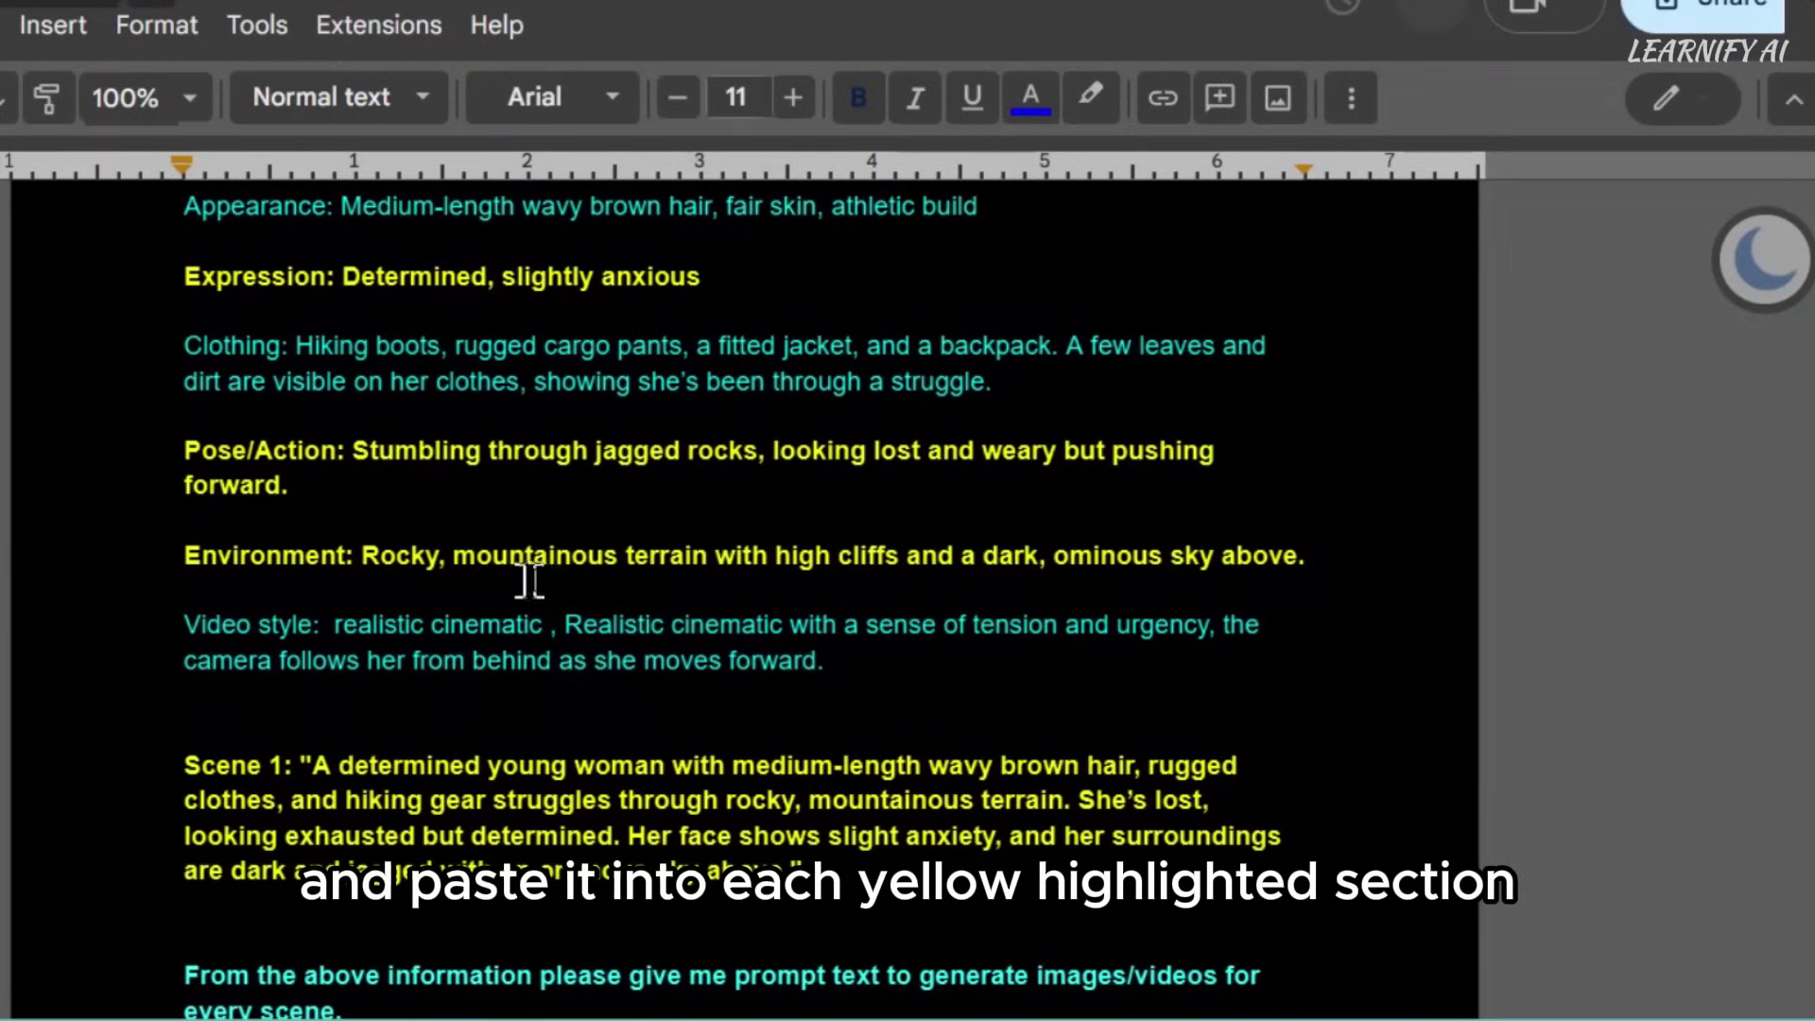
{"action": "left_click_drag", "start_coordinate": [457, 276], "coordinate": [693, 276]}
{"action": "key", "text": "ctrl+v"}
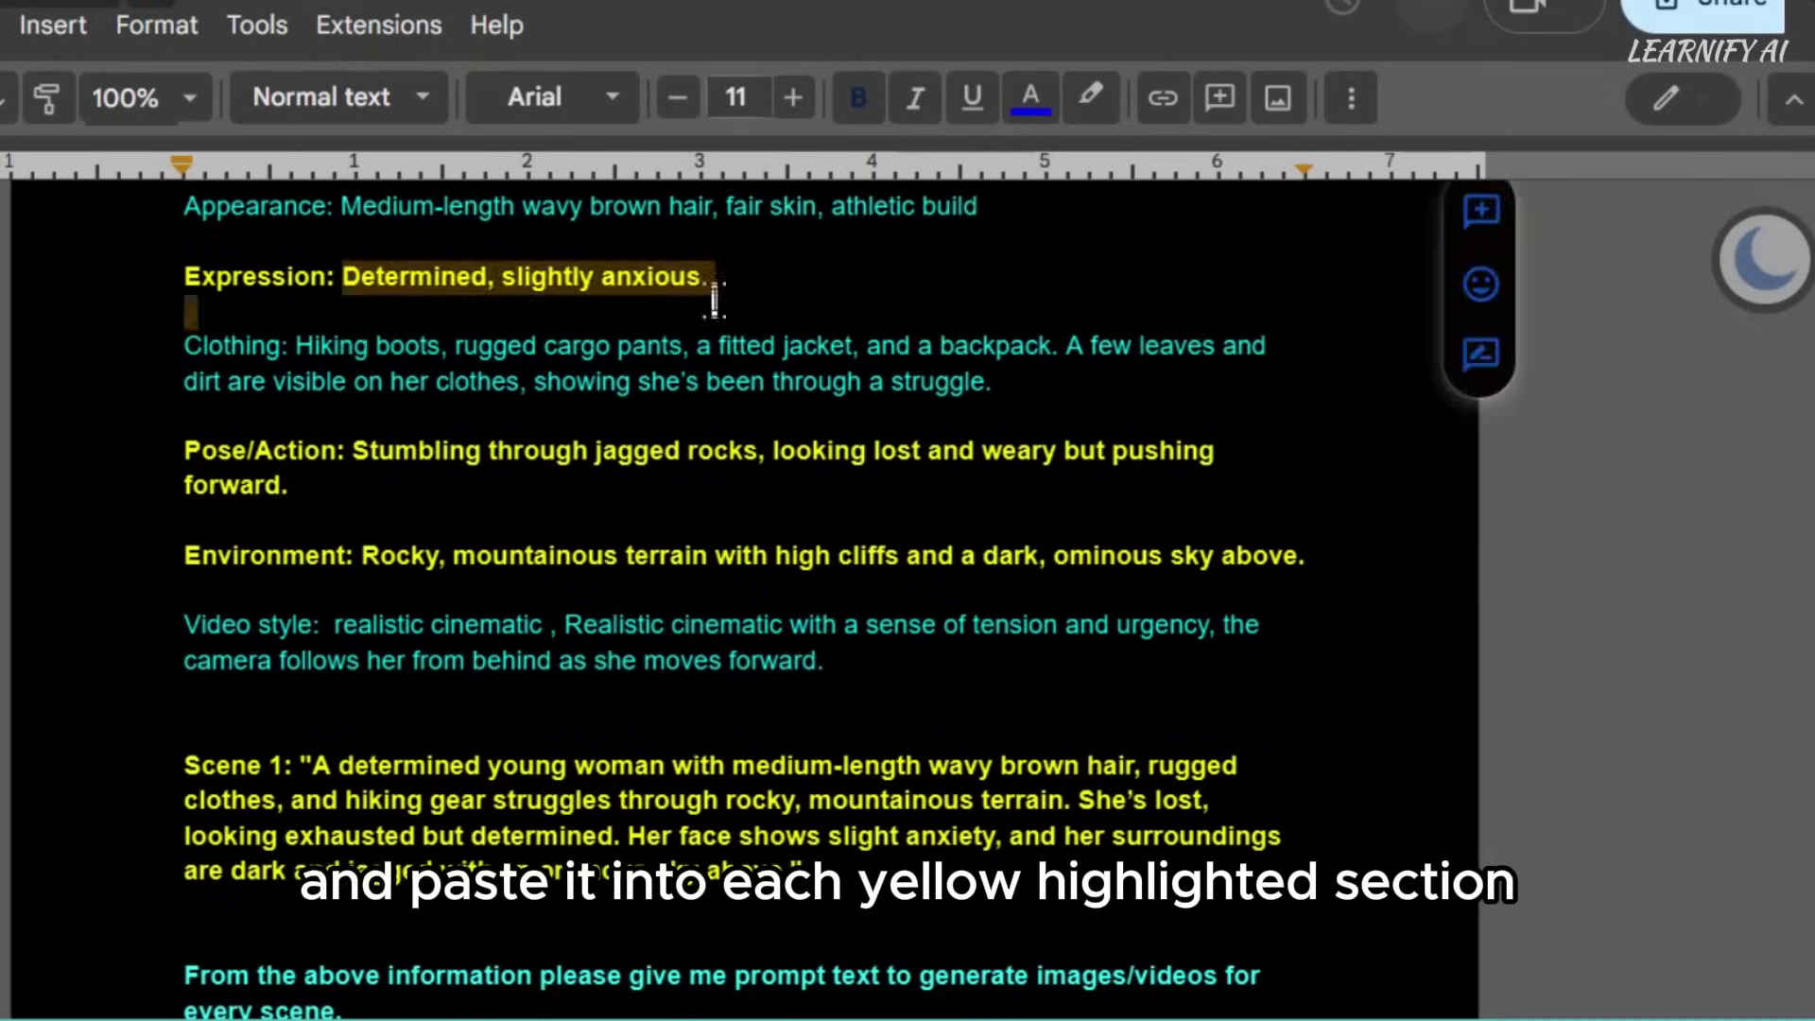
{"action": "key", "text": "ctrl+v"}
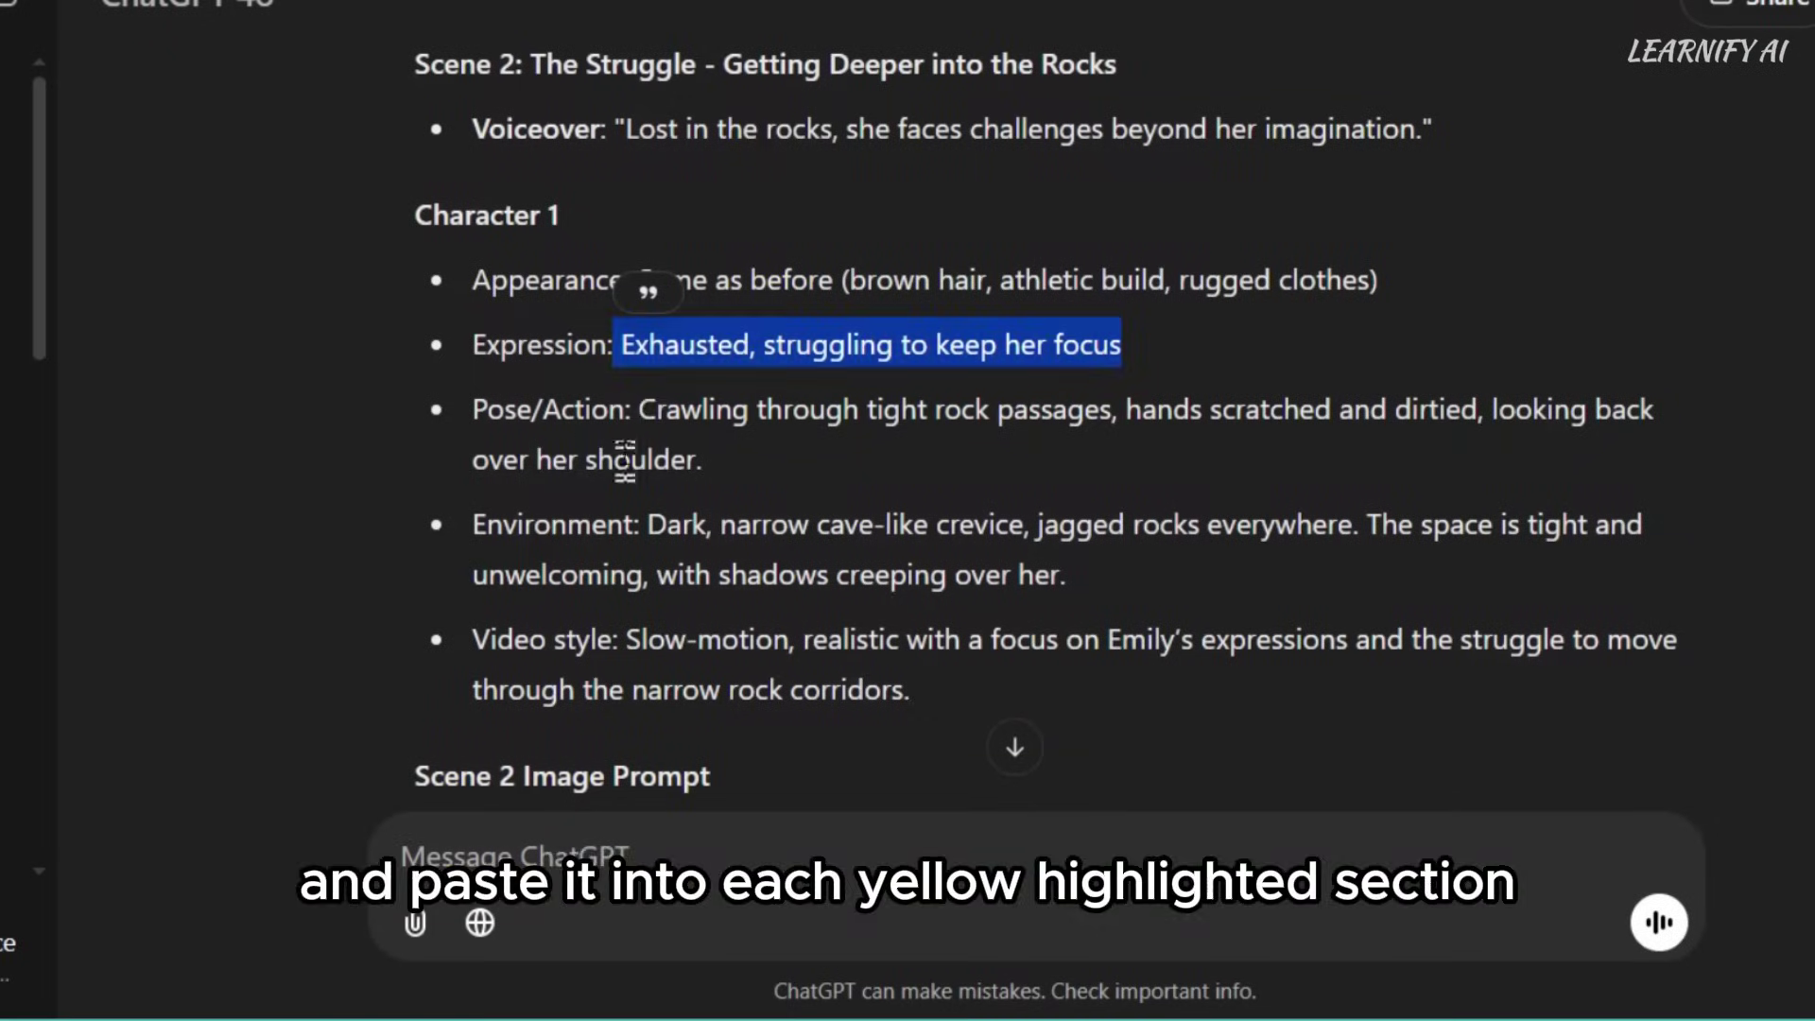
Replace the document's Pose/Action text with ChatGPT's Scene 2 wording: "Crawling through tight rock passages, hands scratched and dirtied, looking back over her shoulder.".
{"action": "left_click", "coordinate": [648, 408]}
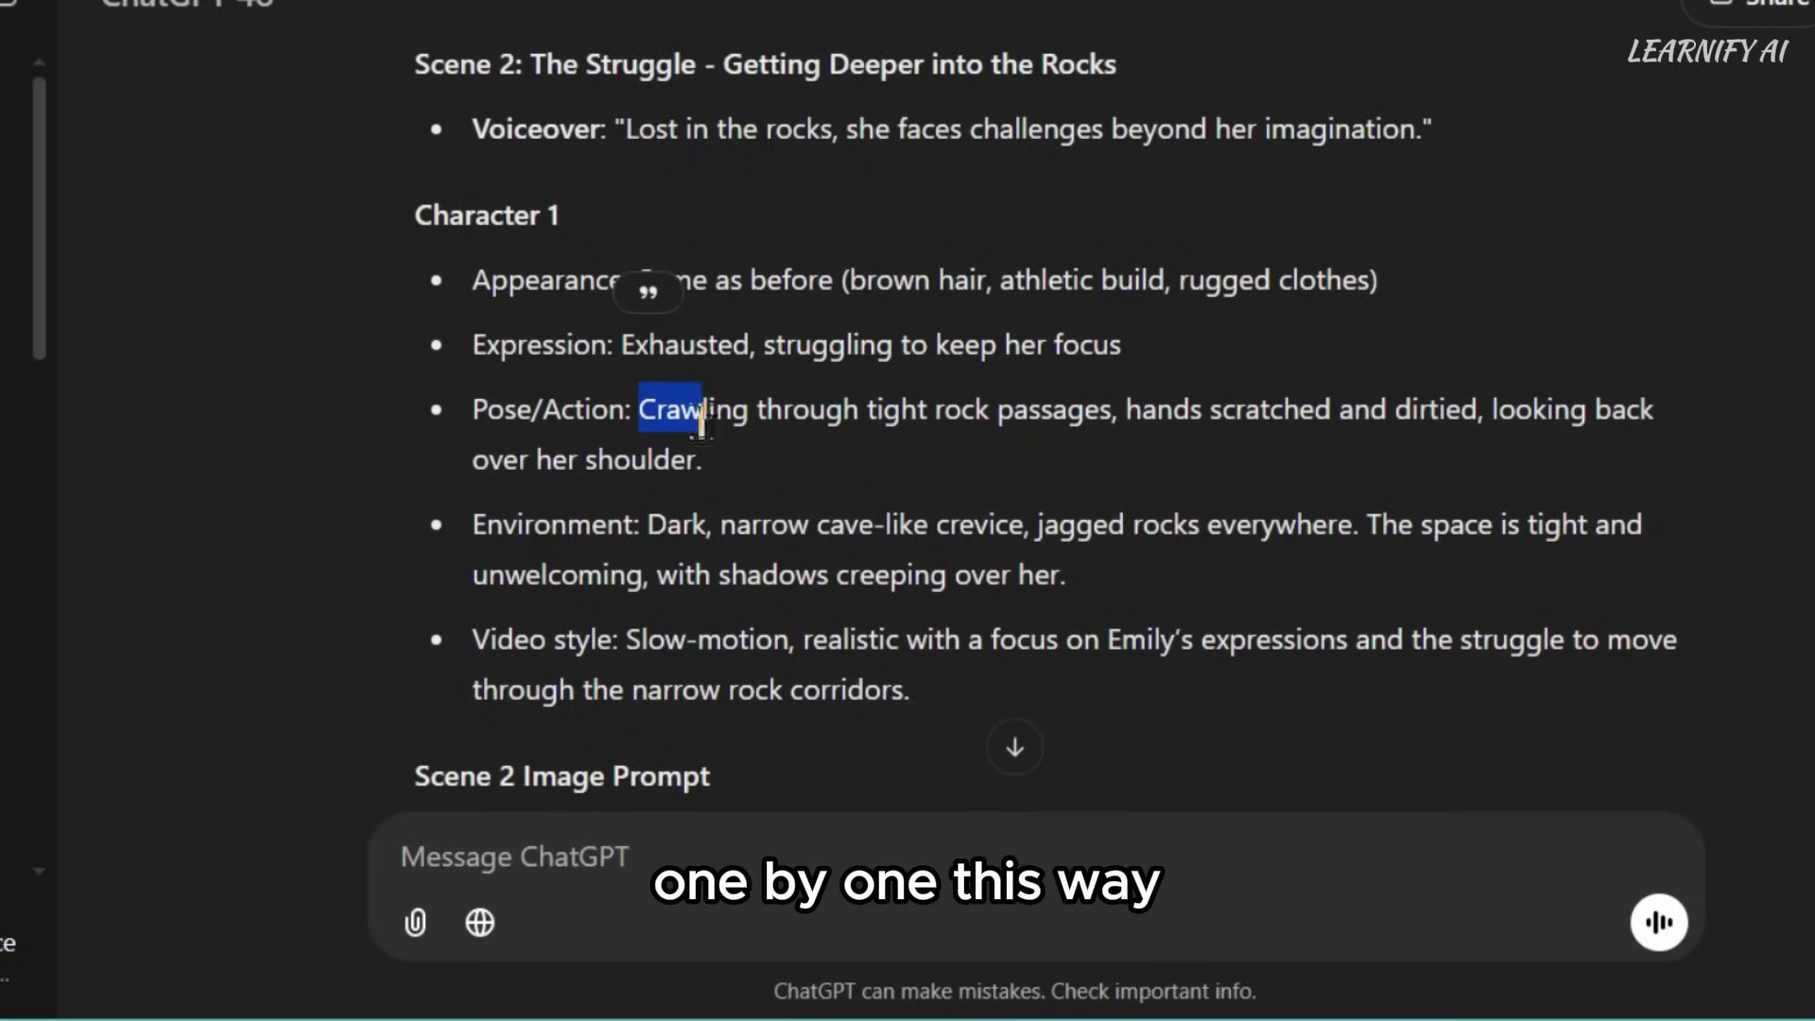
{"action": "left_click_drag", "start_coordinate": [694, 416], "coordinate": [743, 448]}
{"action": "key", "text": "ctrl+c"}
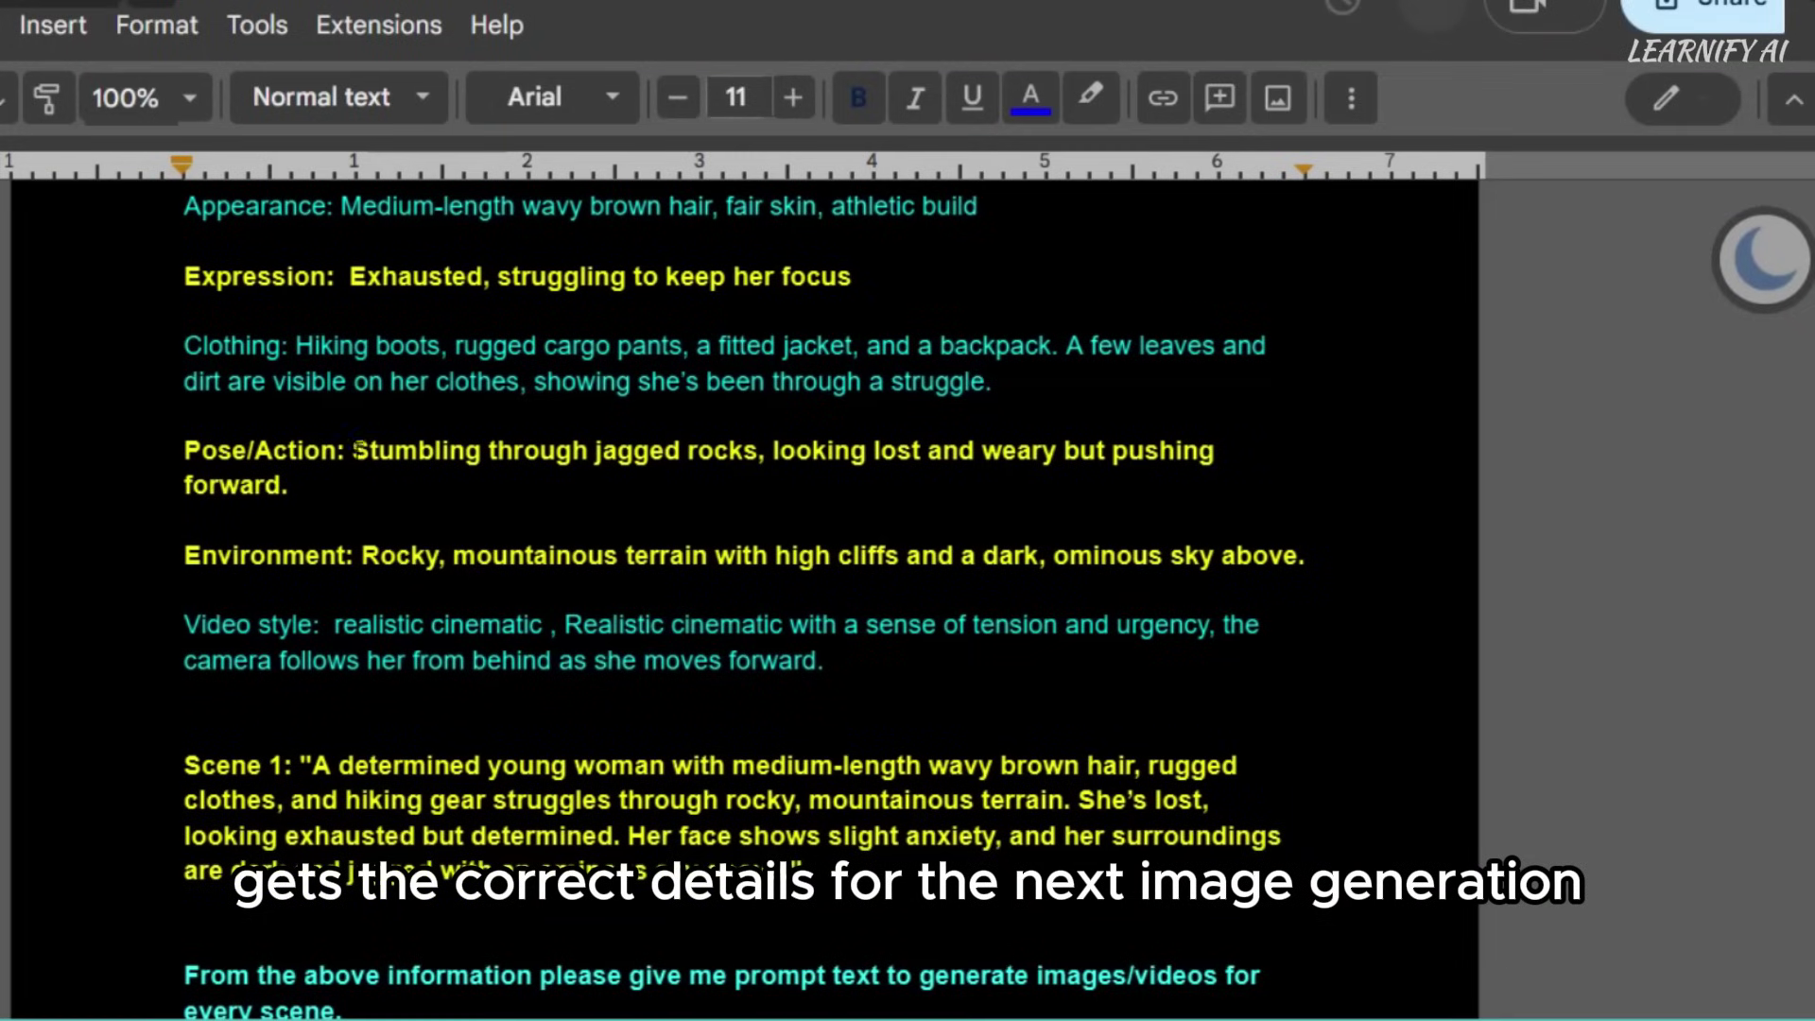
{"action": "left_click_drag", "start_coordinate": [353, 451], "coordinate": [301, 485]}
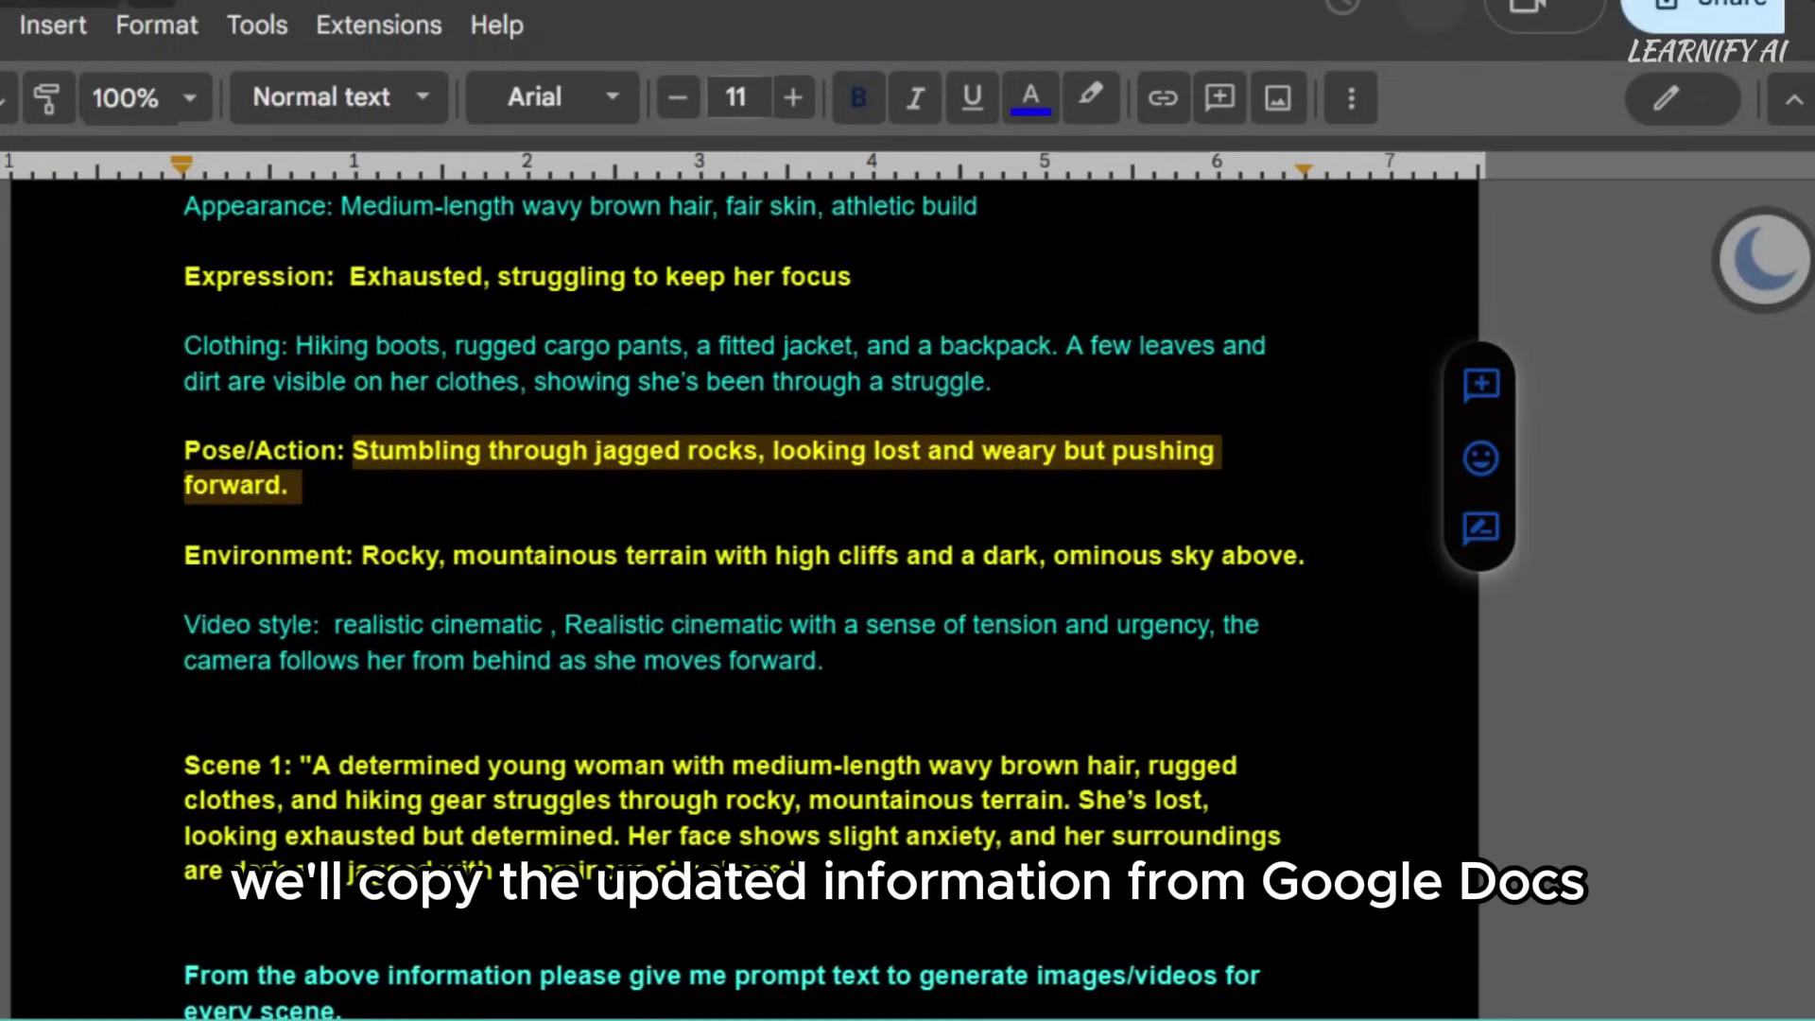
{"action": "key", "text": "ctrl+v"}
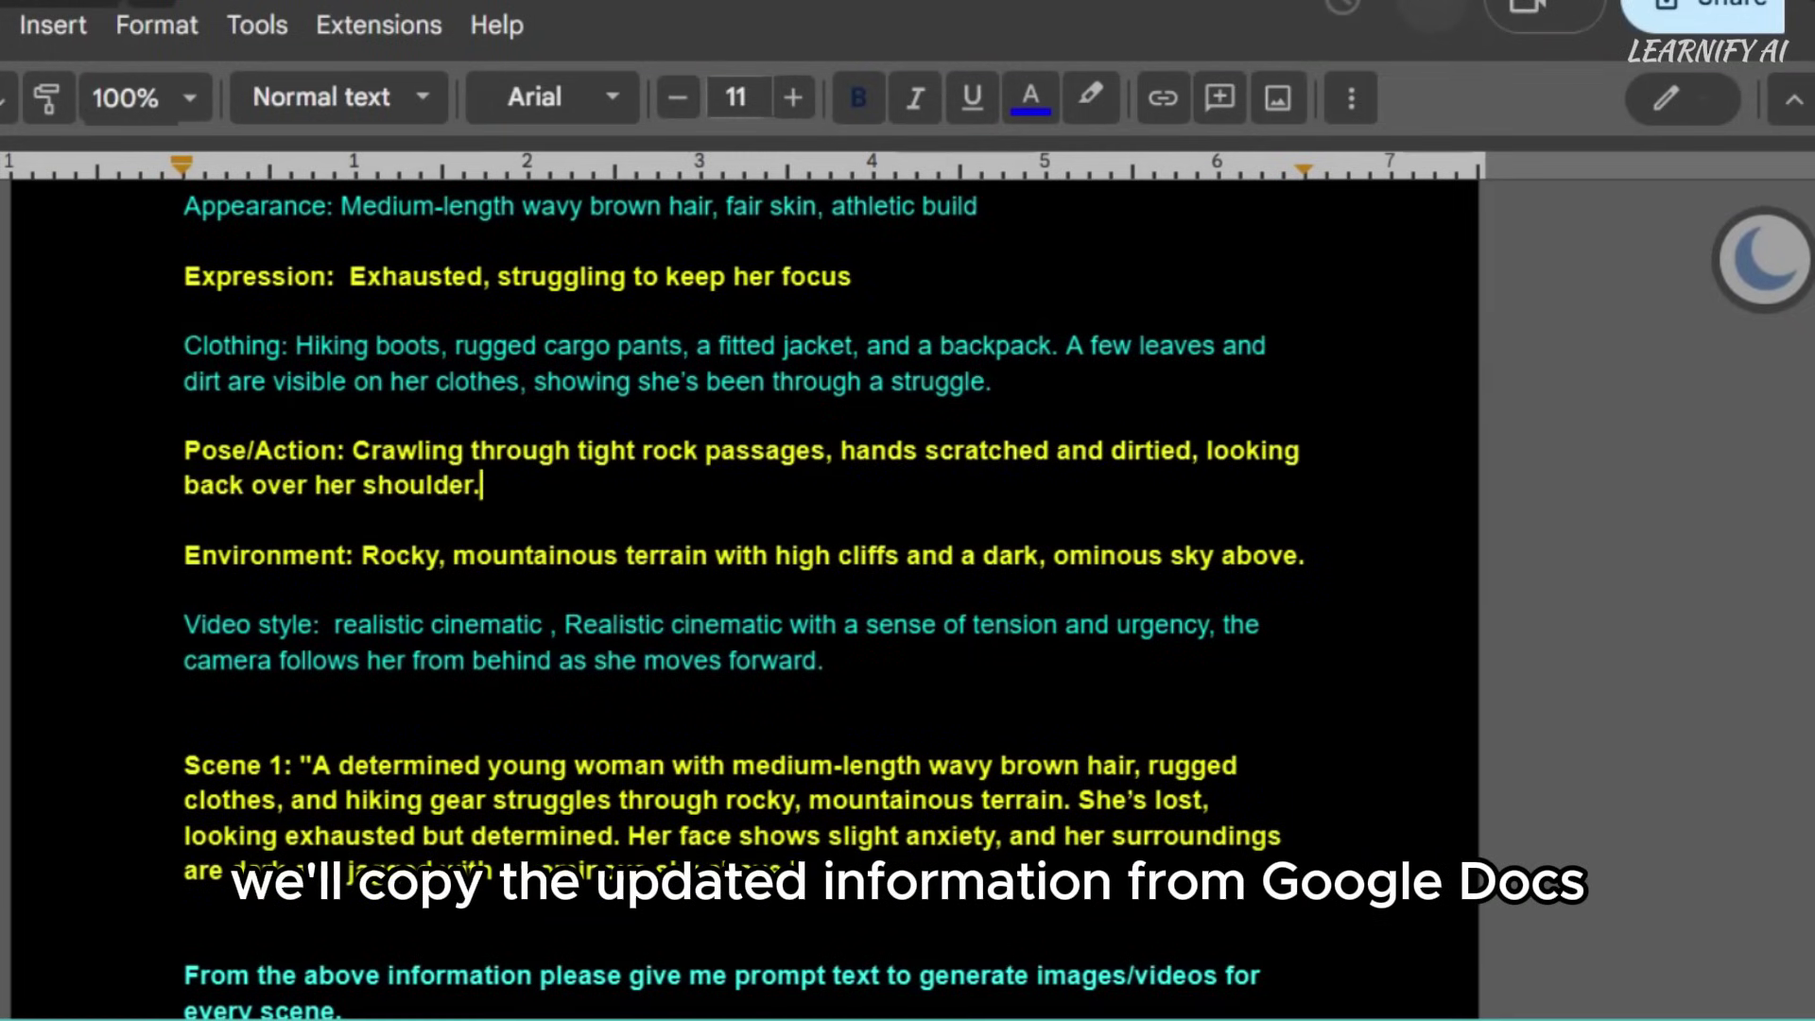
Replace the document's Environment text with "Dark, narrow cave-like crevice, jagged rocks everywhere. The space is tight and unwelcoming, with shadows creeping over her.".
{"action": "left_click_drag", "start_coordinate": [1077, 524], "coordinate": [1195, 525]}
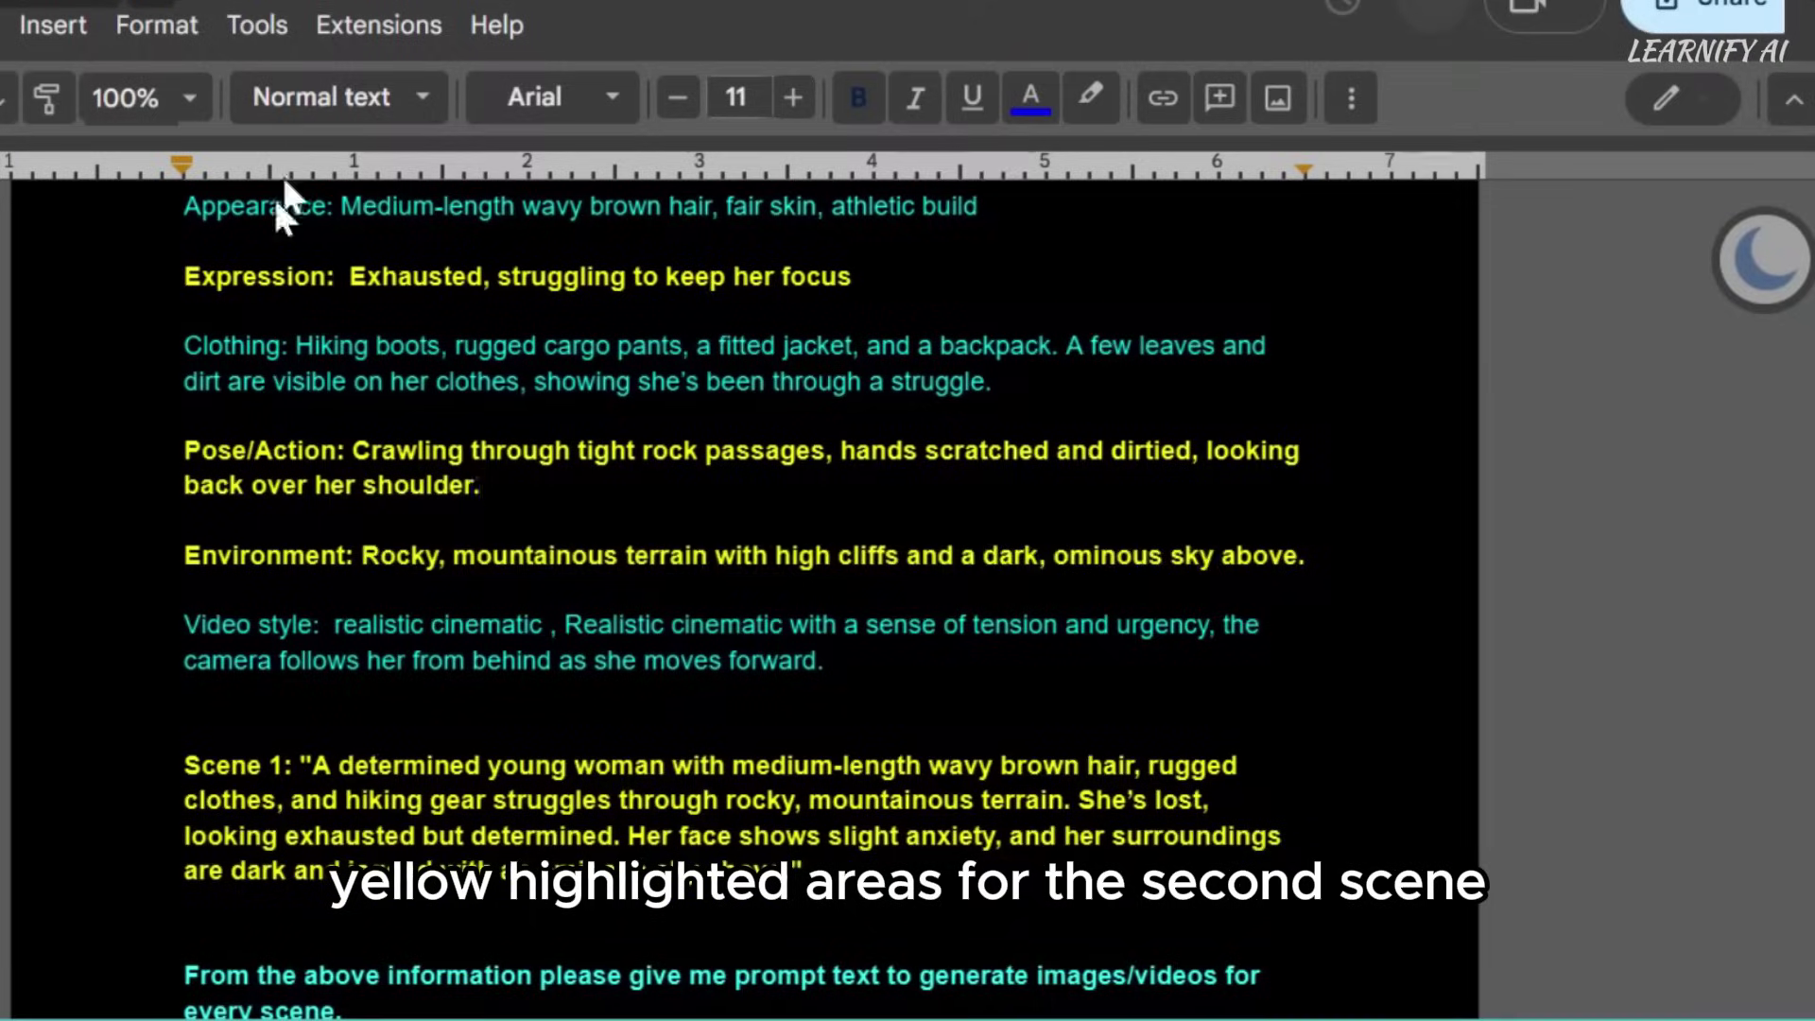
{"action": "left_click_drag", "start_coordinate": [365, 385], "coordinate": [1305, 385]}
{"action": "type", "text": "Dark, narrow cave-like crevice, jagged rocks everywhere. The space is tight and unwelcoming, with shadows creeping over her."}
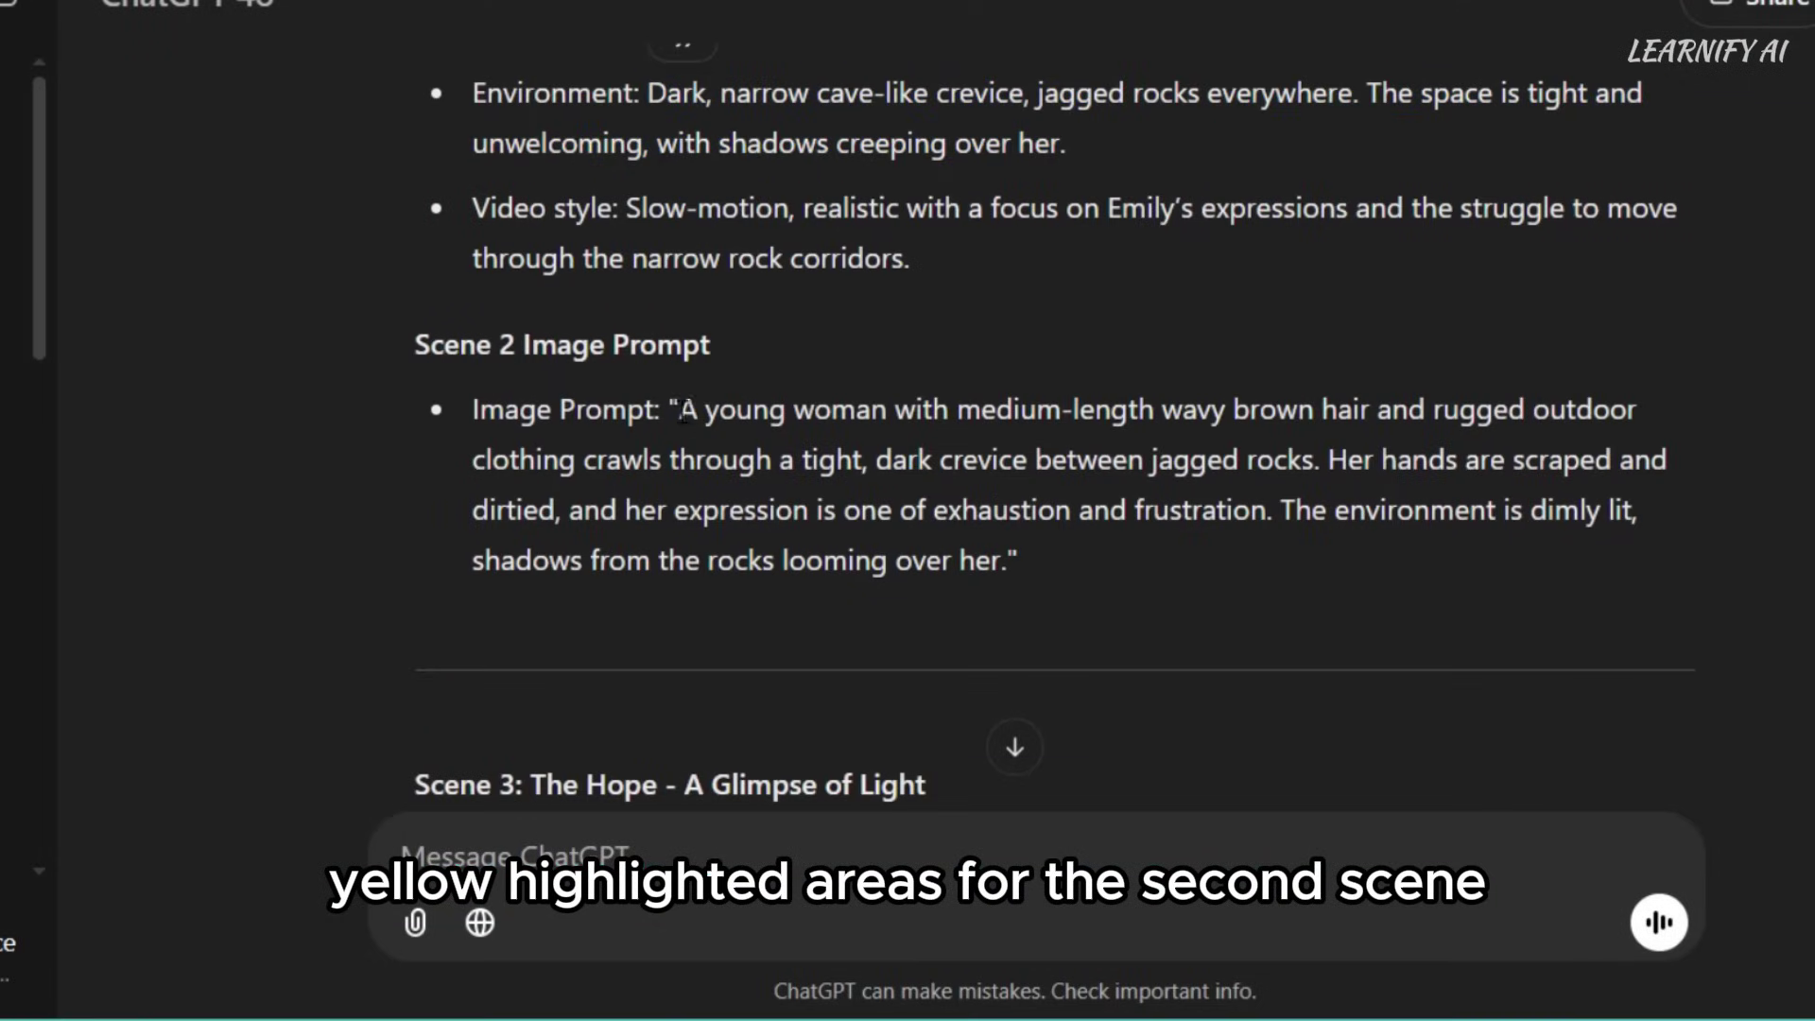
Copy the Scene 2 image prompt from ChatGPT and paste it over the quoted scene description in the Google Docs template.
{"action": "left_click_drag", "start_coordinate": [679, 409], "coordinate": [1004, 563]}
{"action": "key", "text": "ctrl+c"}
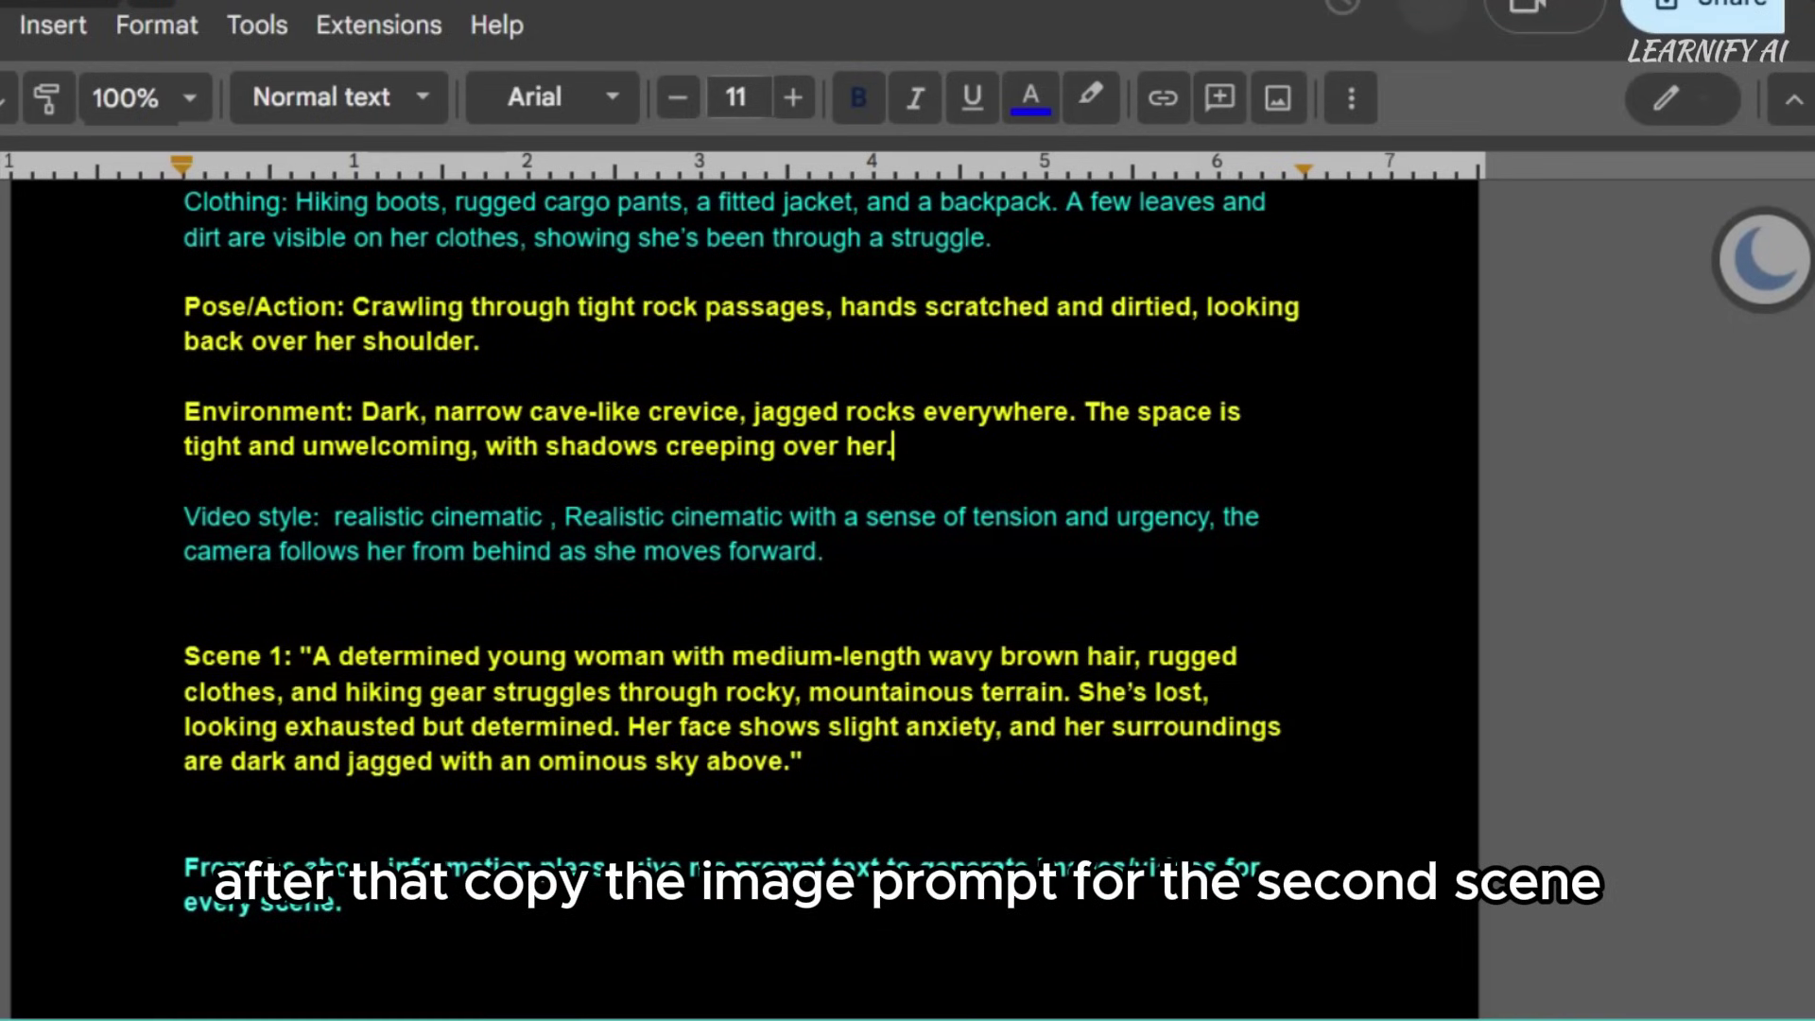
{"action": "left_click_drag", "start_coordinate": [314, 656], "coordinate": [728, 771]}
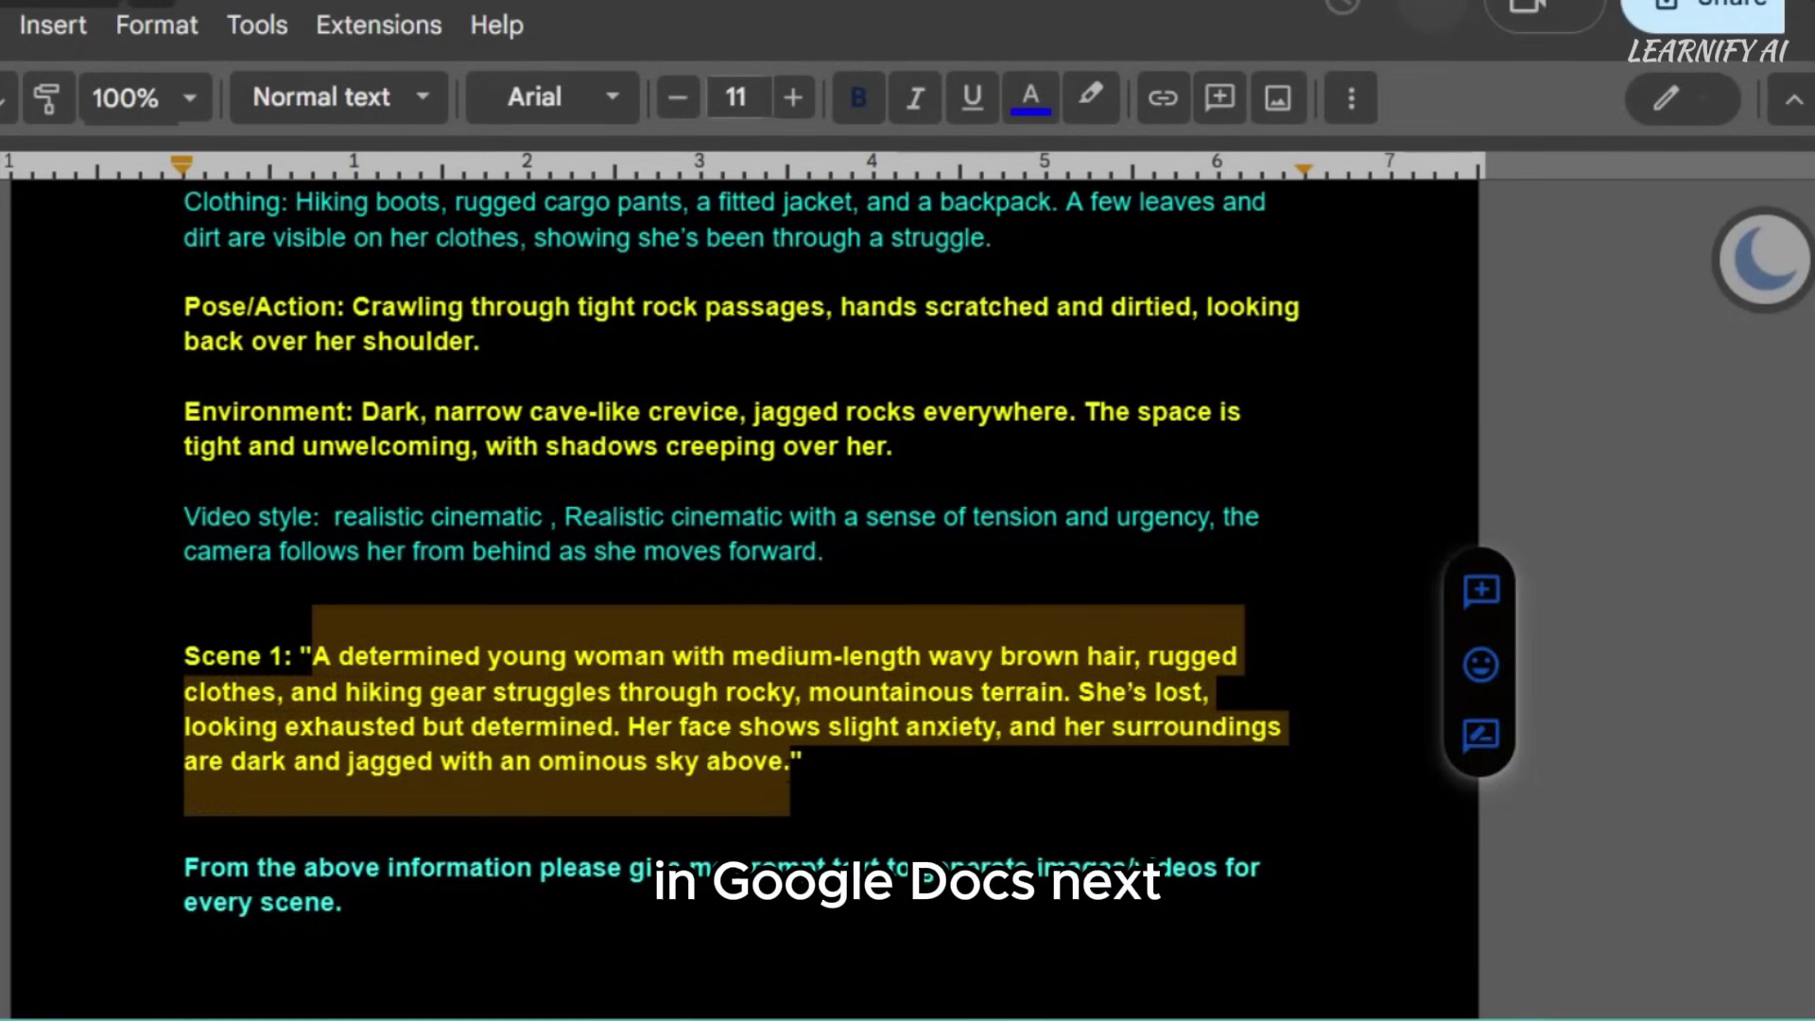
{"action": "key", "text": "ctrl+v"}
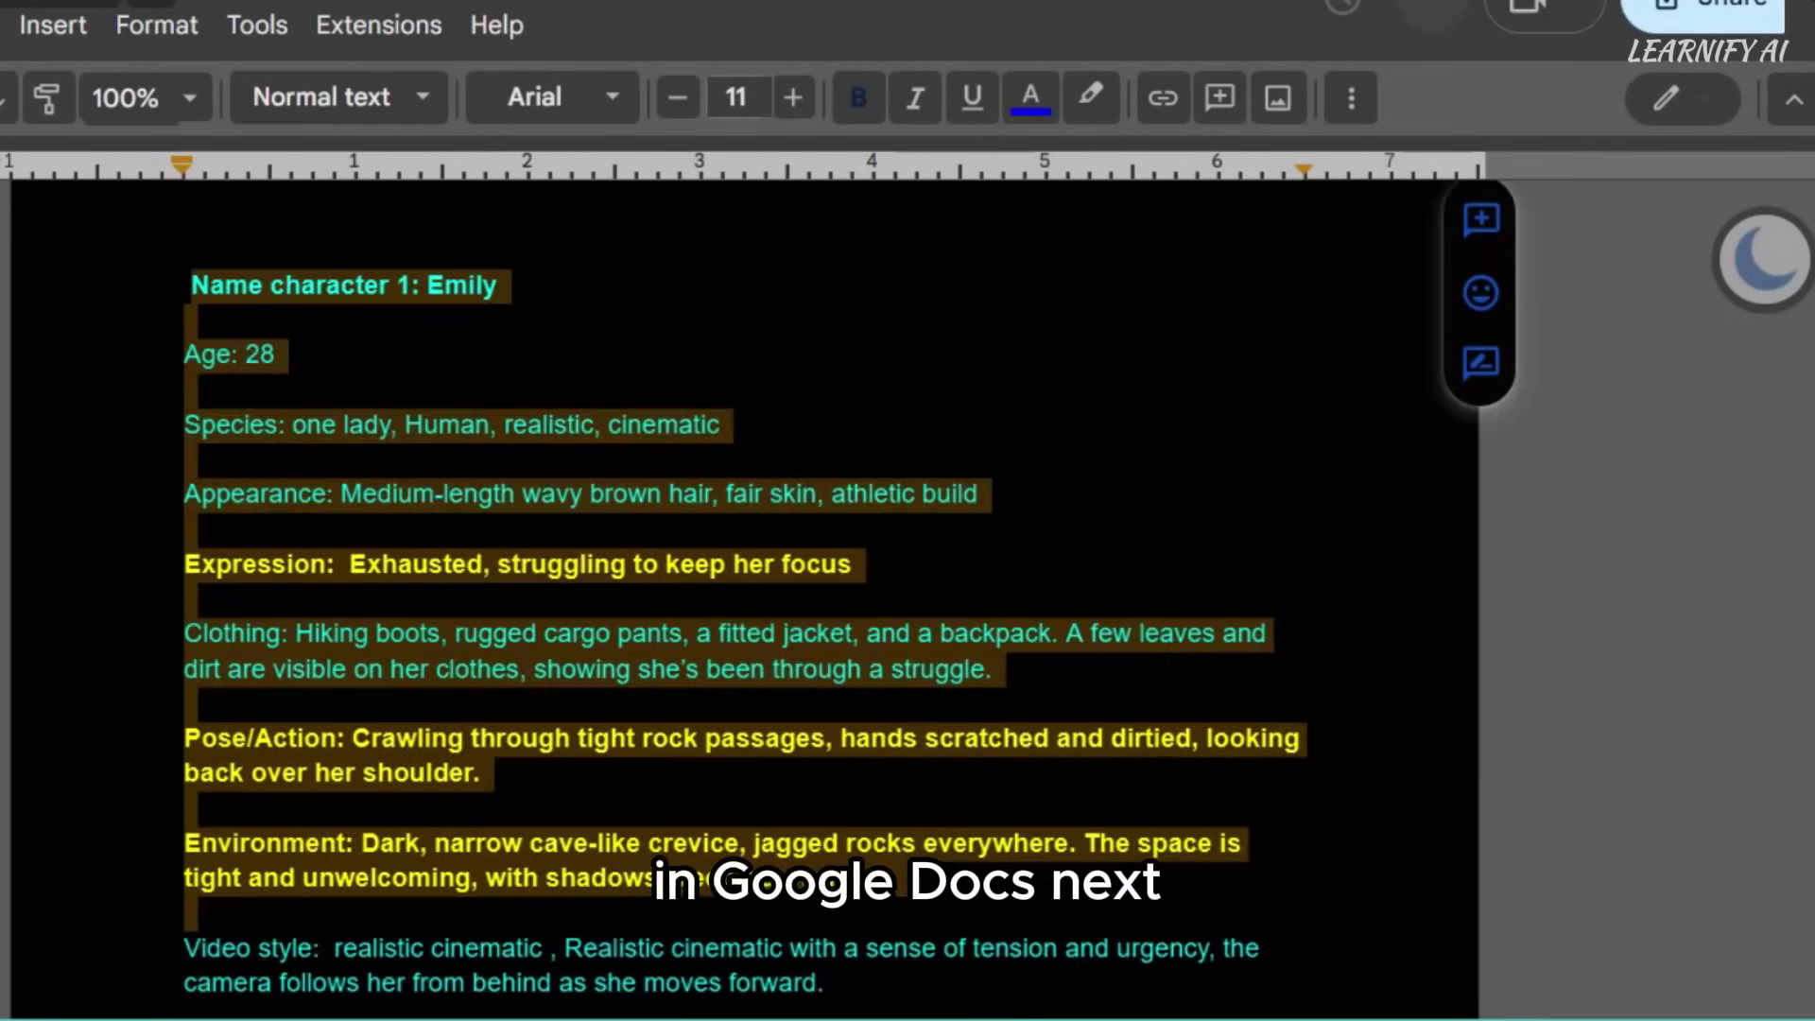
Copy the whole updated character and scene brief from Google Docs into ChatGPT and send it to request the image prompt.
{"action": "left_click_drag", "start_coordinate": [945, 907], "coordinate": [851, 850]}
{"action": "scroll", "coordinate": [851, 662], "scroll_direction": "up", "scroll_amount": 1}
{"action": "right_click", "coordinate": [702, 657]}
{"action": "left_click", "coordinate": [815, 186]}
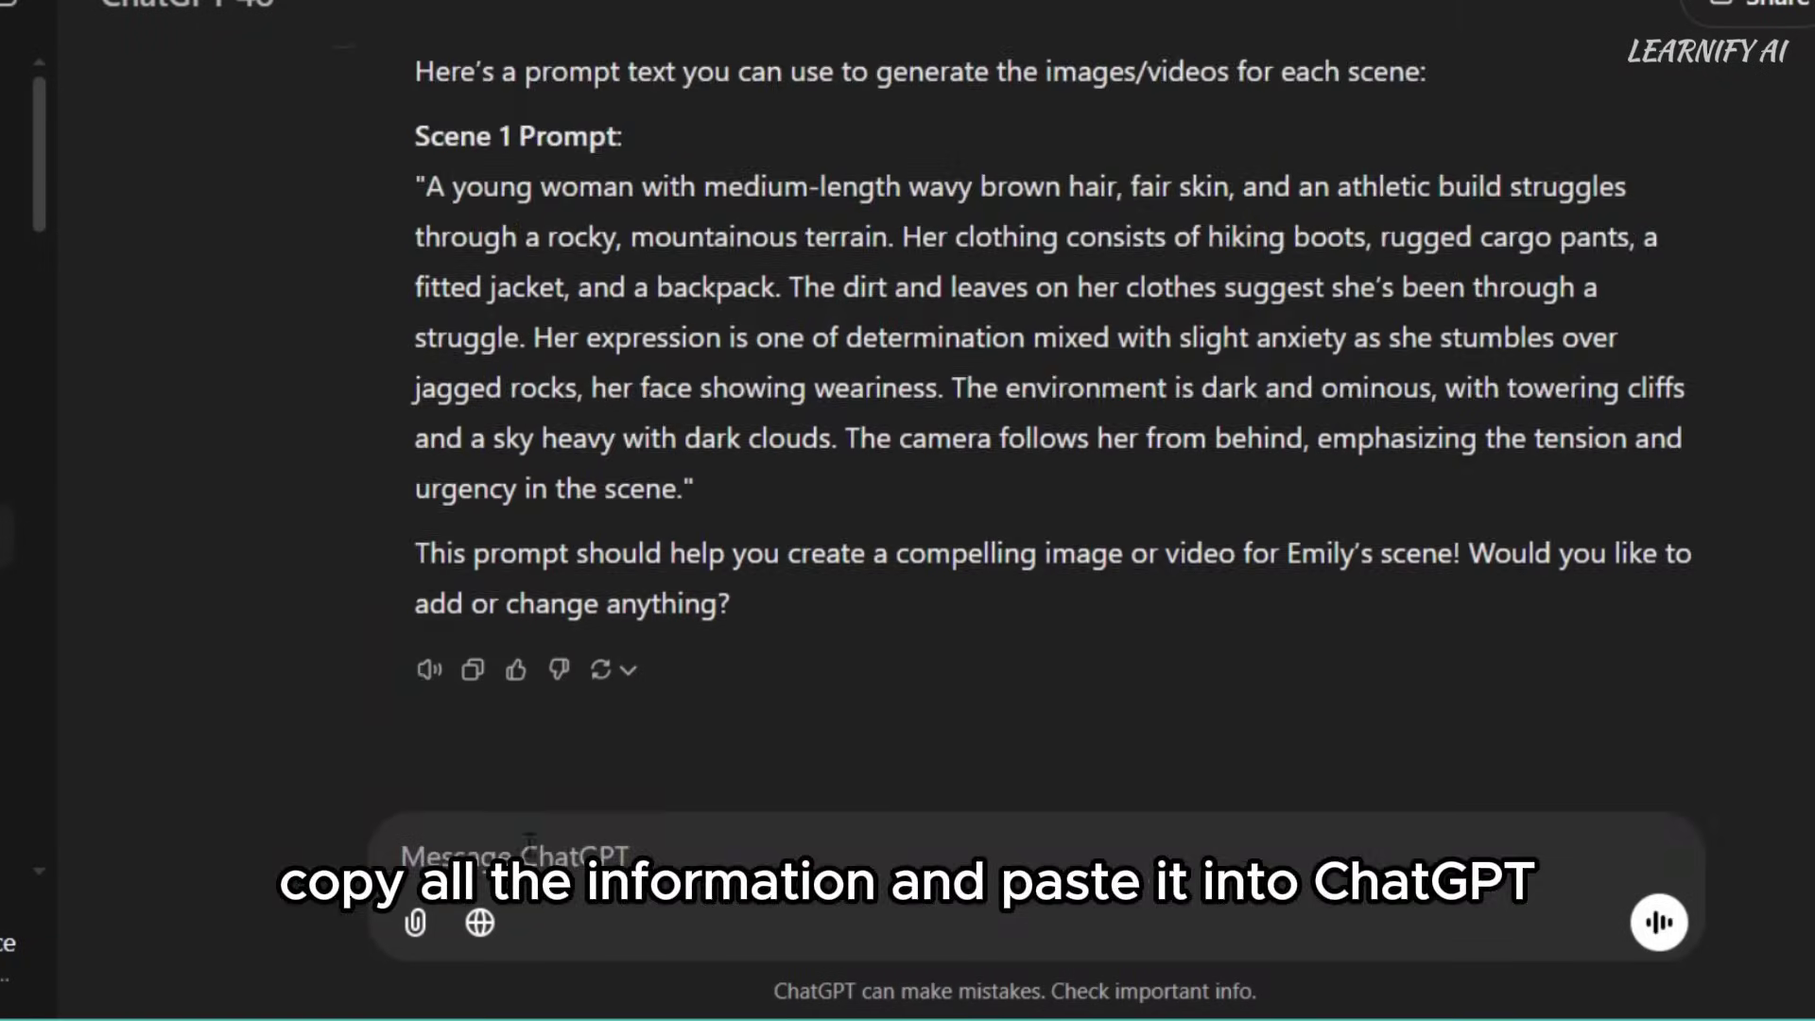
{"action": "key", "text": "ctrl+v"}
{"action": "scroll", "coordinate": [668, 799], "scroll_direction": "down", "scroll_amount": 5}
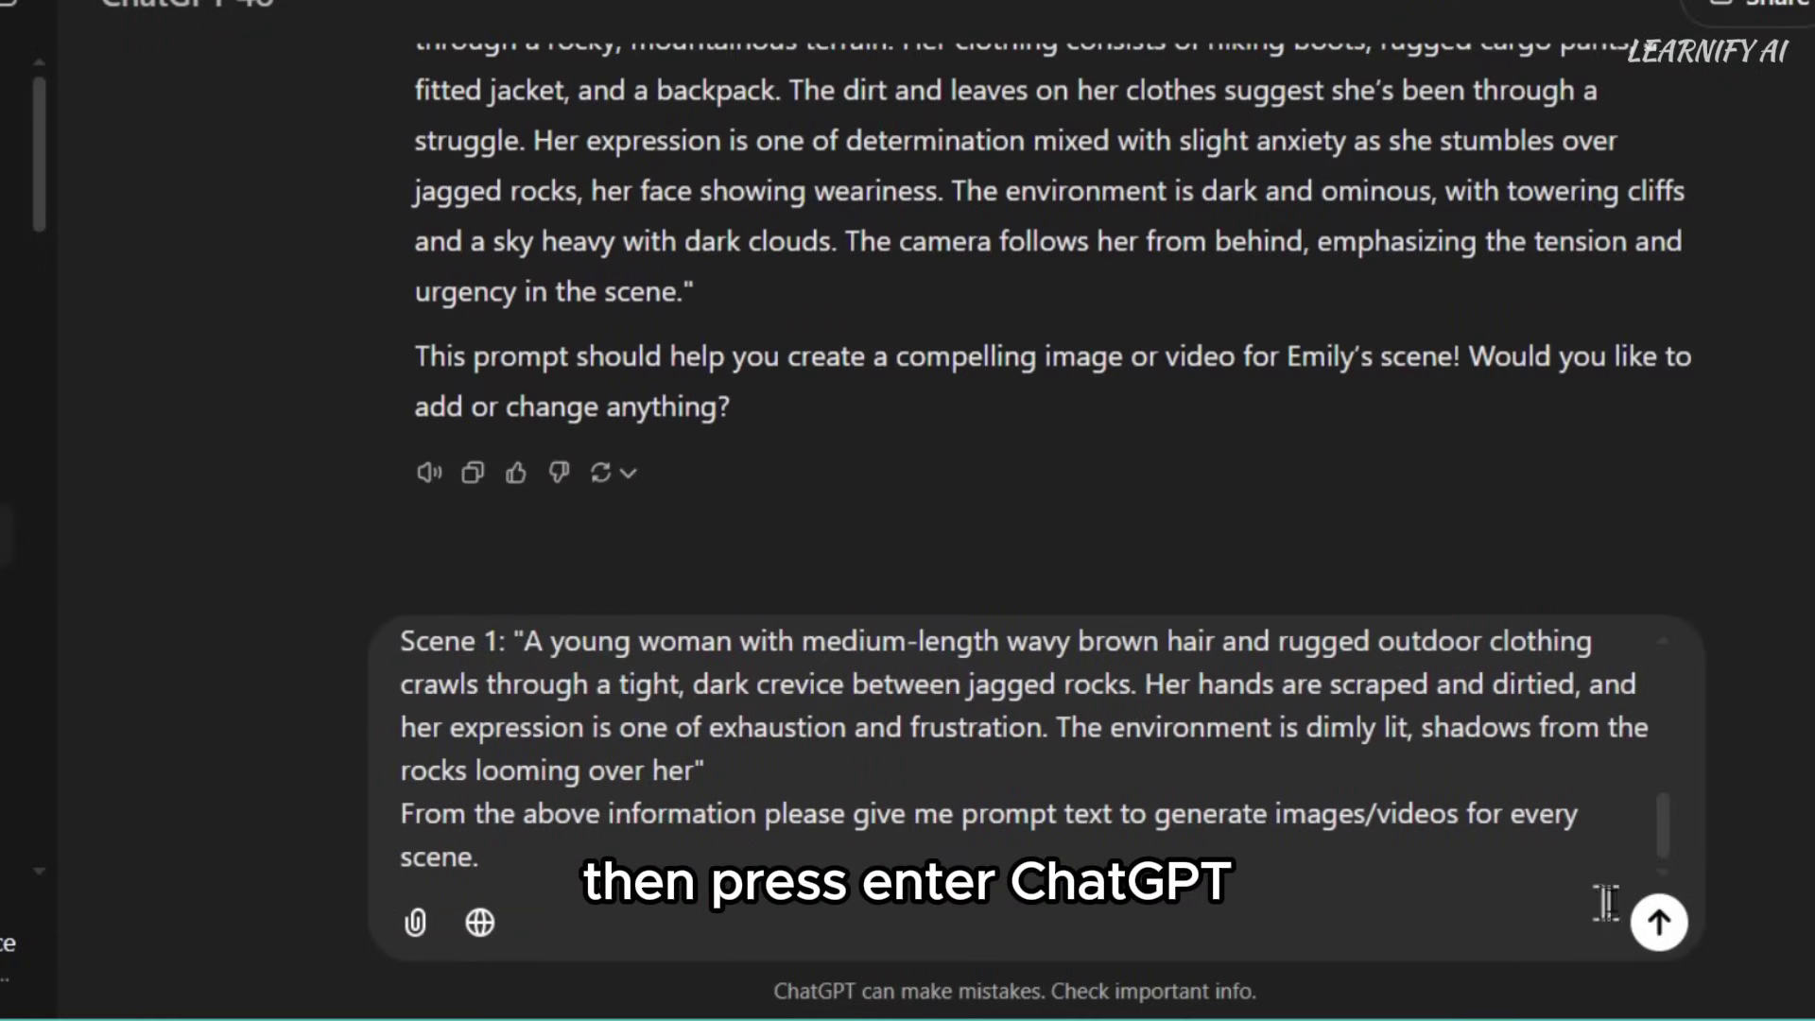
{"action": "key", "text": "Return"}
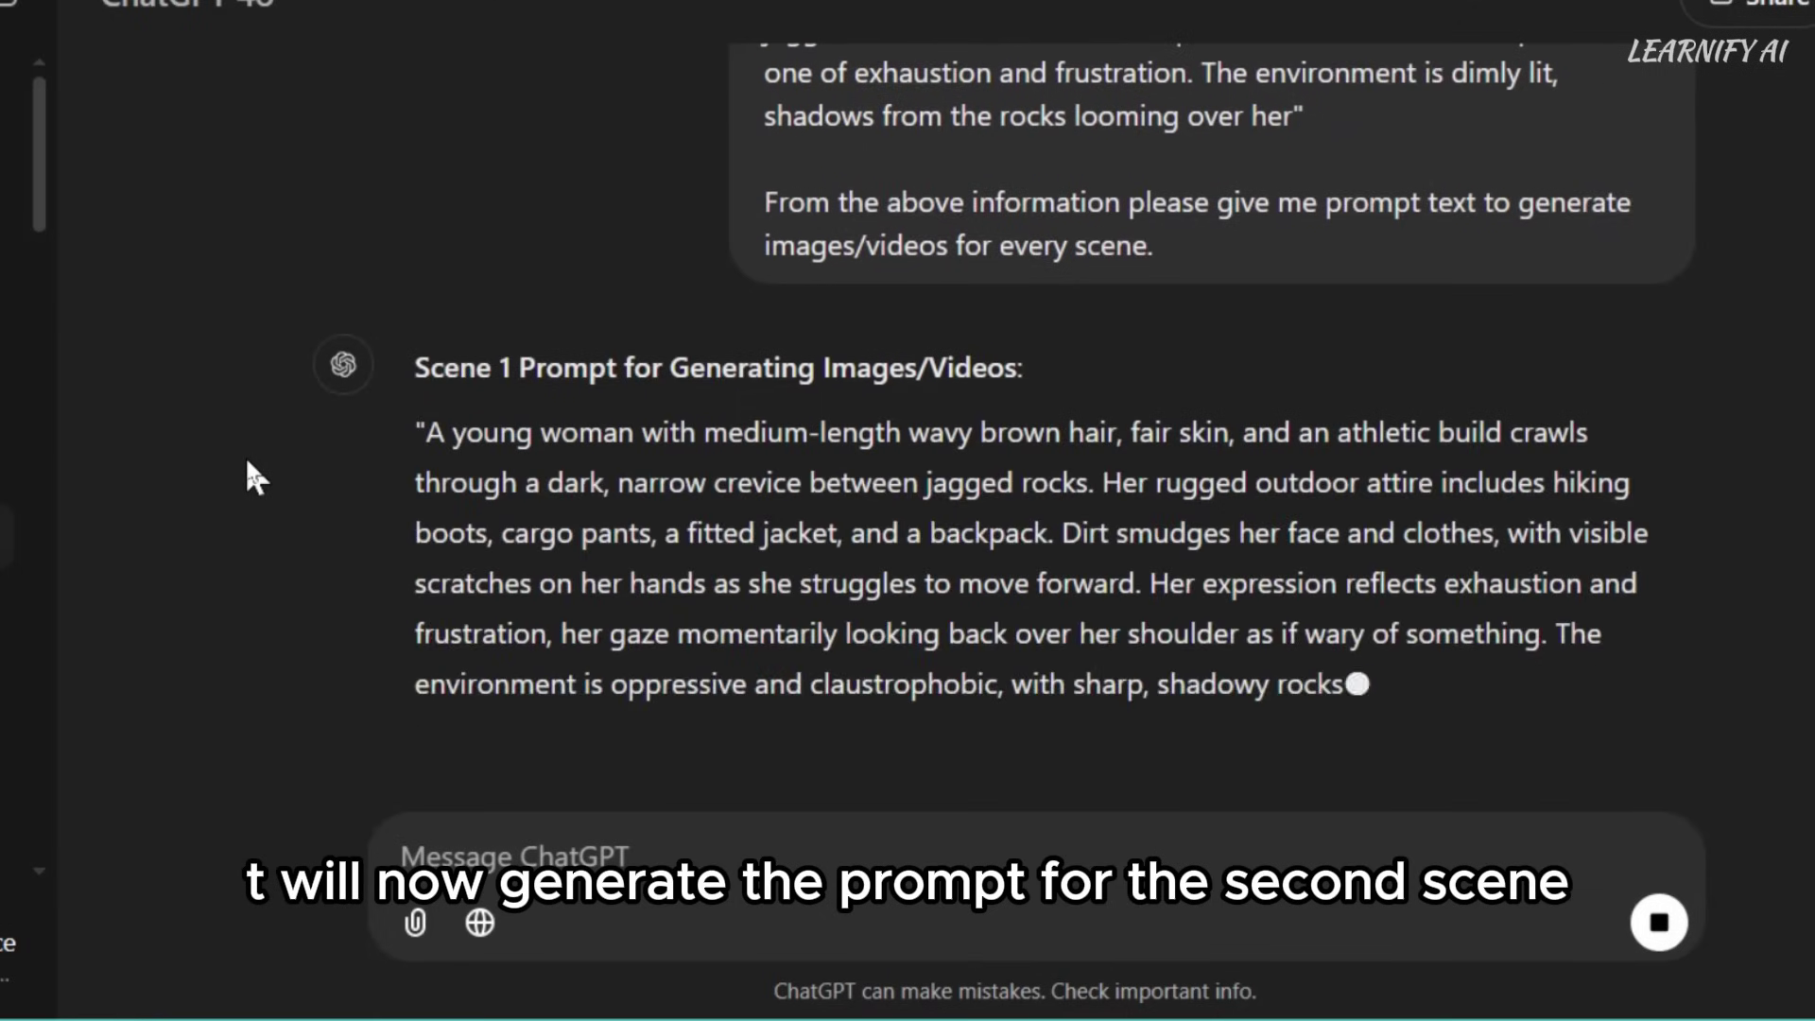
Copy ChatGPT's new prompt about the woman crawling through a narrow crevice into PicLumen and generate the images.
{"action": "left_click_drag", "start_coordinate": [423, 137], "coordinate": [1671, 491]}
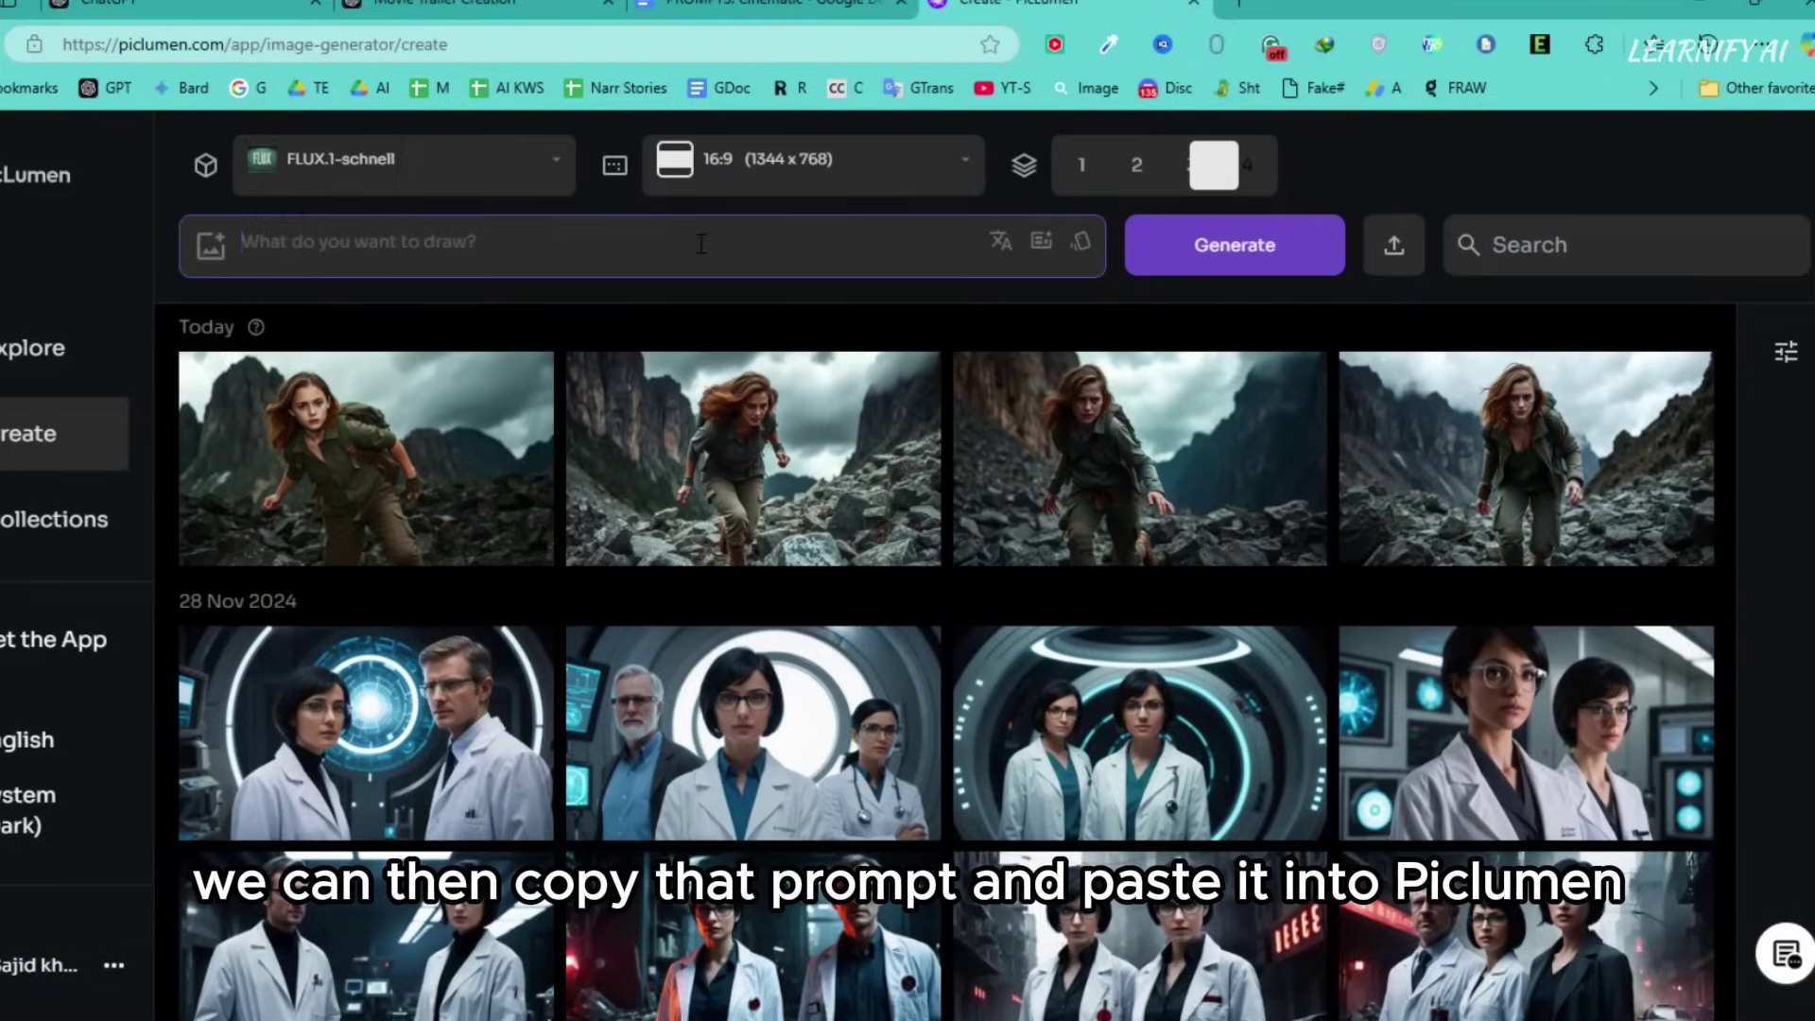
{"action": "key", "text": "ctrl+v"}
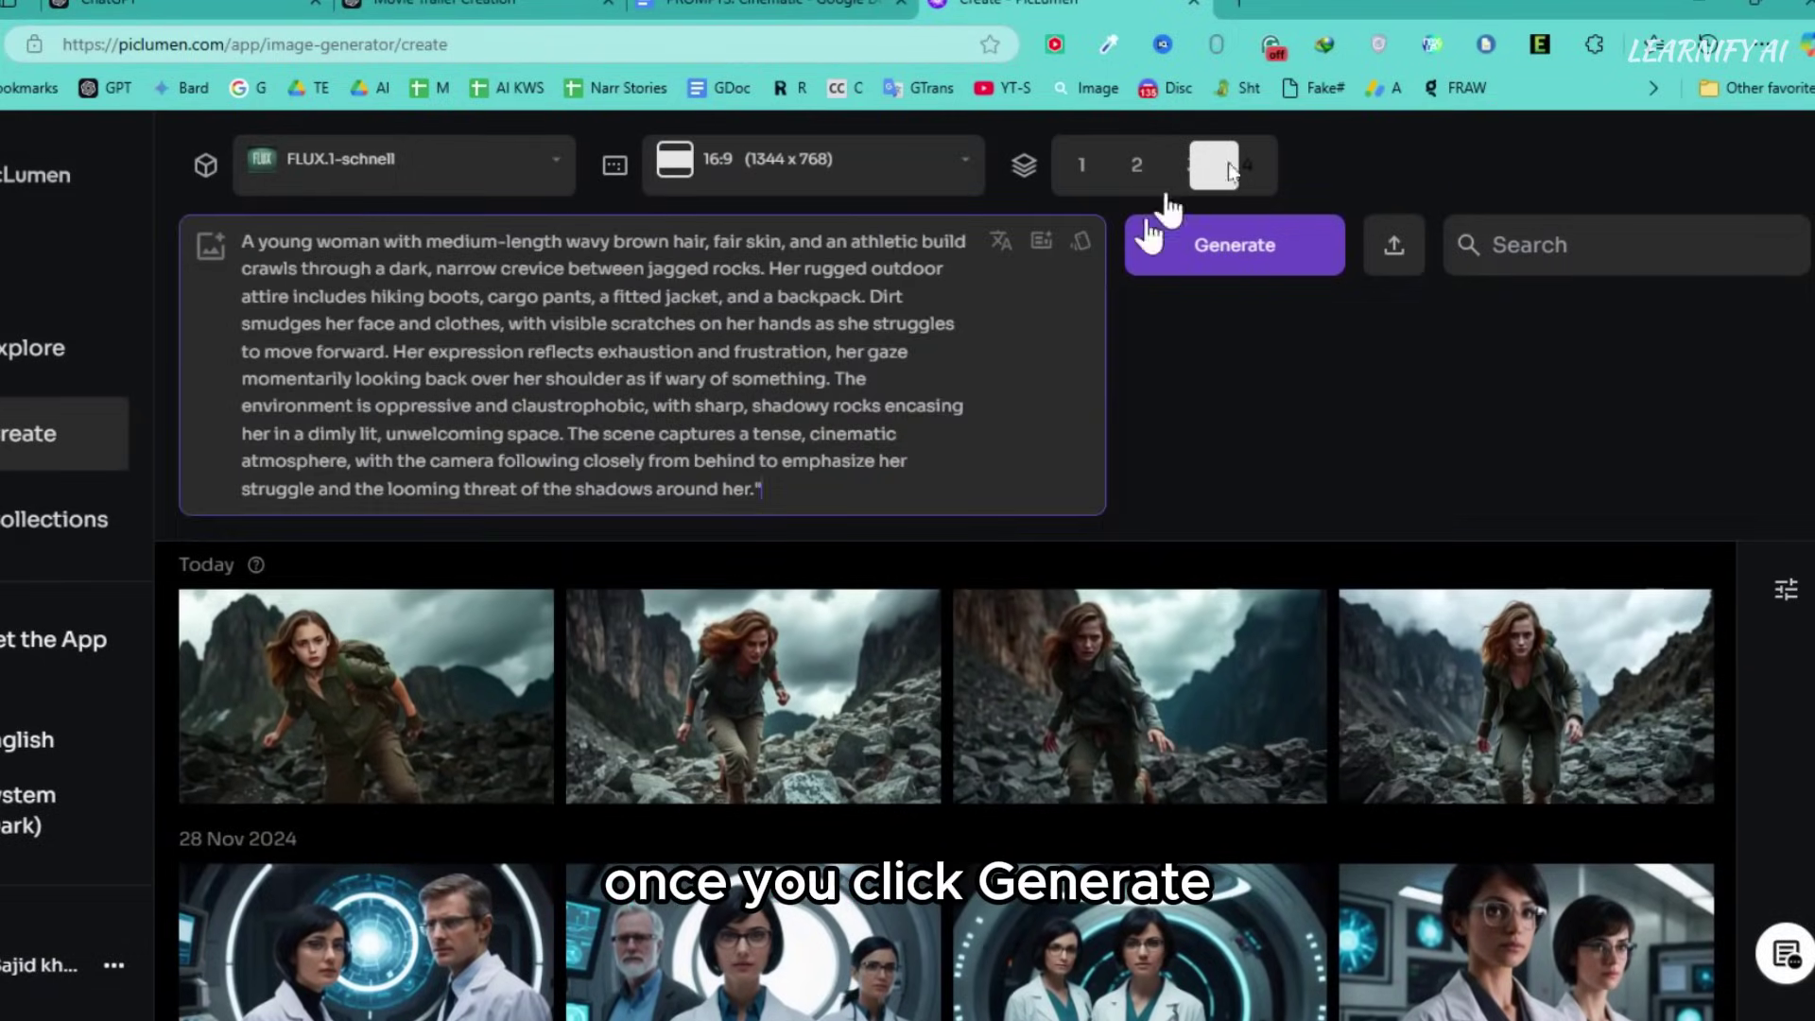
{"action": "left_click", "coordinate": [1263, 248]}
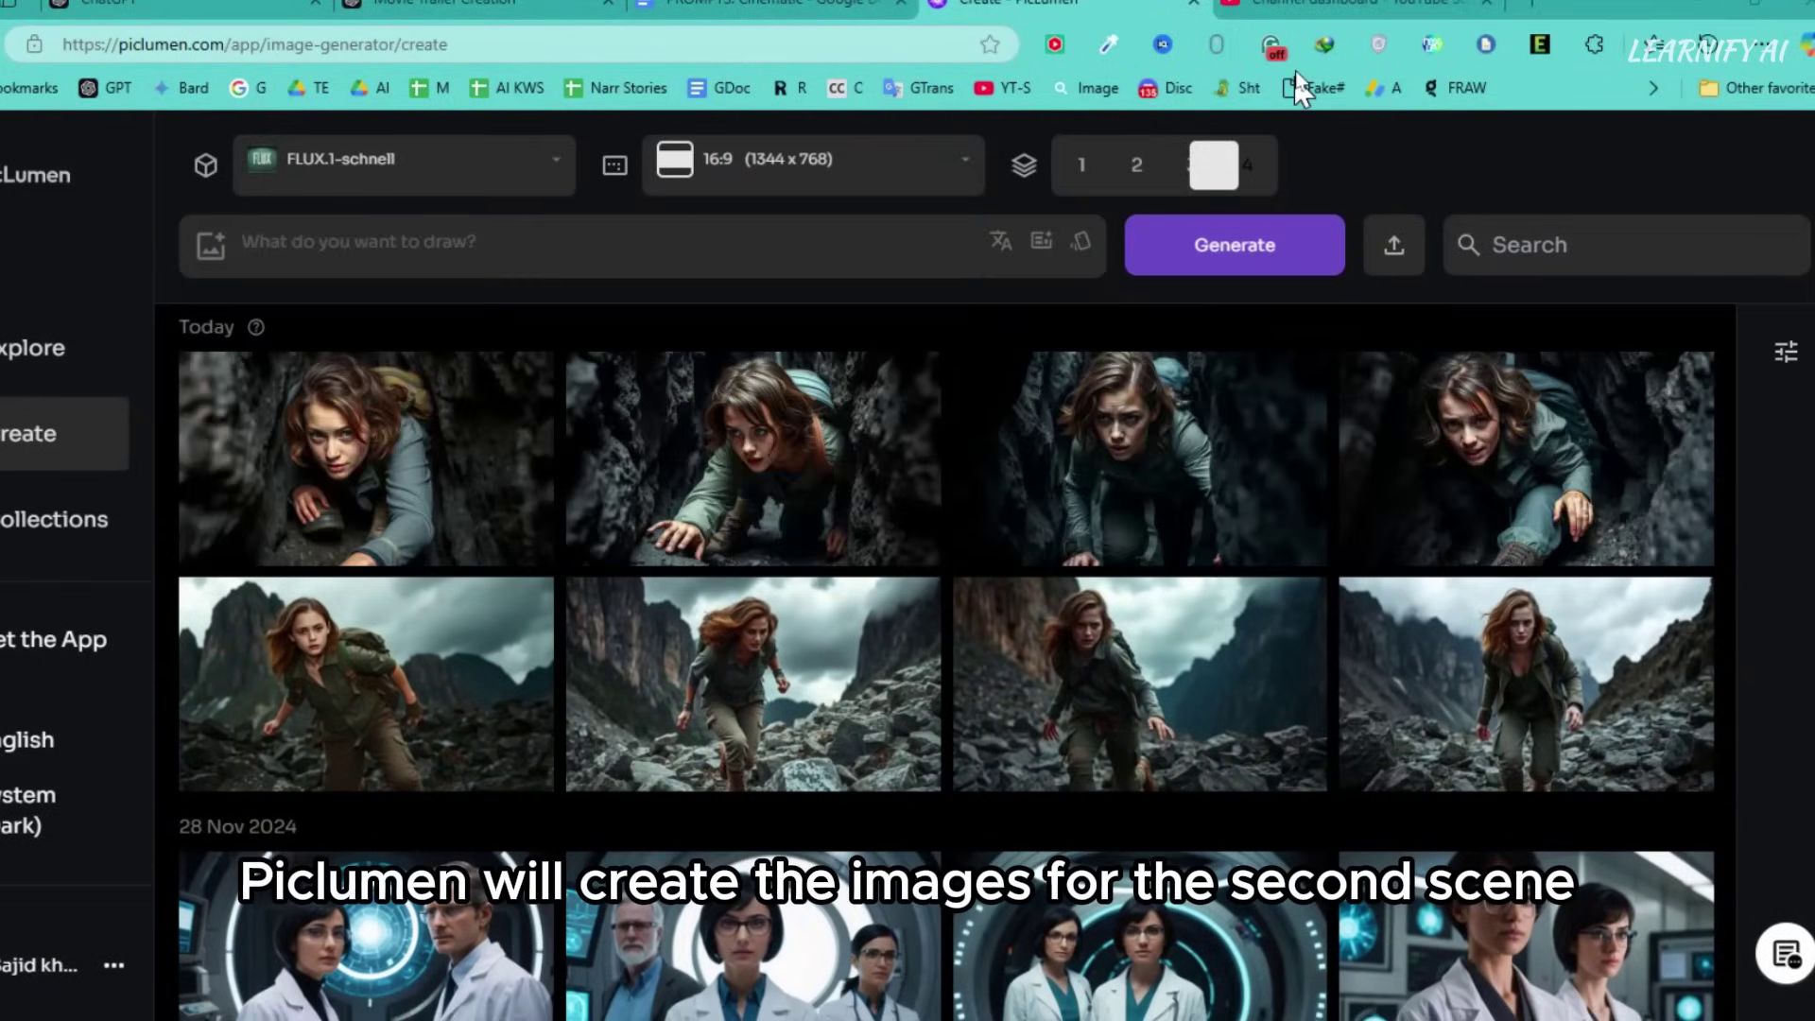
Compare a Scene 1 image with the fourth crevice image at full size, and download the crevice image as PNG (Lossless).
{"action": "left_click", "coordinate": [1056, 486]}
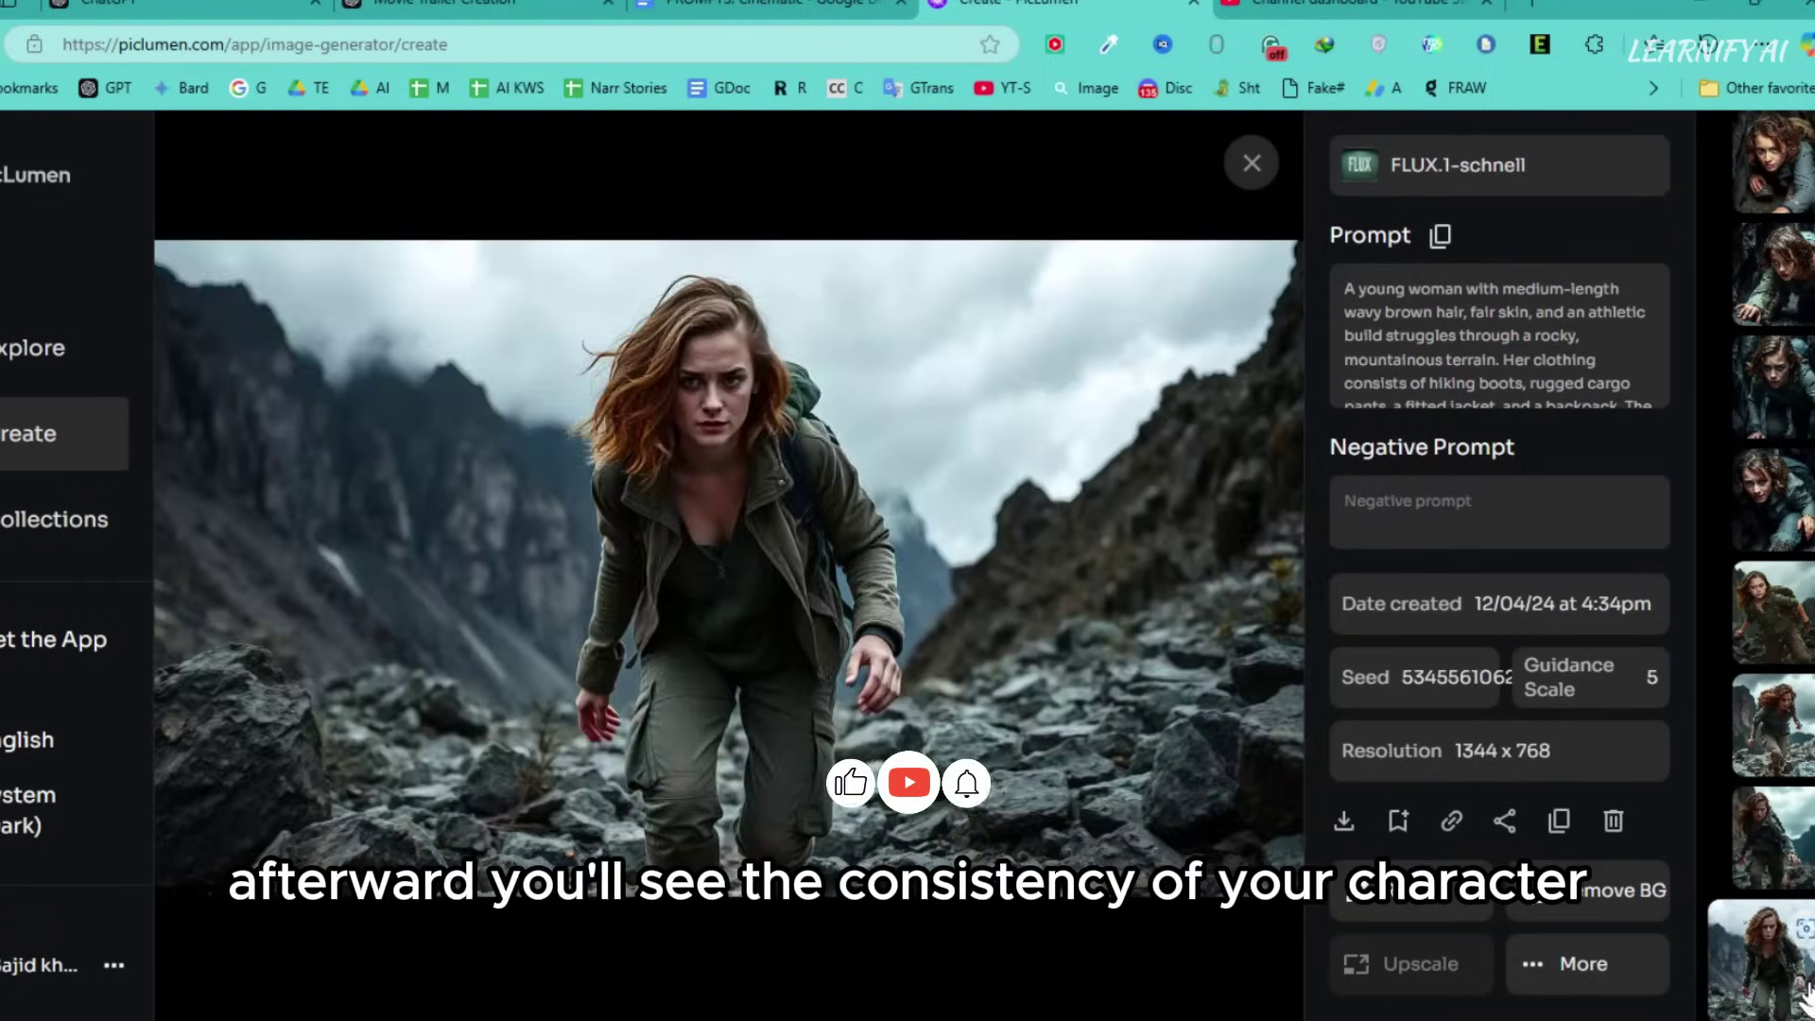
{"action": "left_click", "coordinate": [1742, 516]}
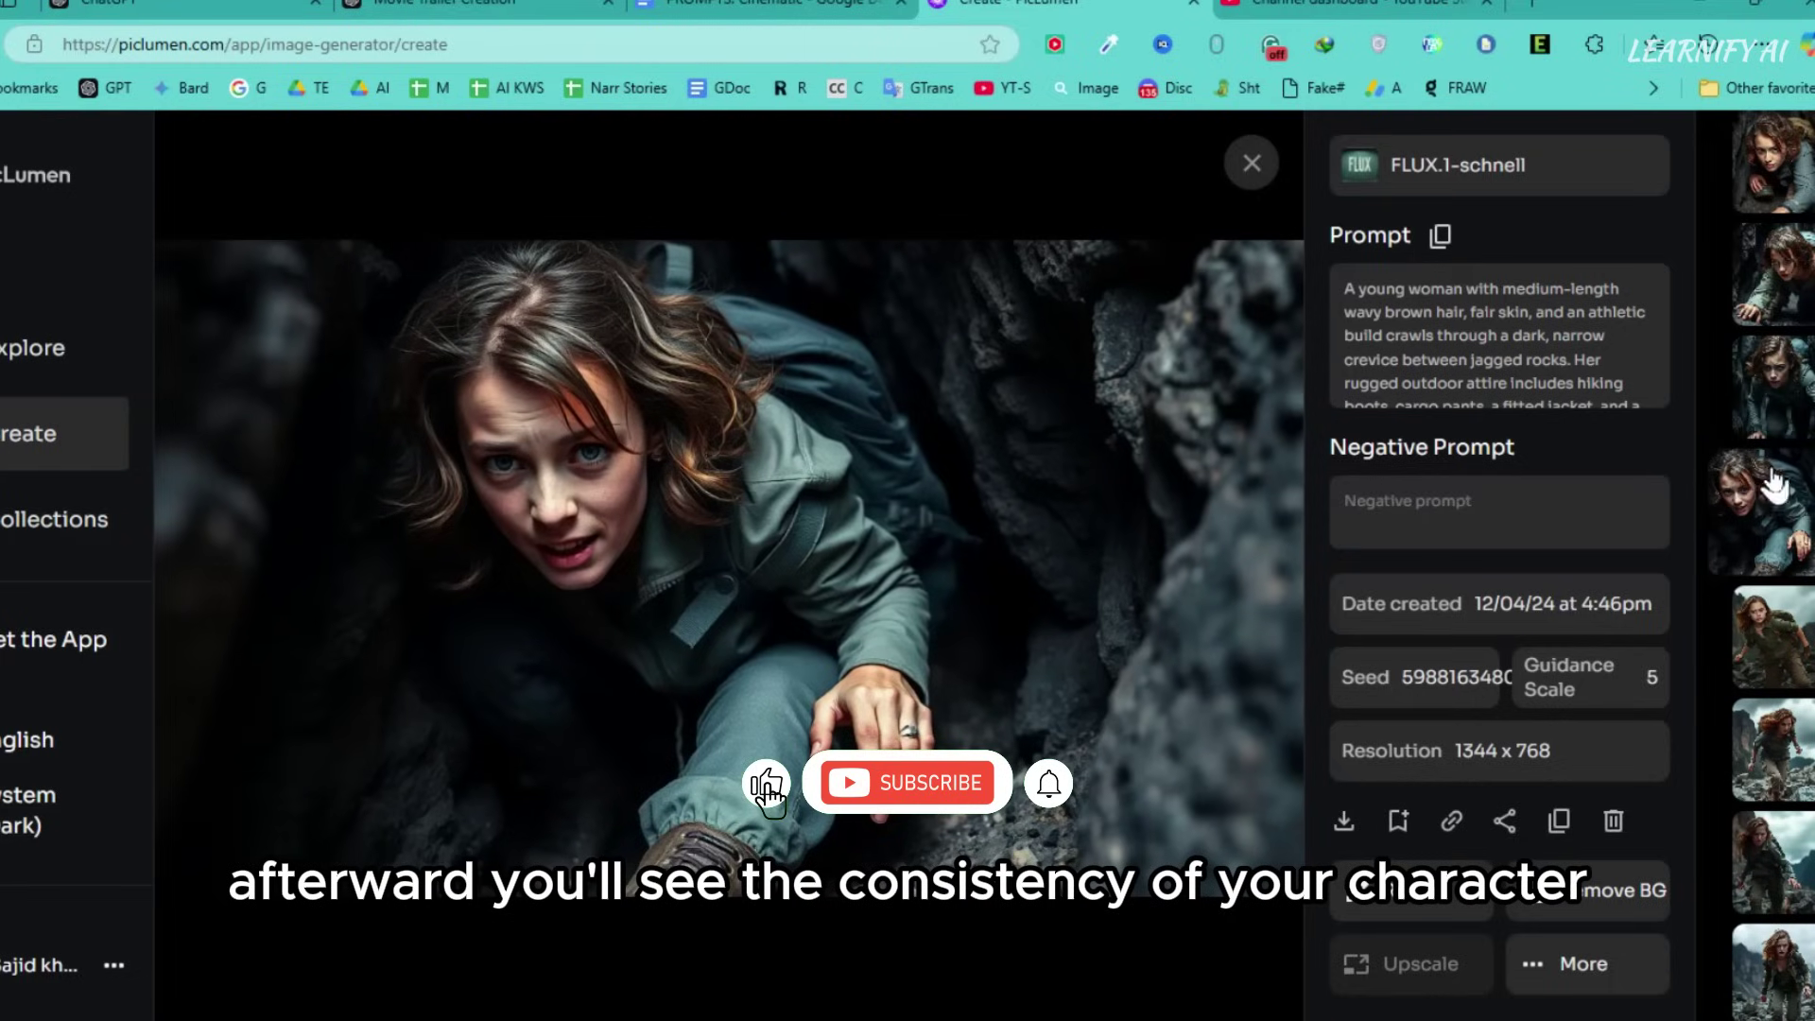
{"action": "left_click", "coordinate": [1344, 821]}
{"action": "left_click", "coordinate": [1399, 944]}
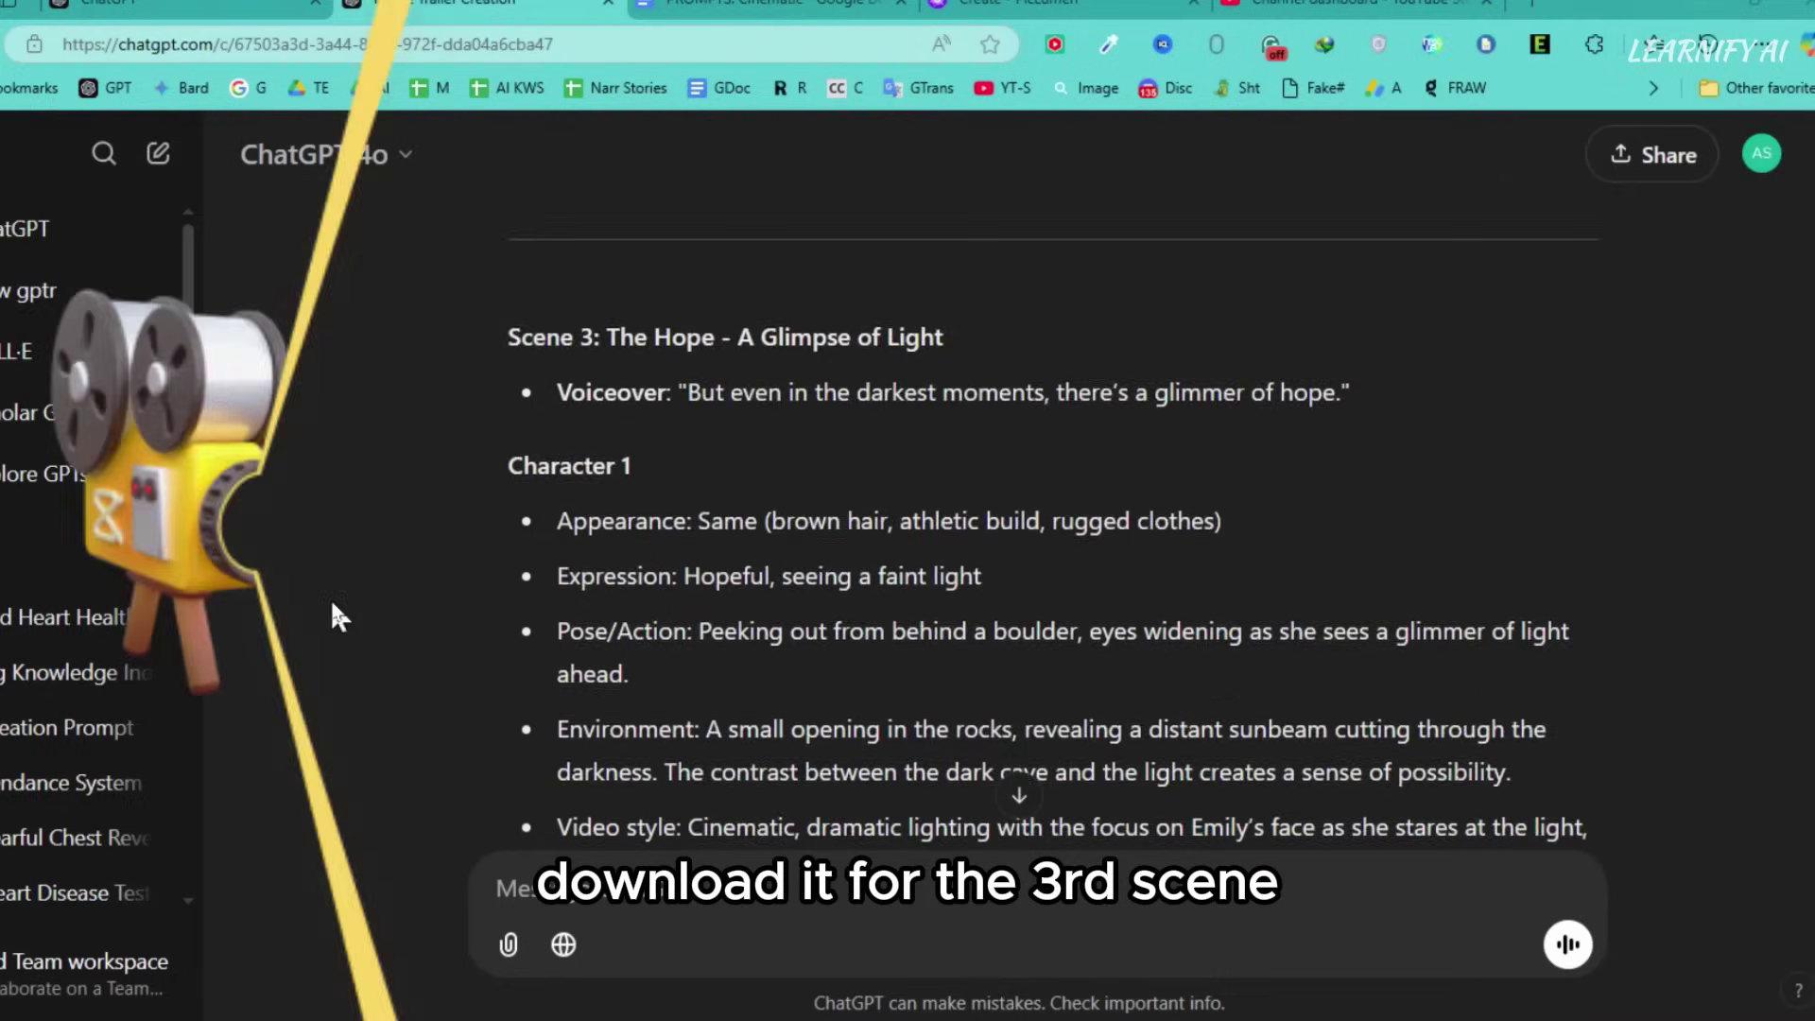
From ChatGPT's Scene 3, set the document's Expression to "Hopeful, seeing a faint light" and Pose/Action to the text beginning "Peeking out from behind a boulder".
{"action": "scroll", "coordinate": [339, 616], "scroll_direction": "down", "scroll_amount": 1}
{"action": "left_click_drag", "start_coordinate": [684, 453], "coordinate": [981, 454]}
{"action": "right_click", "coordinate": [1040, 456]}
{"action": "left_click", "coordinate": [1093, 466]}
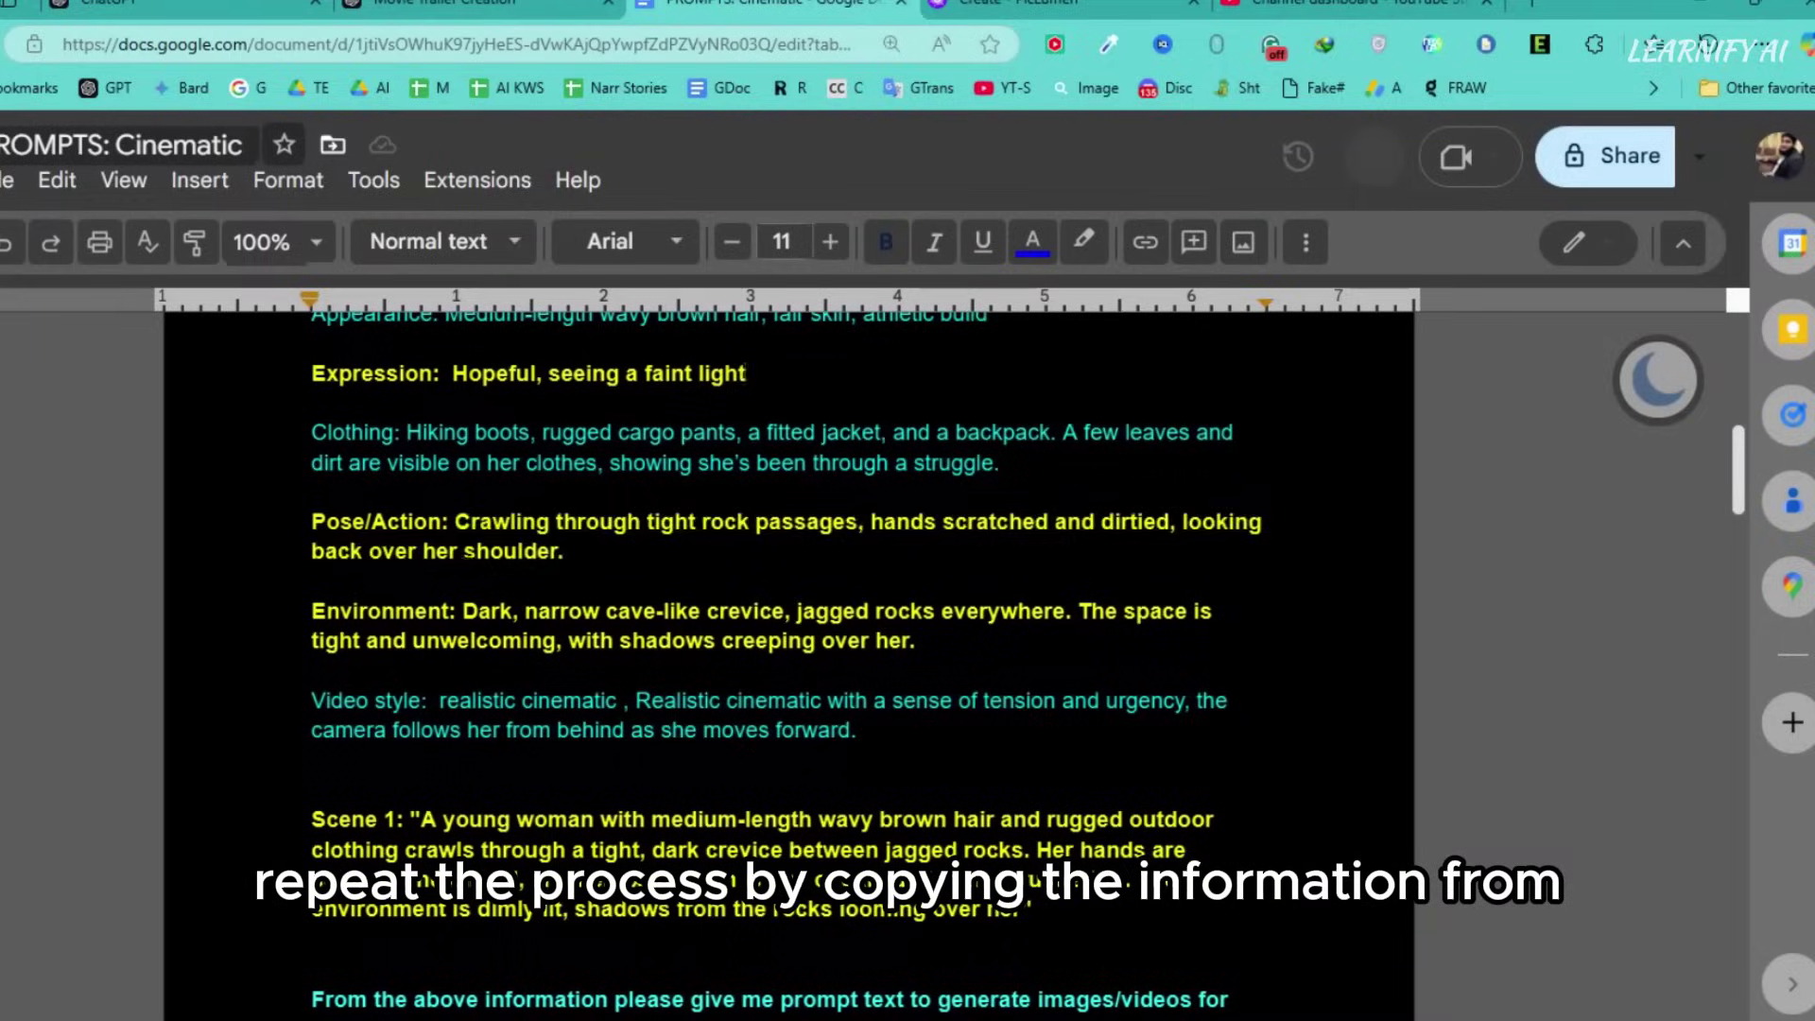
{"action": "type", "text": "Peeking out from behind a boulder, eyes widening as she sees a glimmer of light ahead."}
Replace the document's Environment text and quoted scene description with ChatGPT's Scene 3 environment ("A small opening in the rocks…") and Scene 3 image prompt.
{"action": "left_click_drag", "start_coordinate": [706, 607], "coordinate": [1513, 650]}
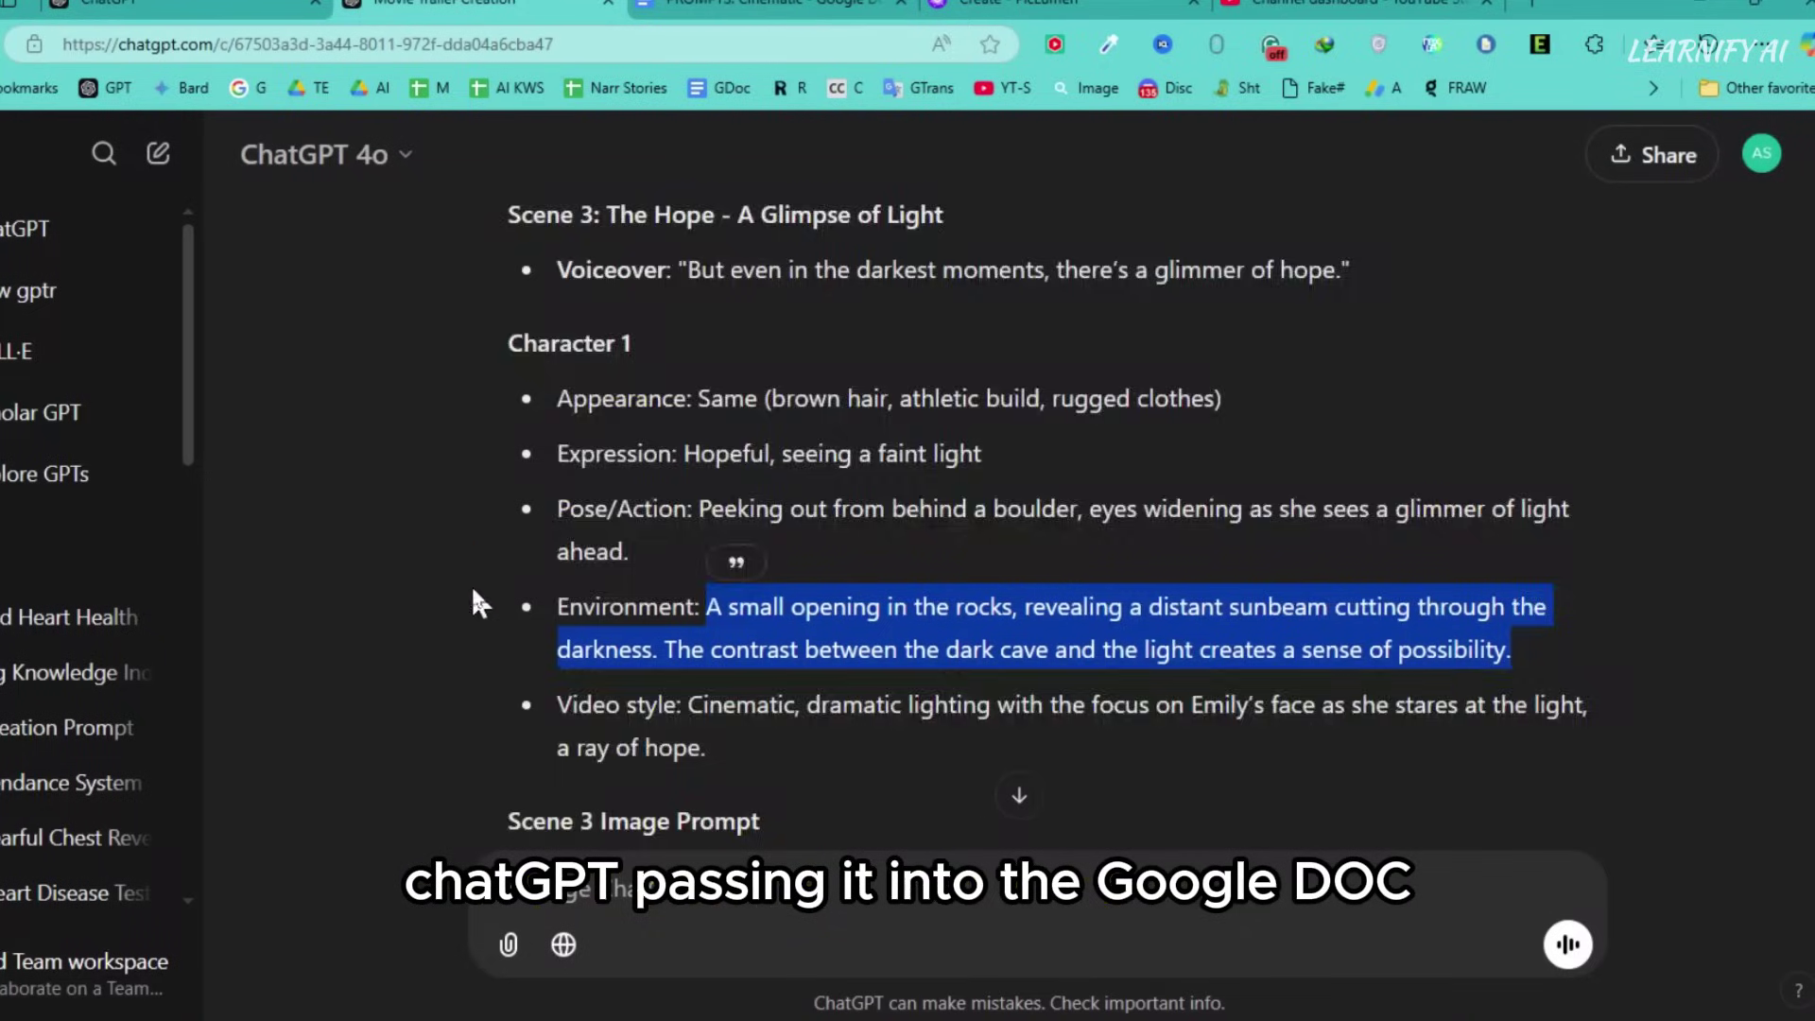
{"action": "scroll", "coordinate": [471, 596], "scroll_direction": "down", "scroll_amount": 4}
{"action": "left_click_drag", "start_coordinate": [734, 507], "coordinate": [936, 636]}
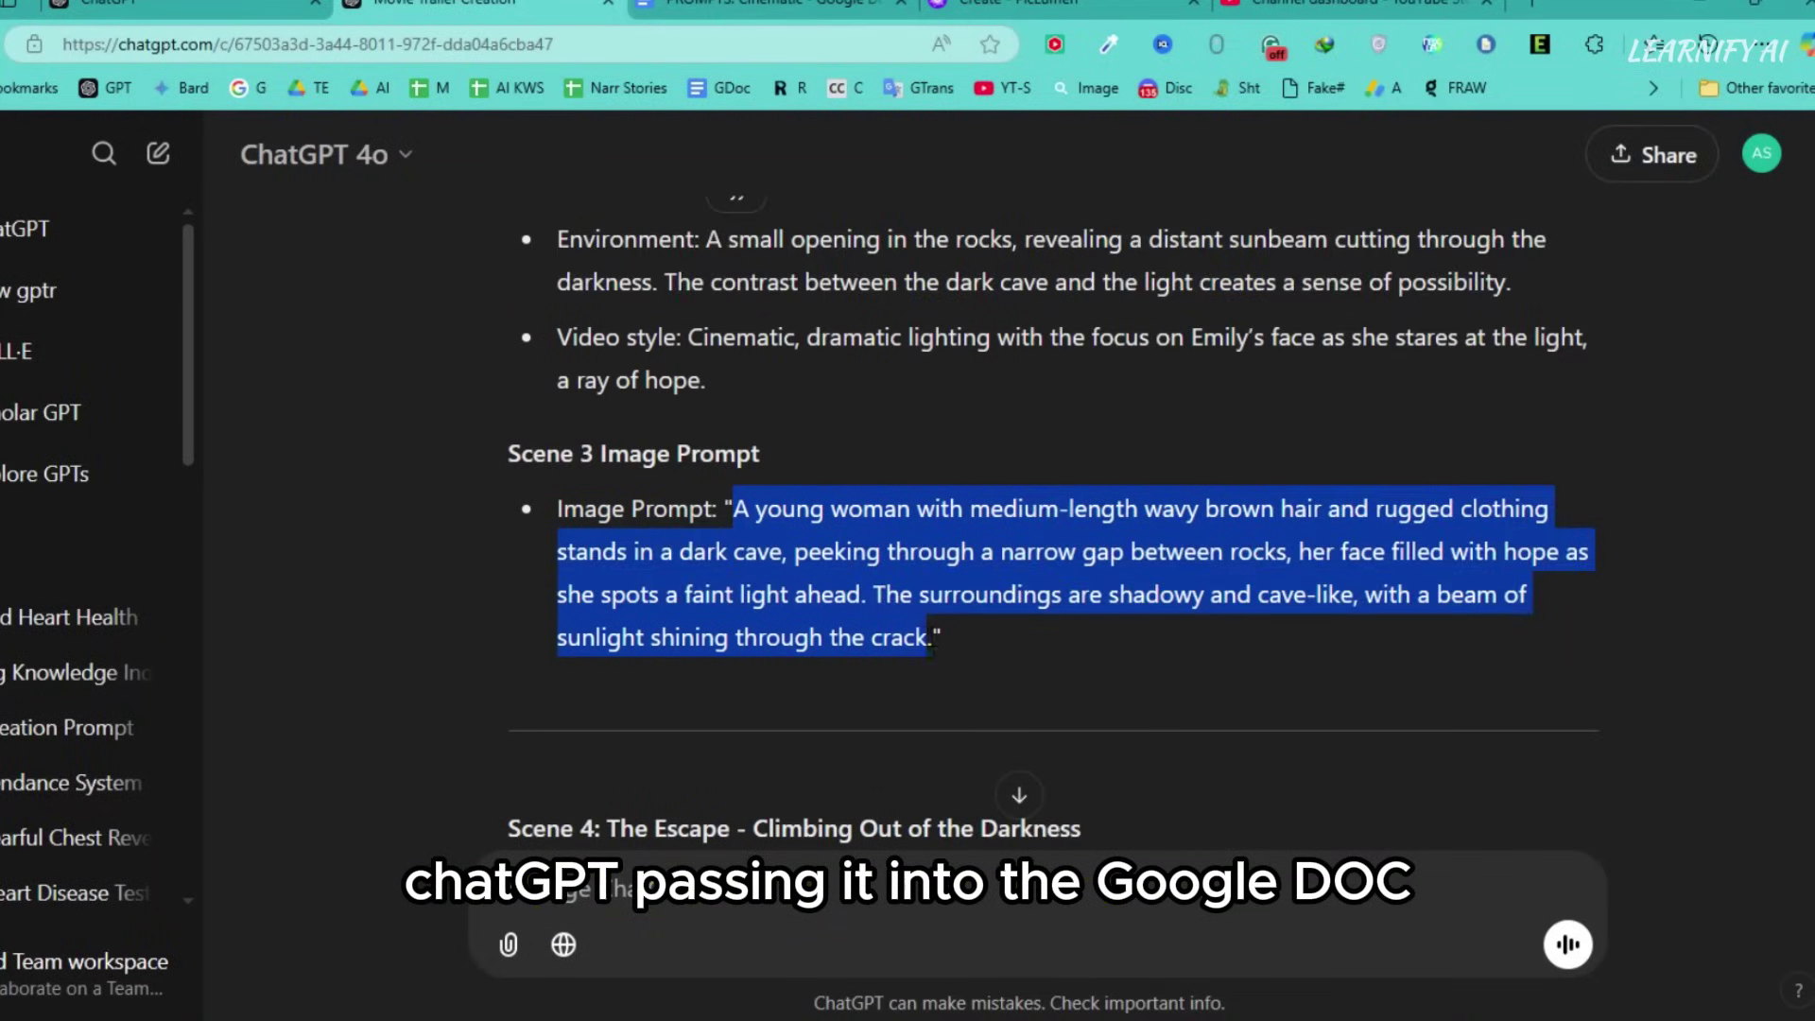
{"action": "type", "text": "A small opening in the rocks, revealing a distant sunbeam cutting through the darkness. The contrast between the dark cave and the light creates a sense of possibility."}
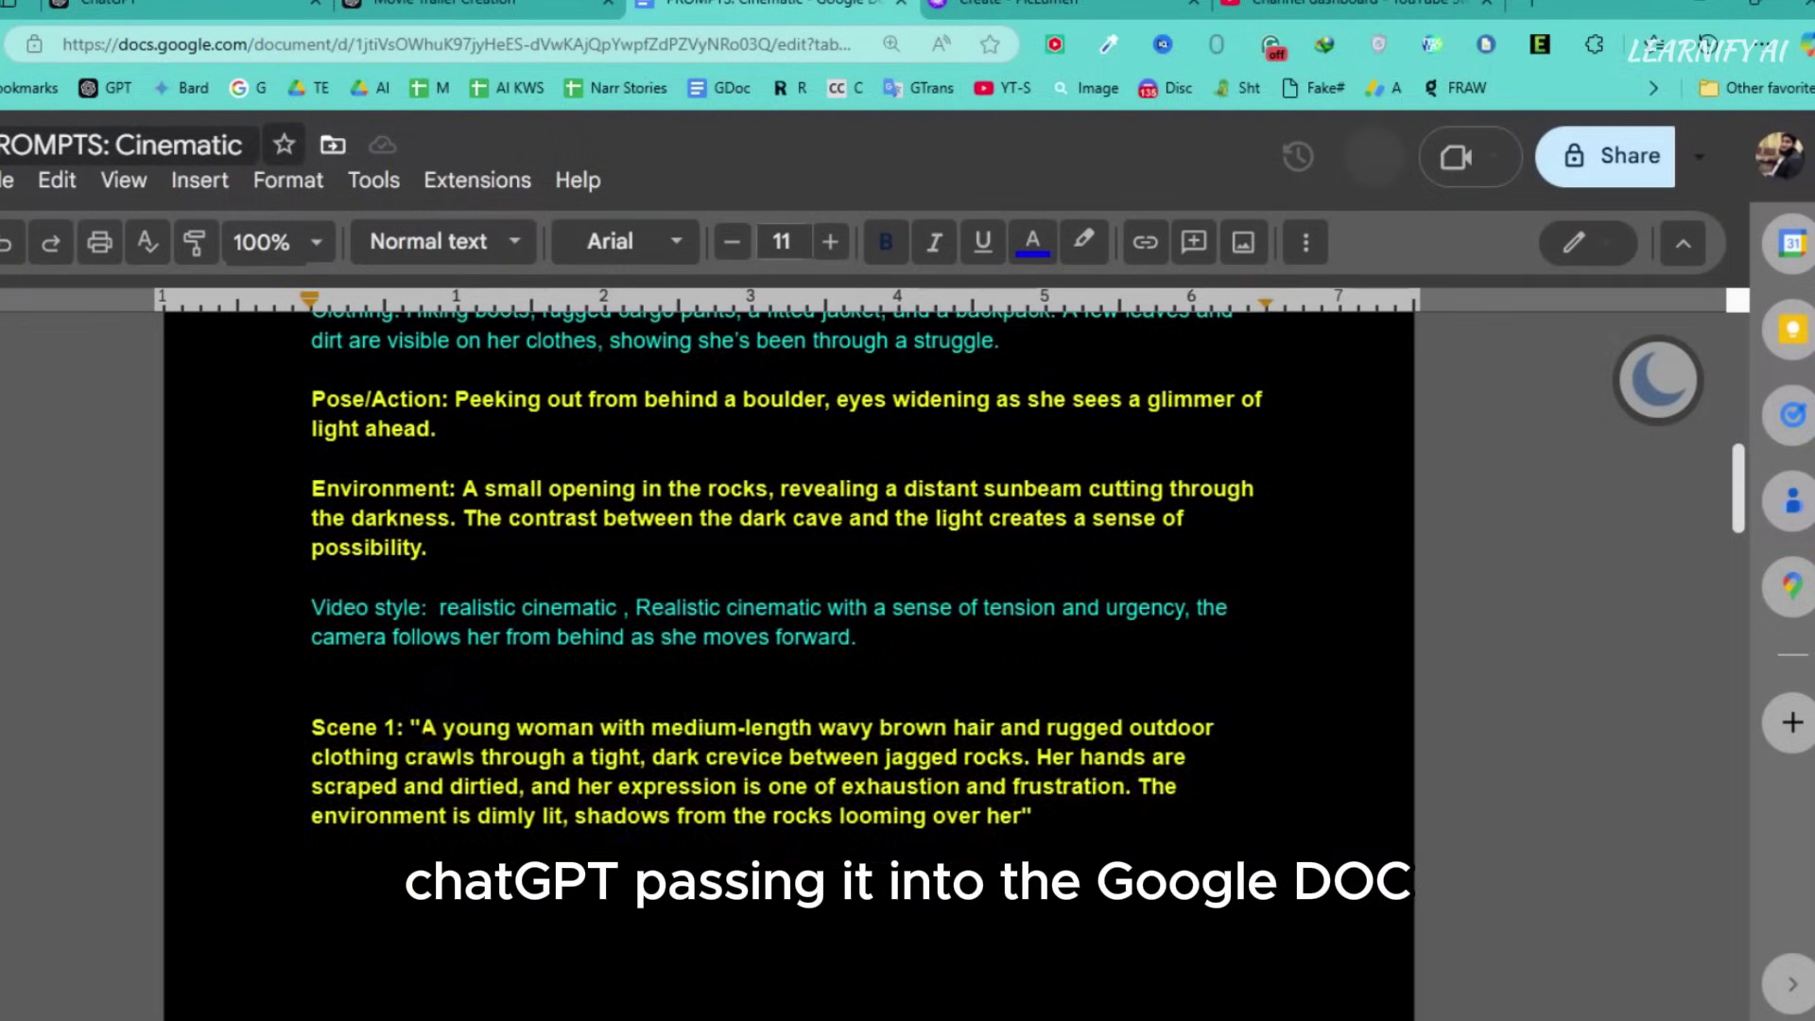
{"action": "type", "text": "\"A young woman with medium-length wavy brown hair and rugged clothing stands in a dark cave, peeking through a narrow gap between rocks, her face filled with hope as she spots a faint light ahead. The surroundings are shadowy and cave-like, with a beam of sunlight shining through the crack.\""}
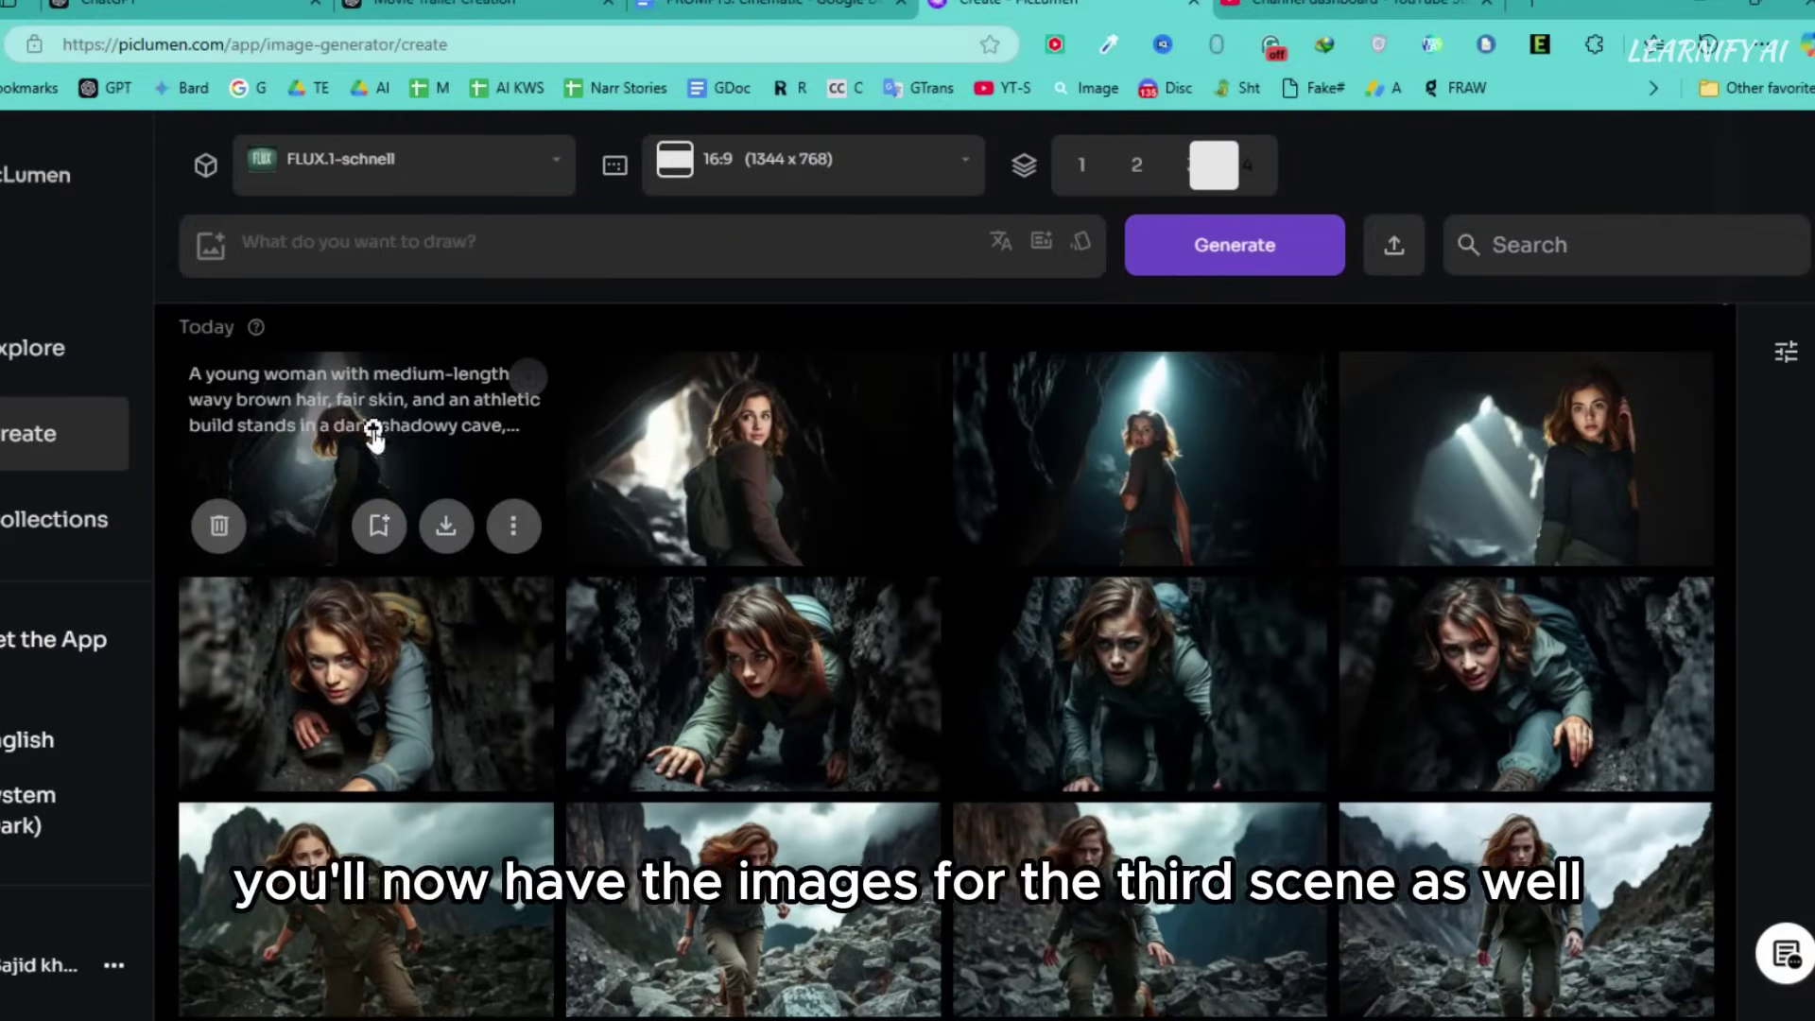
View the newly generated Scene 3 cave images in PicLumen at full size to compare them, and close the viewer.
{"action": "left_click", "coordinate": [455, 547]}
{"action": "left_click", "coordinate": [1738, 300]}
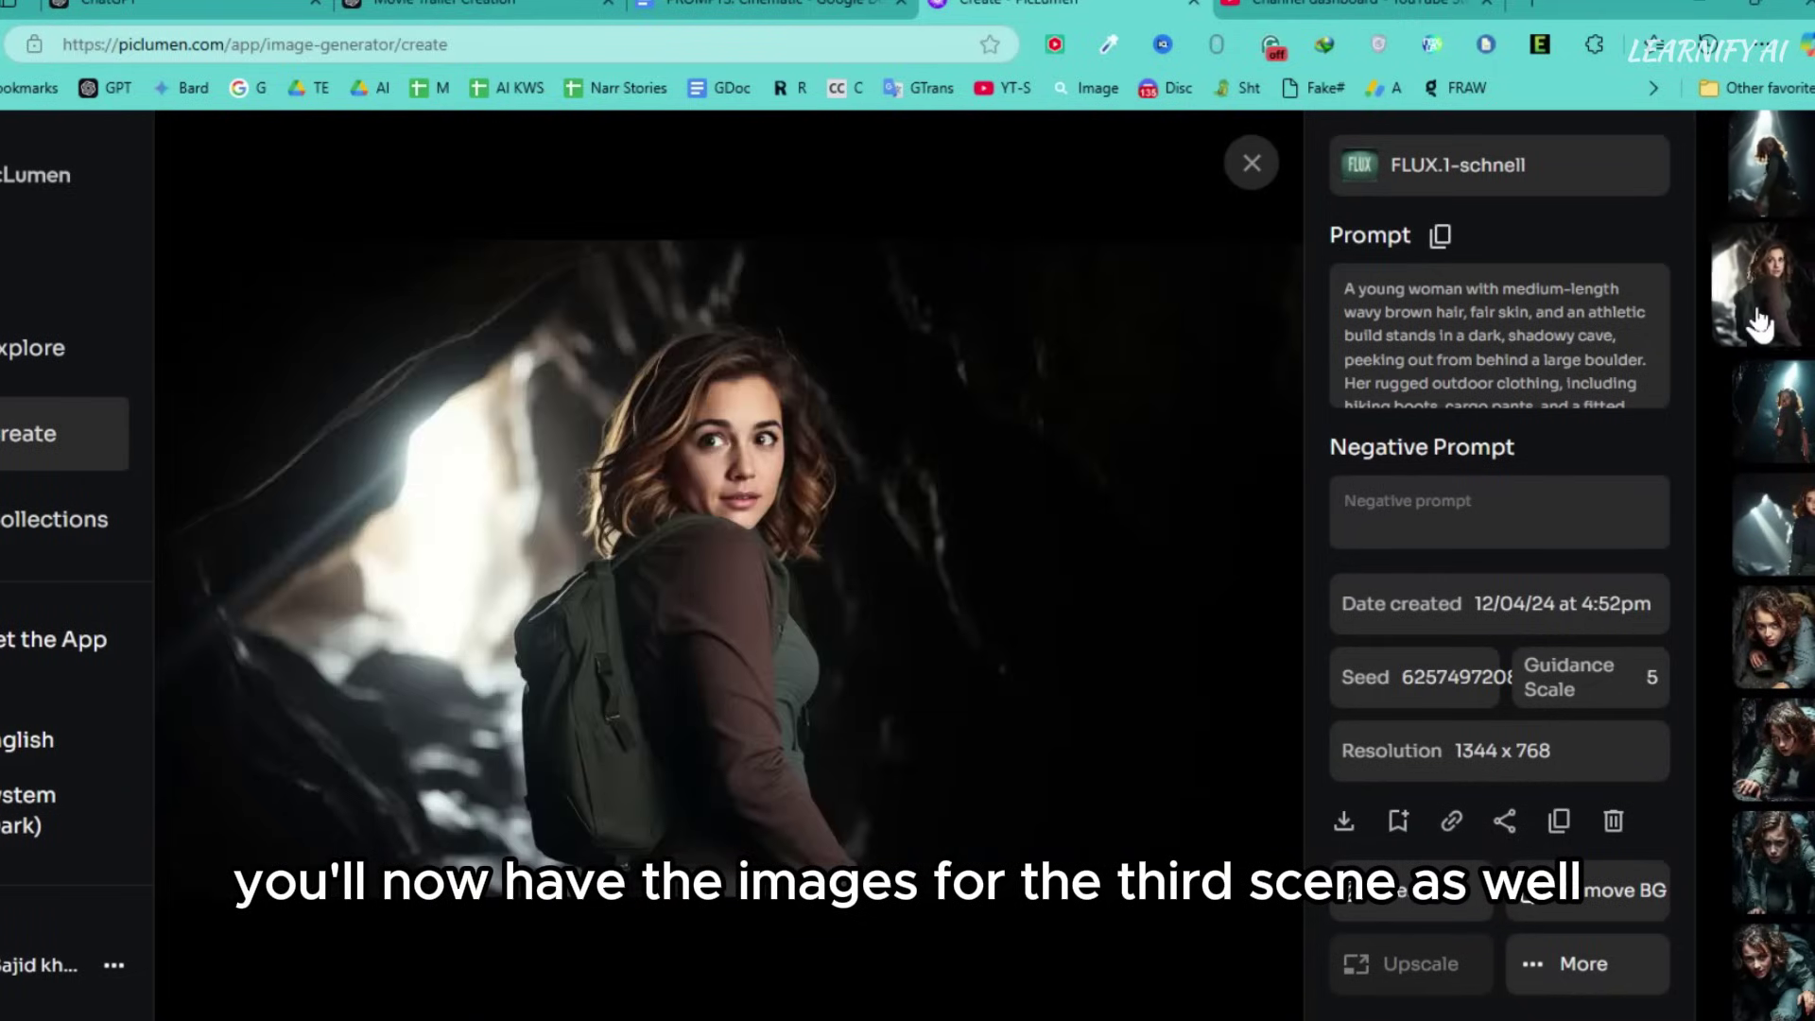
{"action": "left_click", "coordinate": [1744, 425]}
{"action": "left_click", "coordinate": [1763, 524]}
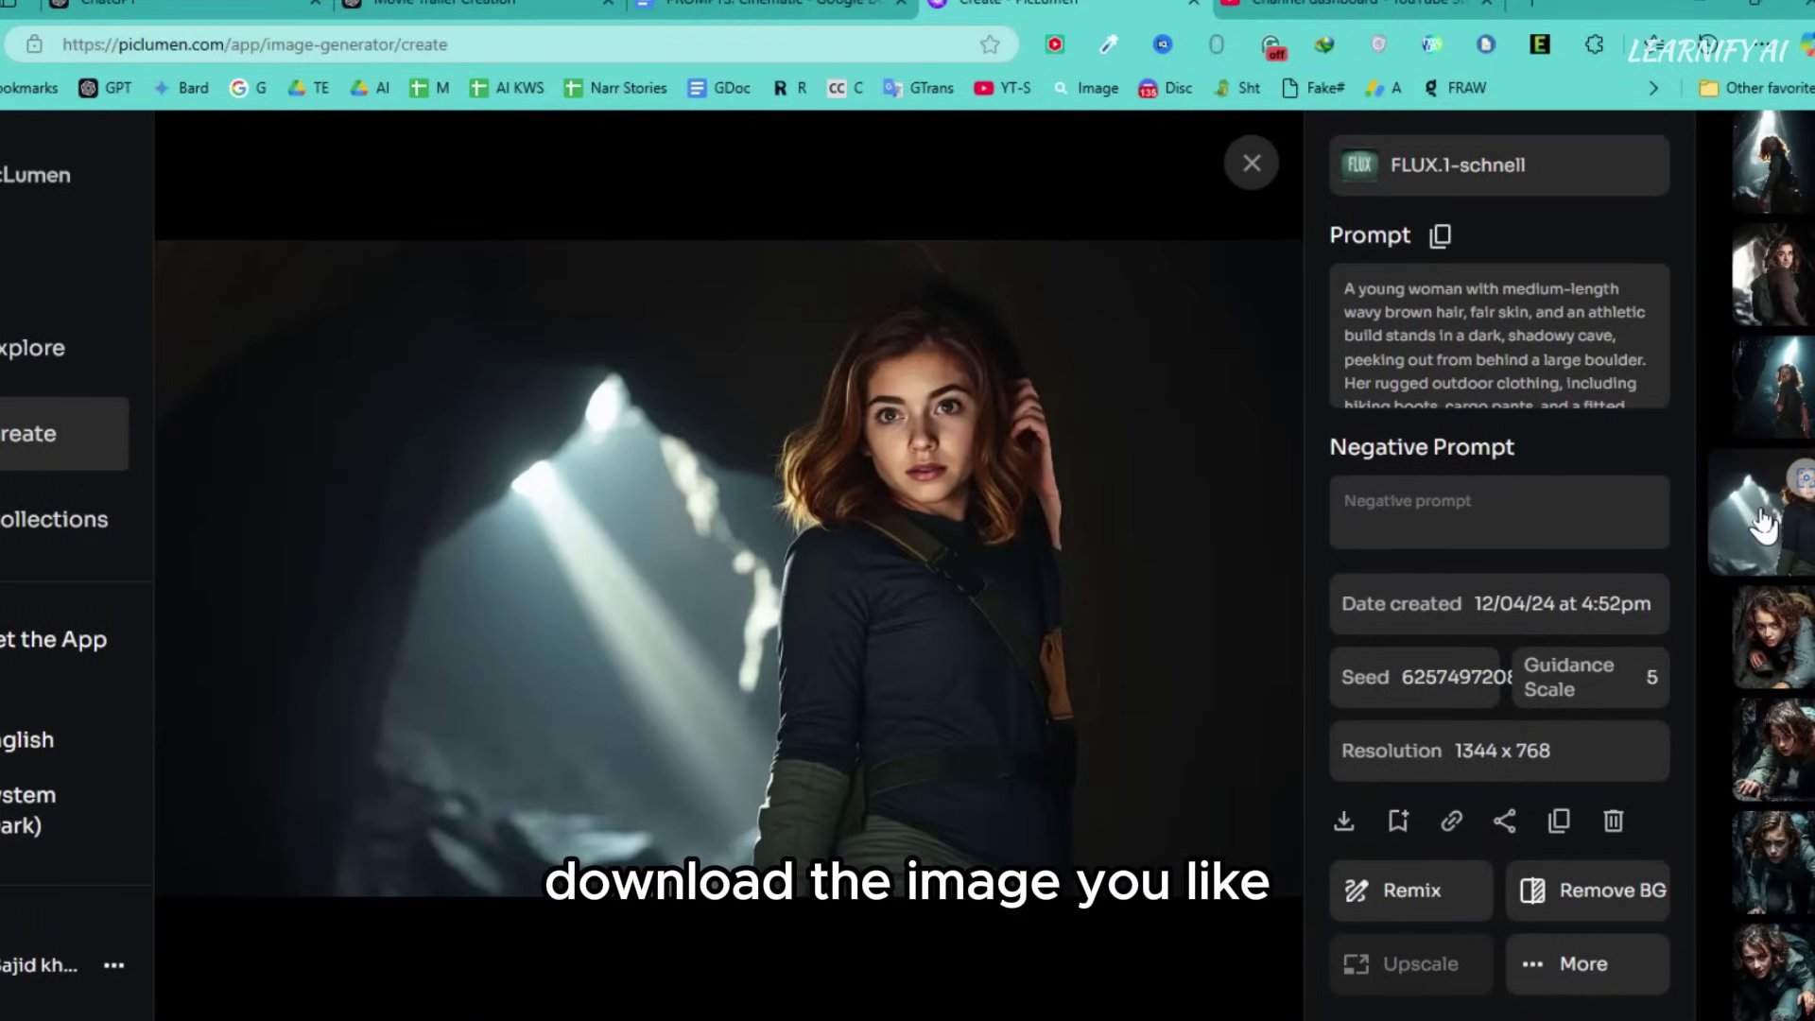
{"action": "left_click", "coordinate": [1760, 397]}
{"action": "left_click", "coordinate": [1773, 302]}
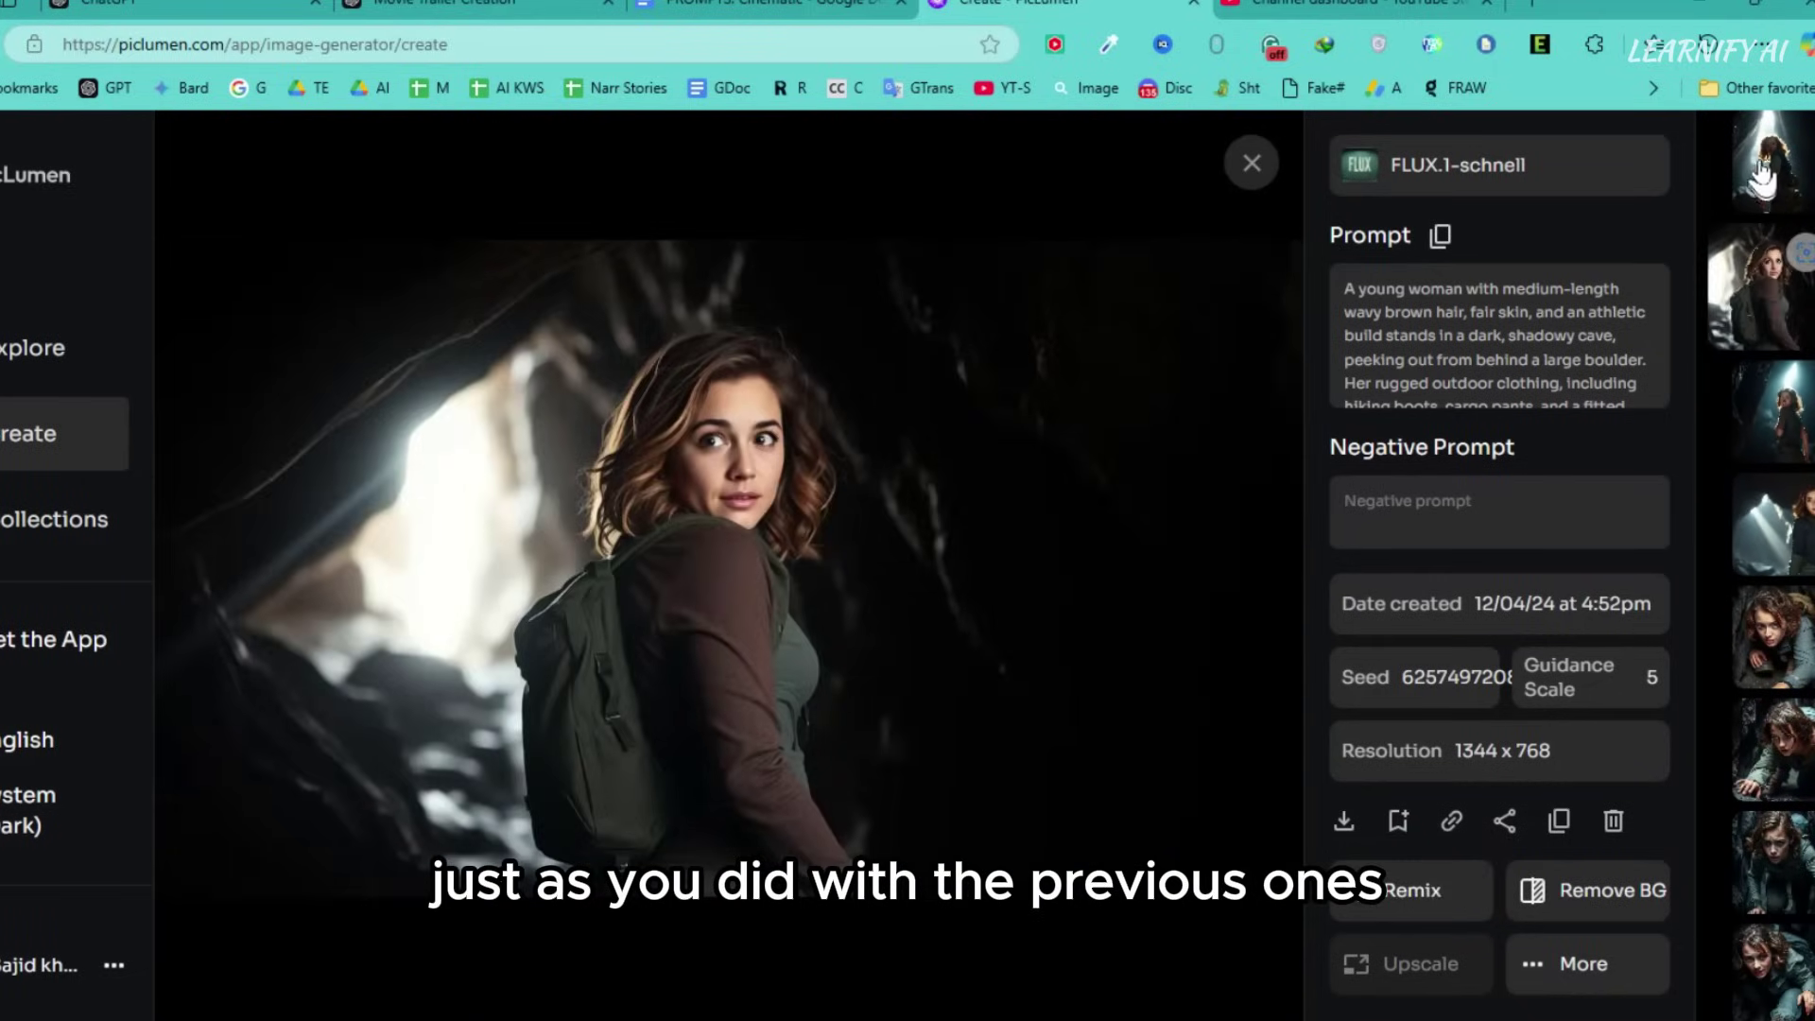
{"action": "left_click", "coordinate": [1760, 170]}
{"action": "left_click", "coordinate": [1753, 312]}
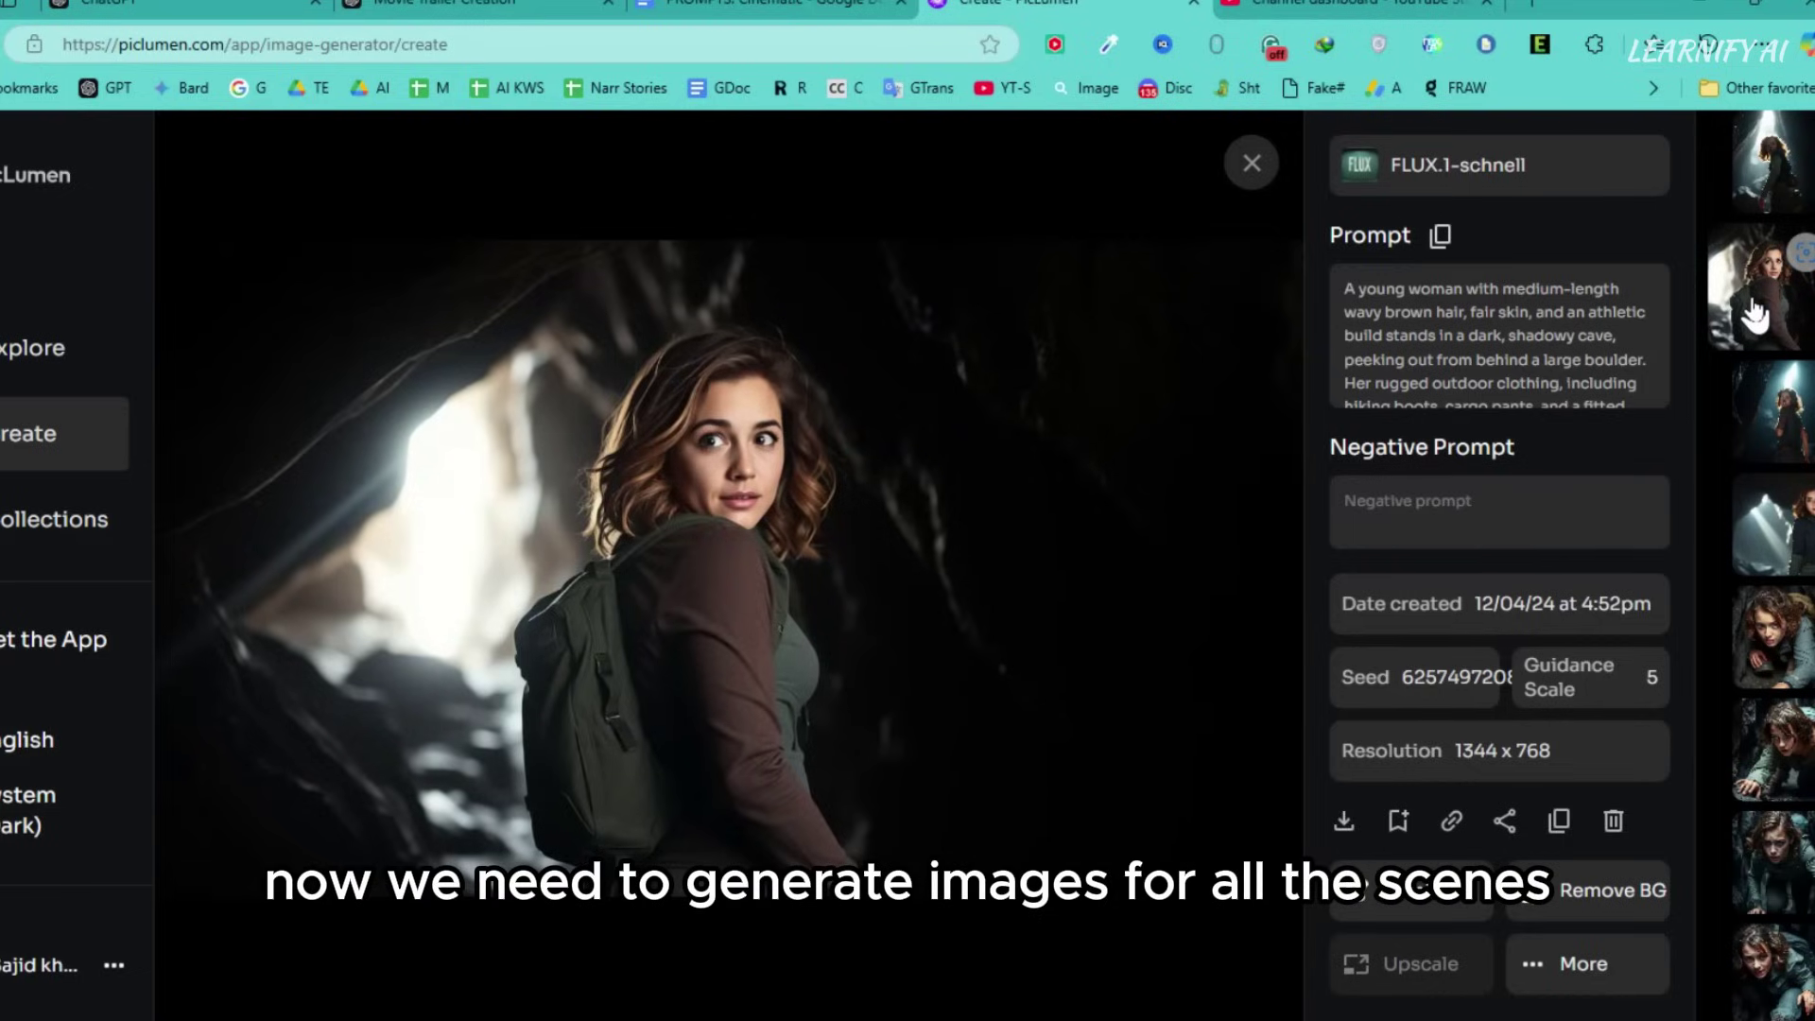
{"action": "scroll", "coordinate": [1493, 340], "scroll_direction": "down", "scroll_amount": 3}
{"action": "left_click", "coordinate": [1251, 163]}
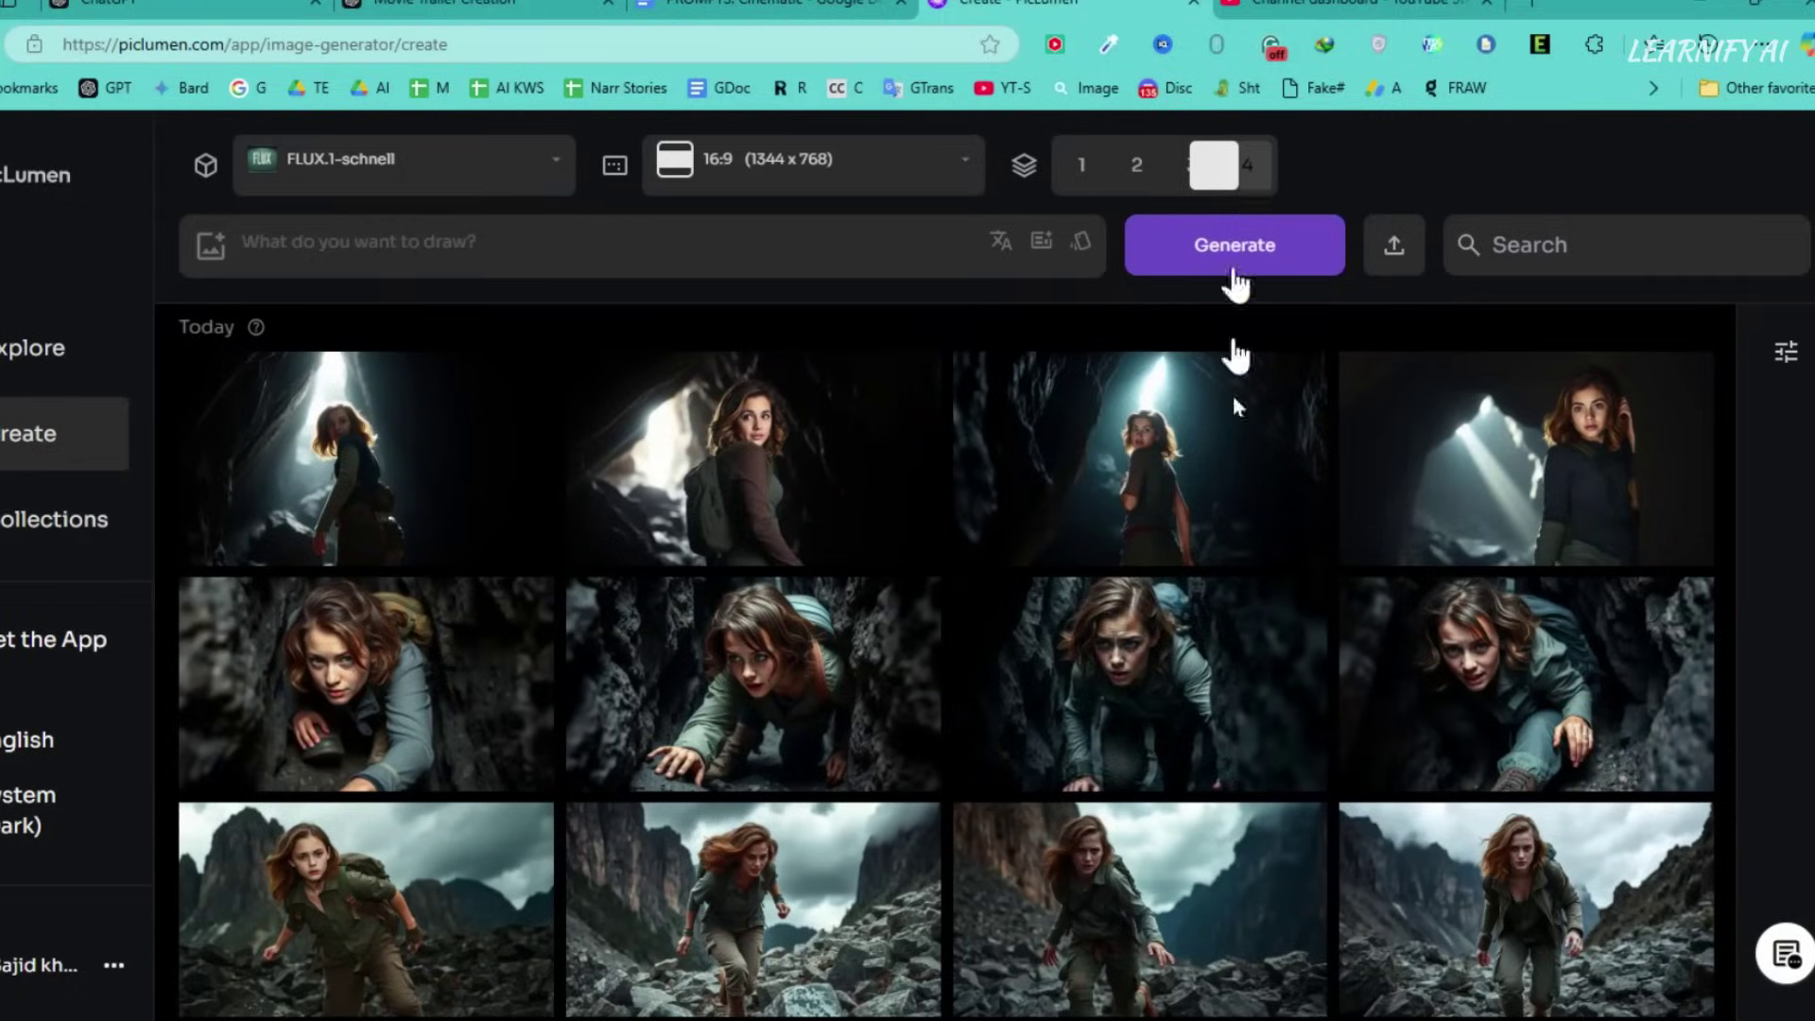
Step back from the fourth Scene 3 cave image through the preceding ones at full size.
{"action": "left_click", "coordinate": [1437, 444]}
{"action": "key", "text": "Up"}
{"action": "key", "text": "Up"}
{"action": "left_click", "coordinate": [1343, 820]}
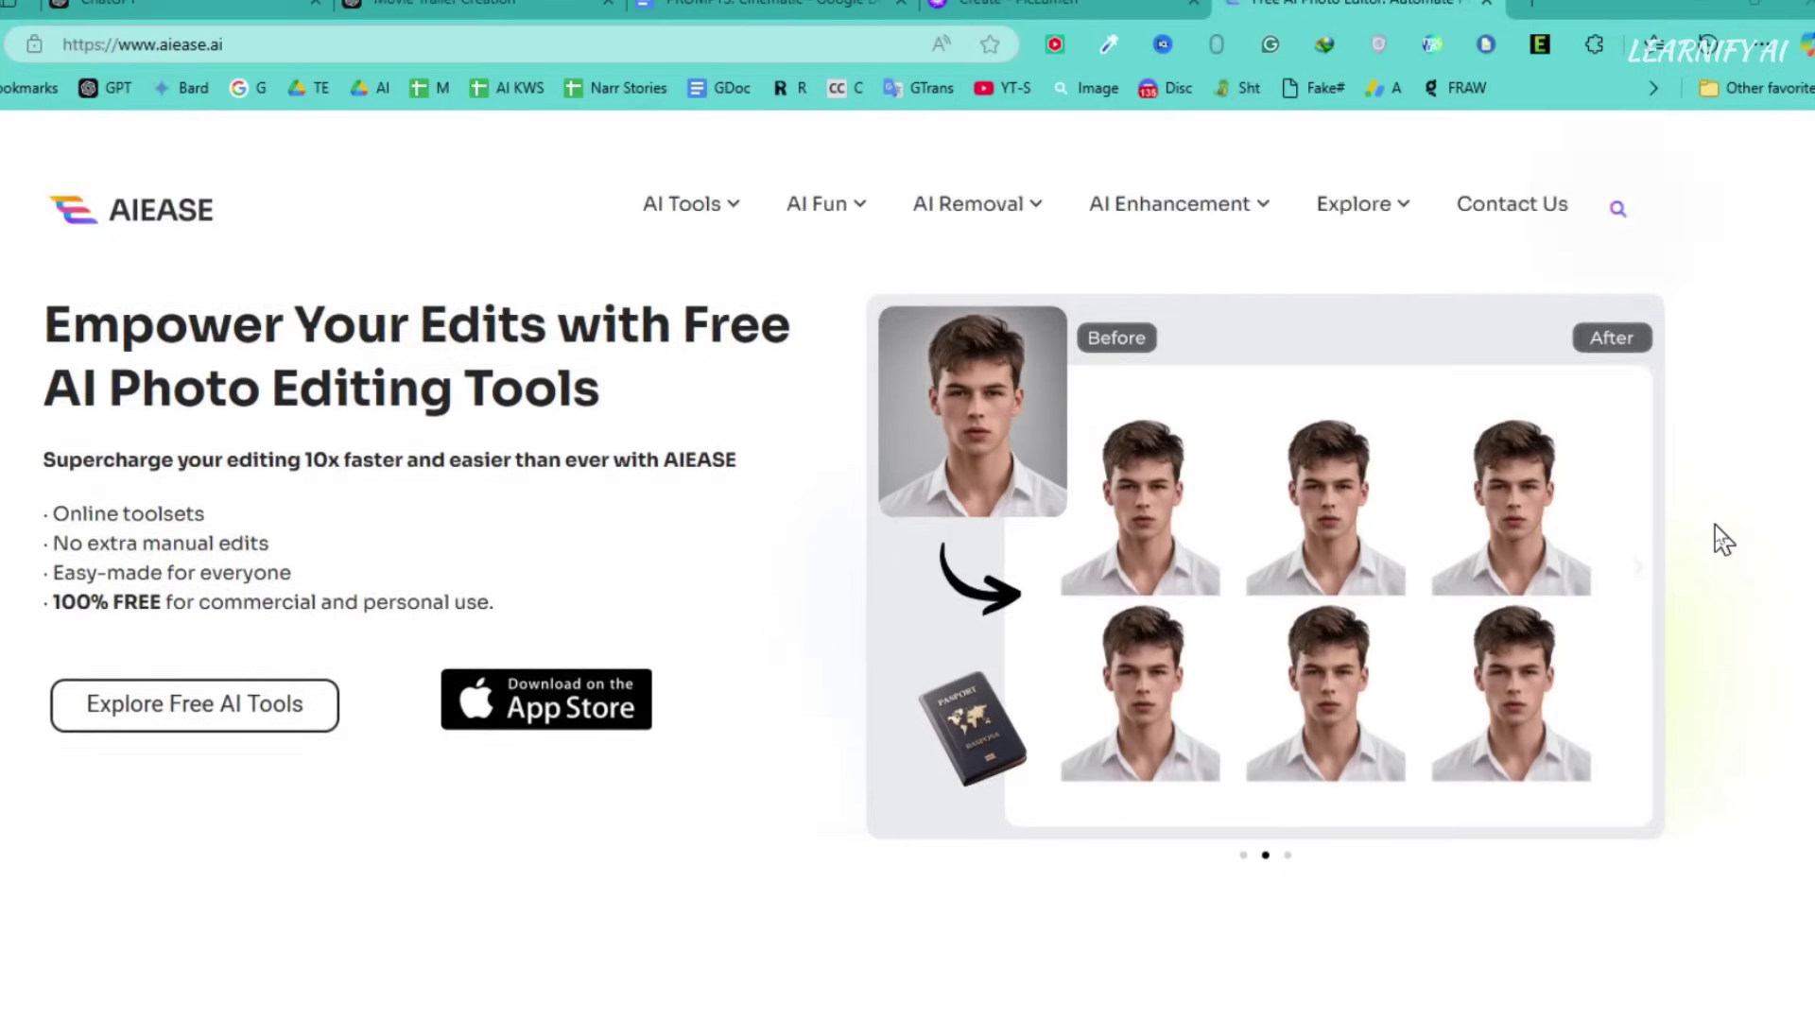
Examine the AIEASE home page, covering its AI features, use cases, tool advantages, sample edits and reviews.
{"action": "scroll", "coordinate": [1718, 539], "scroll_direction": "down", "scroll_amount": 2}
{"action": "scroll", "coordinate": [1718, 539], "scroll_direction": "down", "scroll_amount": 8}
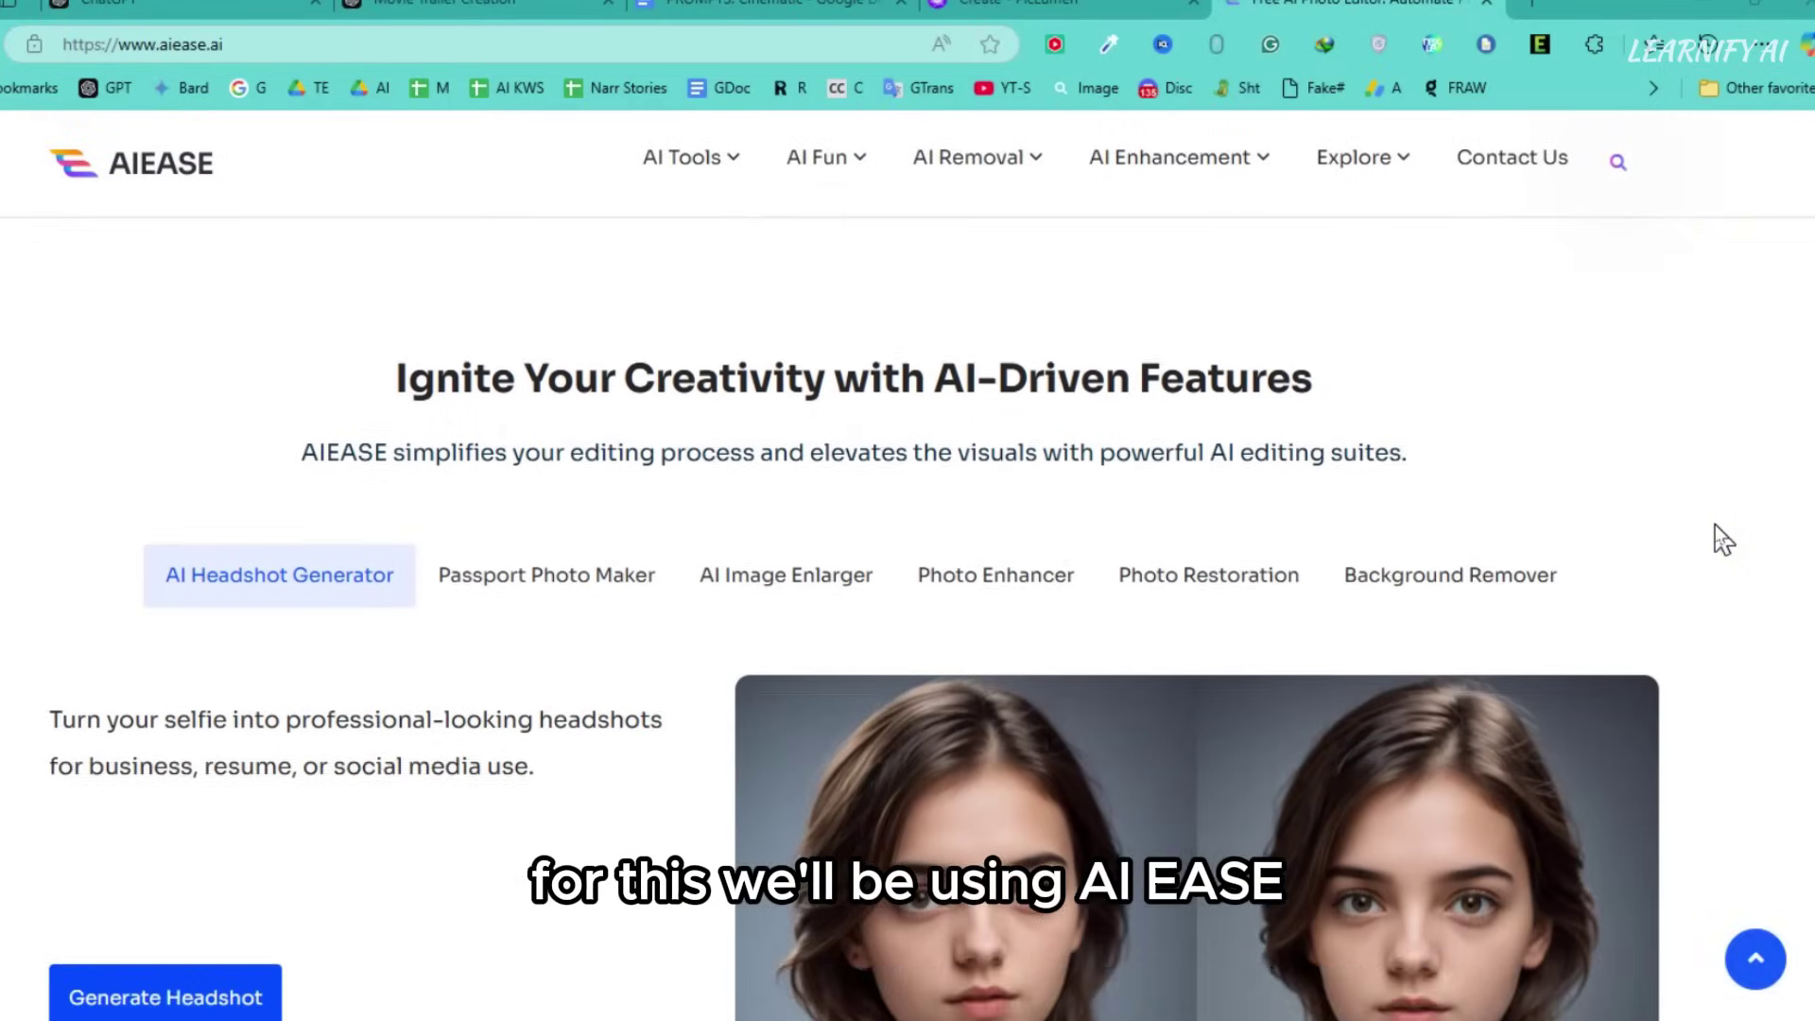
{"action": "scroll", "coordinate": [1722, 539], "scroll_direction": "down", "scroll_amount": 10}
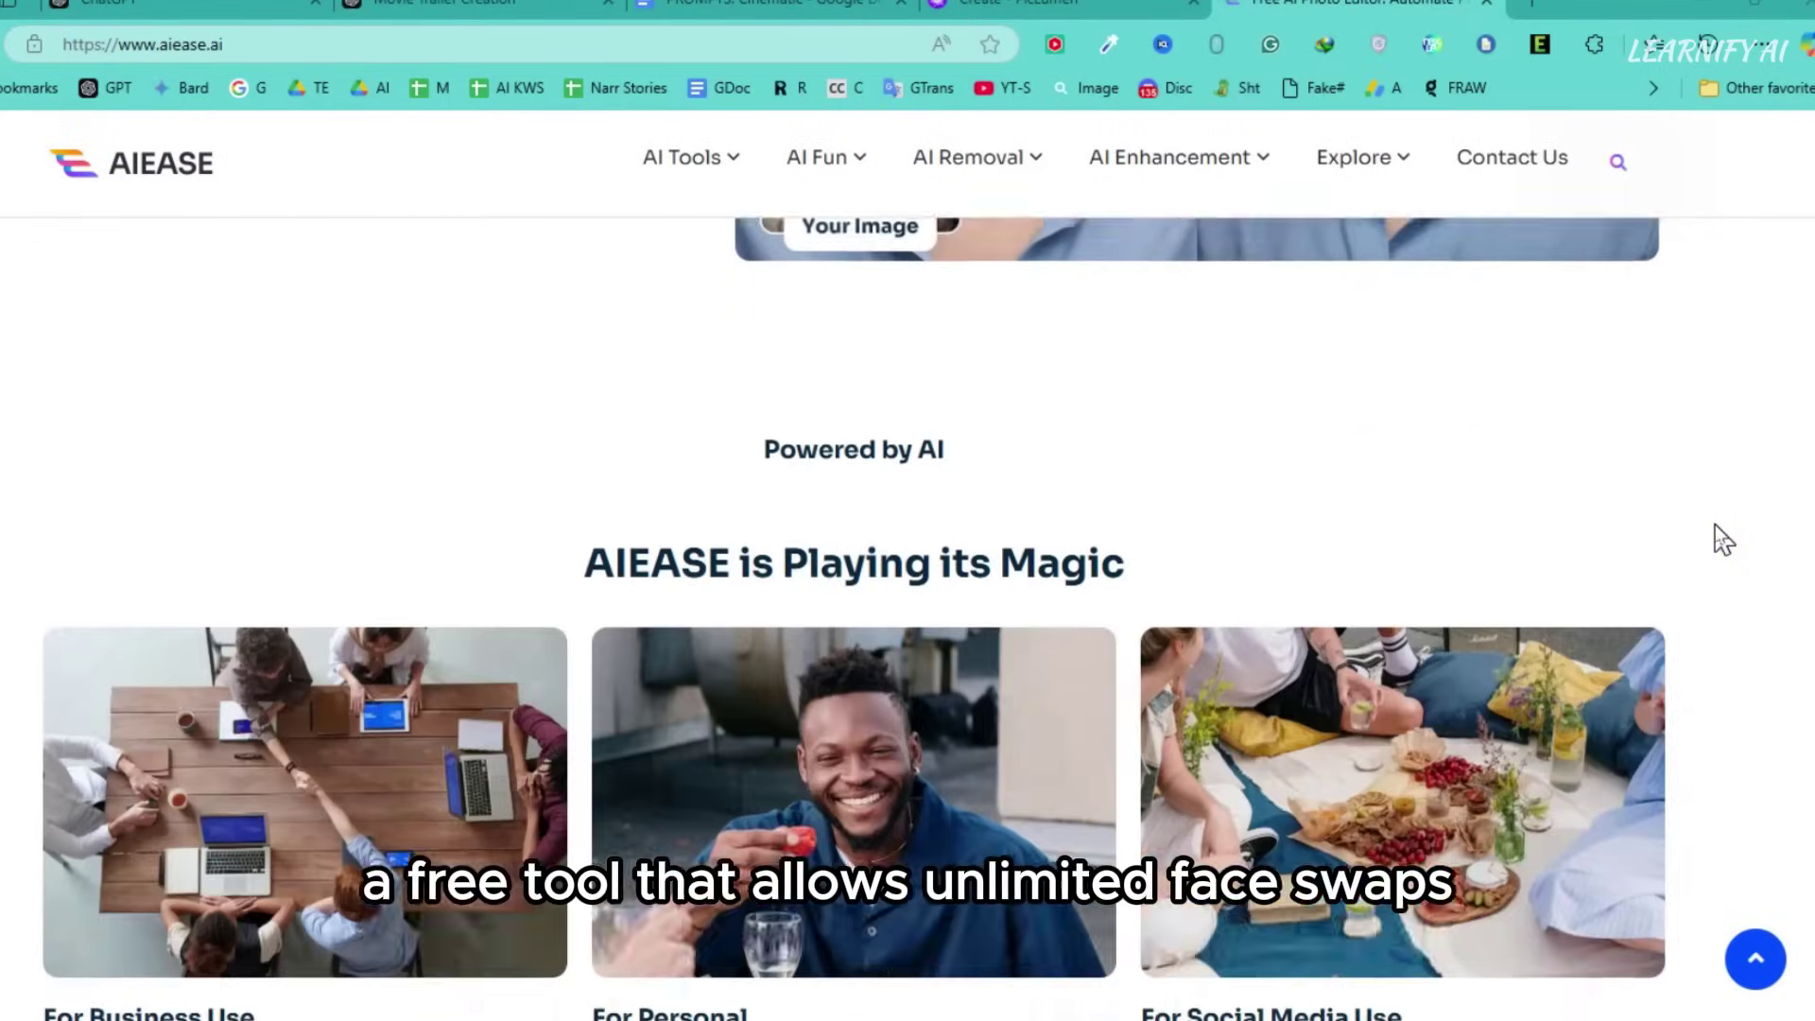
{"action": "scroll", "coordinate": [1722, 539], "scroll_direction": "down", "scroll_amount": 1}
{"action": "scroll", "coordinate": [1722, 538], "scroll_direction": "down", "scroll_amount": 10}
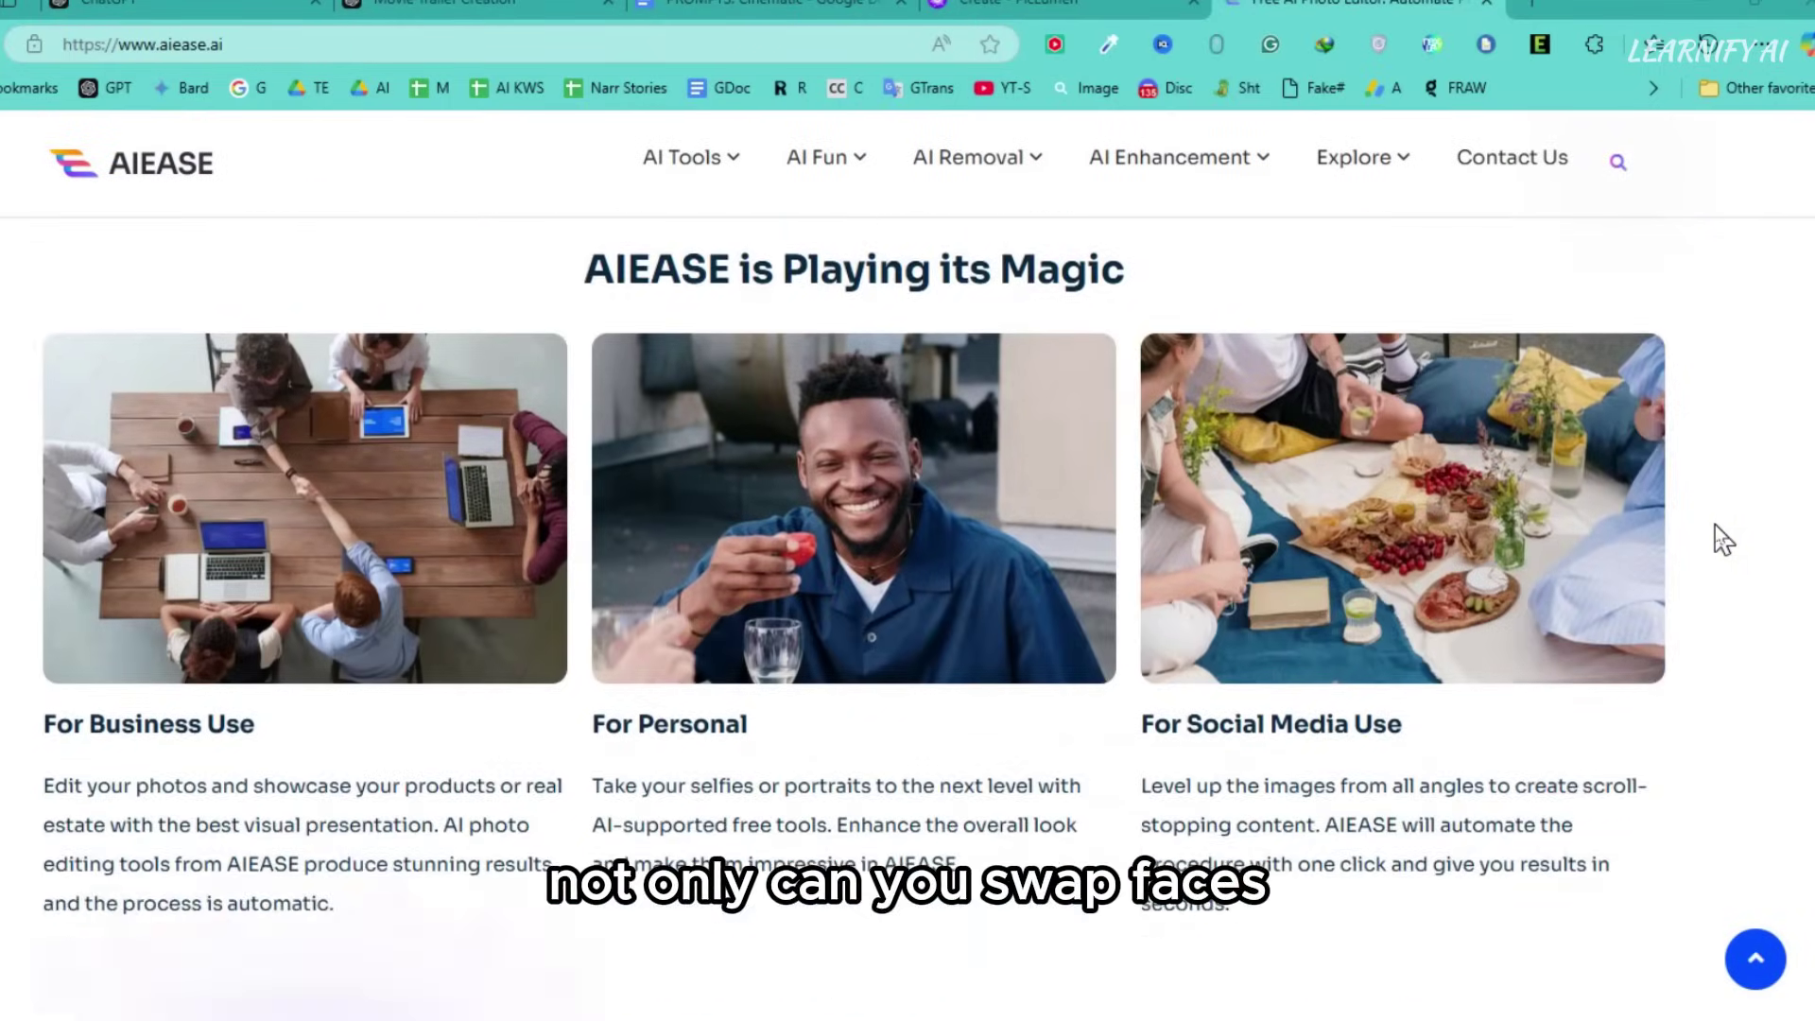
{"action": "scroll", "coordinate": [1713, 537], "scroll_direction": "down", "scroll_amount": 8}
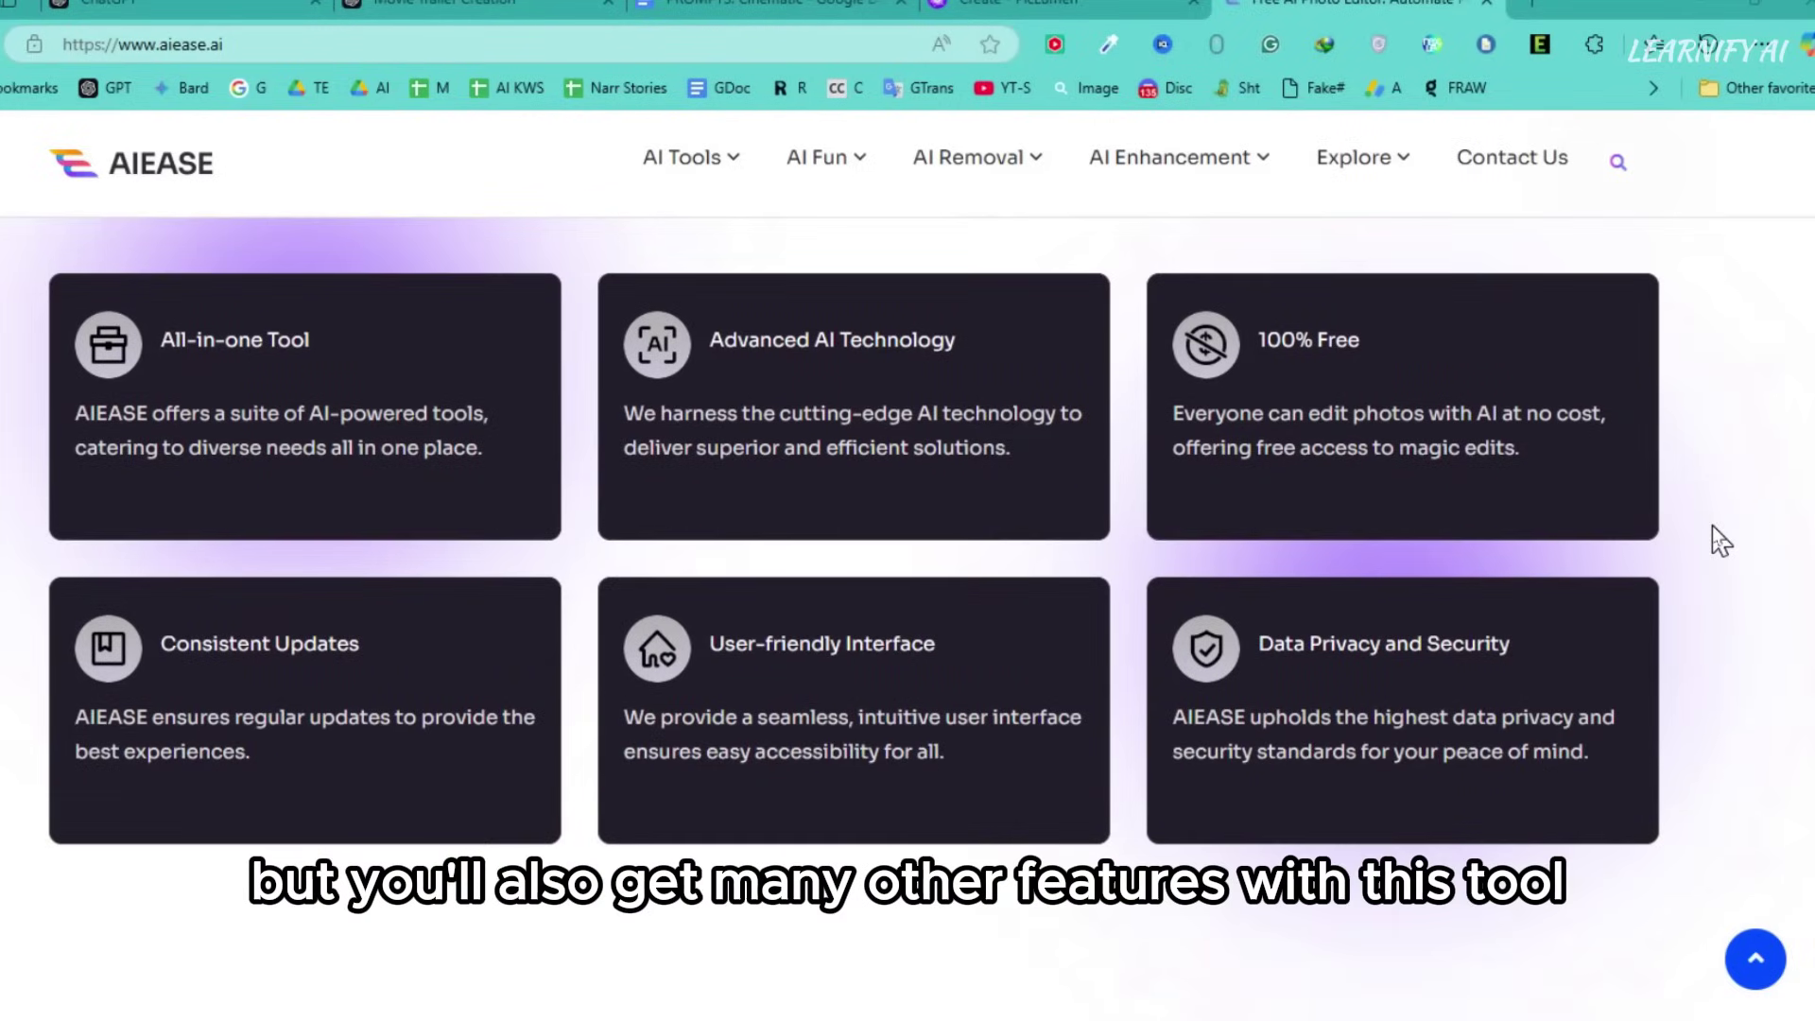
{"action": "scroll", "coordinate": [1720, 541], "scroll_direction": "down", "scroll_amount": 8}
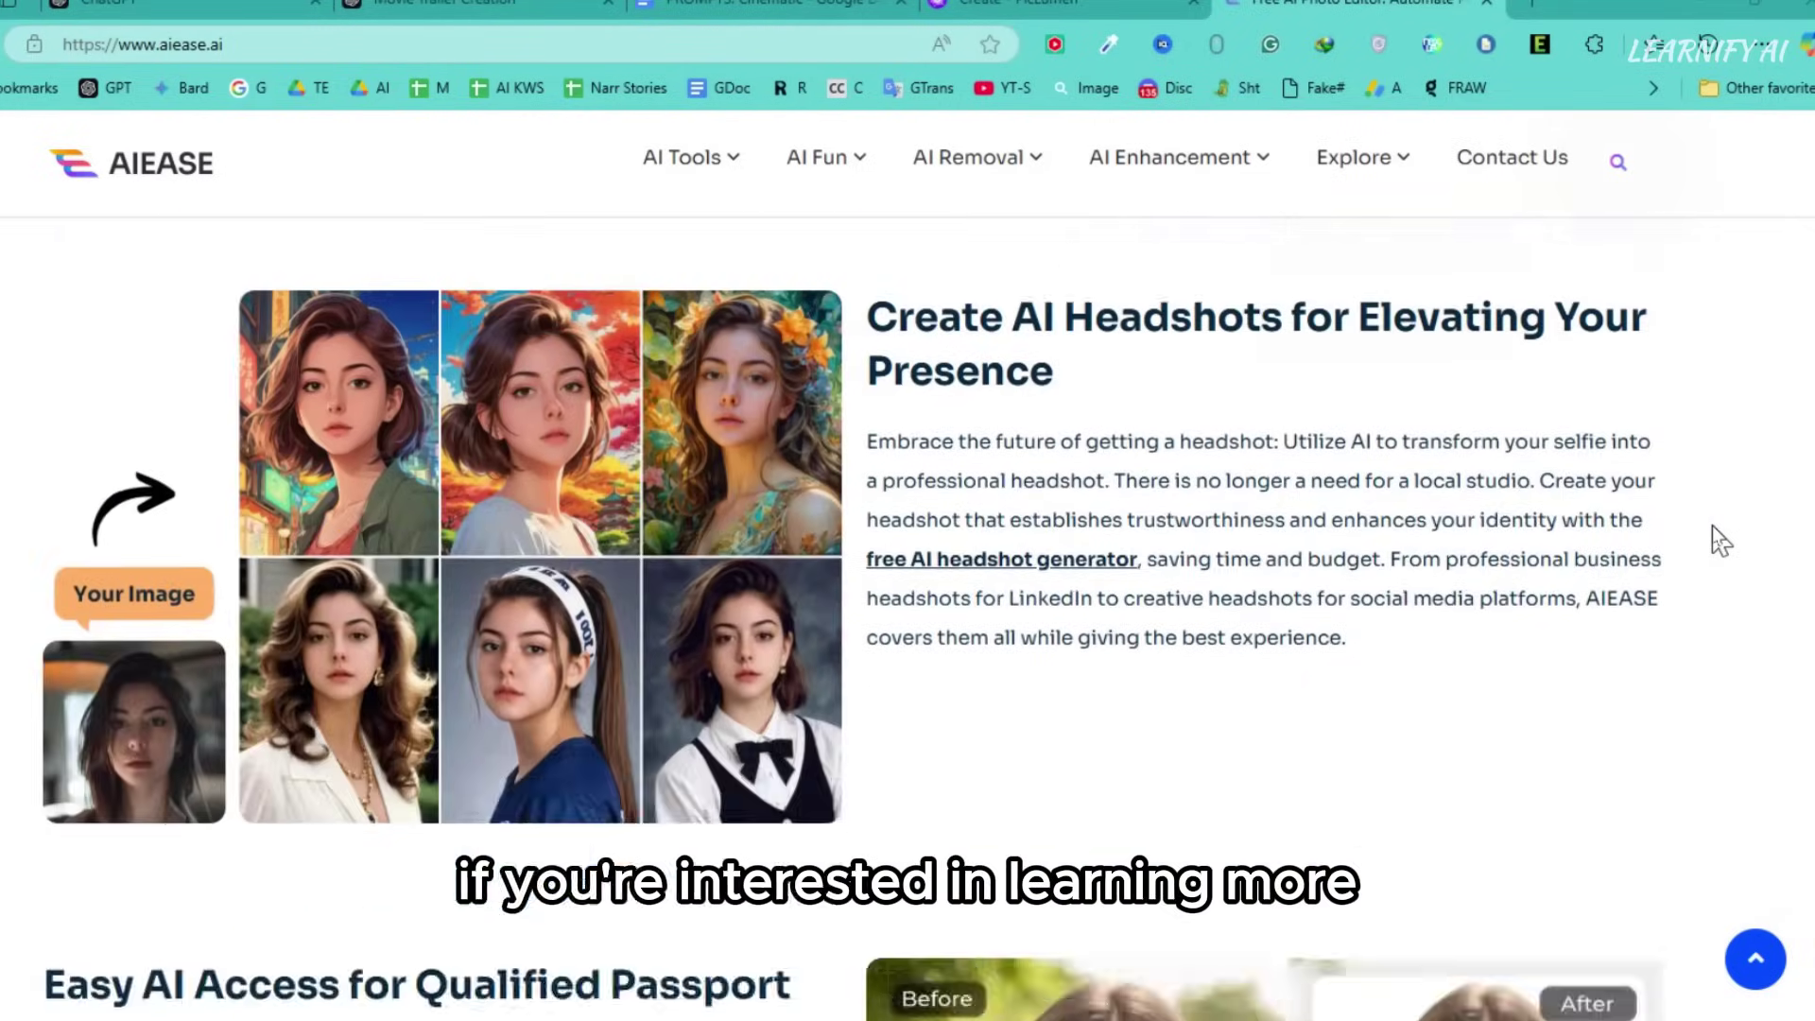
{"action": "scroll", "coordinate": [1713, 528], "scroll_direction": "down", "scroll_amount": 12}
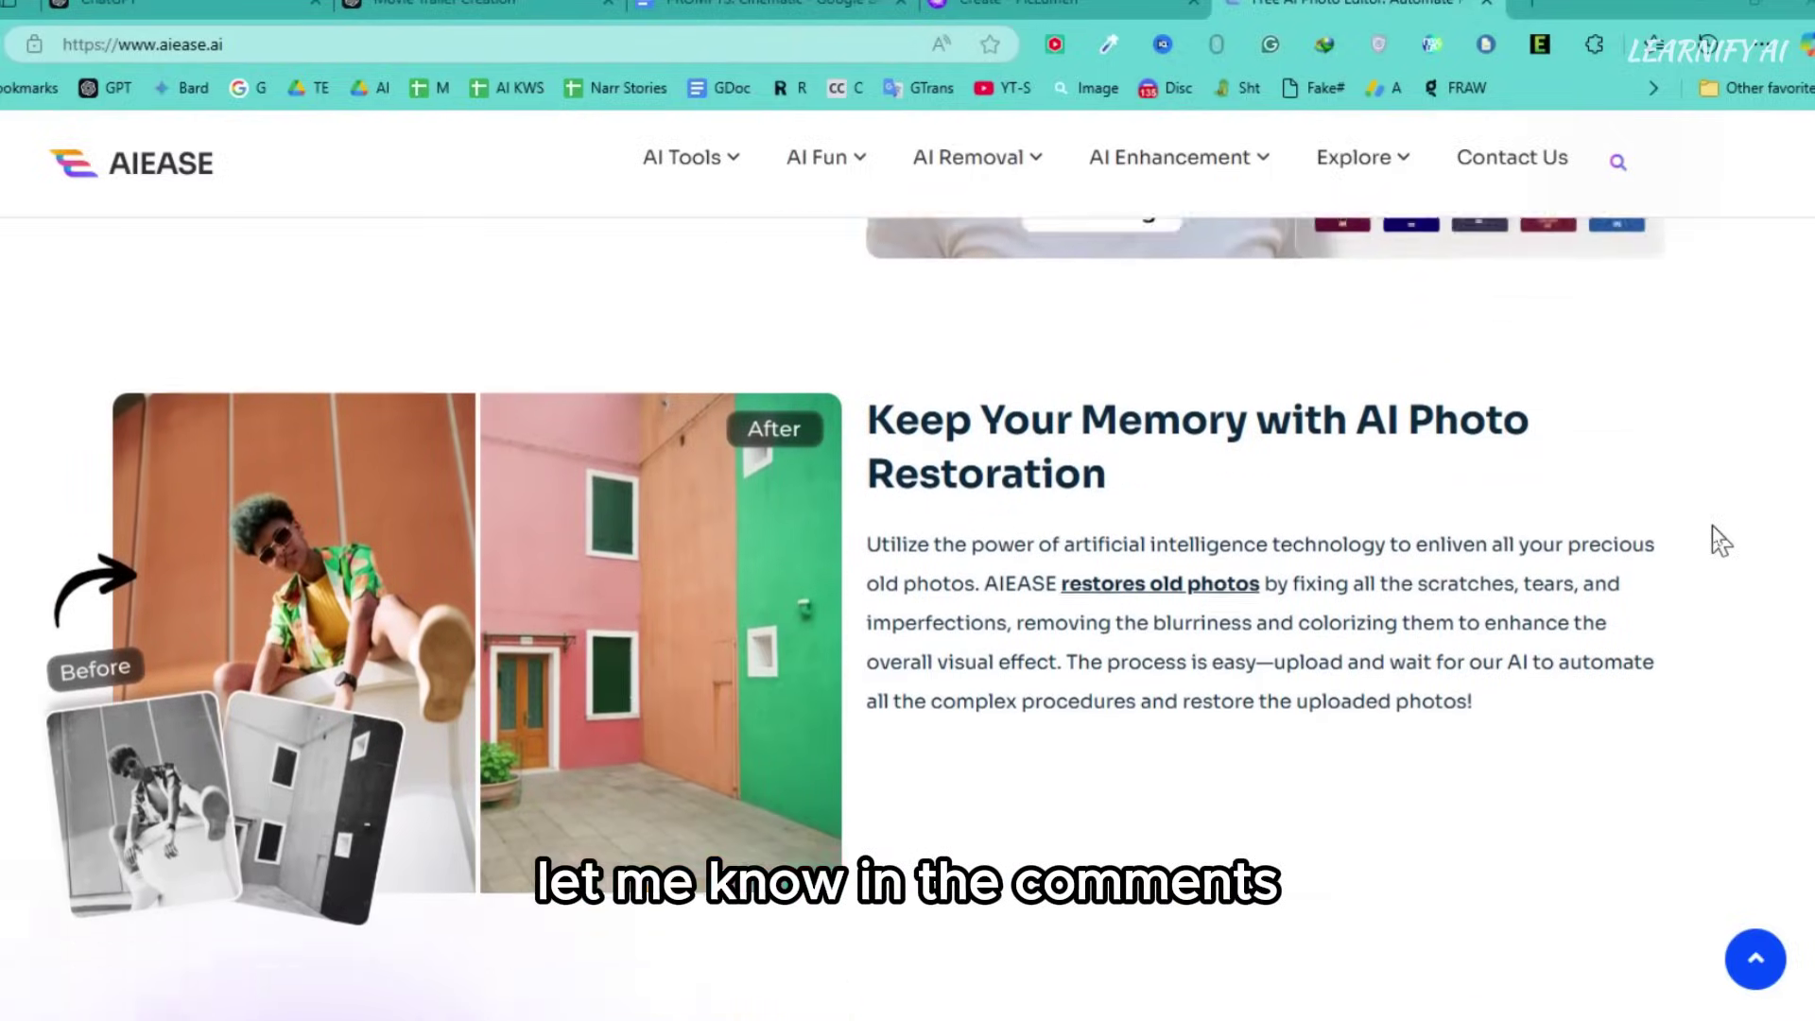
{"action": "scroll", "coordinate": [1711, 526], "scroll_direction": "down", "scroll_amount": 2}
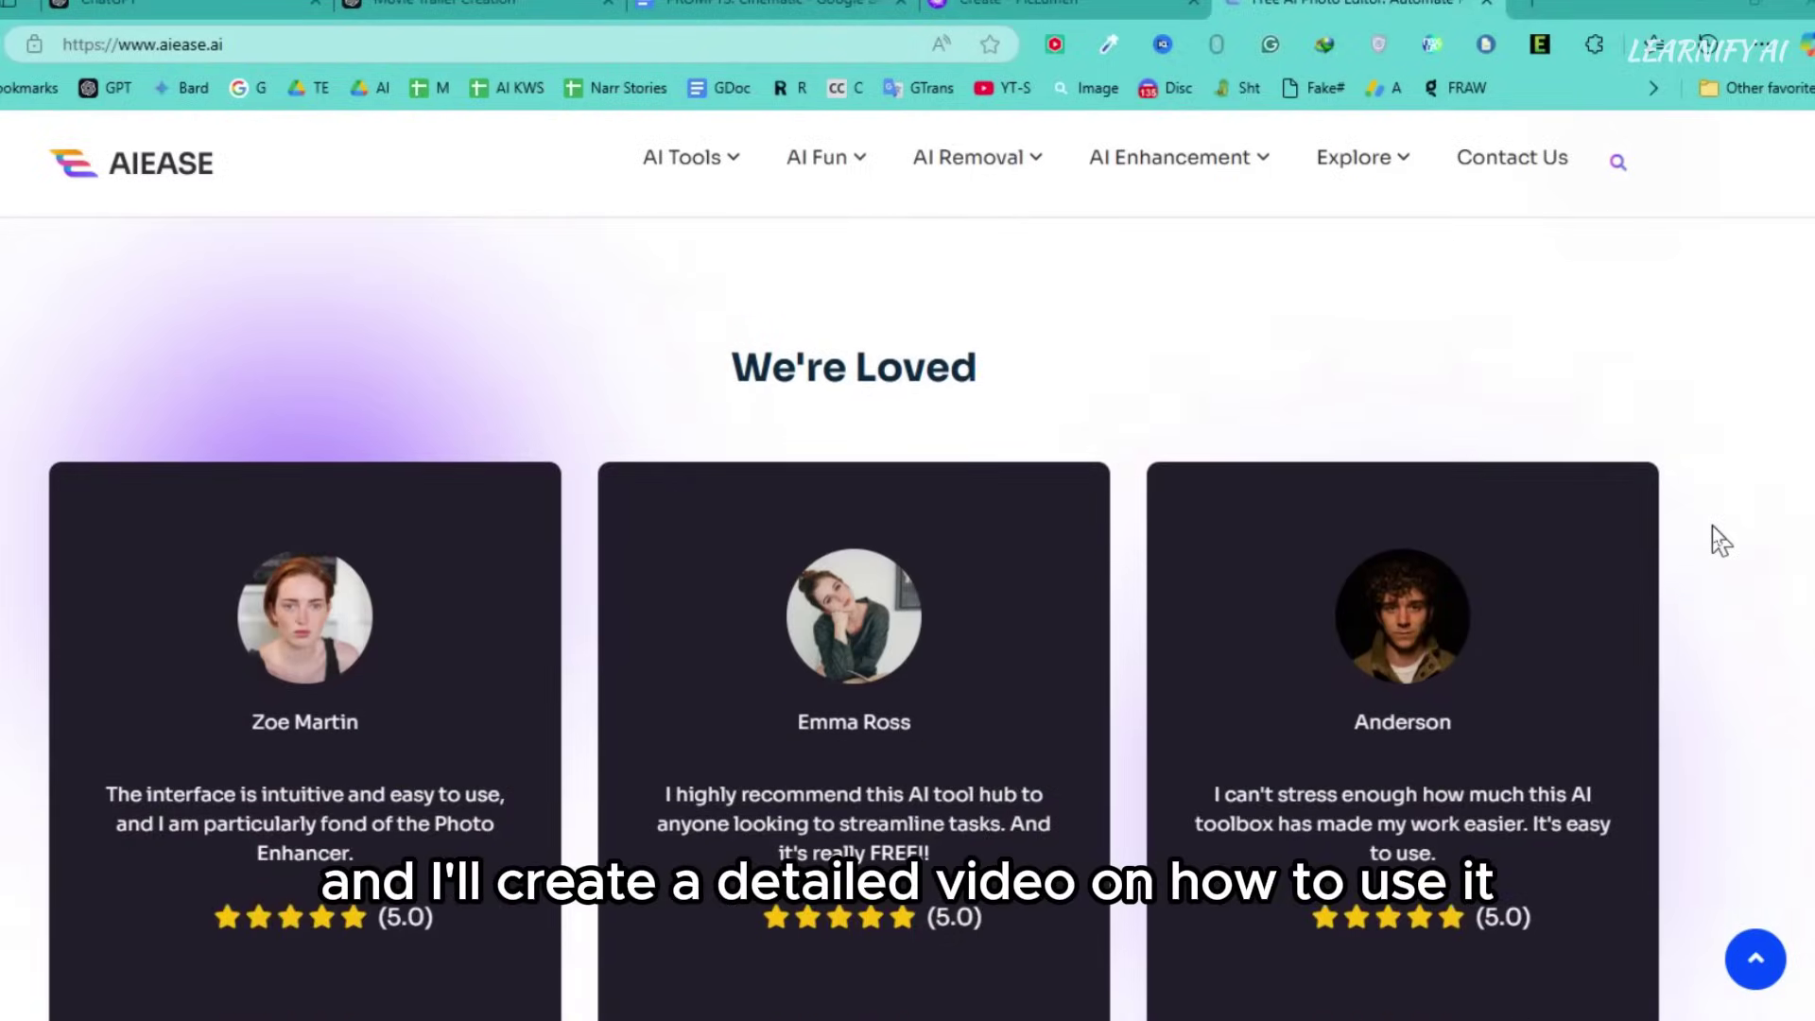
{"action": "scroll", "coordinate": [1711, 525], "scroll_direction": "down", "scroll_amount": 6}
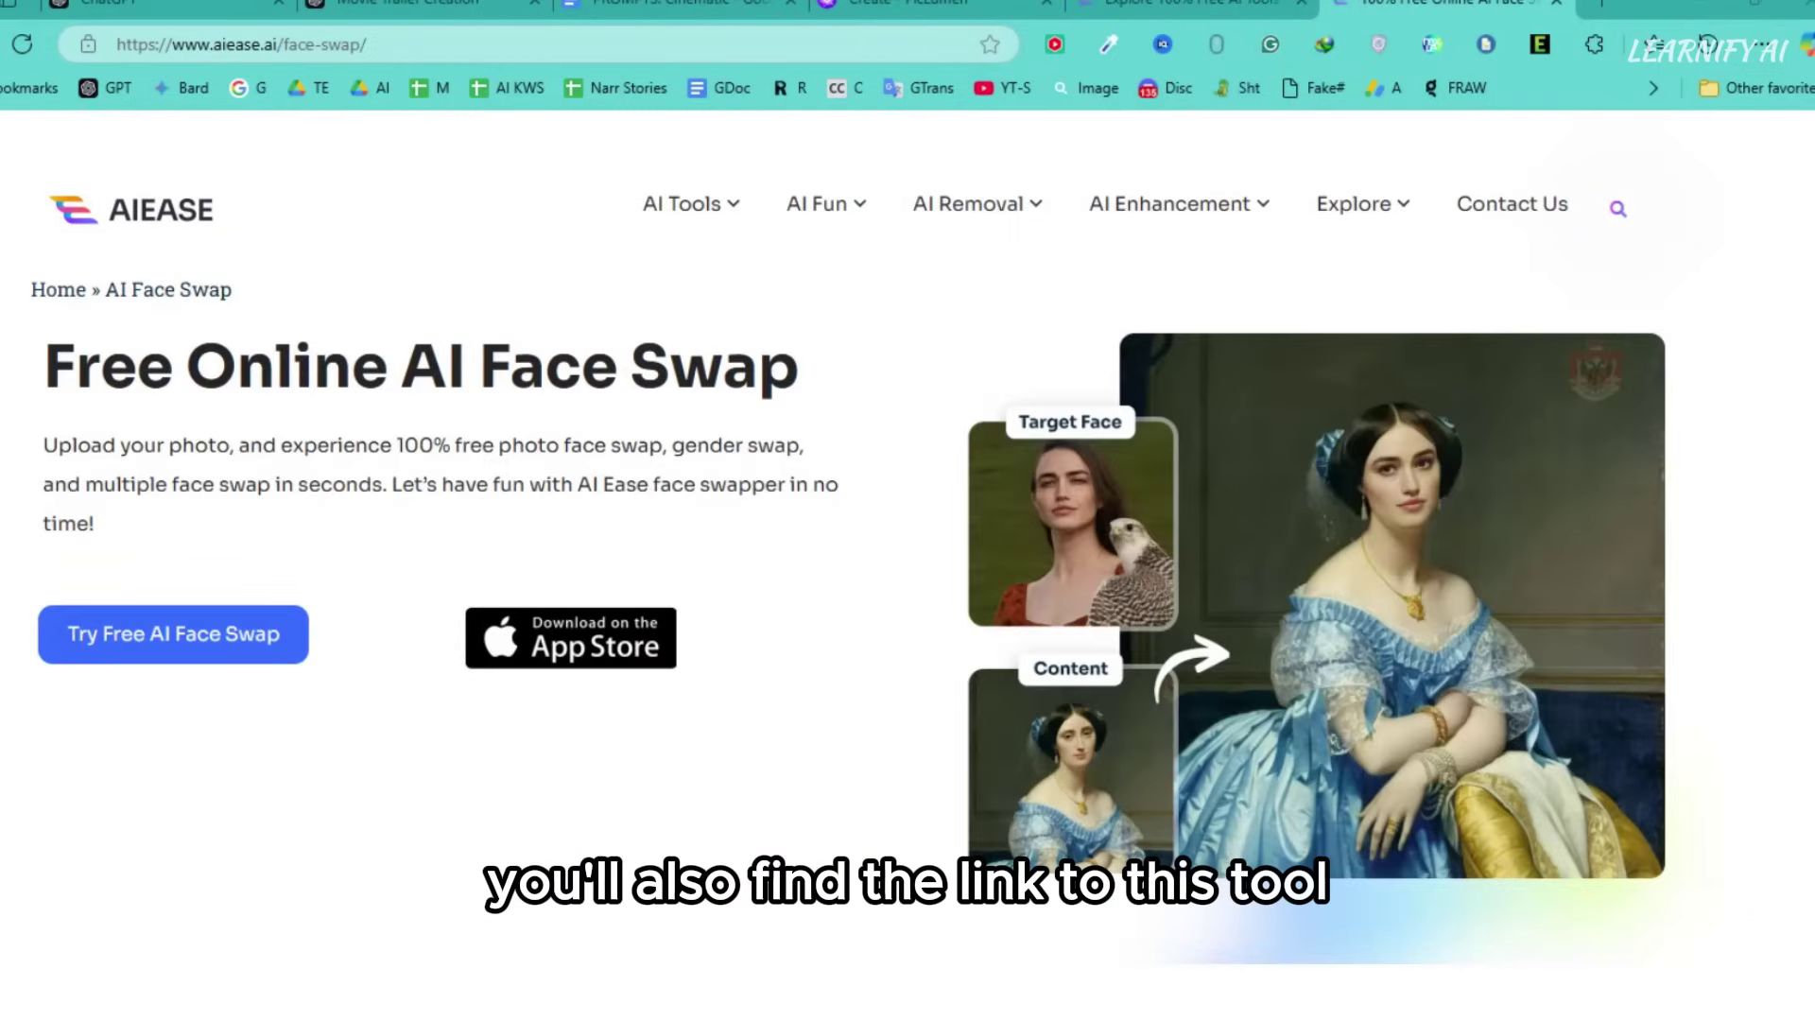
Open the free AI Face Swap tool and sign in to AIEASE with the Google account.
{"action": "left_click", "coordinate": [195, 650]}
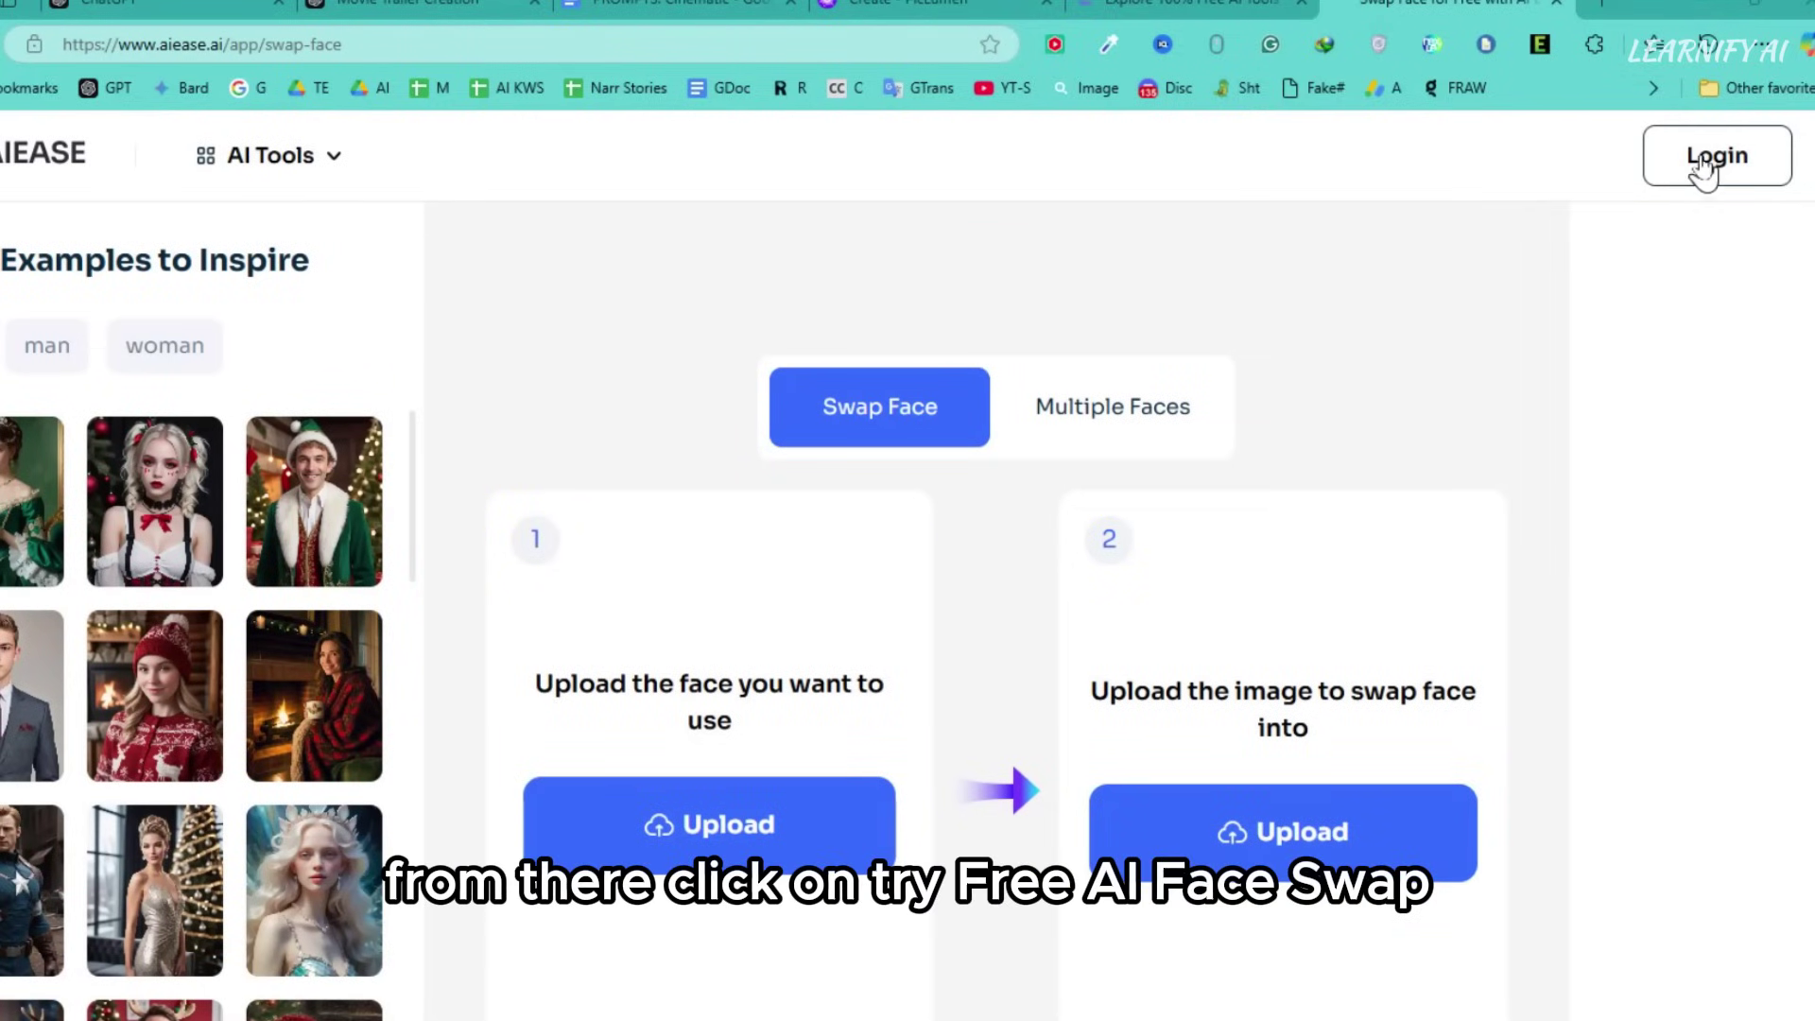
{"action": "left_click", "coordinate": [1695, 170]}
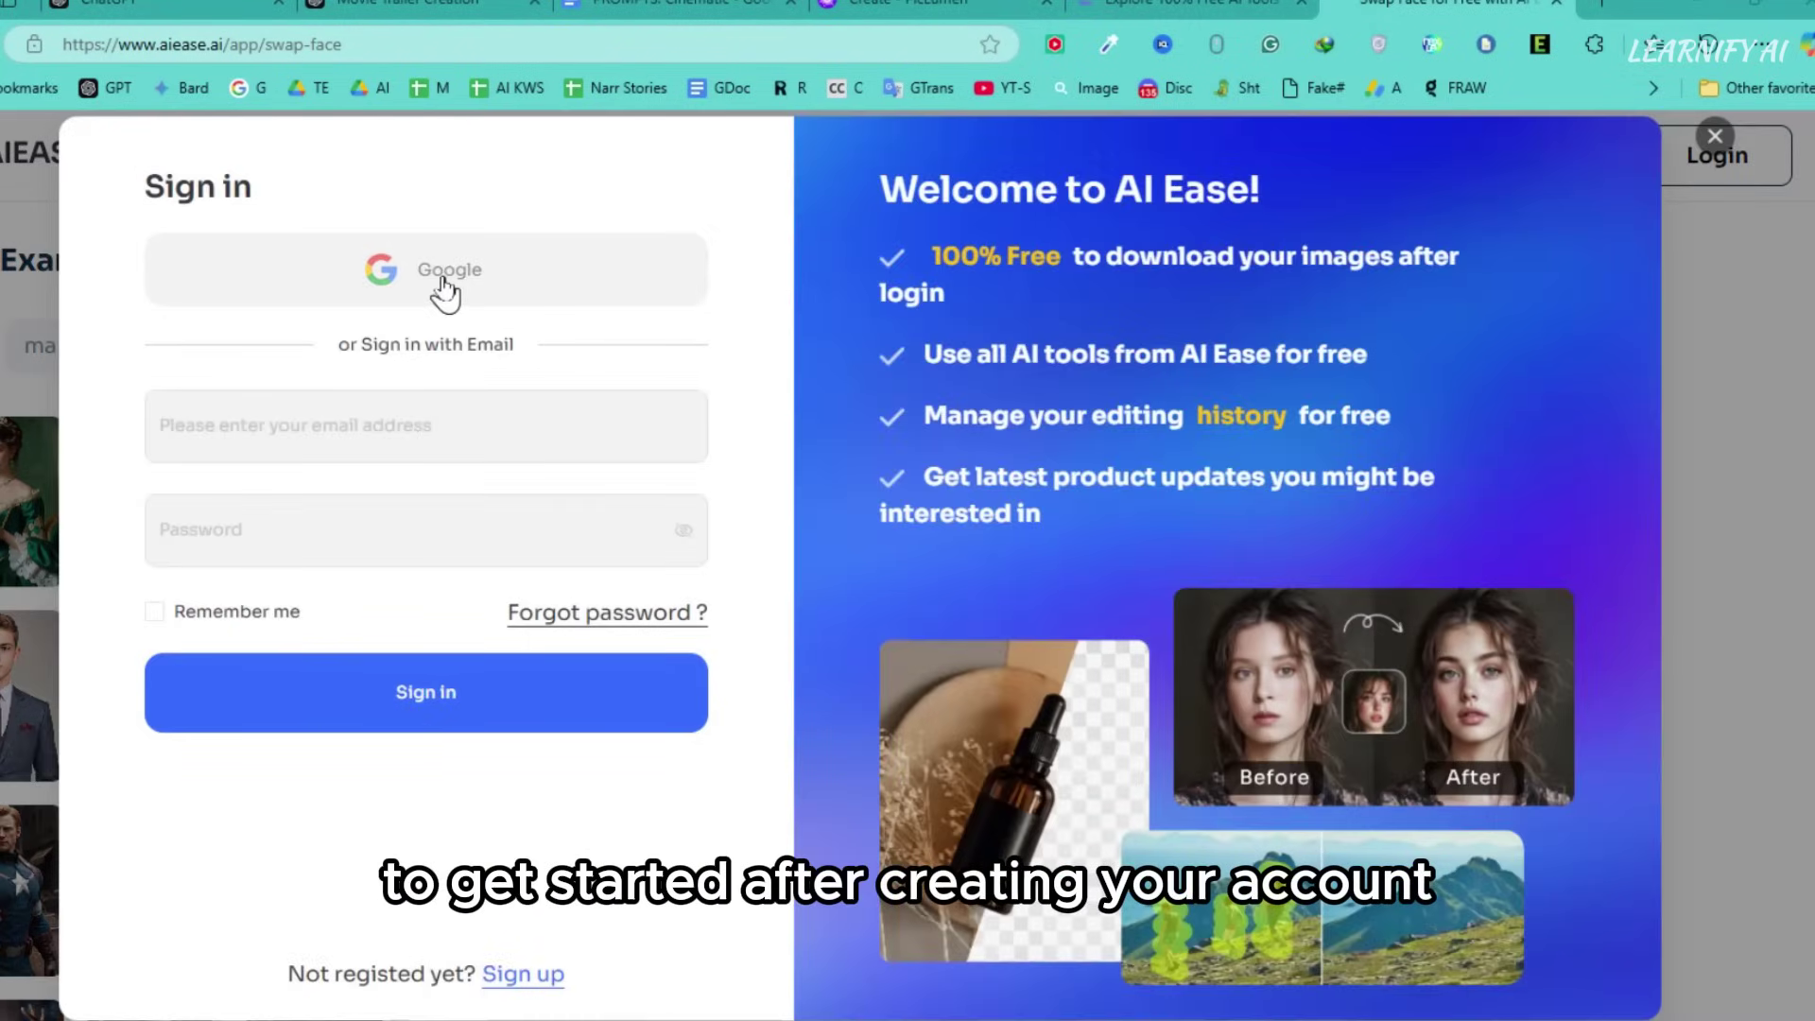
{"action": "left_click", "coordinate": [443, 282]}
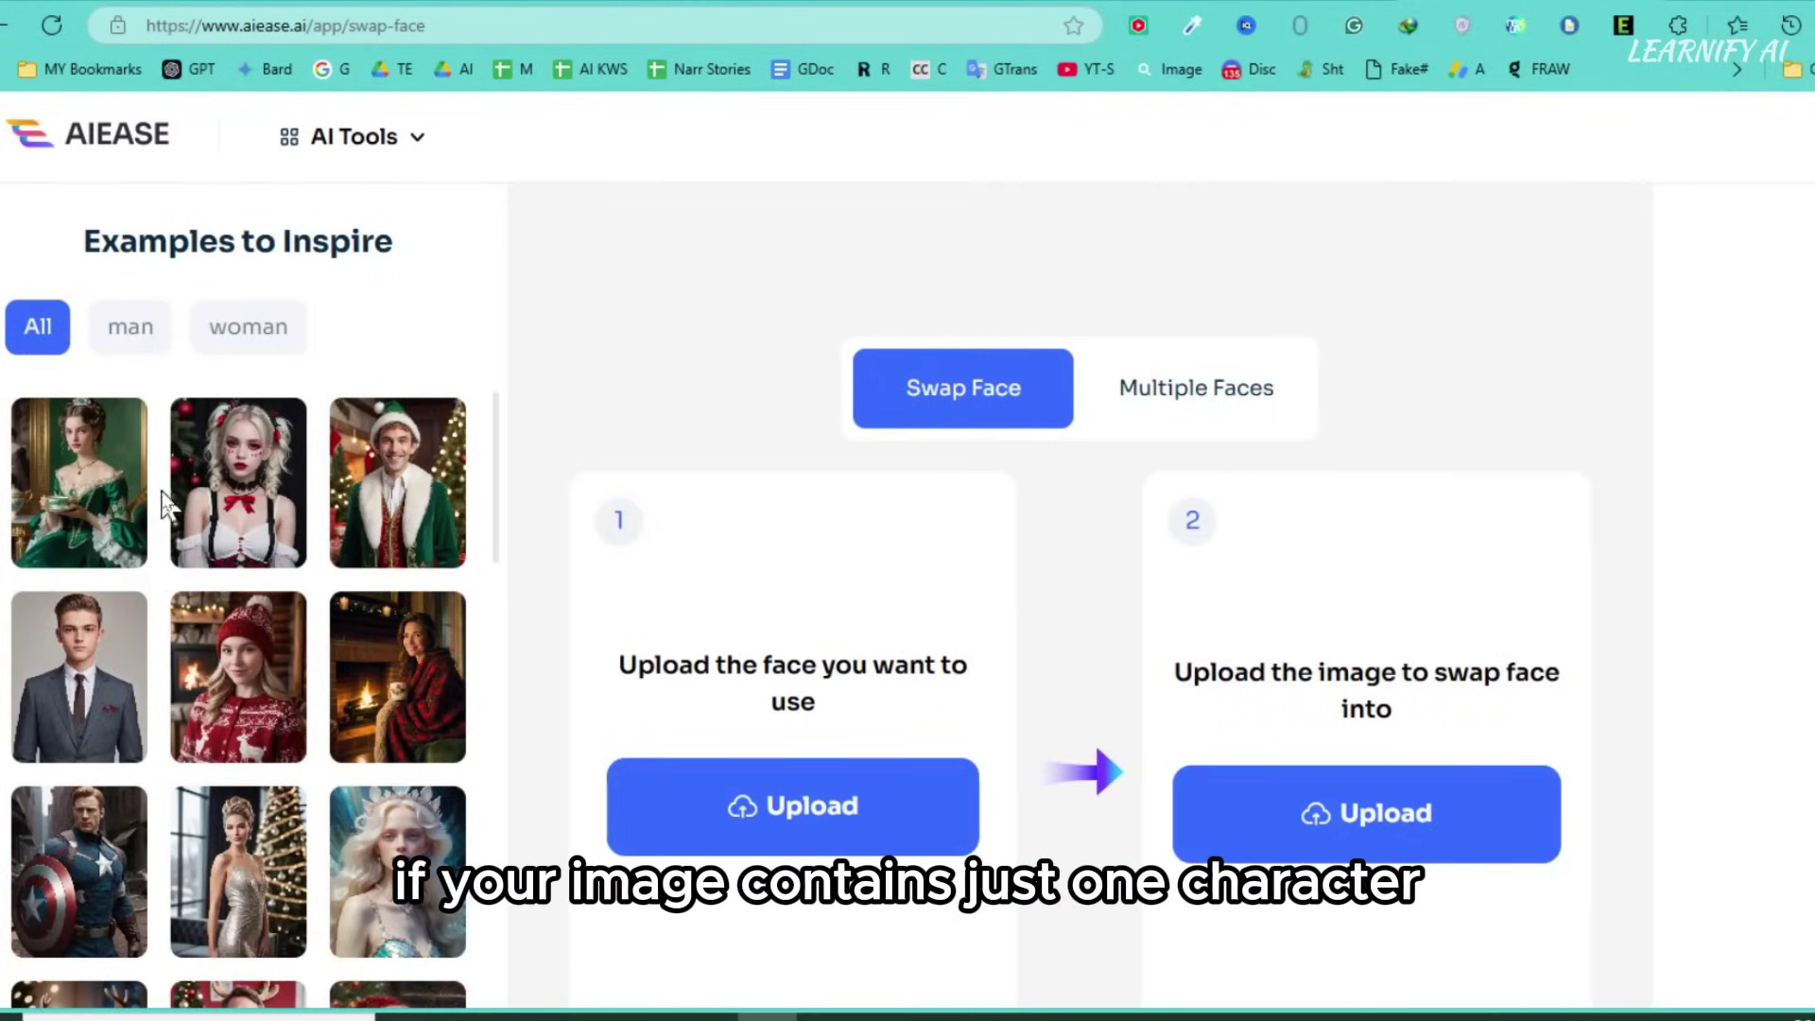
Look through the face swap example images and switch the tool to Multiple Faces mode.
{"action": "scroll", "coordinate": [341, 619], "scroll_direction": "down", "scroll_amount": 6}
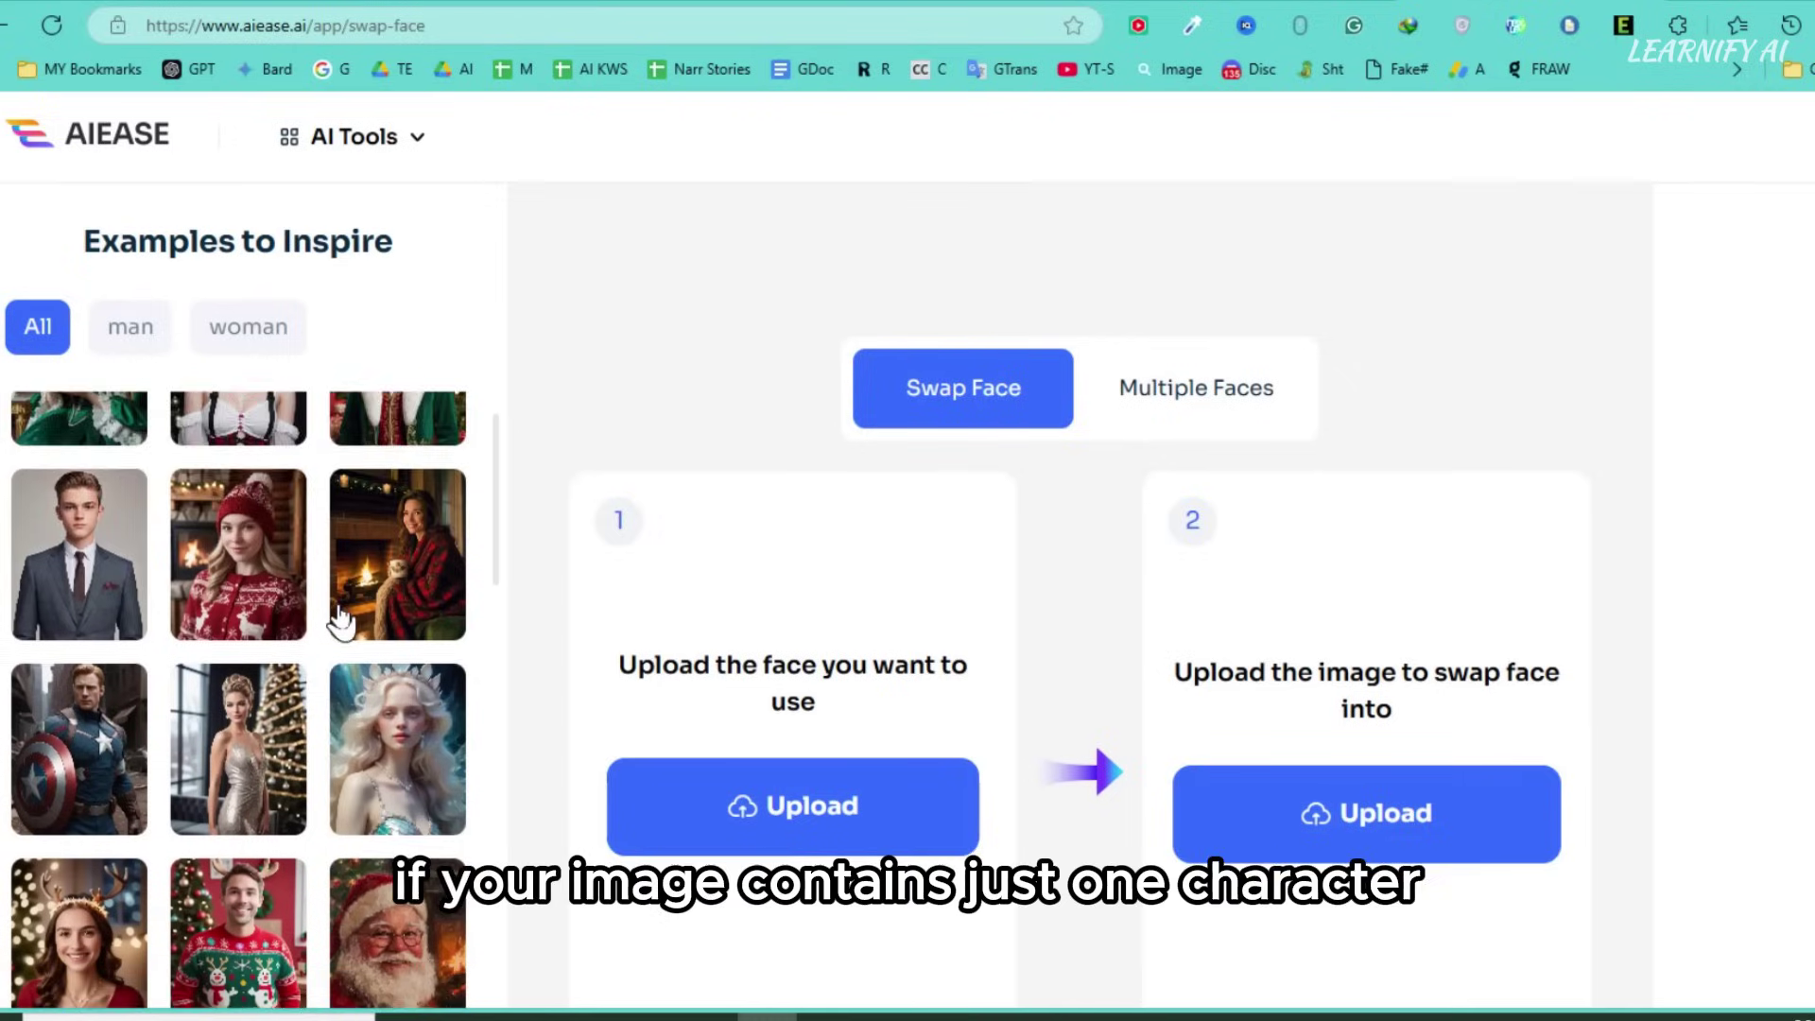
{"action": "scroll", "coordinate": [340, 620], "scroll_direction": "down", "scroll_amount": 5}
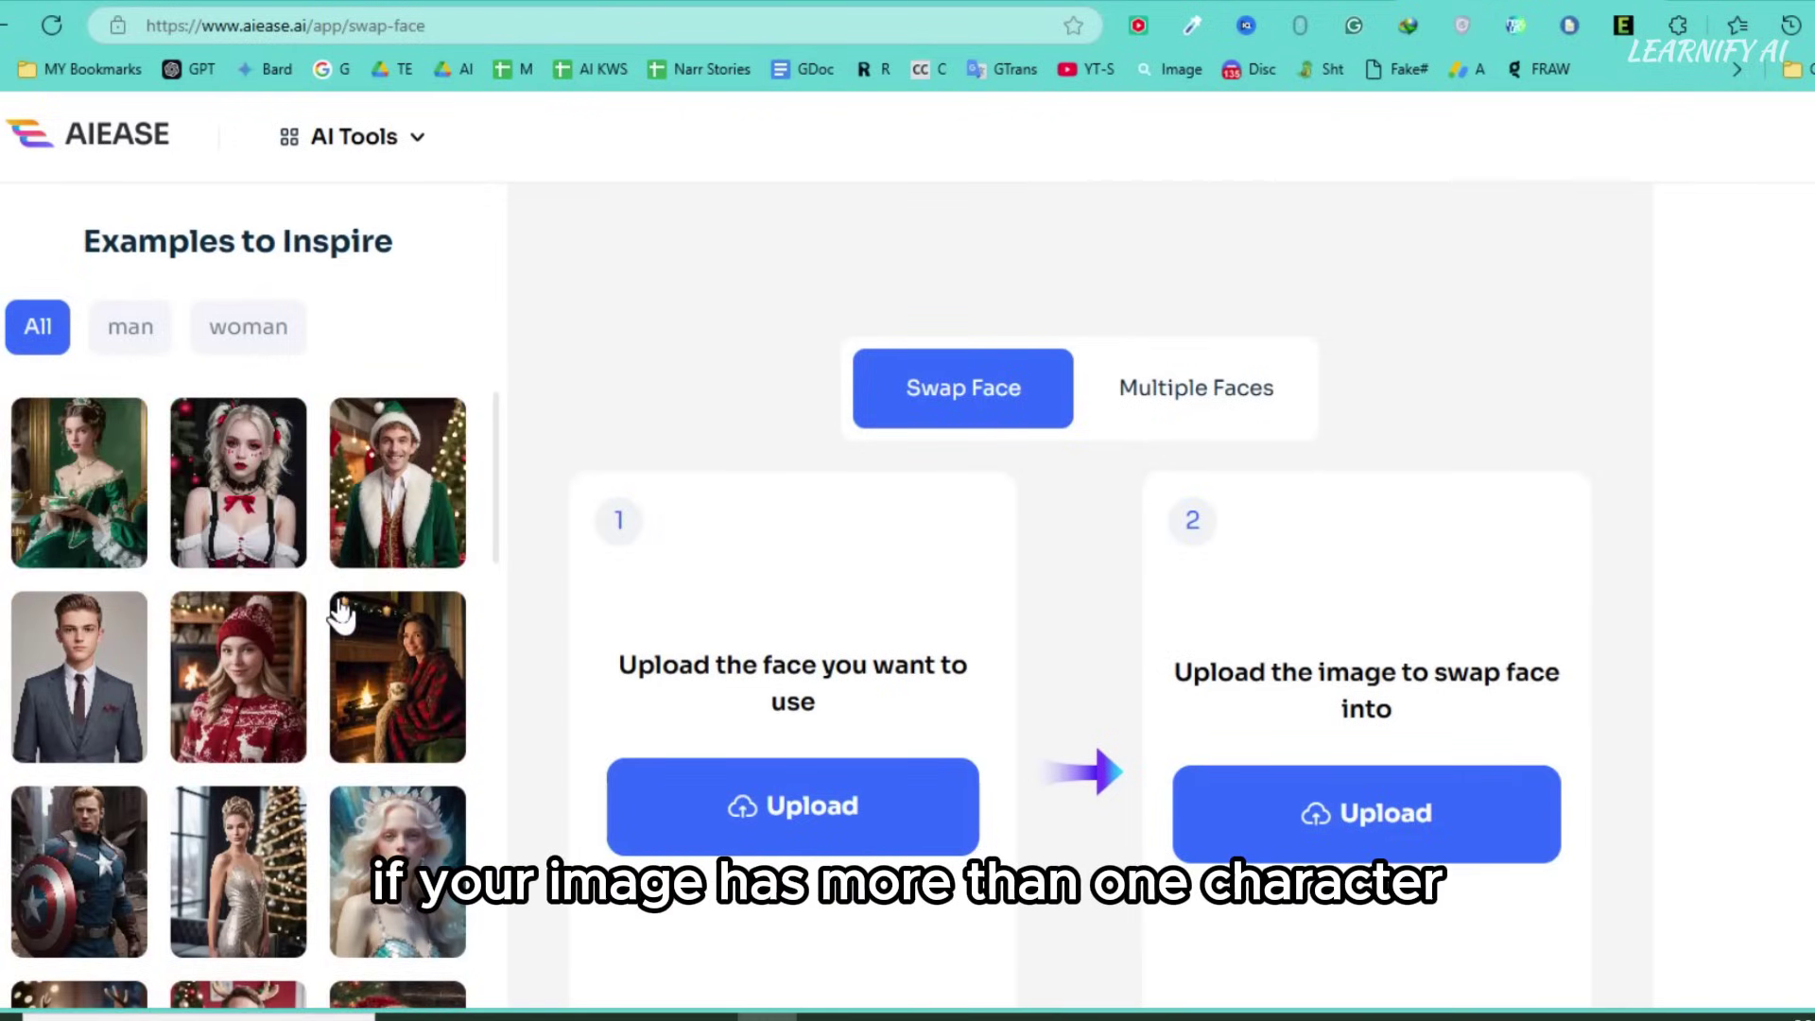
{"action": "left_click", "coordinate": [1167, 413]}
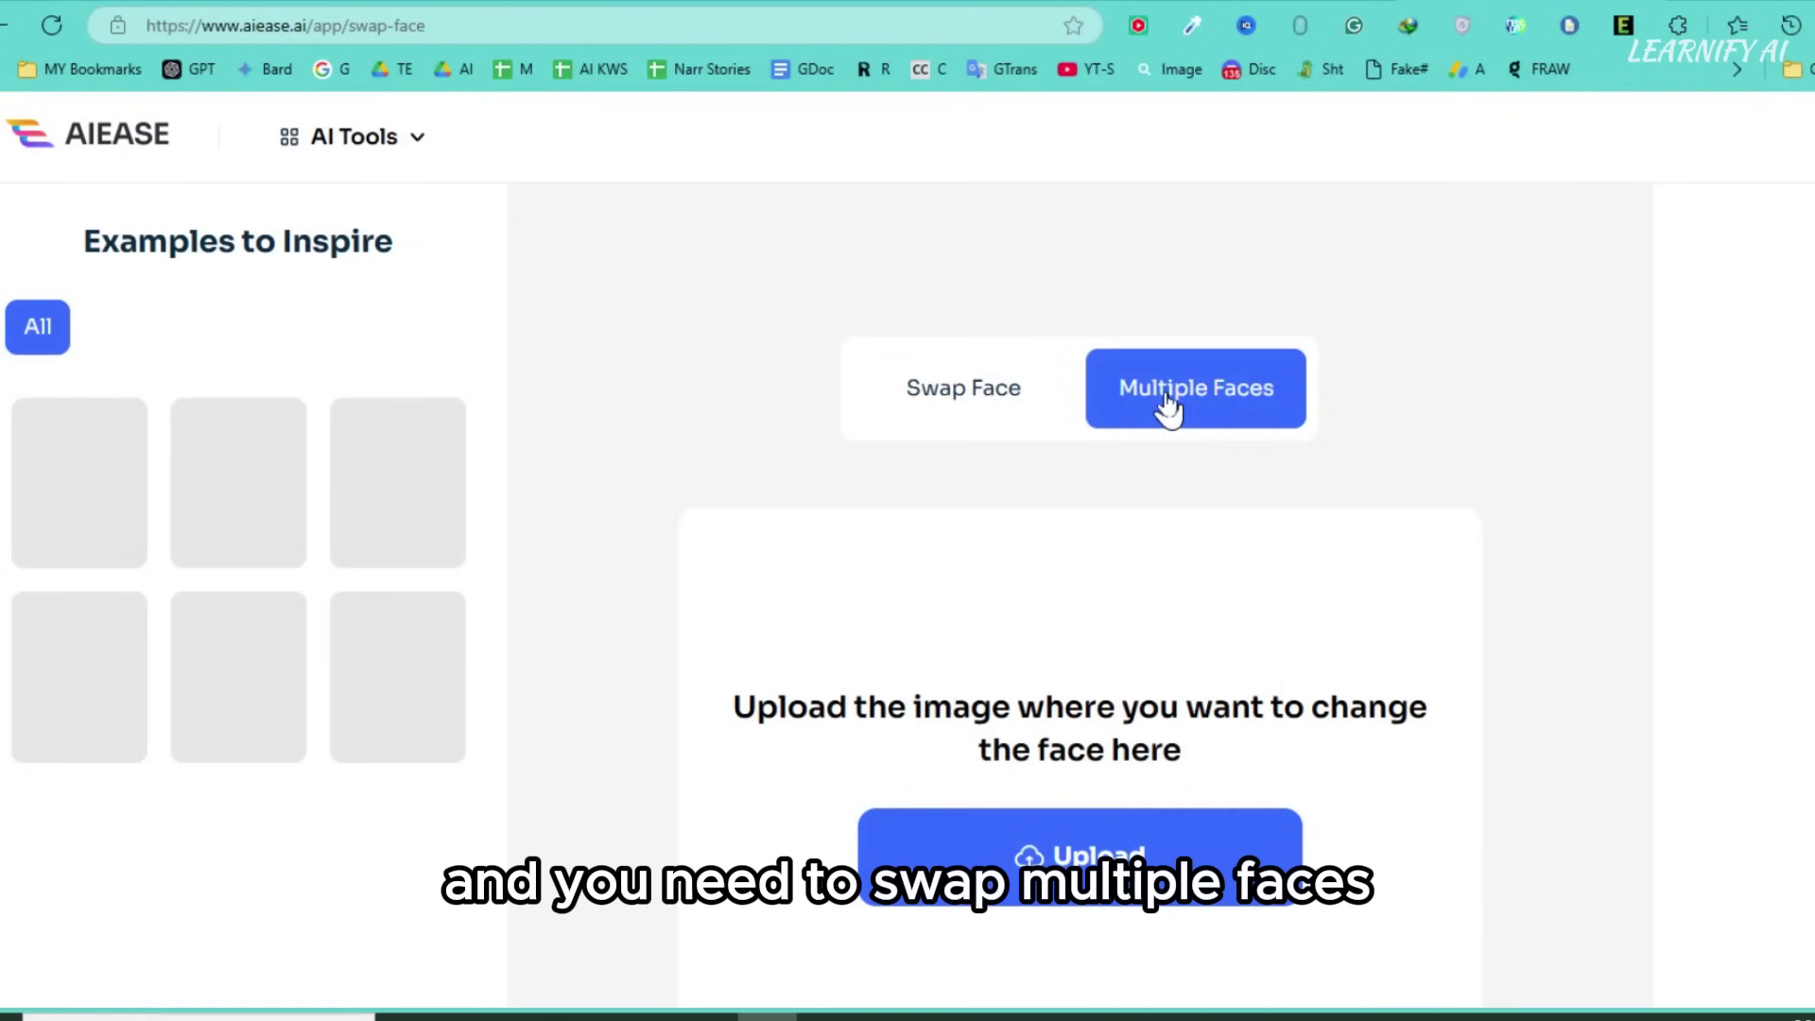
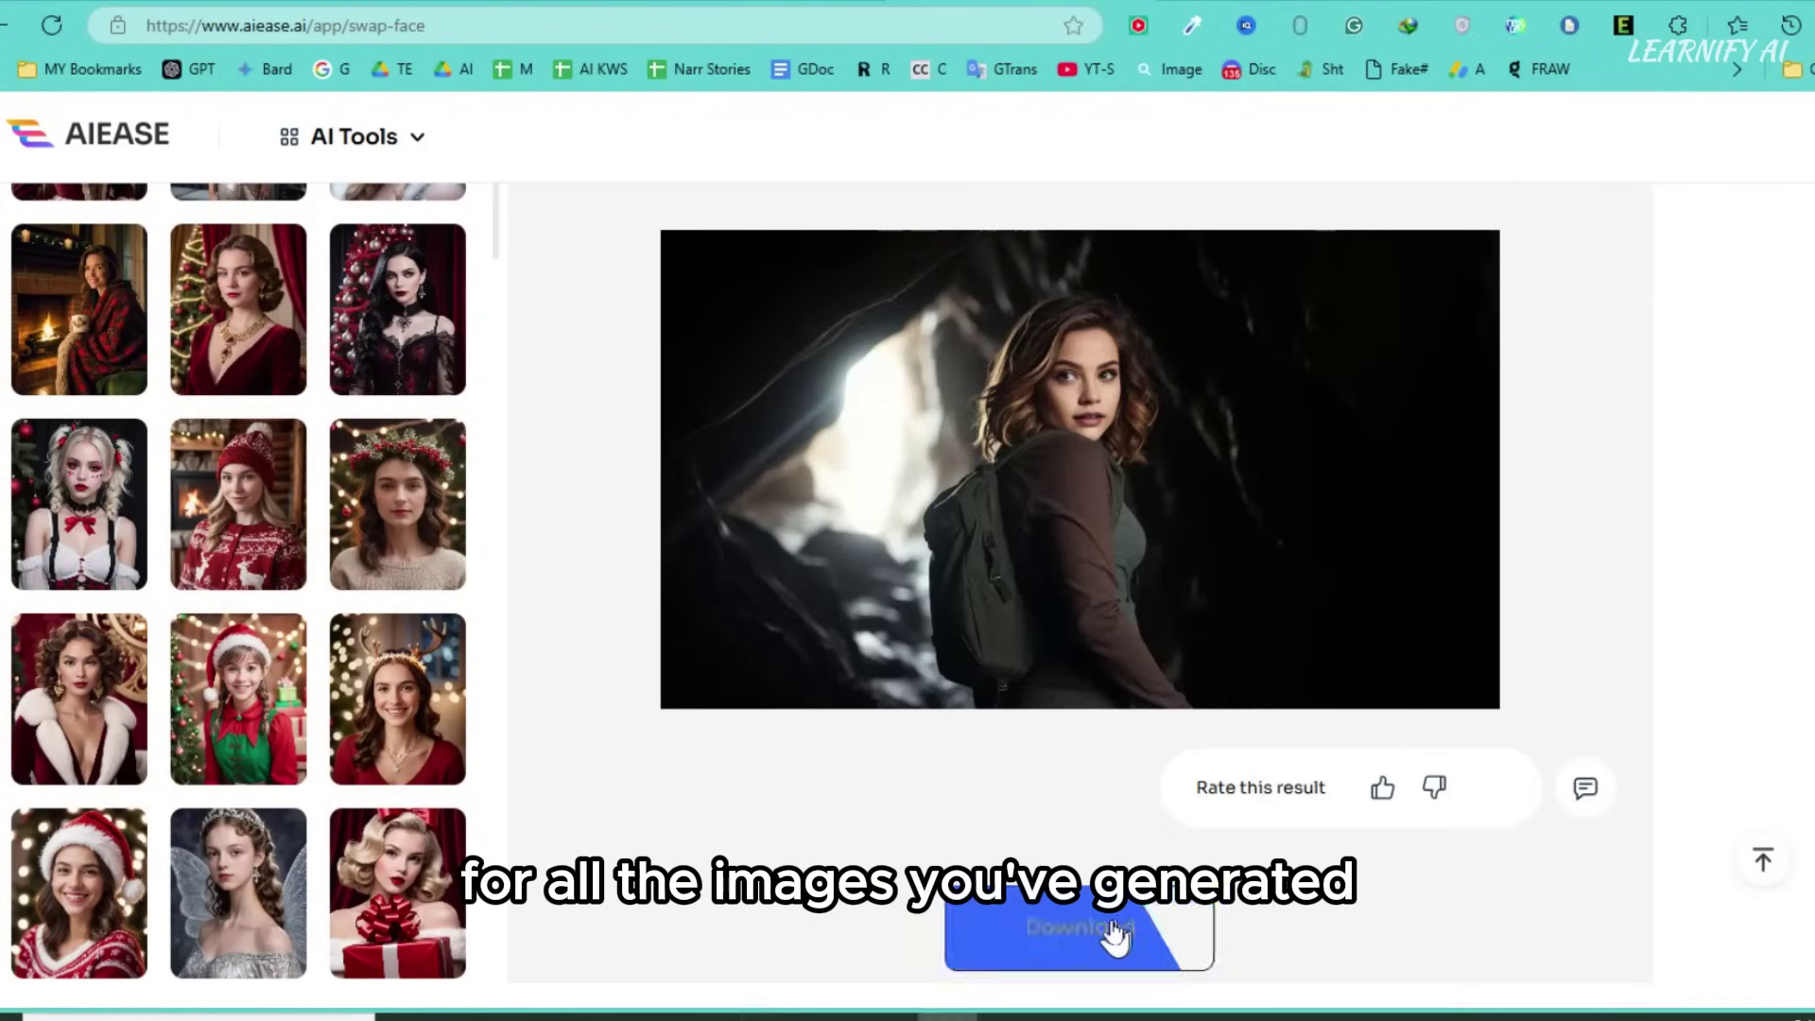
Download the face-swapped cave image from AIEASE.
{"action": "left_click", "coordinate": [1562, 180]}
{"action": "left_click", "coordinate": [1701, 713]}
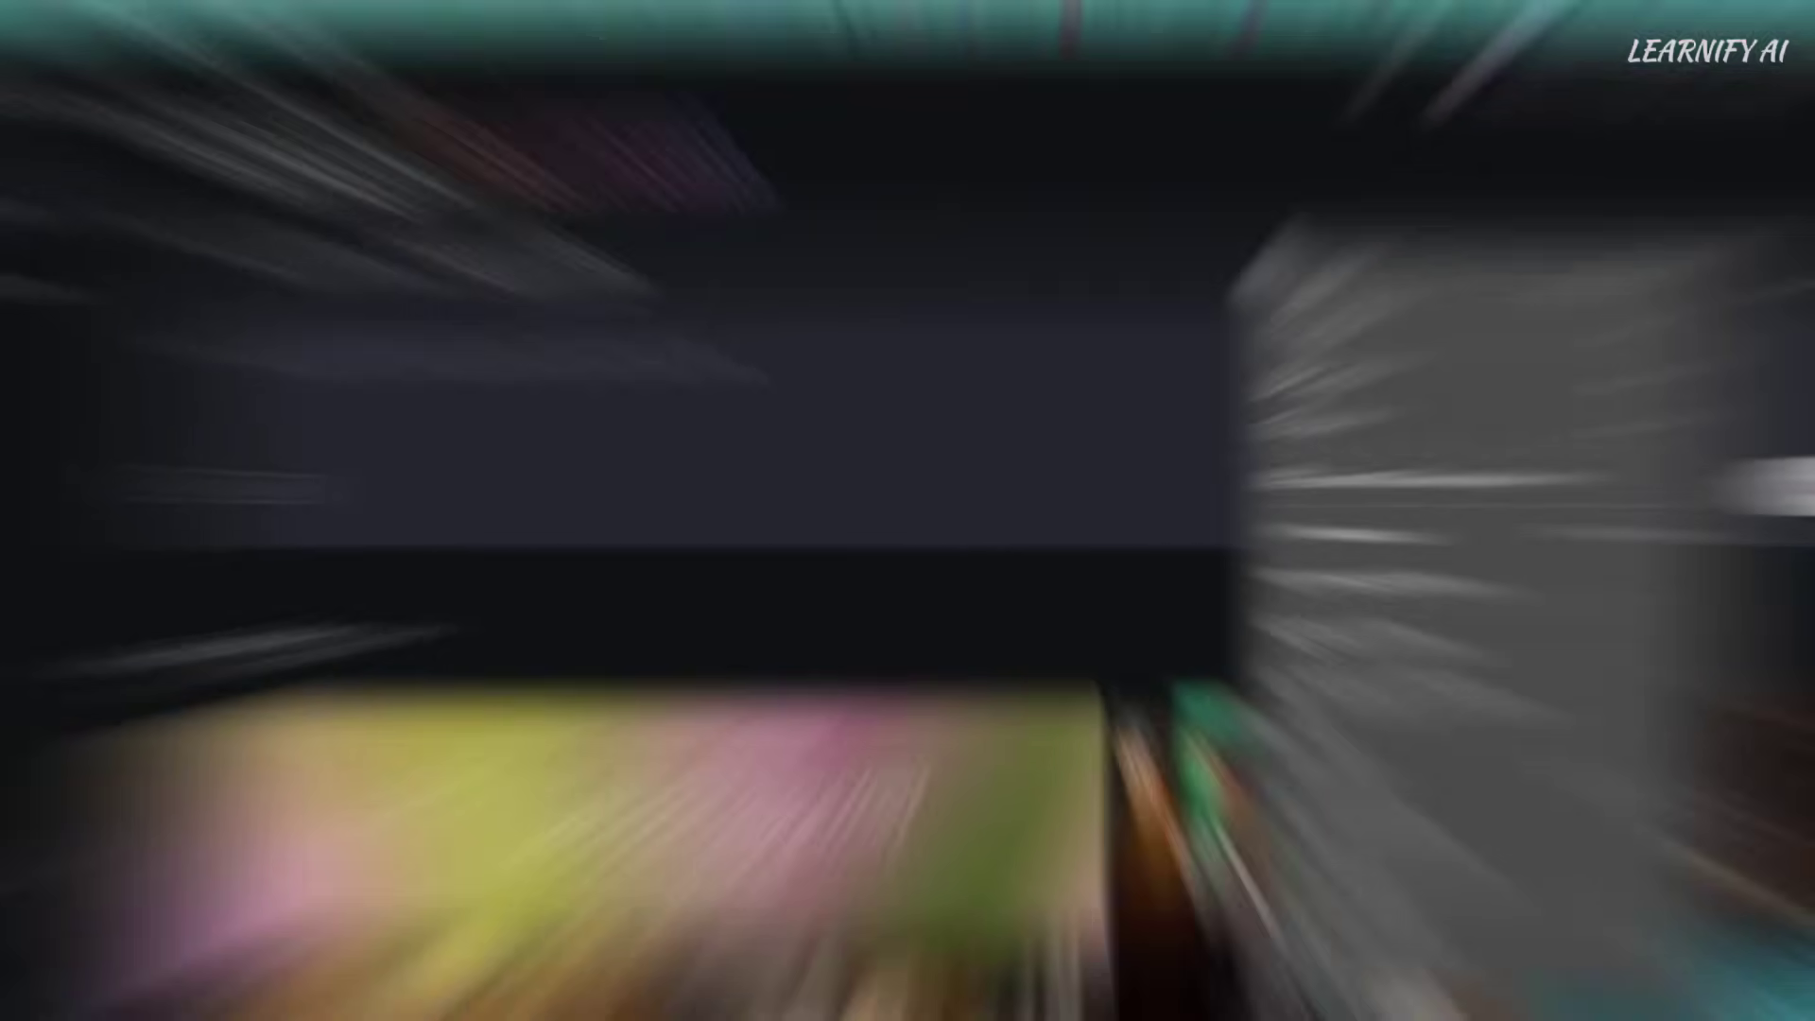
Look up the Hailuo AI page's translate-to-English option without applying it, and sign in to Hailuo AI.
{"action": "right_click", "coordinate": [1218, 297]}
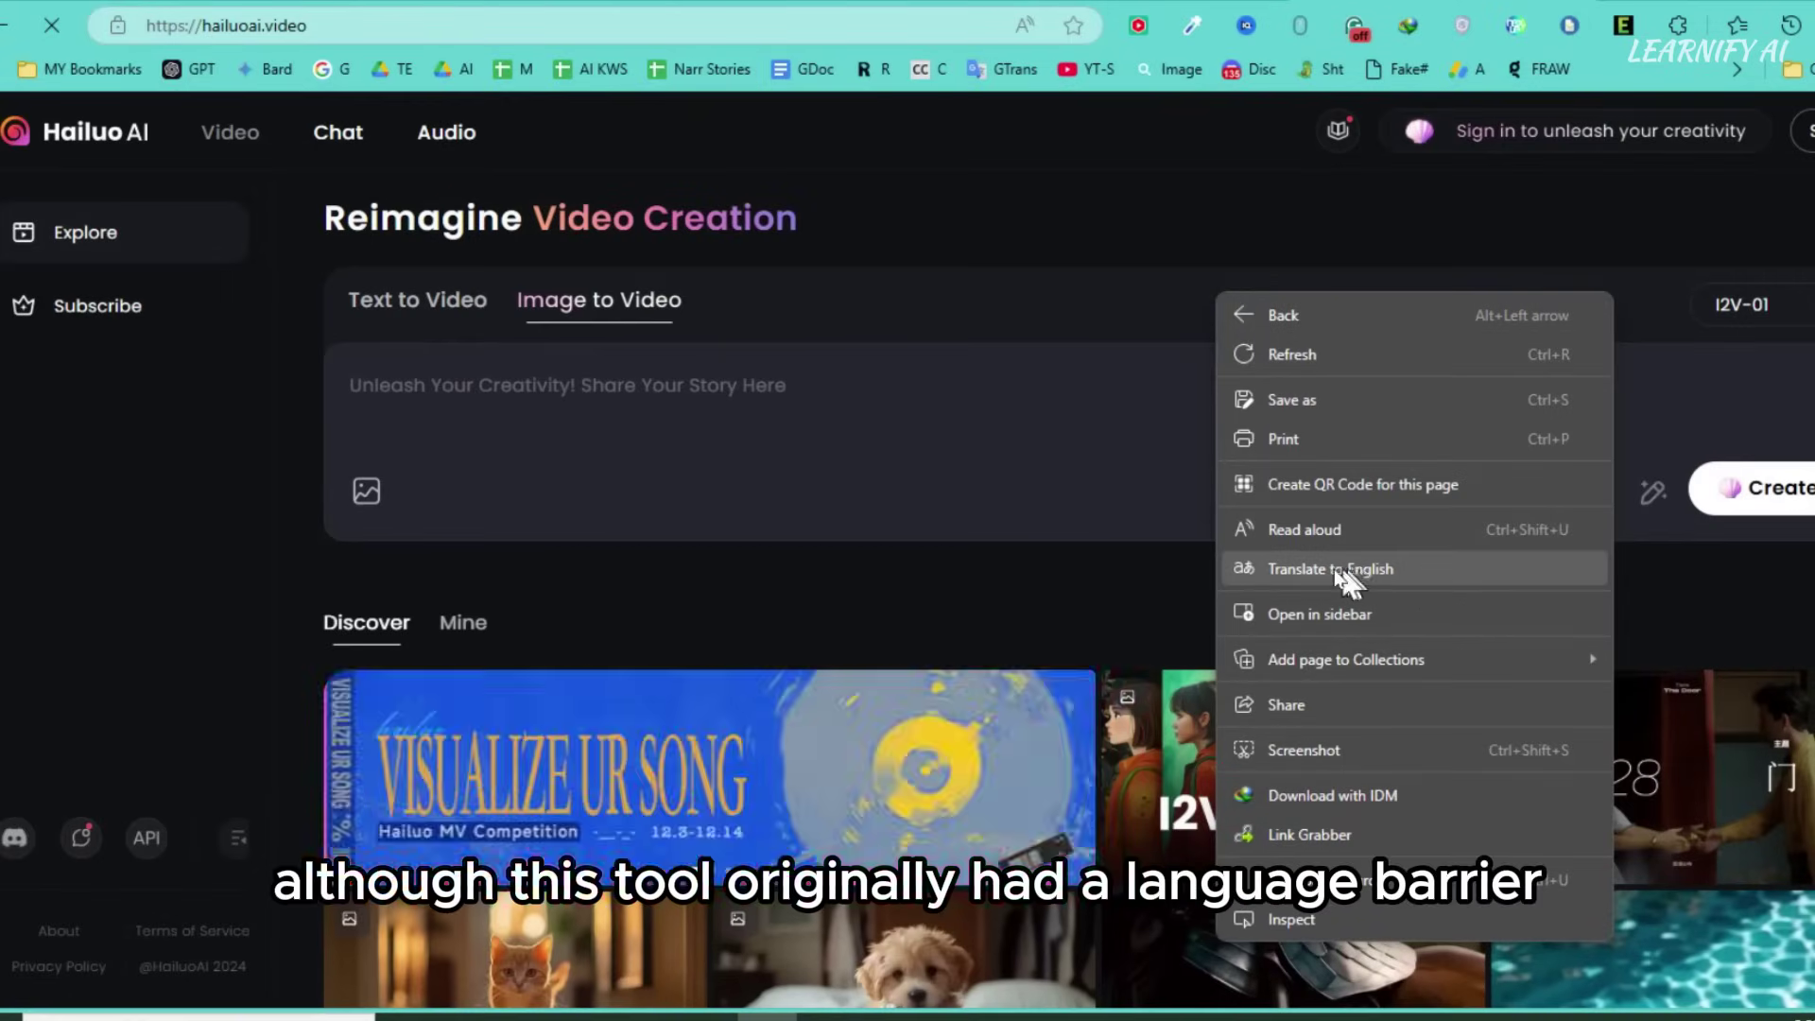
{"action": "left_click", "coordinate": [1172, 324]}
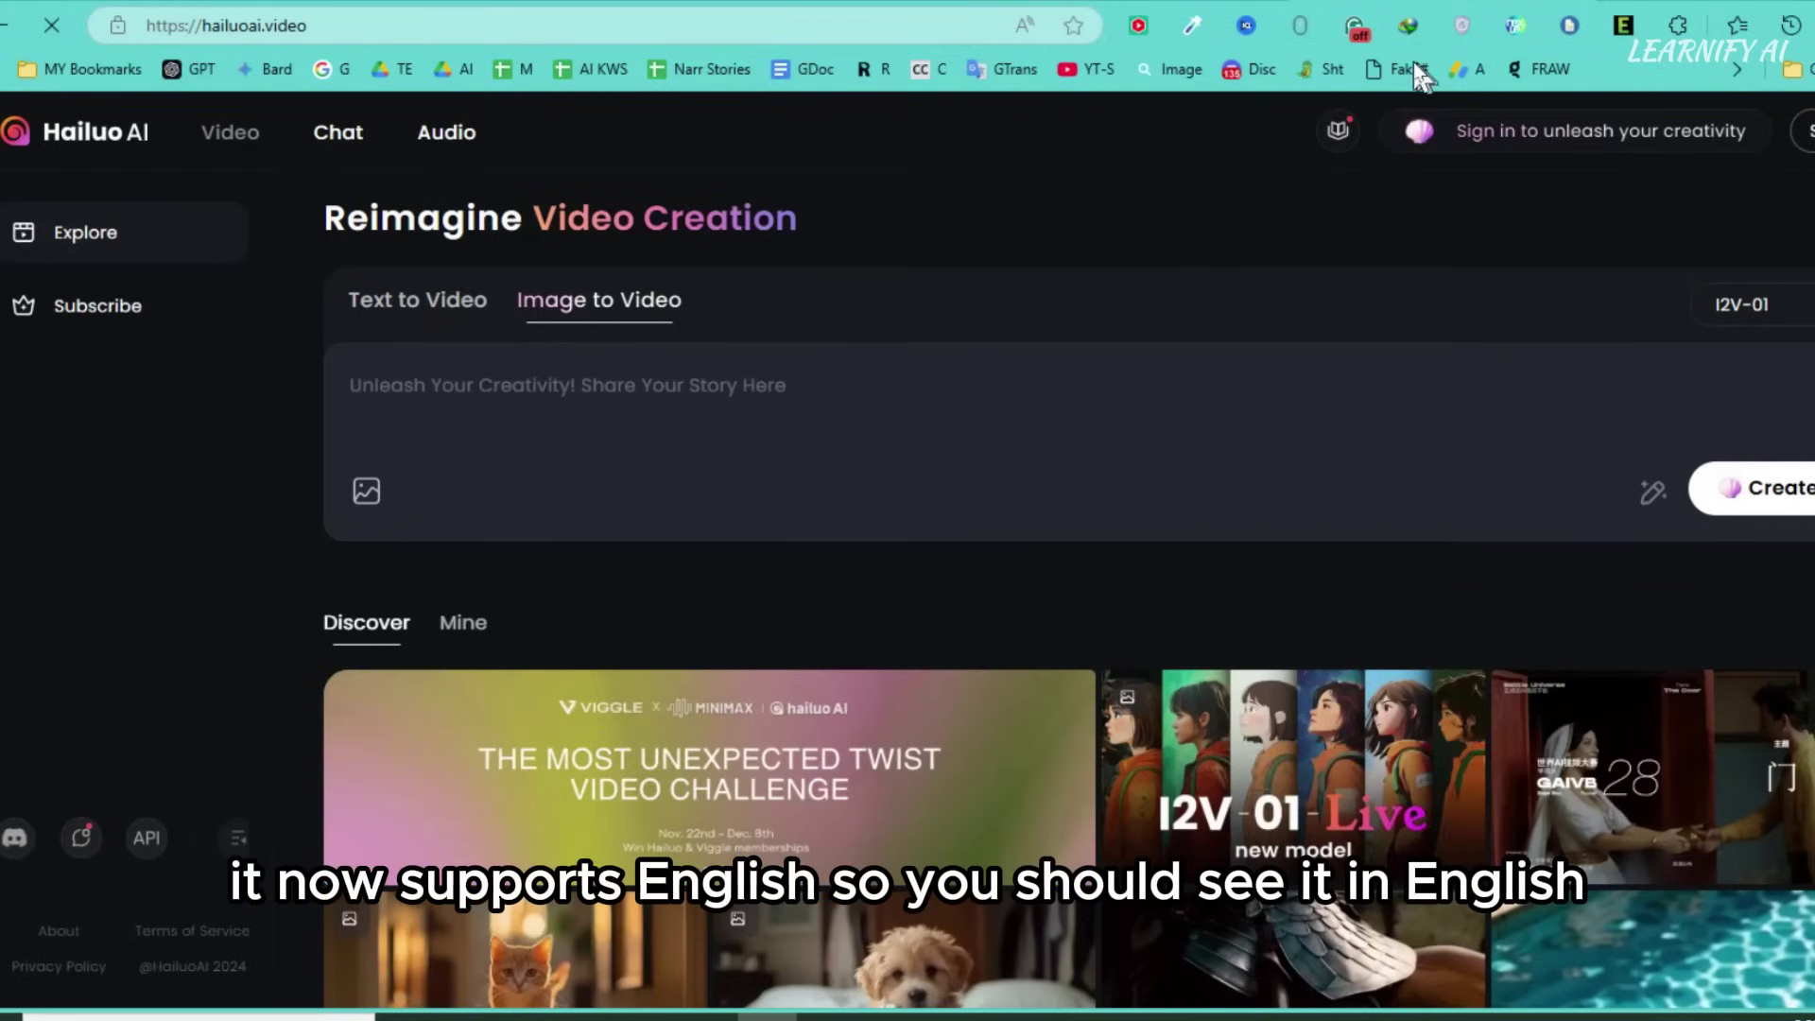
{"action": "left_click", "coordinate": [1800, 131]}
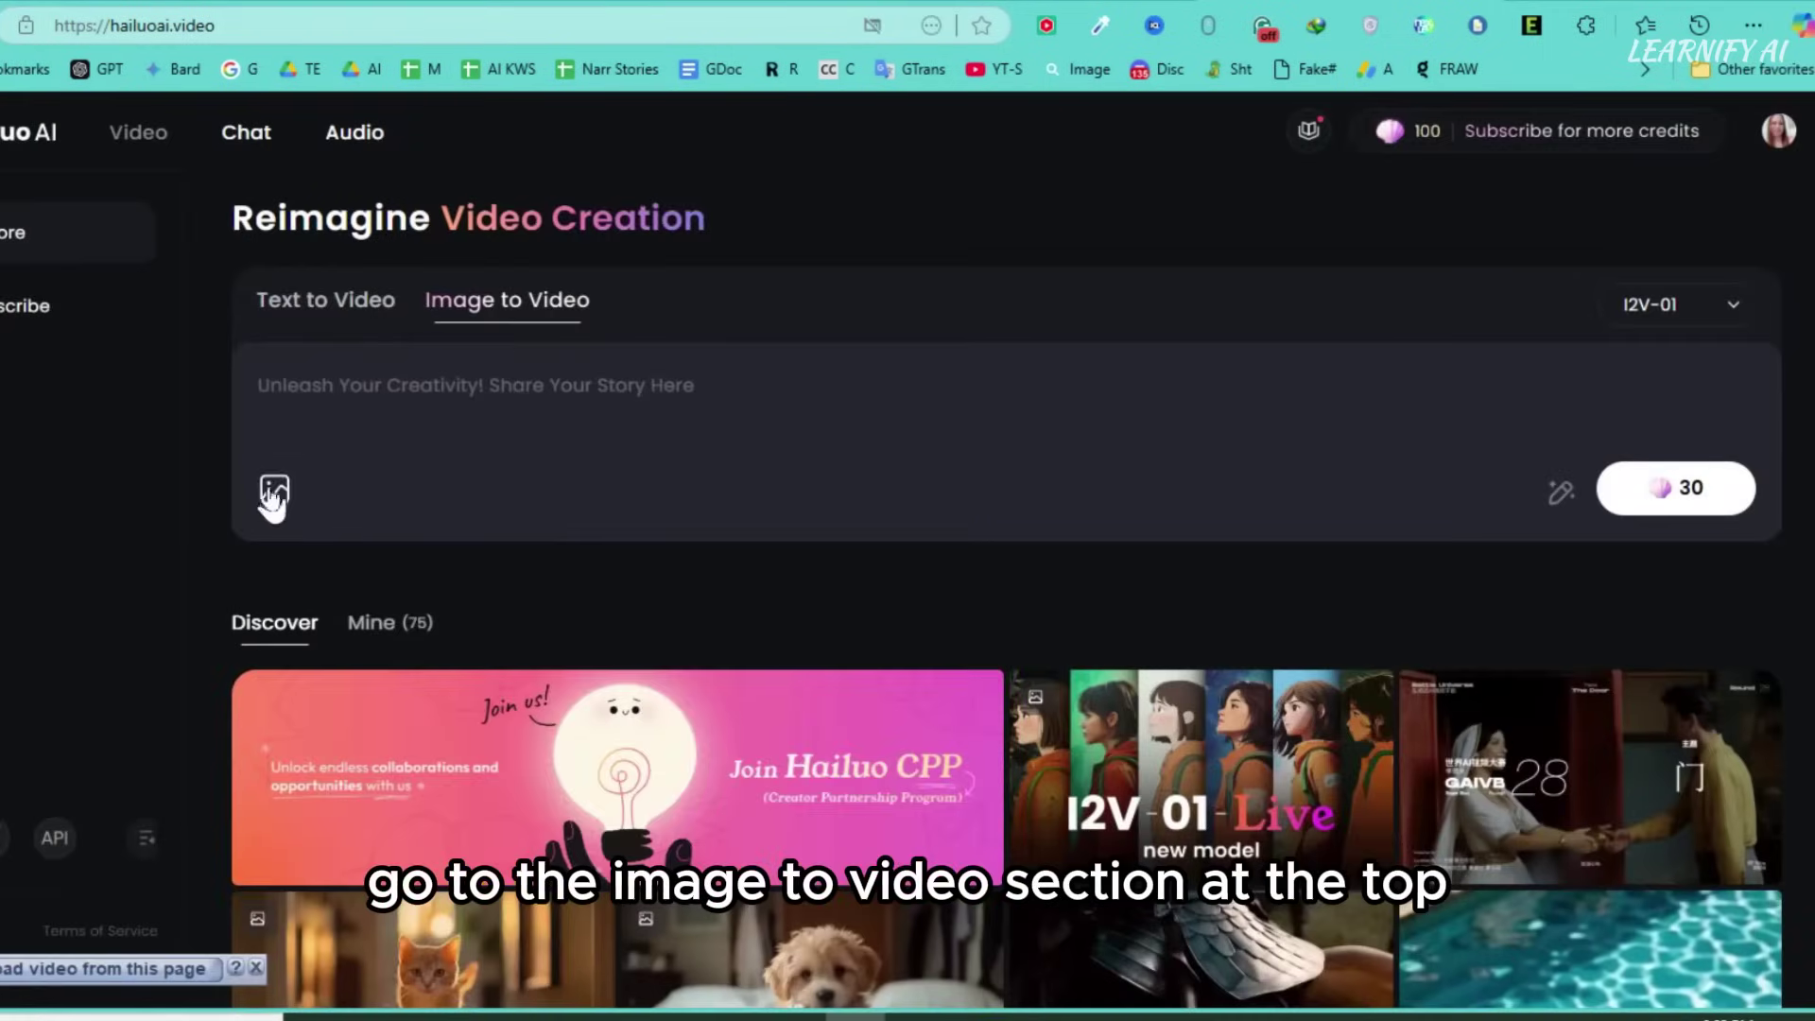
Upload the face-swapped Scene 1 image as the source for Image to Video.
{"action": "left_click", "coordinate": [273, 491]}
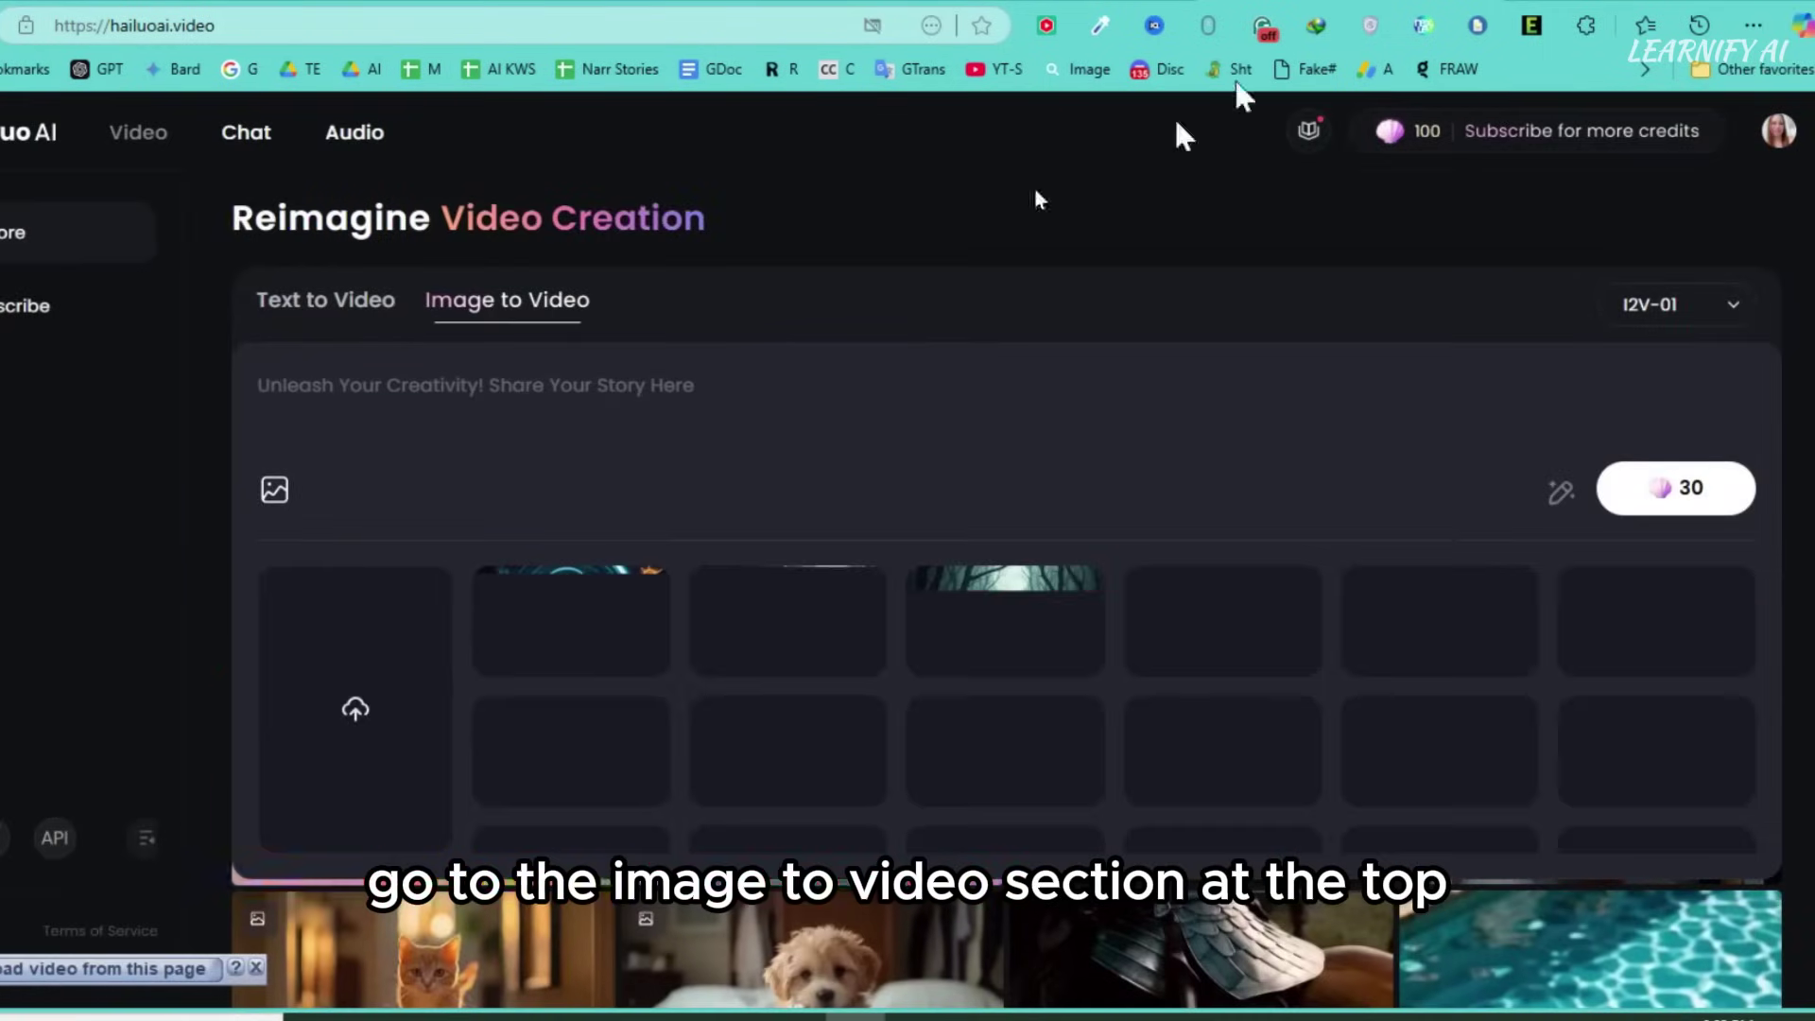
{"action": "left_click", "coordinate": [392, 698]}
{"action": "key", "text": "Escape"}
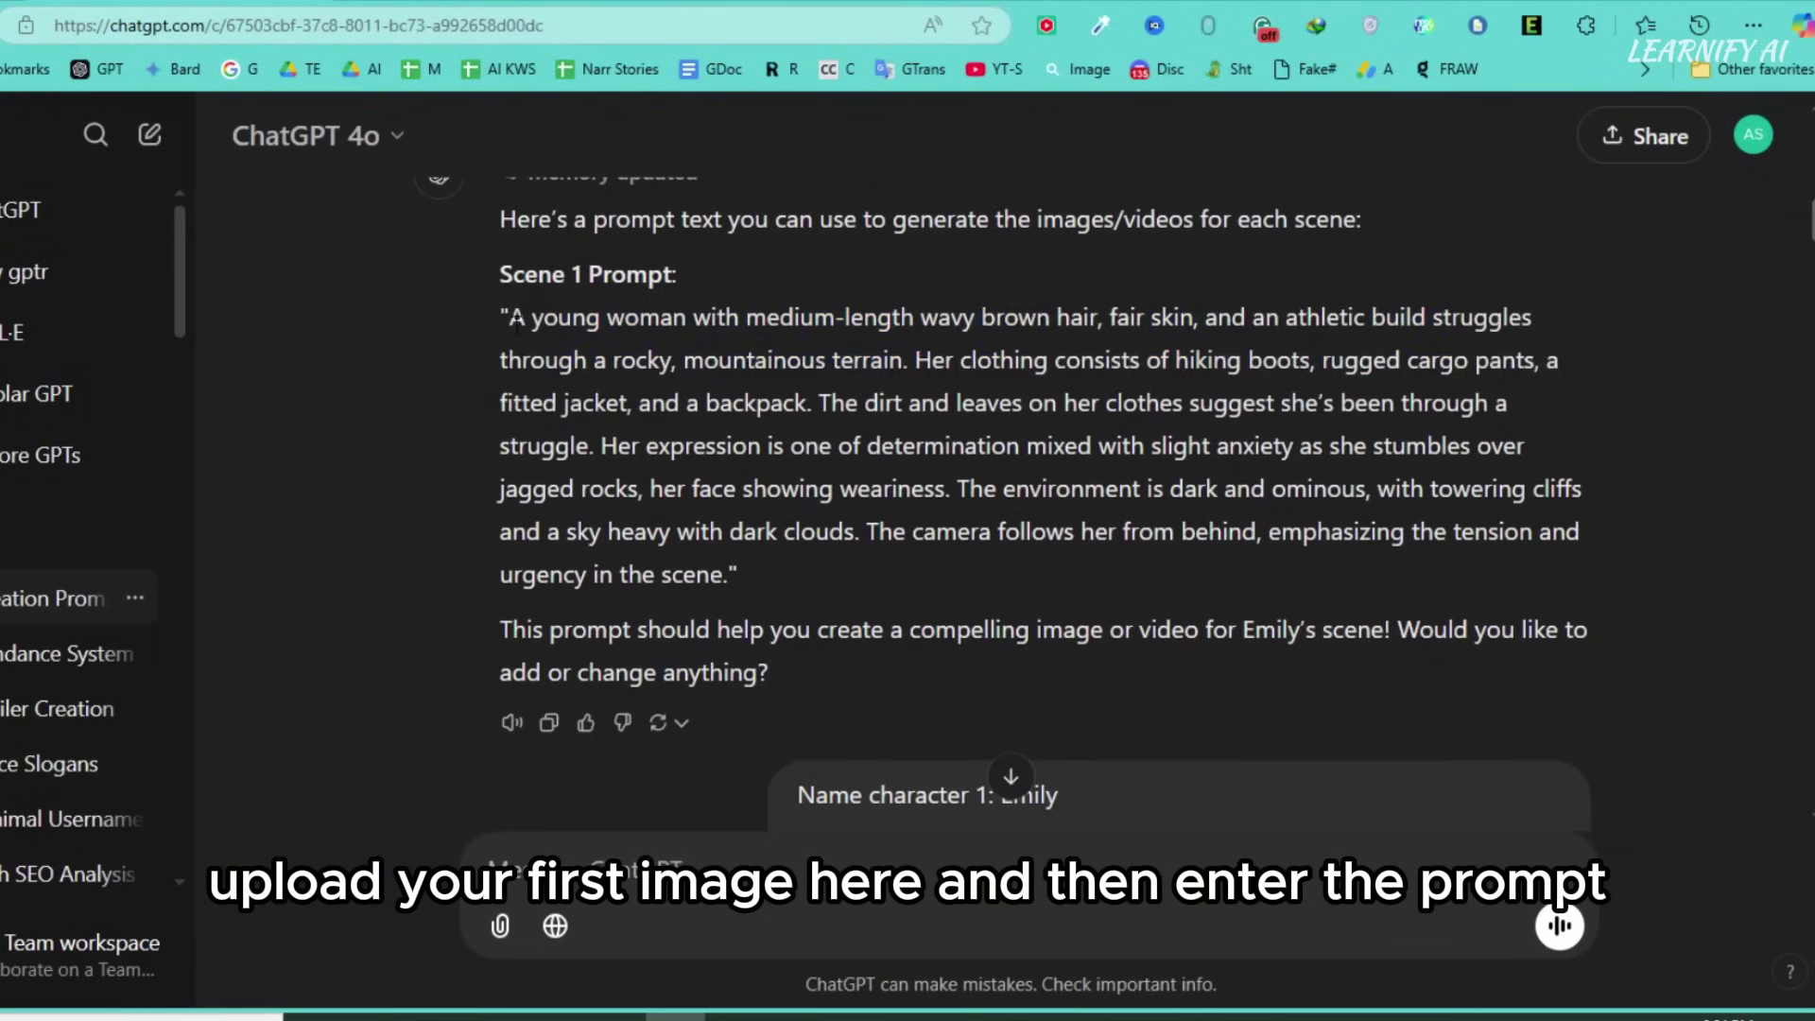
Copy ChatGPT's Scene 1 prompt about the woman struggling through rocky, mountainous terrain into Hailuo AI's video prompt.
{"action": "left_click_drag", "start_coordinate": [507, 317], "coordinate": [781, 565]}
{"action": "key", "text": "ctrl+c"}
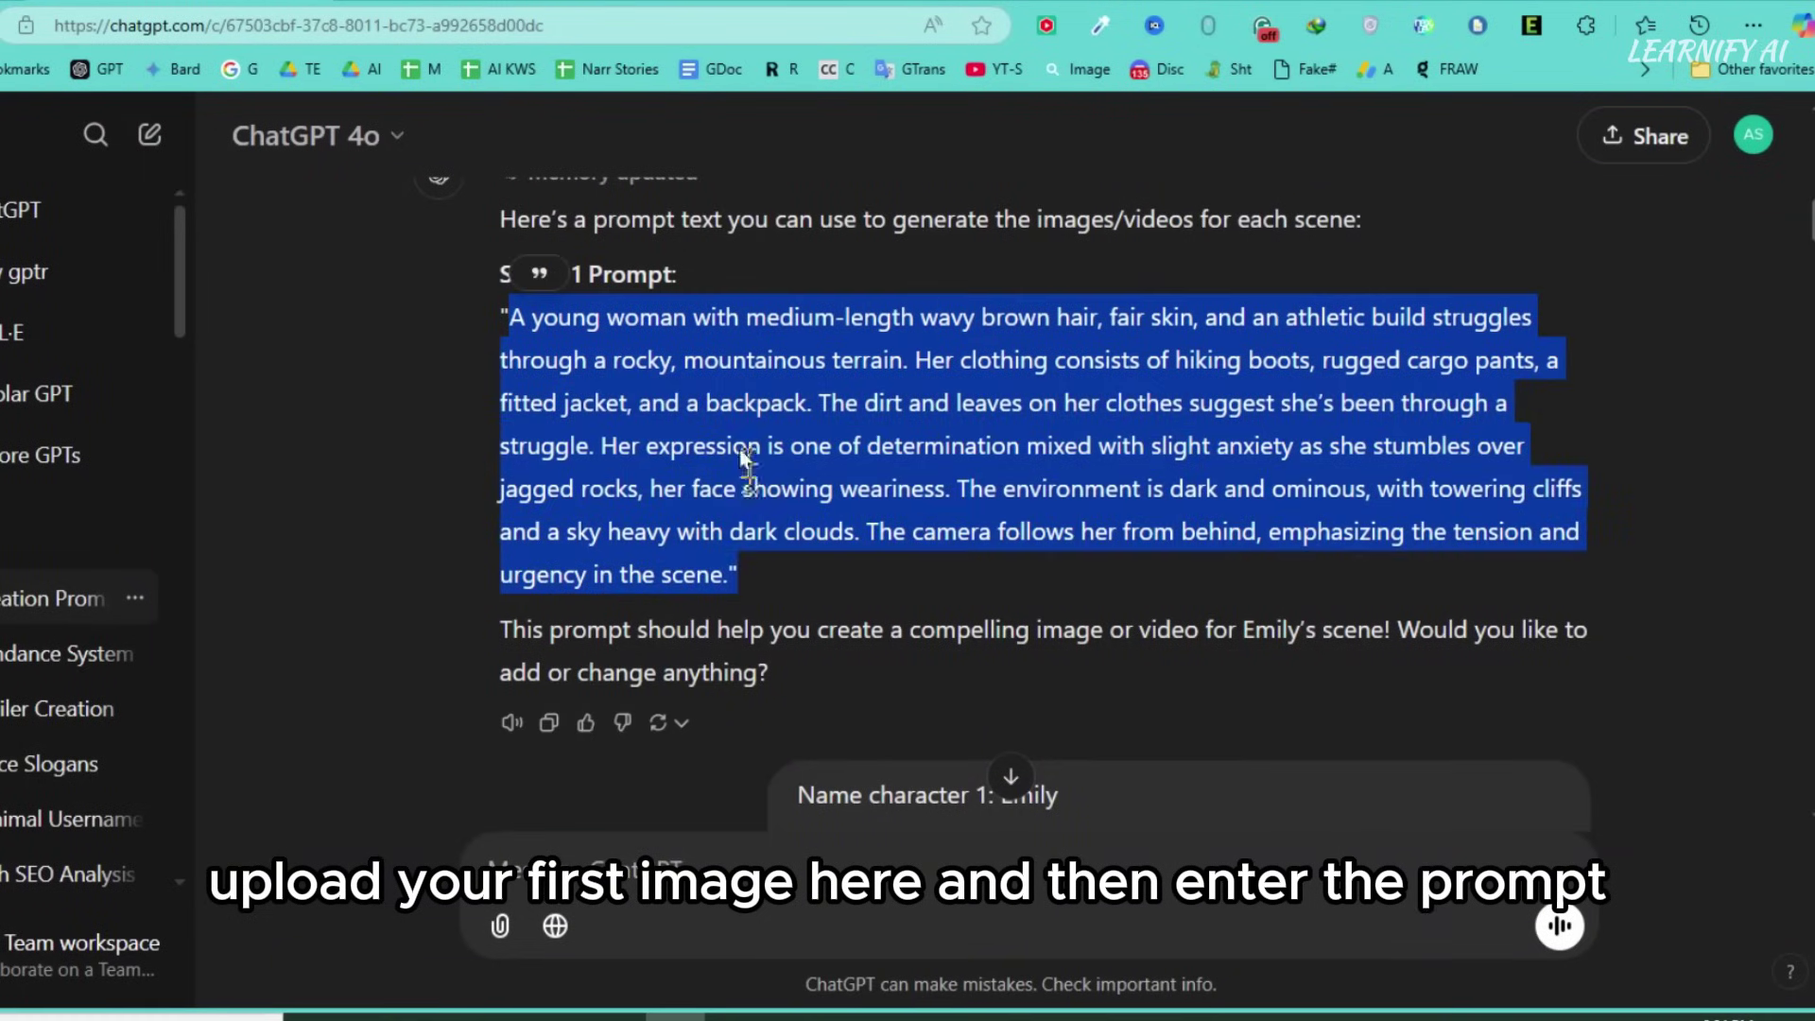
{"action": "right_click", "coordinate": [720, 374]}
{"action": "left_click", "coordinate": [762, 390]}
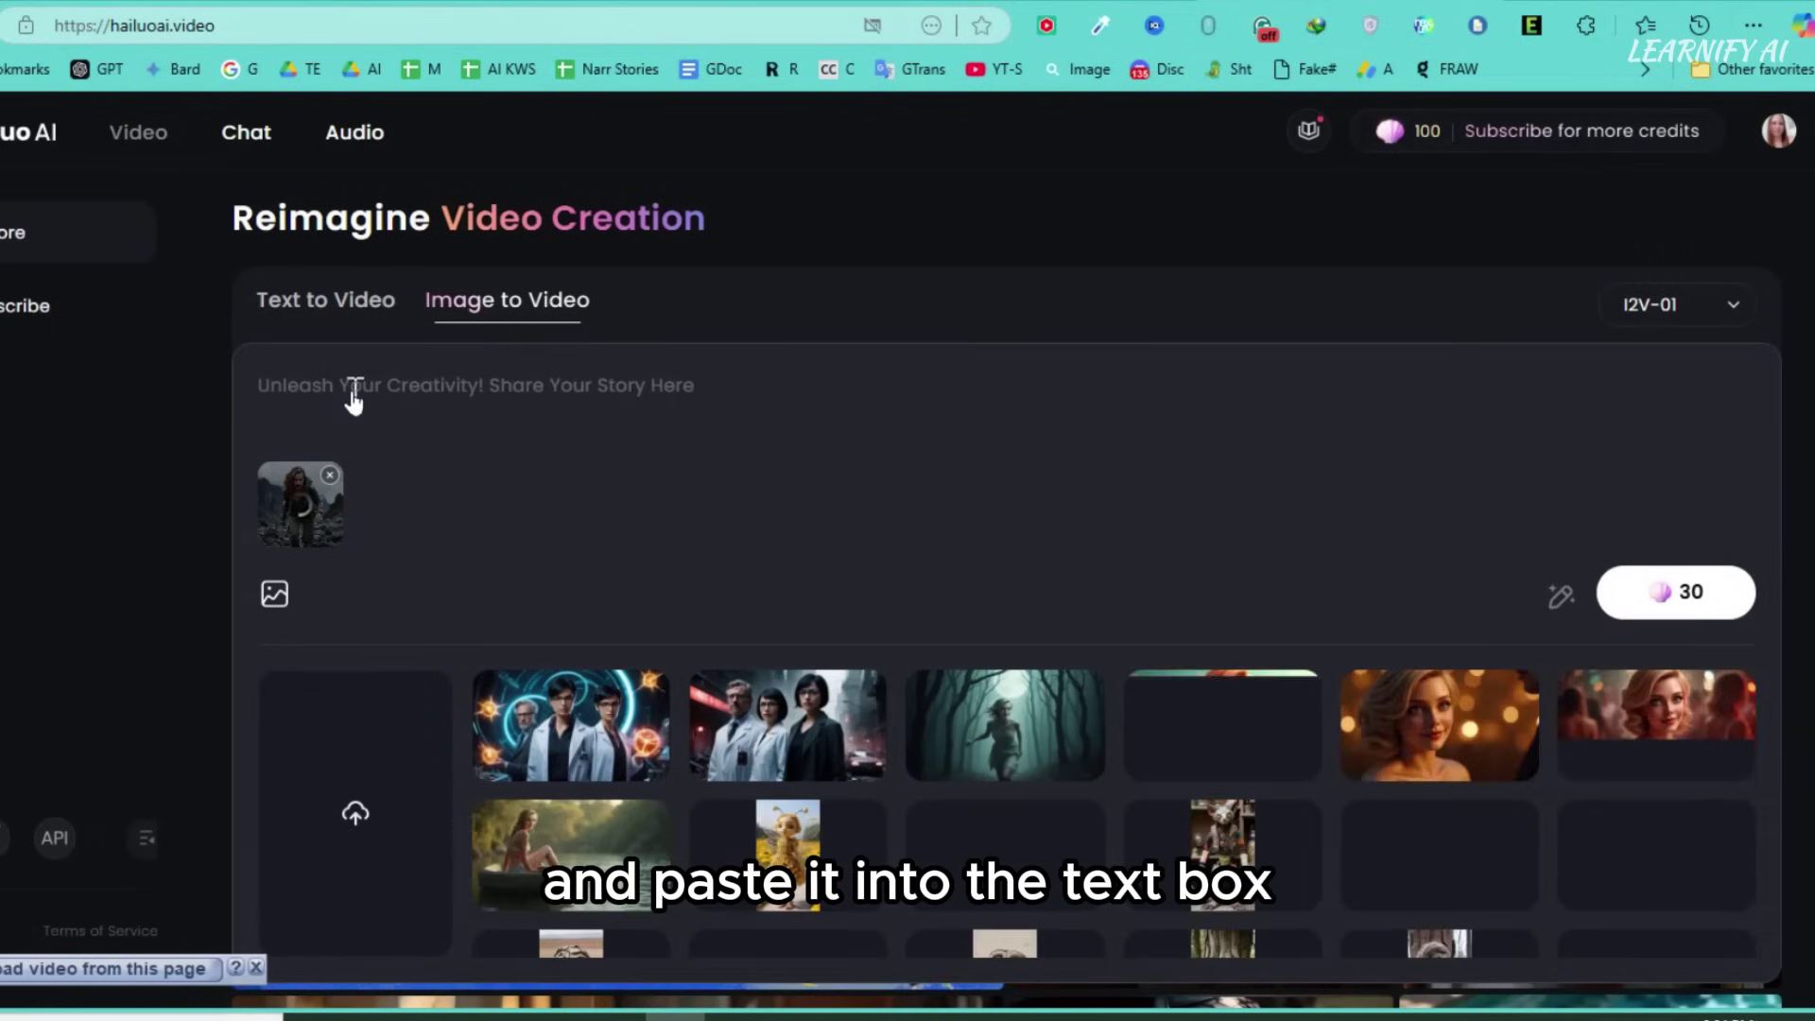
{"action": "right_click", "coordinate": [355, 391]}
{"action": "left_click", "coordinate": [441, 592]}
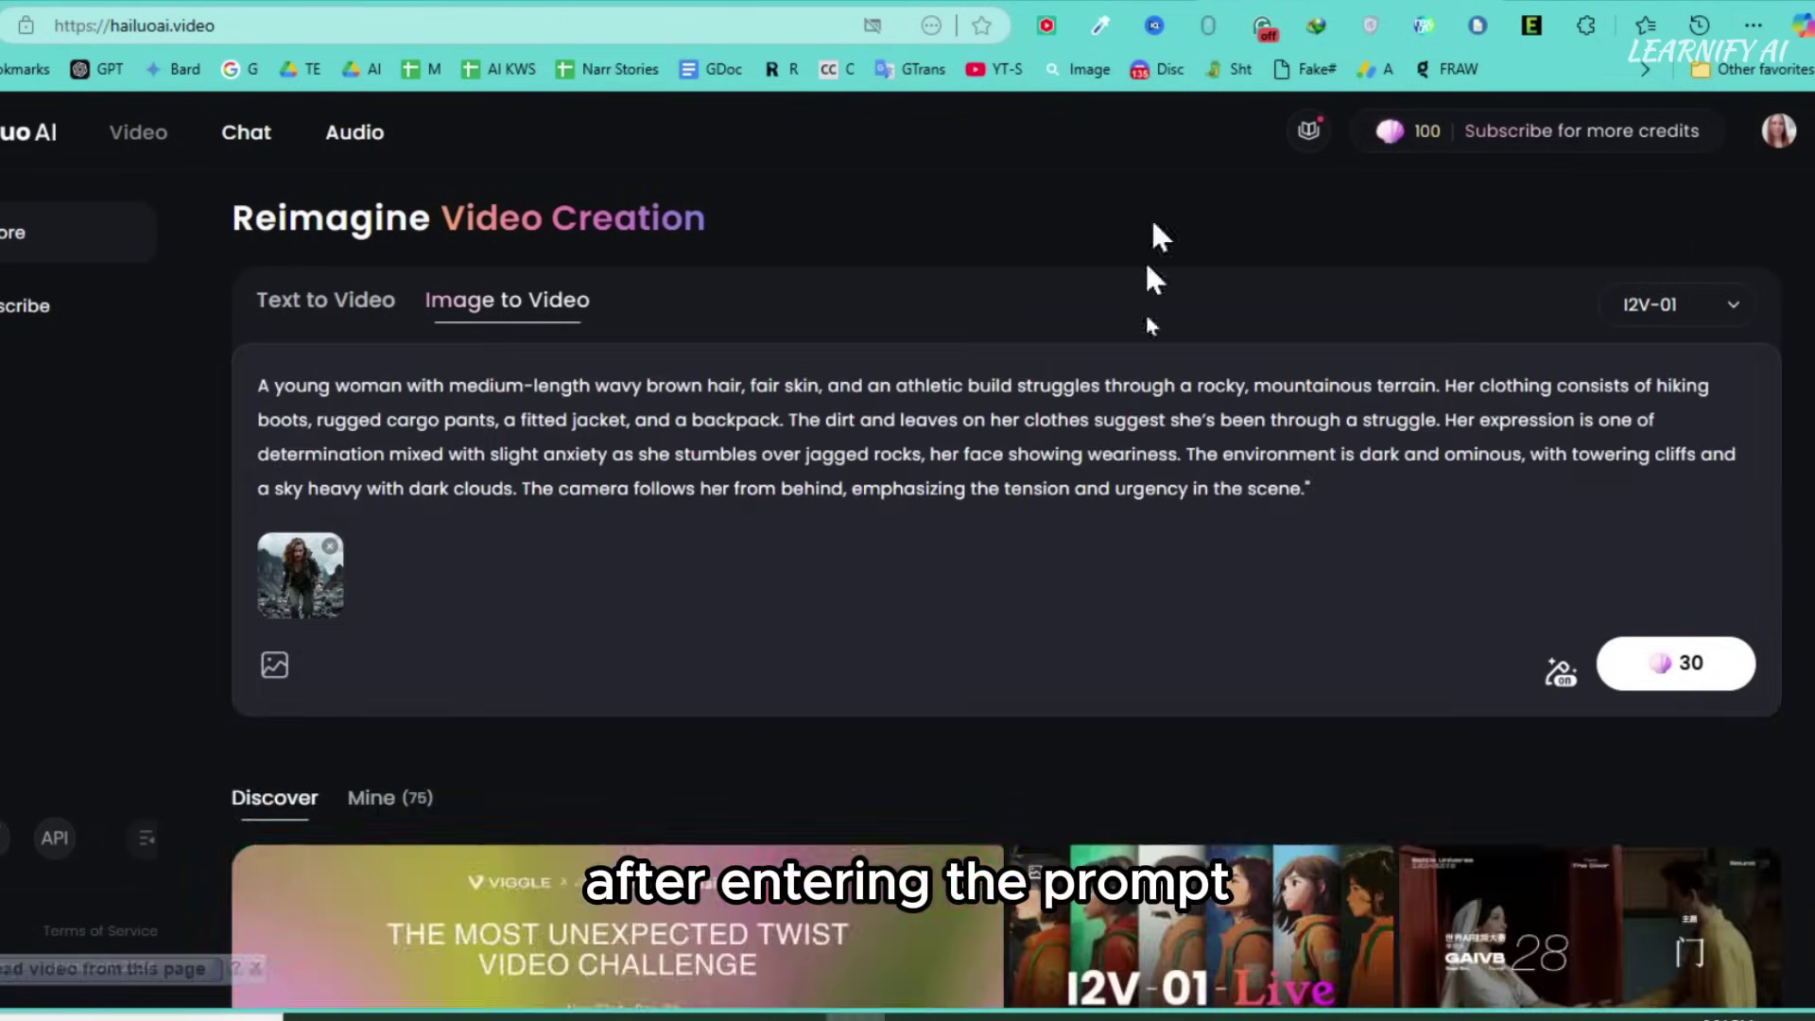
Generate the Scene 1 video and check its progress among the account's own videos.
{"action": "left_click", "coordinate": [1692, 665]}
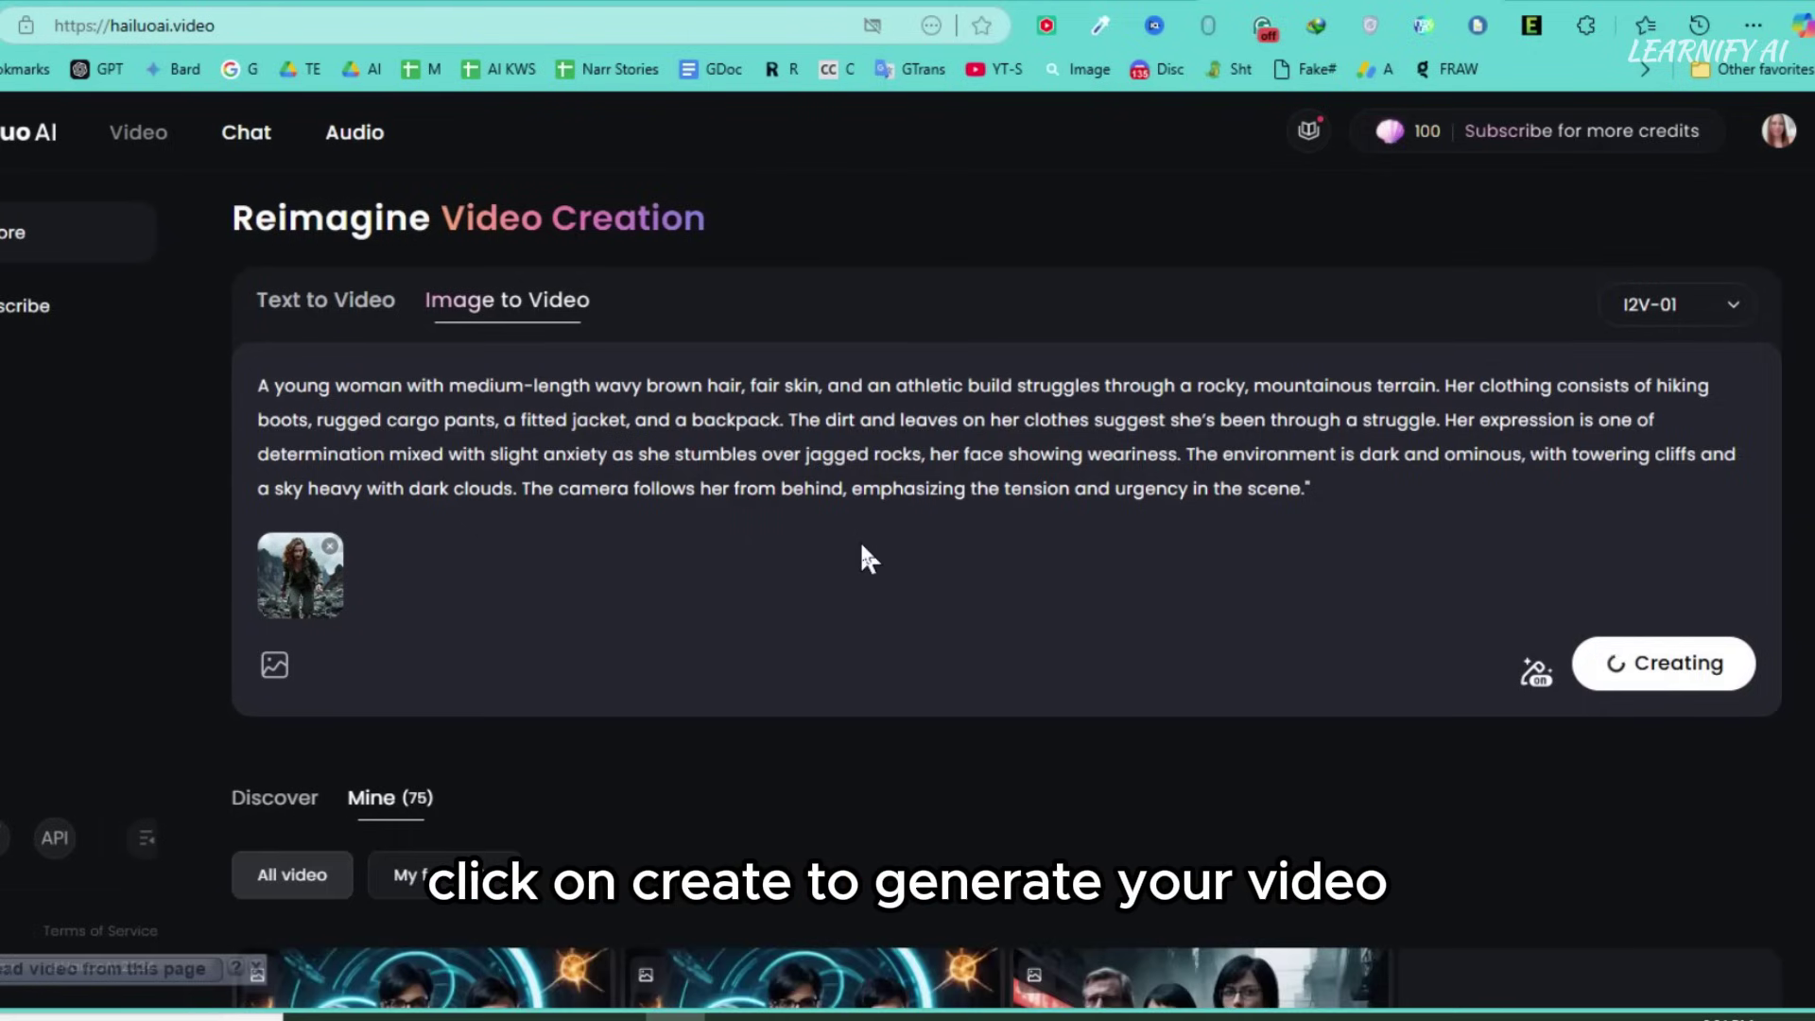
{"action": "scroll", "coordinate": [862, 546], "scroll_direction": "down", "scroll_amount": 3}
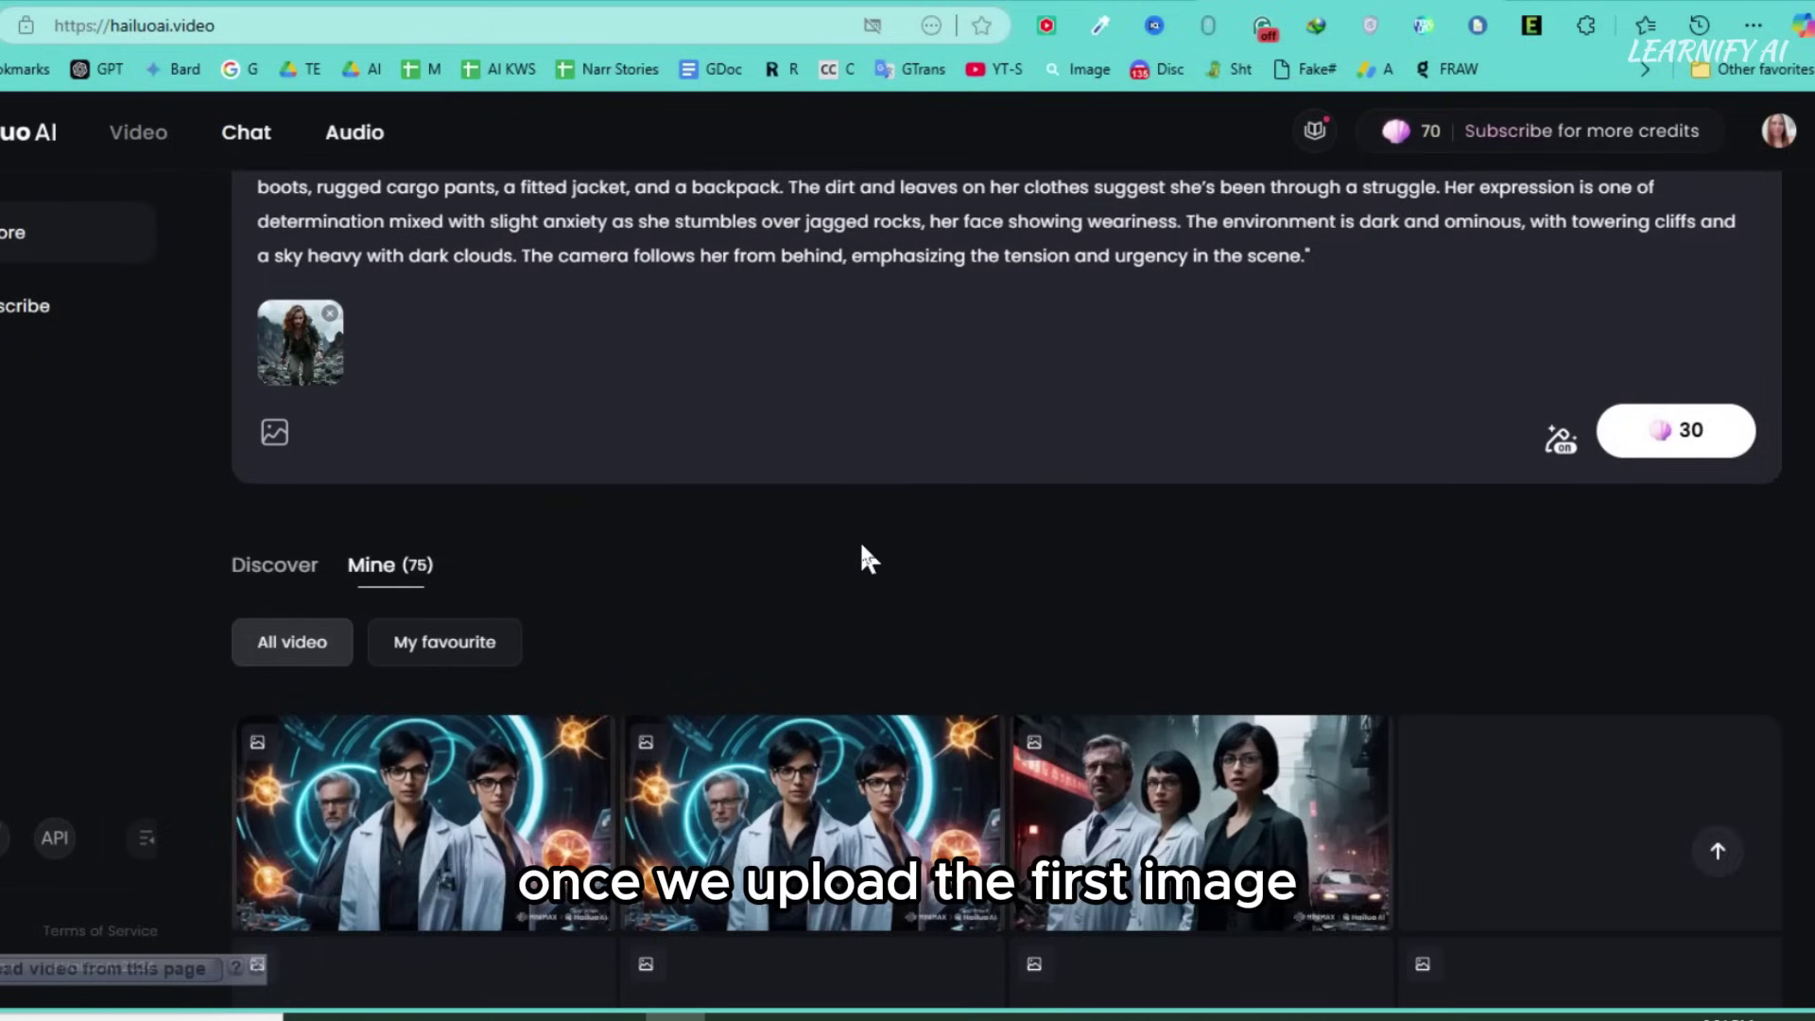
{"action": "scroll", "coordinate": [861, 546], "scroll_direction": "down", "scroll_amount": 2}
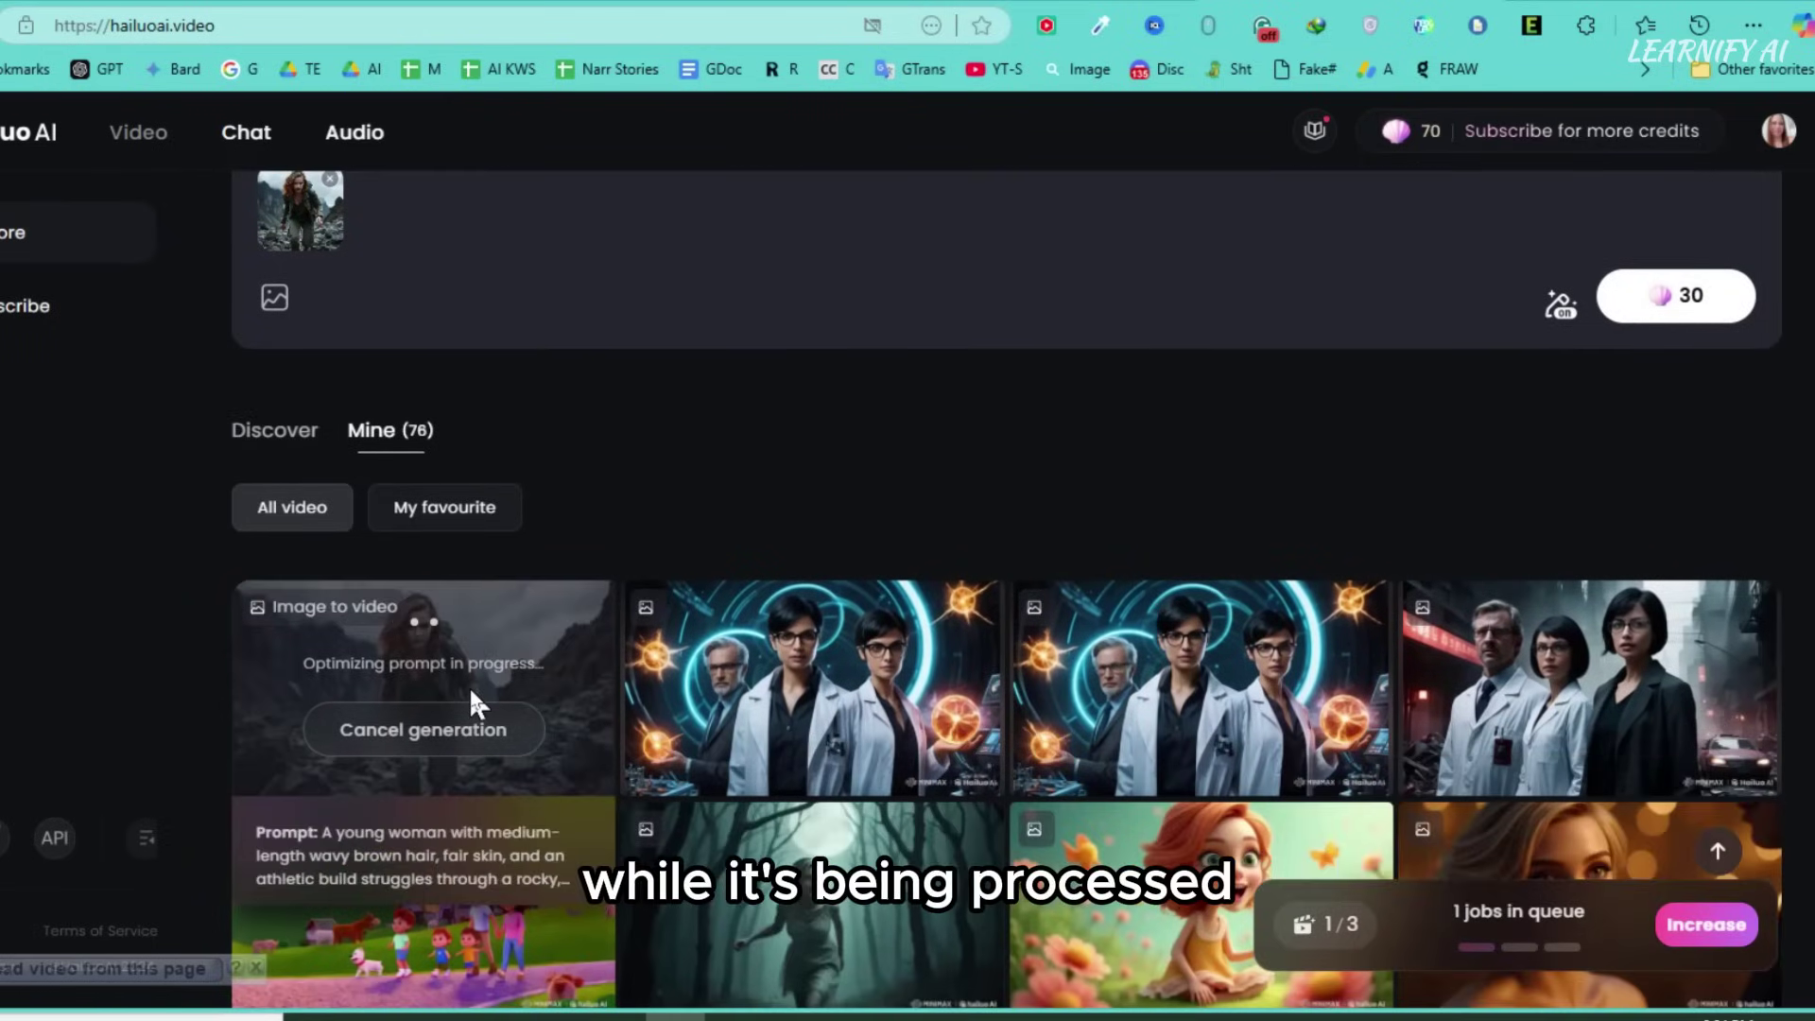
{"action": "scroll", "coordinate": [468, 684], "scroll_direction": "up", "scroll_amount": 3}
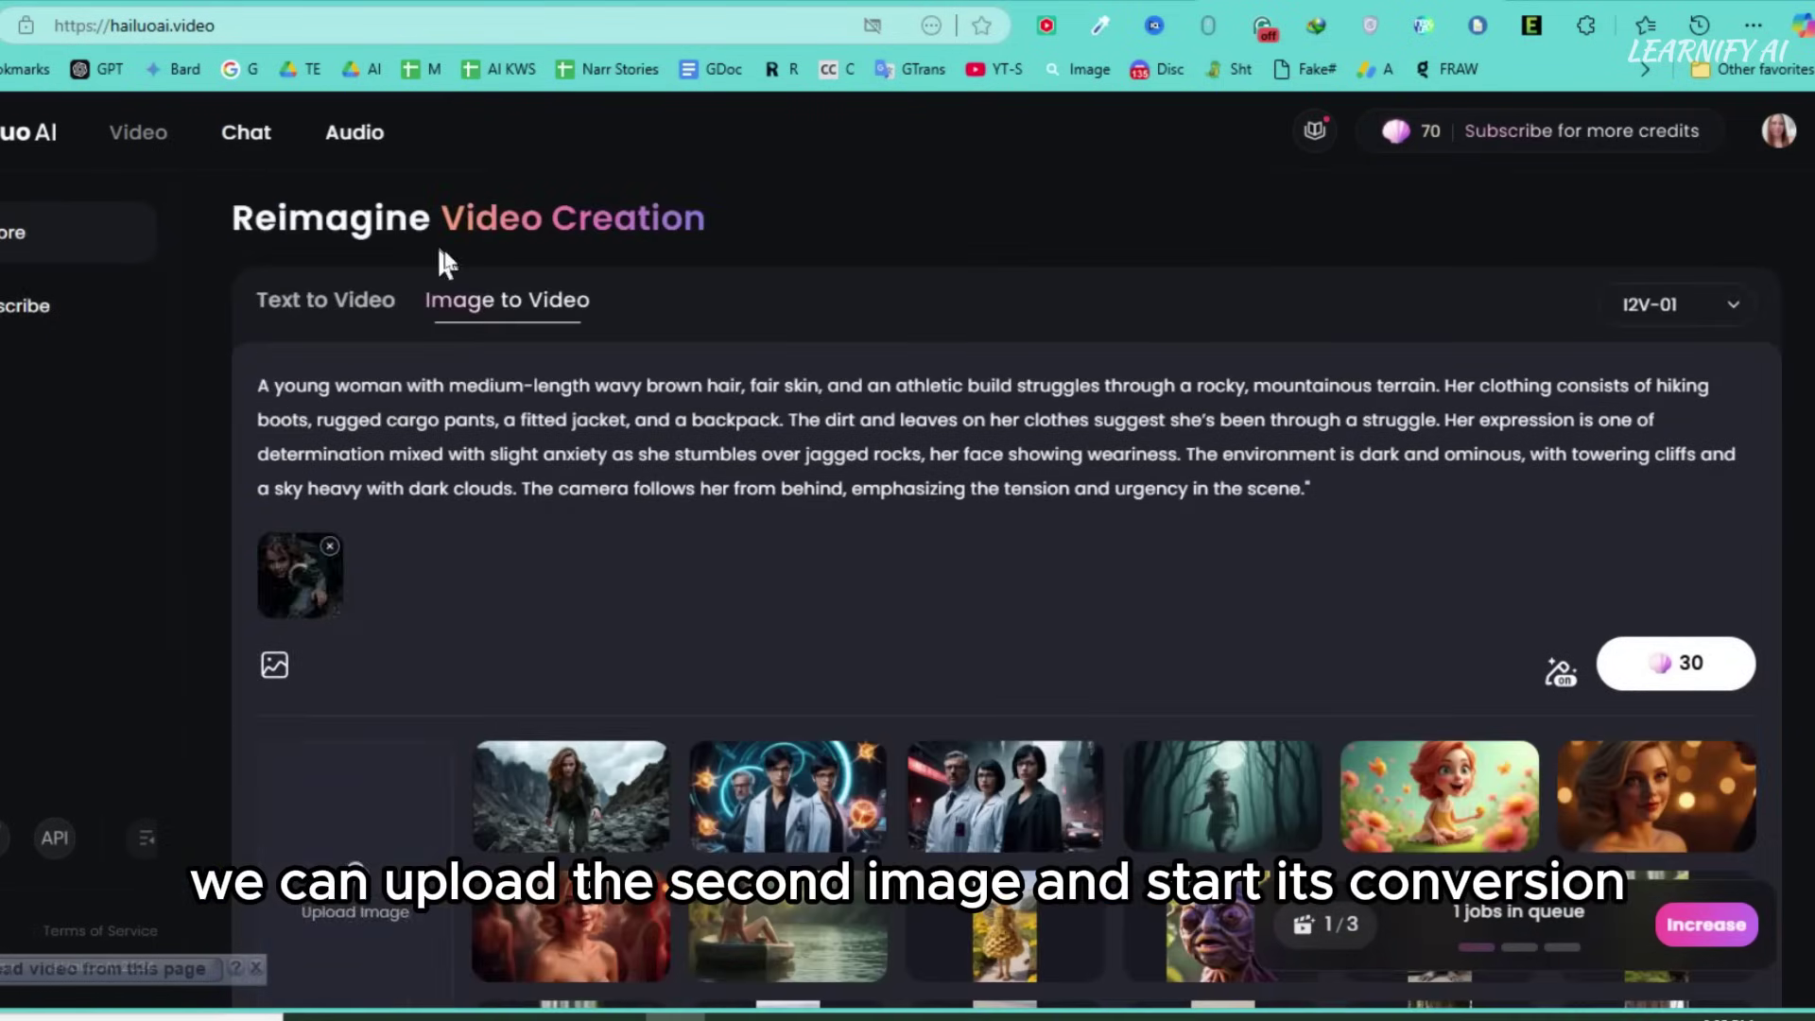
Replace the video prompt with ChatGPT's prompt about crawling through a dark, narrow crevice, and generate the Scene 2 video.
{"action": "key", "text": "ctrl+Tab"}
{"action": "scroll", "coordinate": [395, 333], "scroll_direction": "up", "scroll_amount": 4}
{"action": "left_click_drag", "start_coordinate": [503, 256], "coordinate": [1317, 405]}
{"action": "key", "text": "ctrl+c"}
{"action": "key", "text": "ctrl+Tab"}
{"action": "key", "text": "ctrl+a"}
{"action": "key", "text": "ctrl+v"}
{"action": "left_click", "coordinate": [1675, 663]}
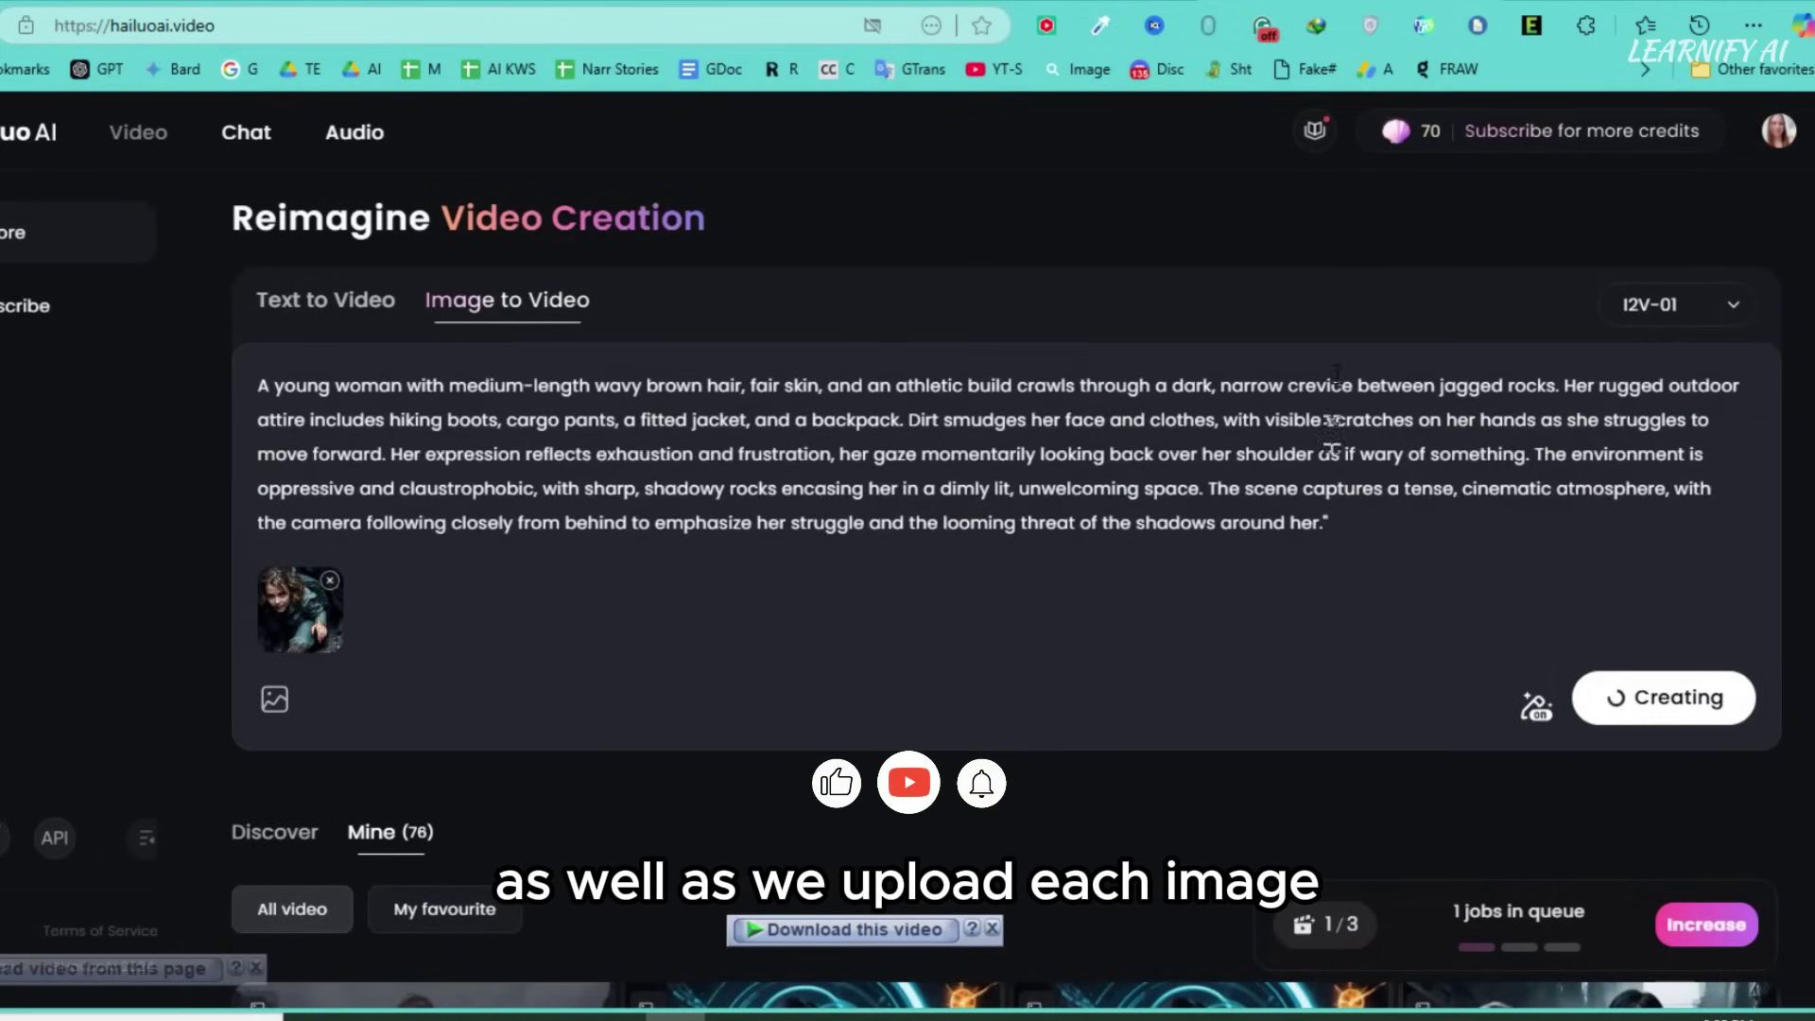
Upload Scene 3.jpg from the FACESWAPED folder as the next Image to Video source.
{"action": "scroll", "coordinate": [330, 813], "scroll_direction": "down", "scroll_amount": 3}
{"action": "scroll", "coordinate": [274, 700], "scroll_direction": "up", "scroll_amount": 3}
{"action": "left_click", "coordinate": [376, 811]}
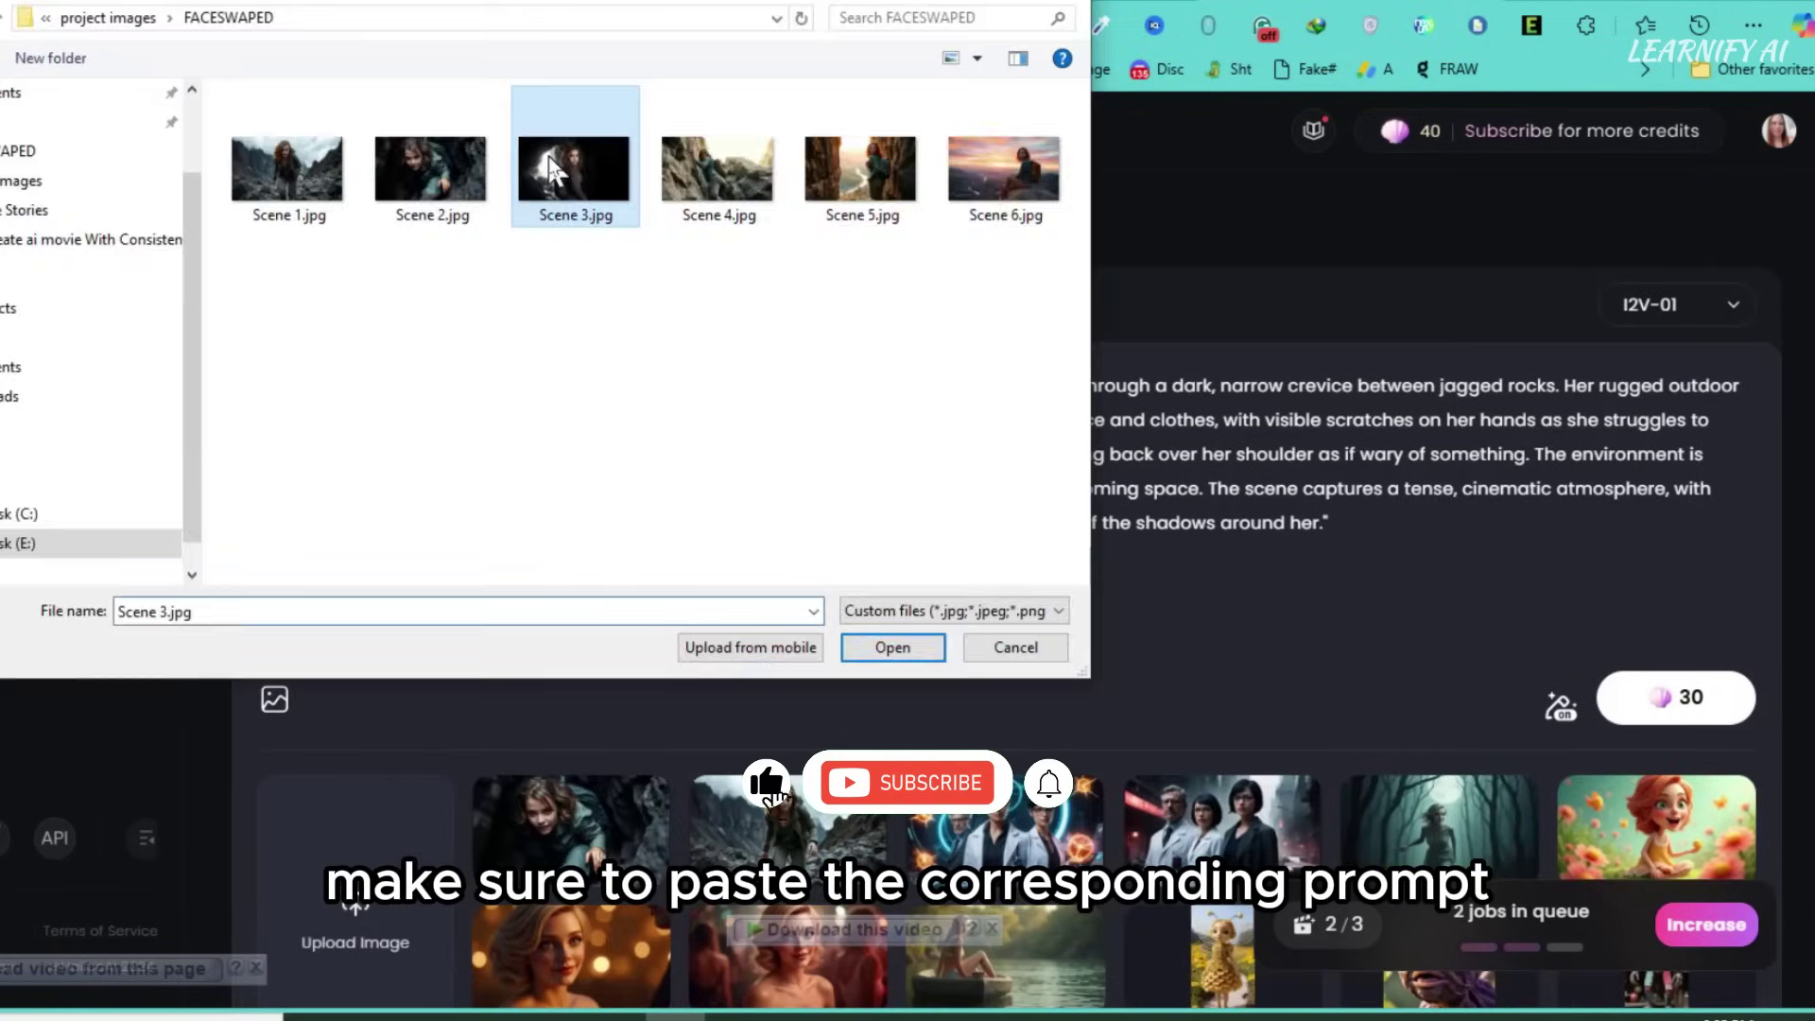
{"action": "double_click", "coordinate": [567, 161]}
Replace the crevice text in Hailuo AI's video prompt with ChatGPT's prompt for Scene 3.
{"action": "key", "text": "ctrl+Tab"}
{"action": "scroll", "coordinate": [520, 277], "scroll_direction": "down", "scroll_amount": 1}
{"action": "left_click_drag", "start_coordinate": [520, 277], "coordinate": [1041, 627]}
{"action": "key", "text": "ctrl+c"}
{"action": "key", "text": "ctrl+Tab"}
{"action": "key", "text": "ctrl+a"}
{"action": "key", "text": "ctrl+v"}
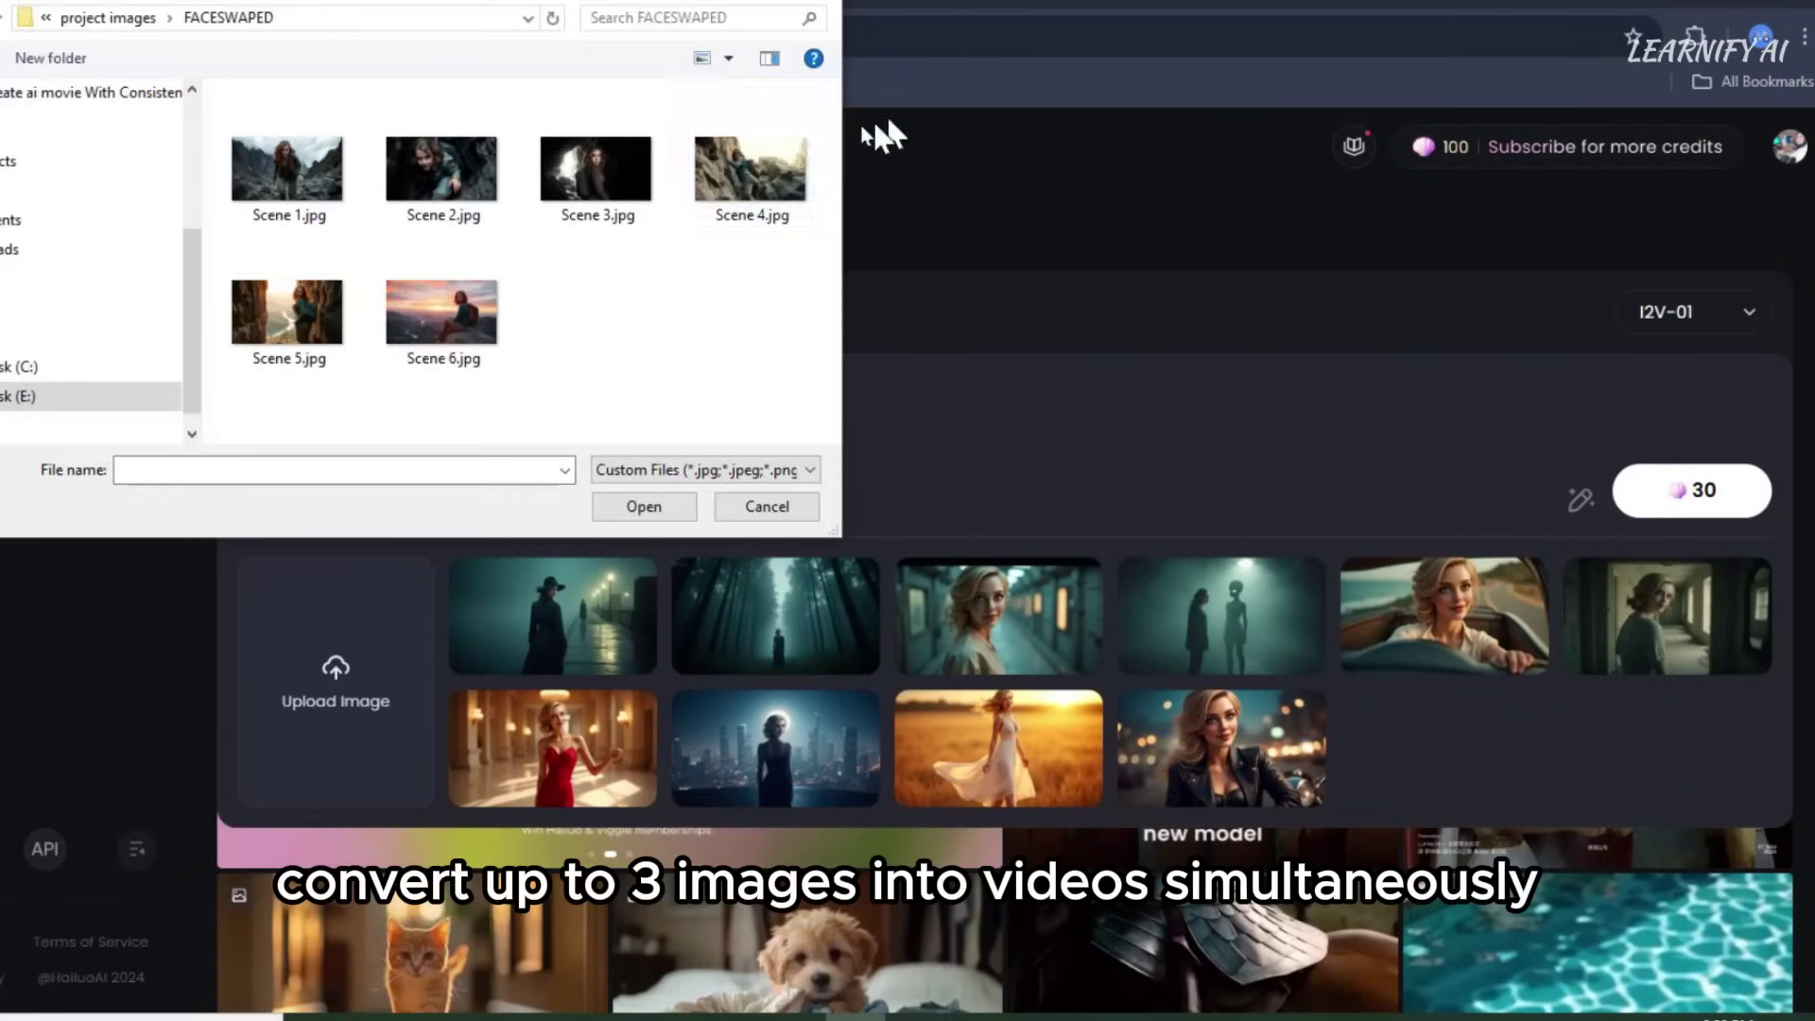
Copy ChatGPT's steep rock wall climbing prompt into the second Hailuo AI account and generate the Scene 4 video.
{"action": "key", "text": "ctrl+Tab"}
{"action": "left_click_drag", "start_coordinate": [607, 249], "coordinate": [673, 593]}
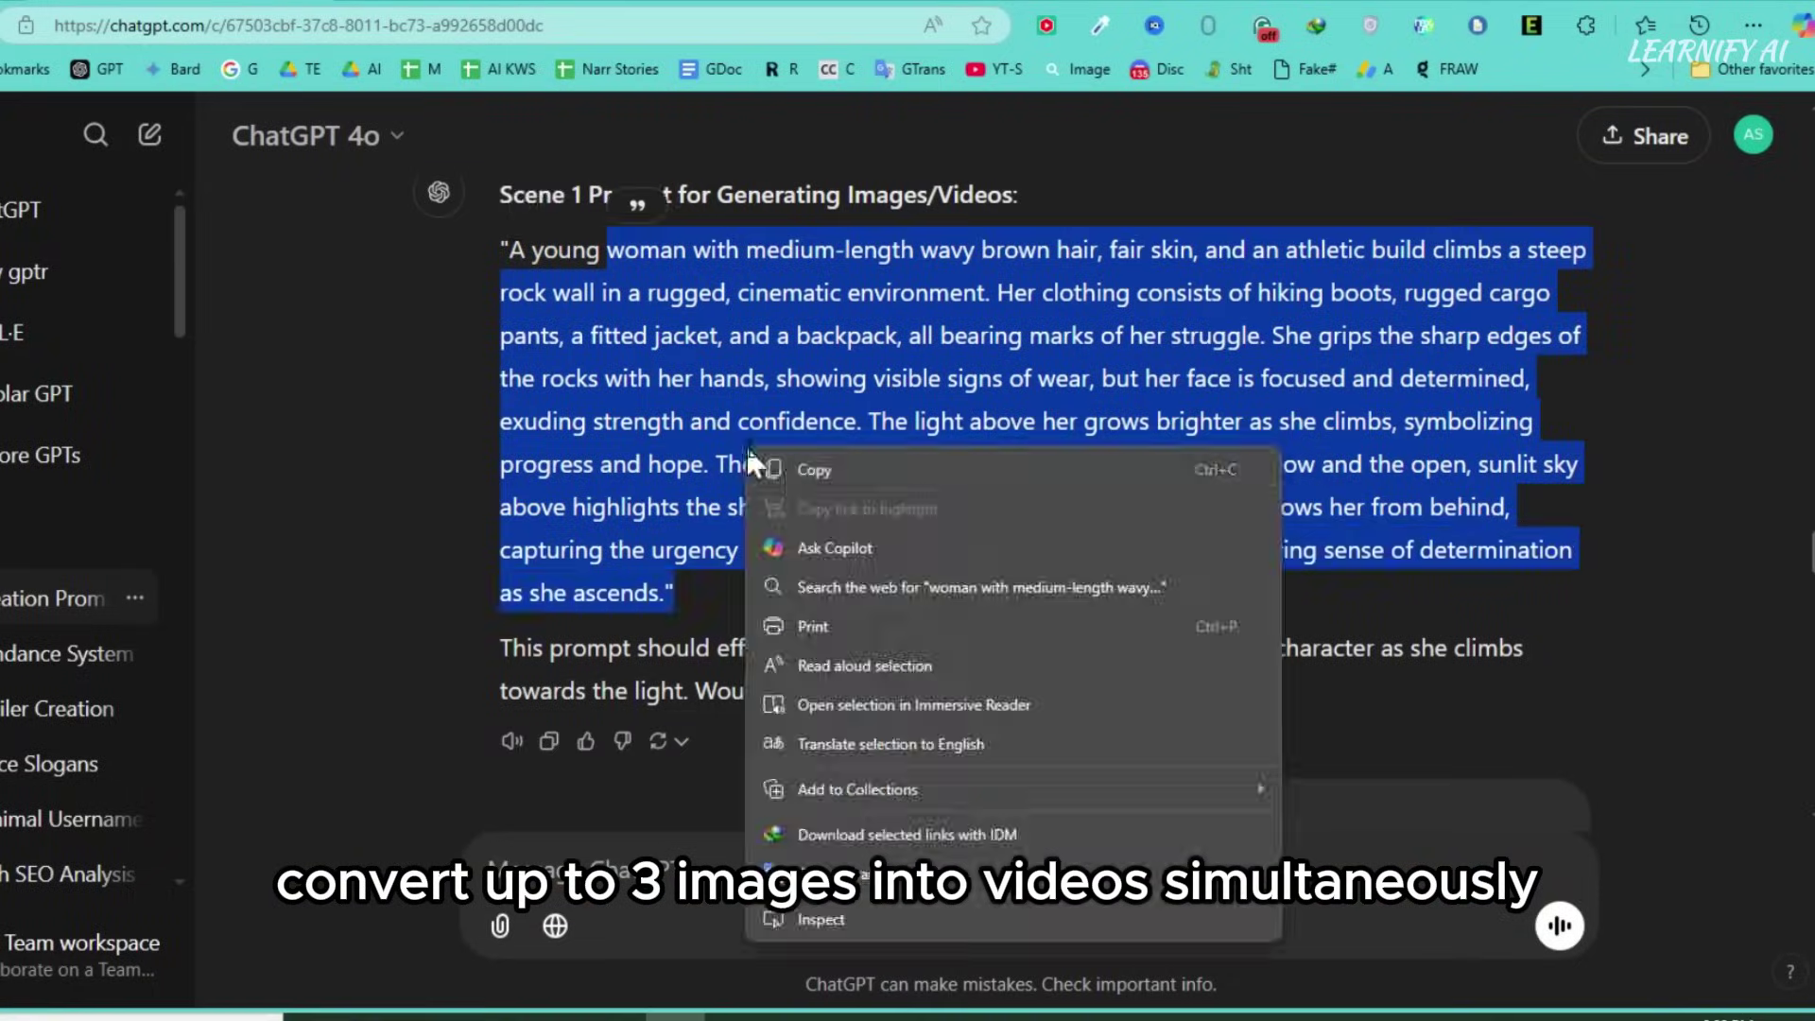
{"action": "key", "text": "ctrl+c"}
{"action": "key", "text": "alt+Tab"}
{"action": "key", "text": "ctrl+v"}
{"action": "left_click", "coordinate": [1692, 679]}
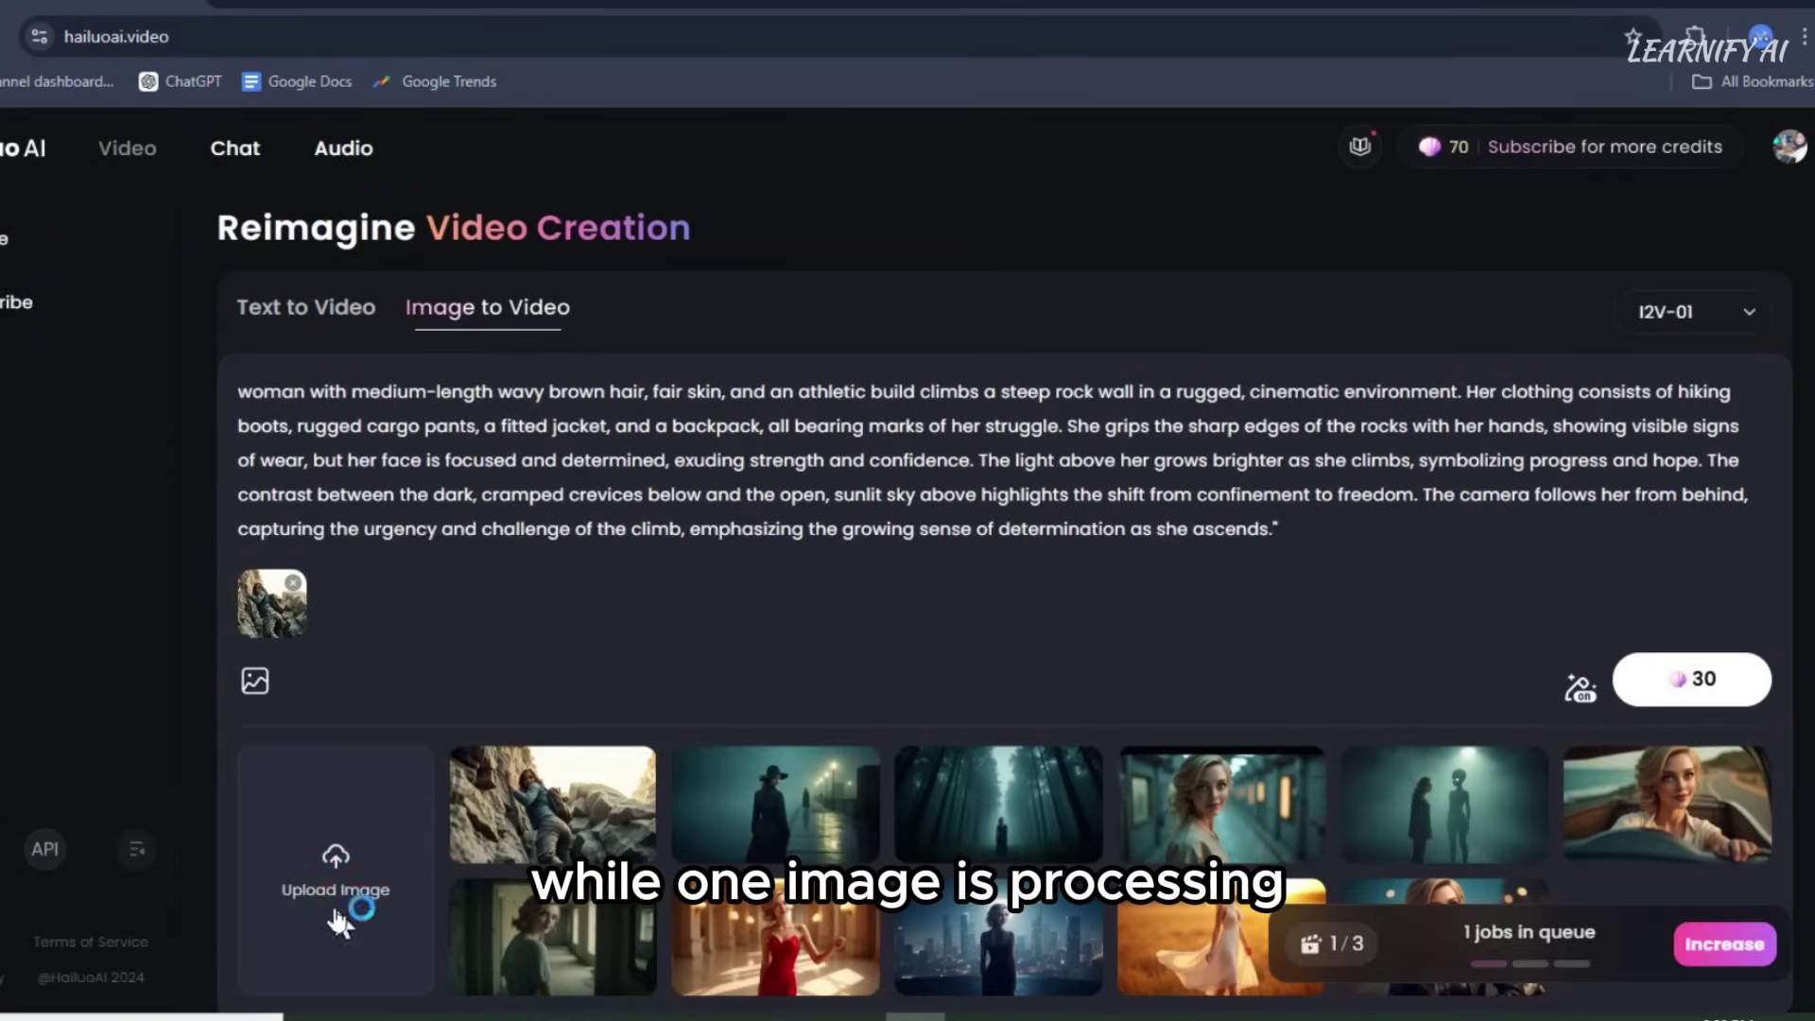
Upload the Scene 5 image, copy ChatGPT's prompt about emerging from the crevice into Hailuo AI, and generate the video.
{"action": "left_click", "coordinate": [333, 896]}
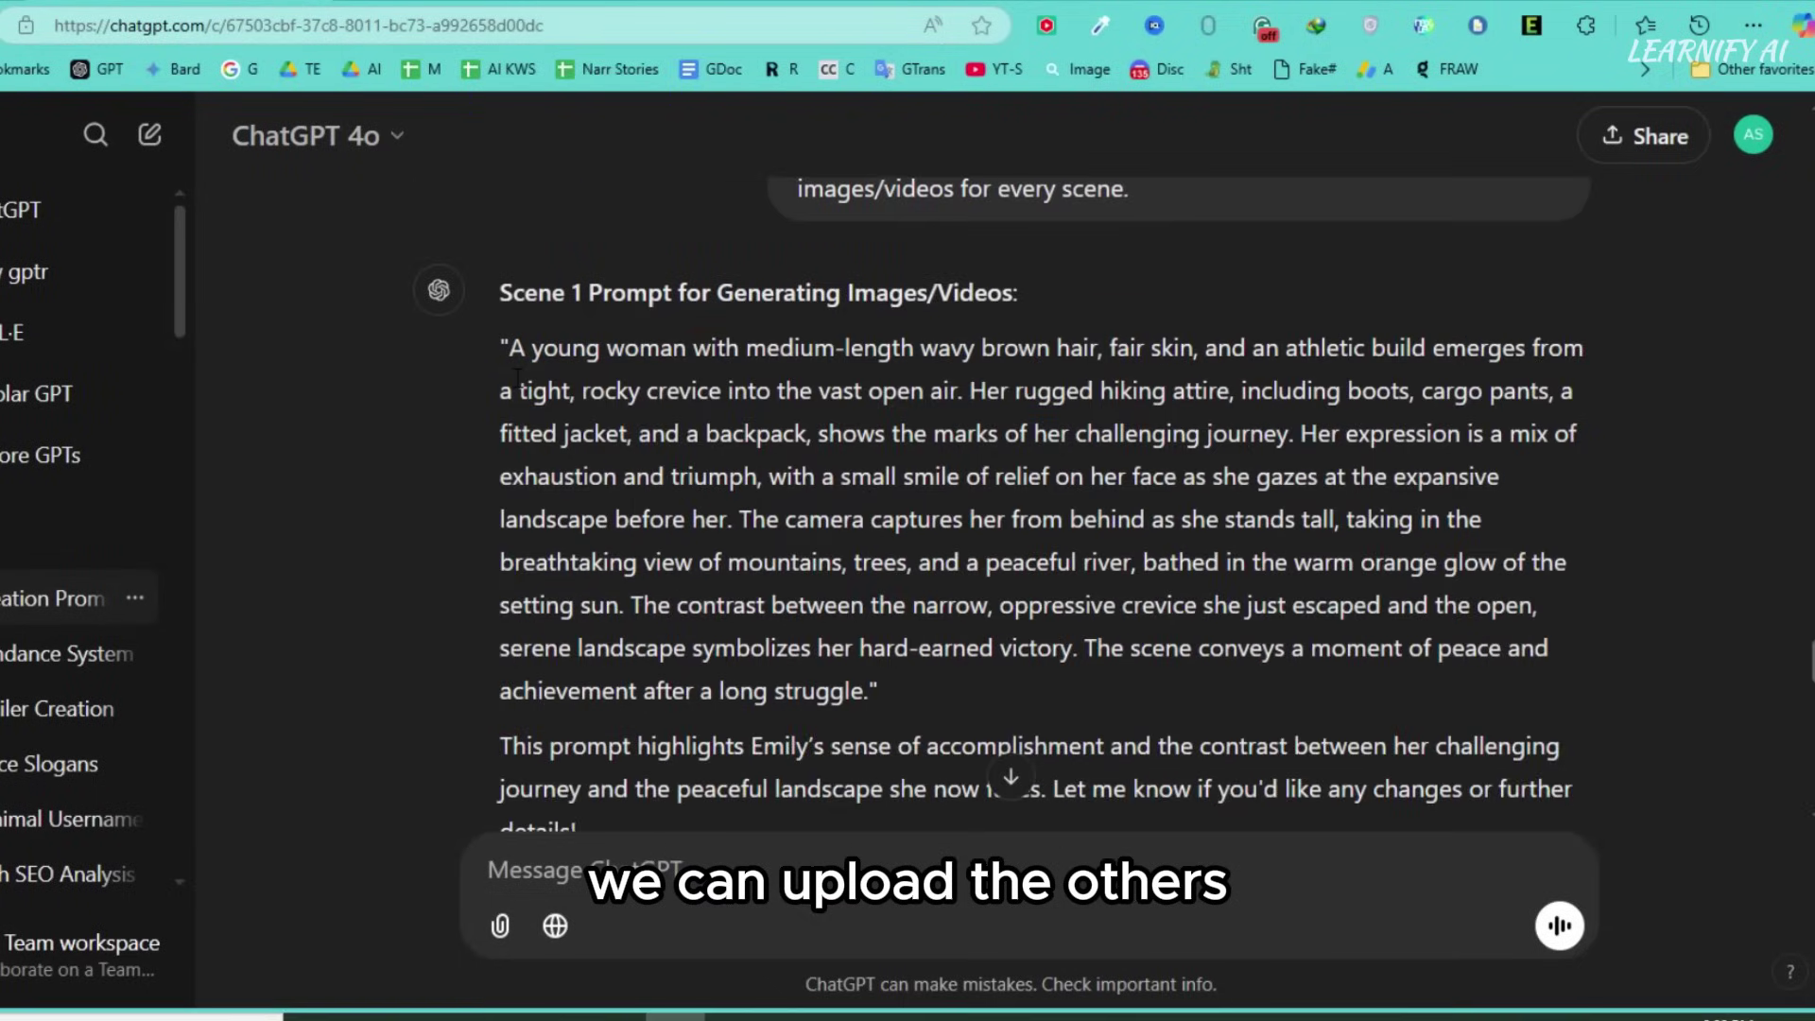
{"action": "triple_click", "coordinate": [909, 576]}
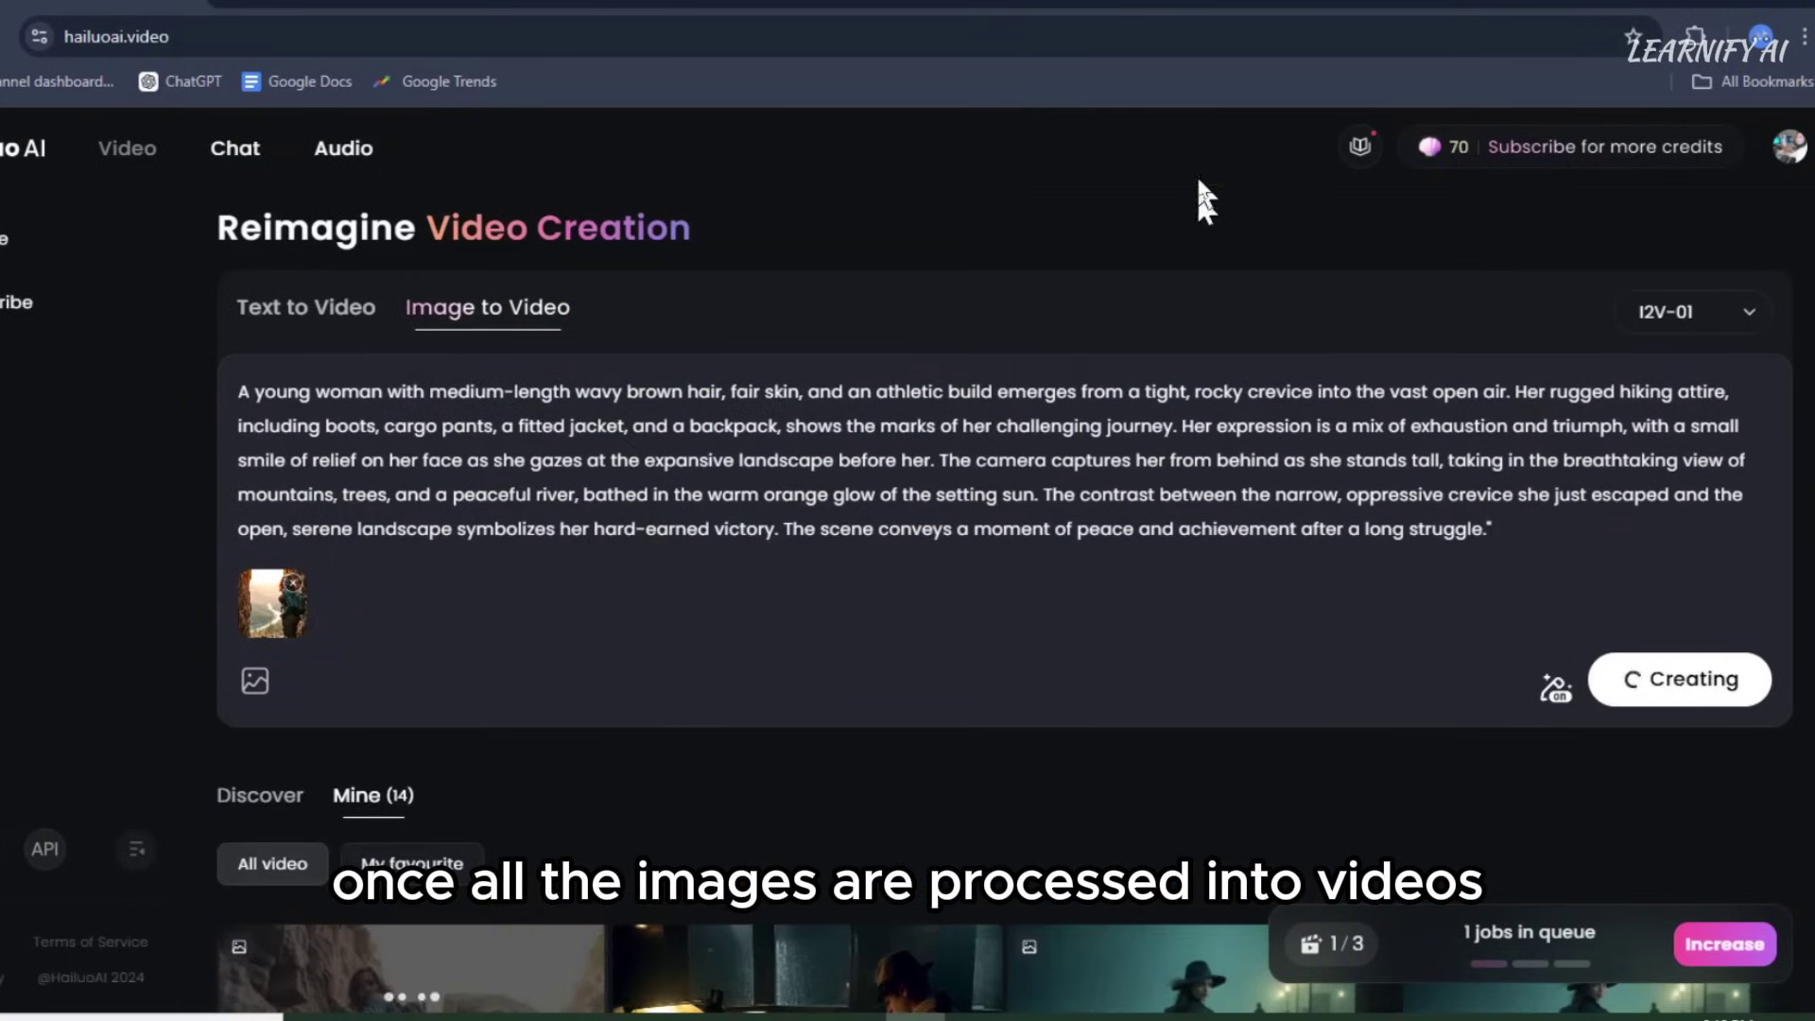
{"action": "scroll", "coordinate": [267, 572], "scroll_direction": "down", "scroll_amount": 1}
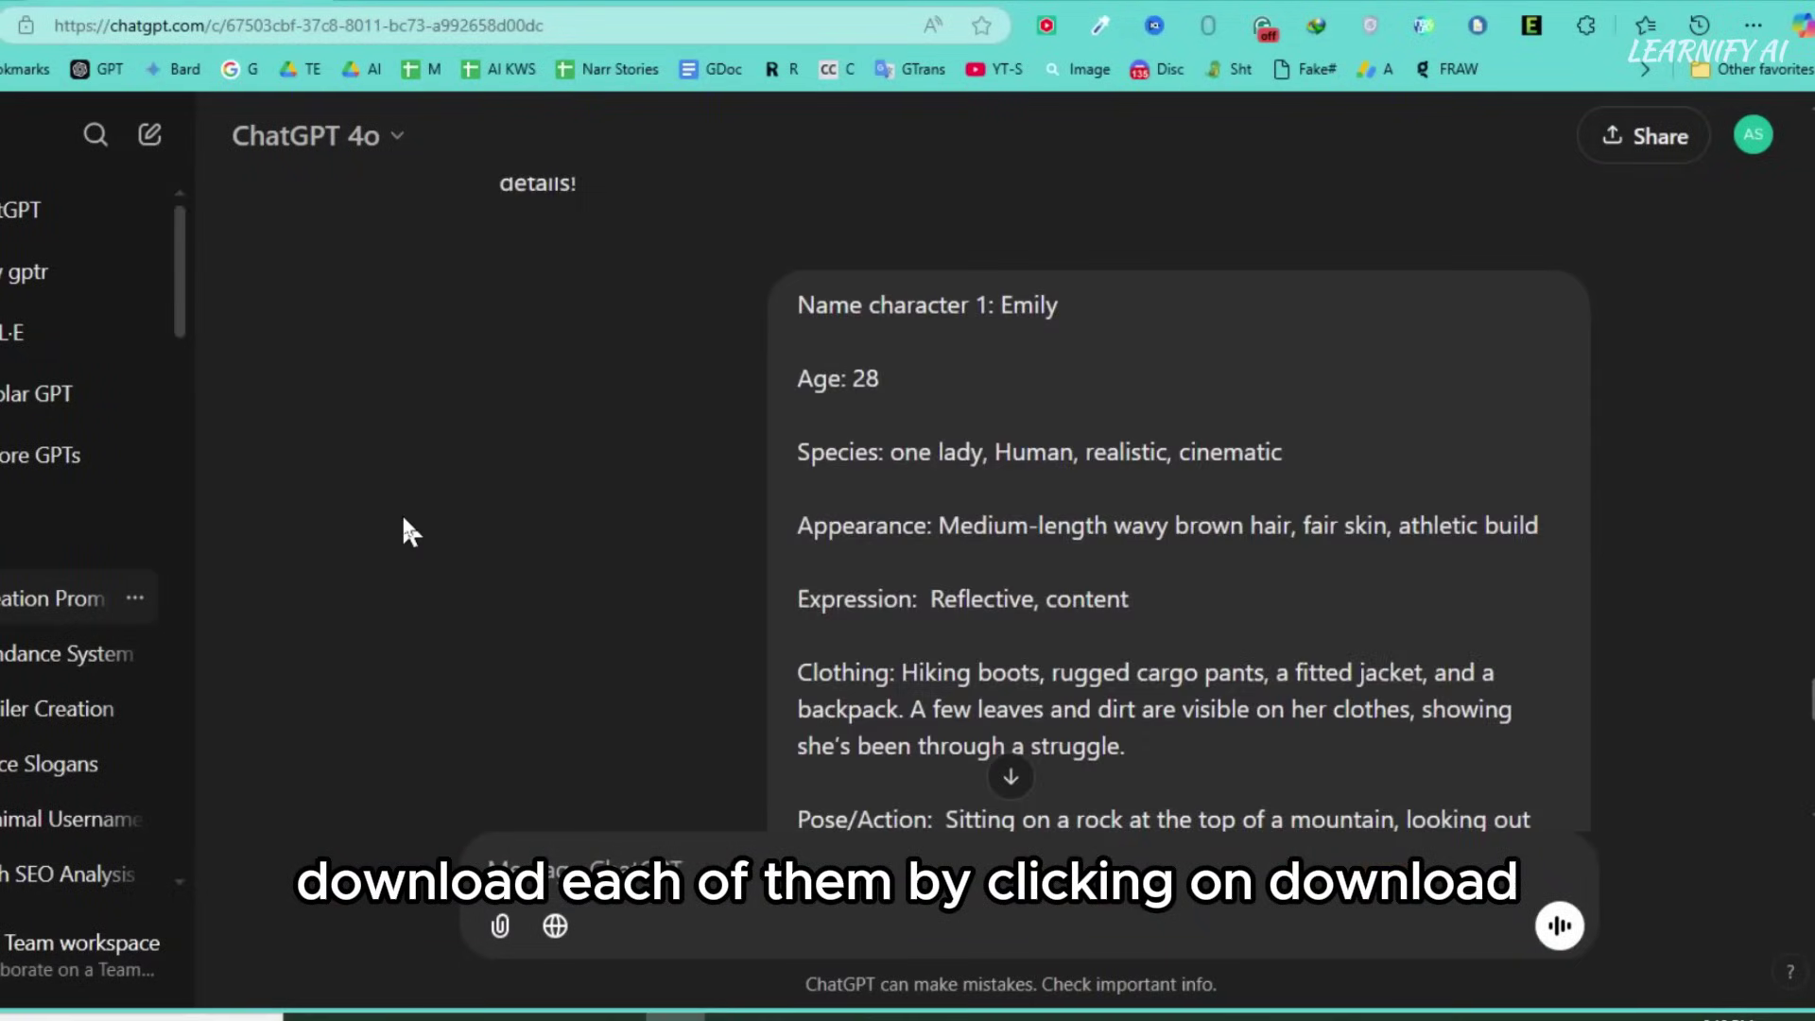
Copy ChatGPT's mountaintop prompt for Scene 6 over the Hailuo AI crevice-exit prompt and generate the Scene 6 video.
{"action": "scroll", "coordinate": [401, 512], "scroll_direction": "down", "scroll_amount": 5}
{"action": "left_click_drag", "start_coordinate": [501, 376], "coordinate": [1327, 679]}
{"action": "right_click", "coordinate": [1327, 678]}
{"action": "left_click", "coordinate": [1341, 81]}
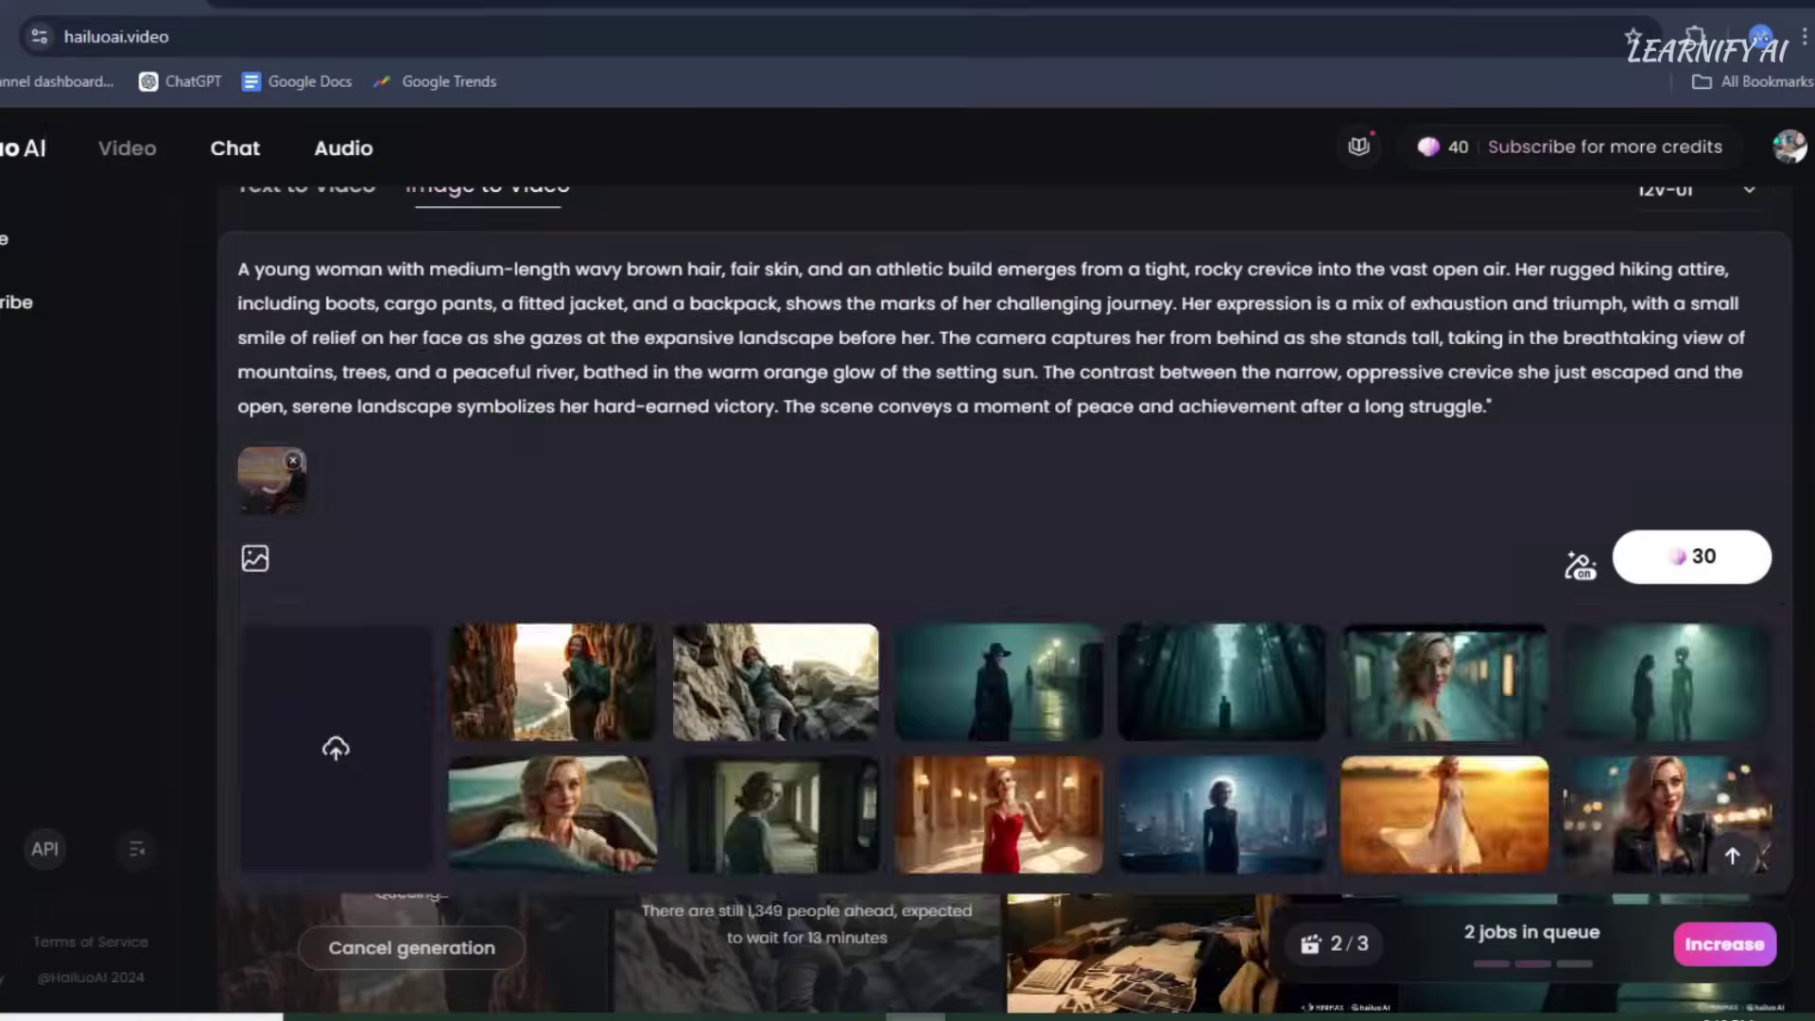
{"action": "triple_click", "coordinate": [424, 342]}
{"action": "key", "text": "ctrl+v"}
{"action": "left_click", "coordinate": [1673, 564]}
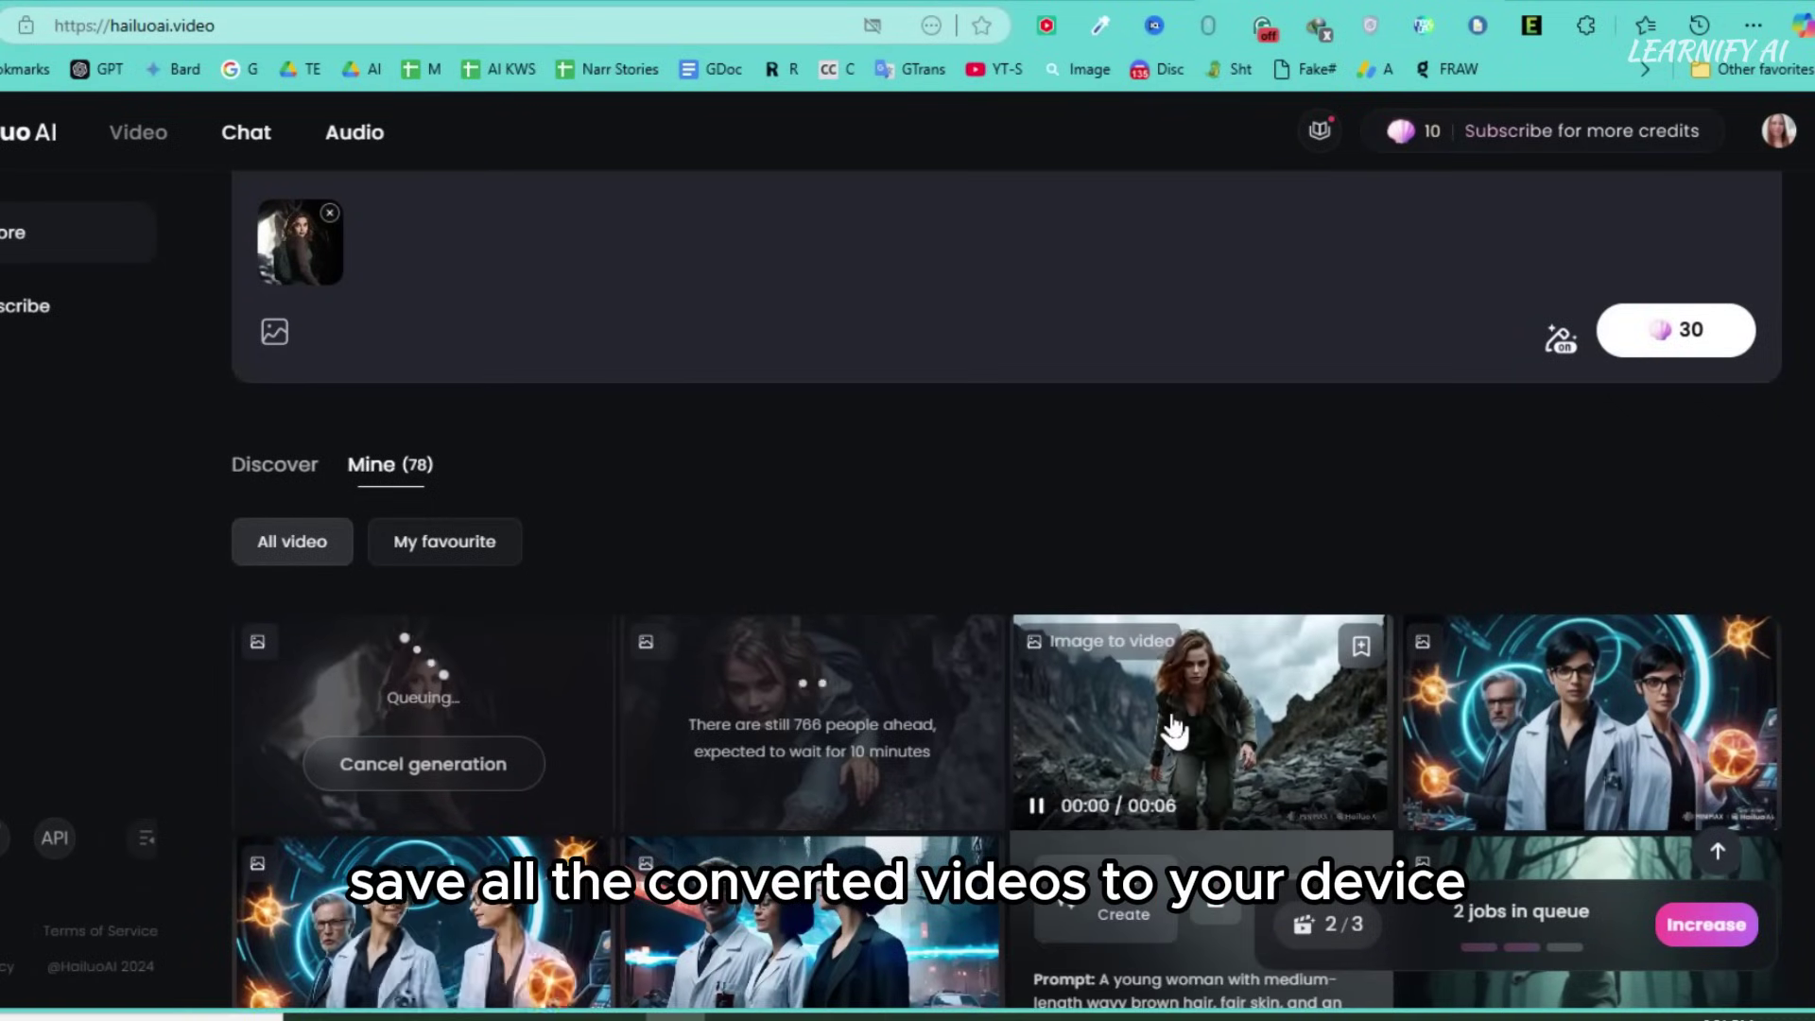
Preview the finished Scene 1 video in the first Hailuo AI account and download it.
{"action": "left_click", "coordinate": [1174, 729]}
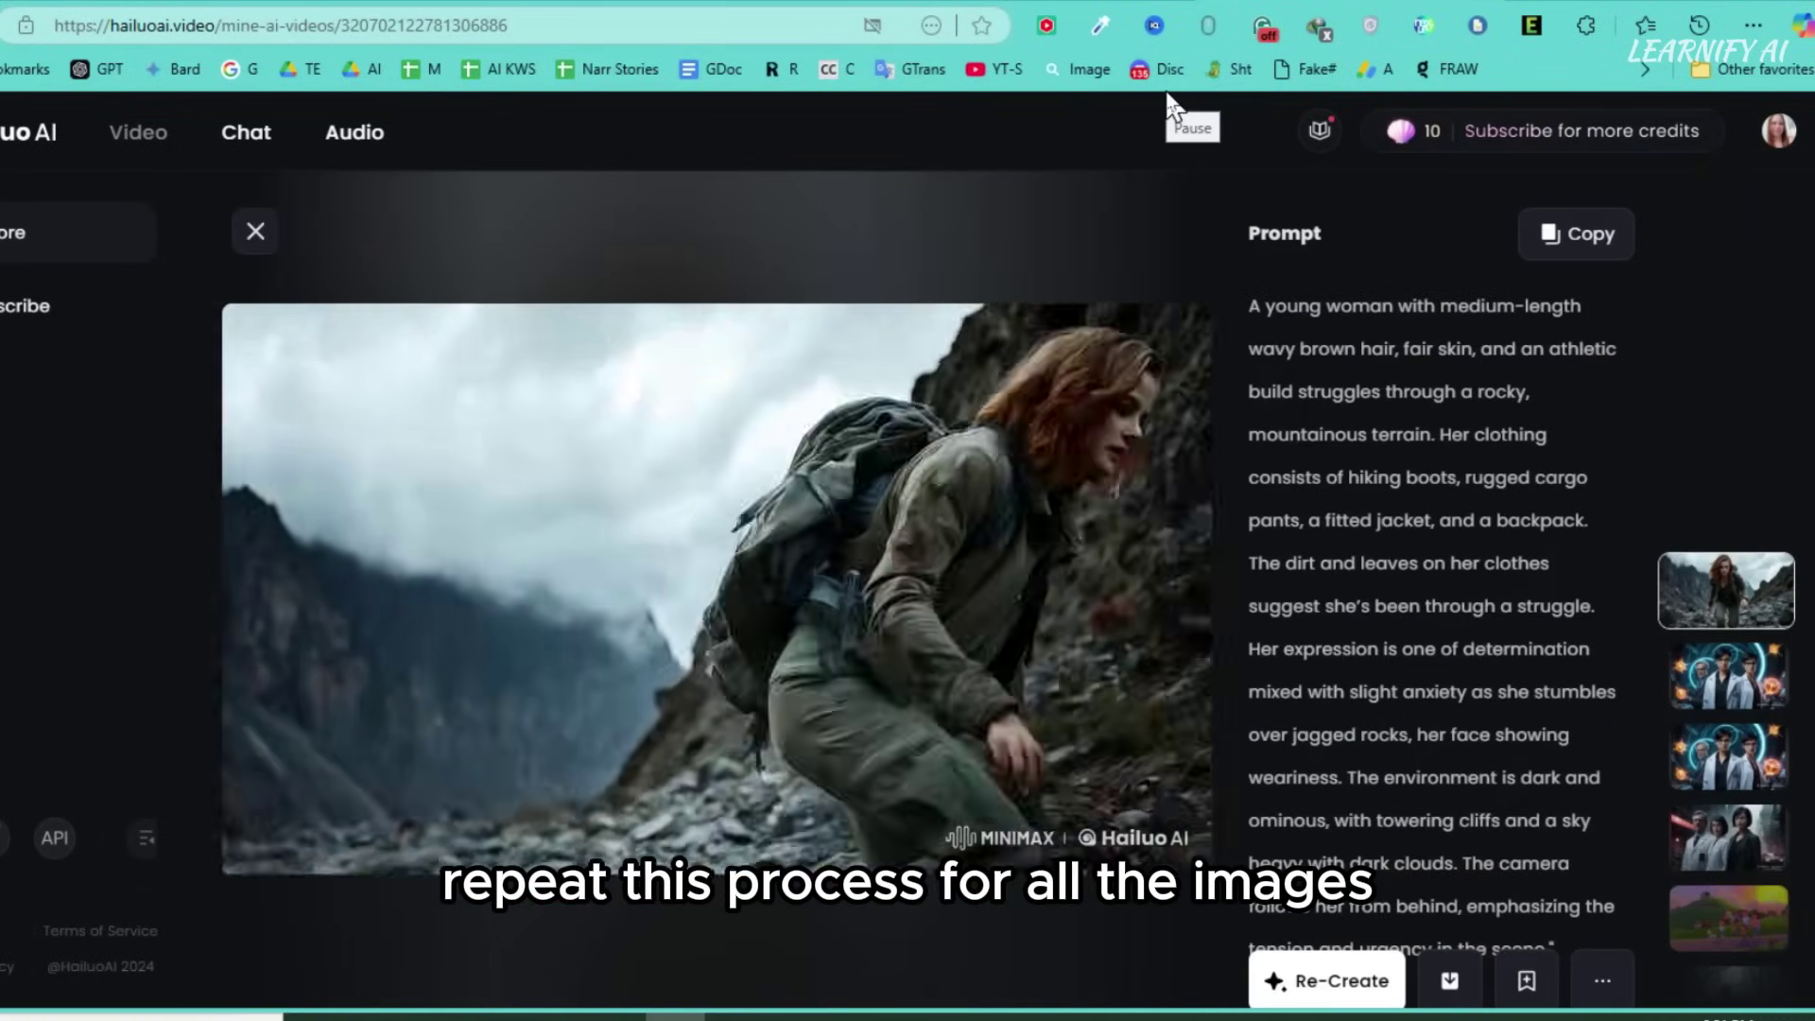
{"action": "key", "text": "Escape"}
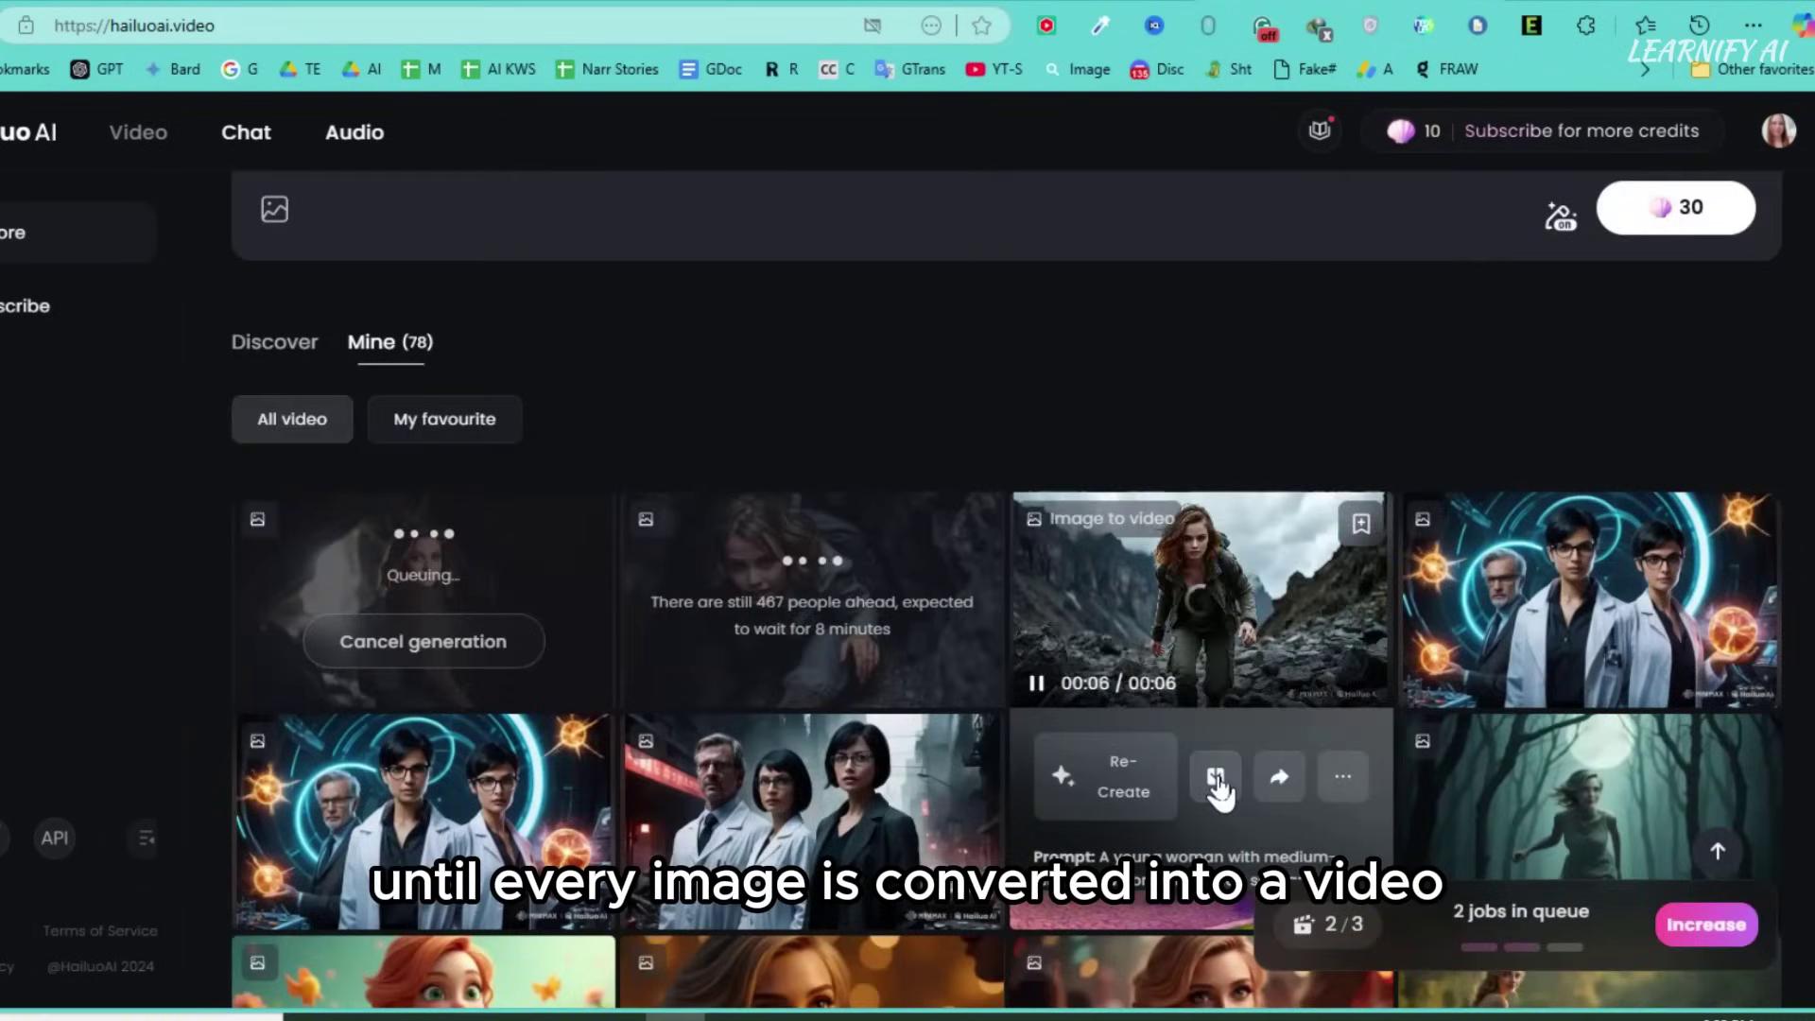
{"action": "left_click", "coordinate": [1218, 781]}
{"action": "left_click", "coordinate": [1480, 179]}
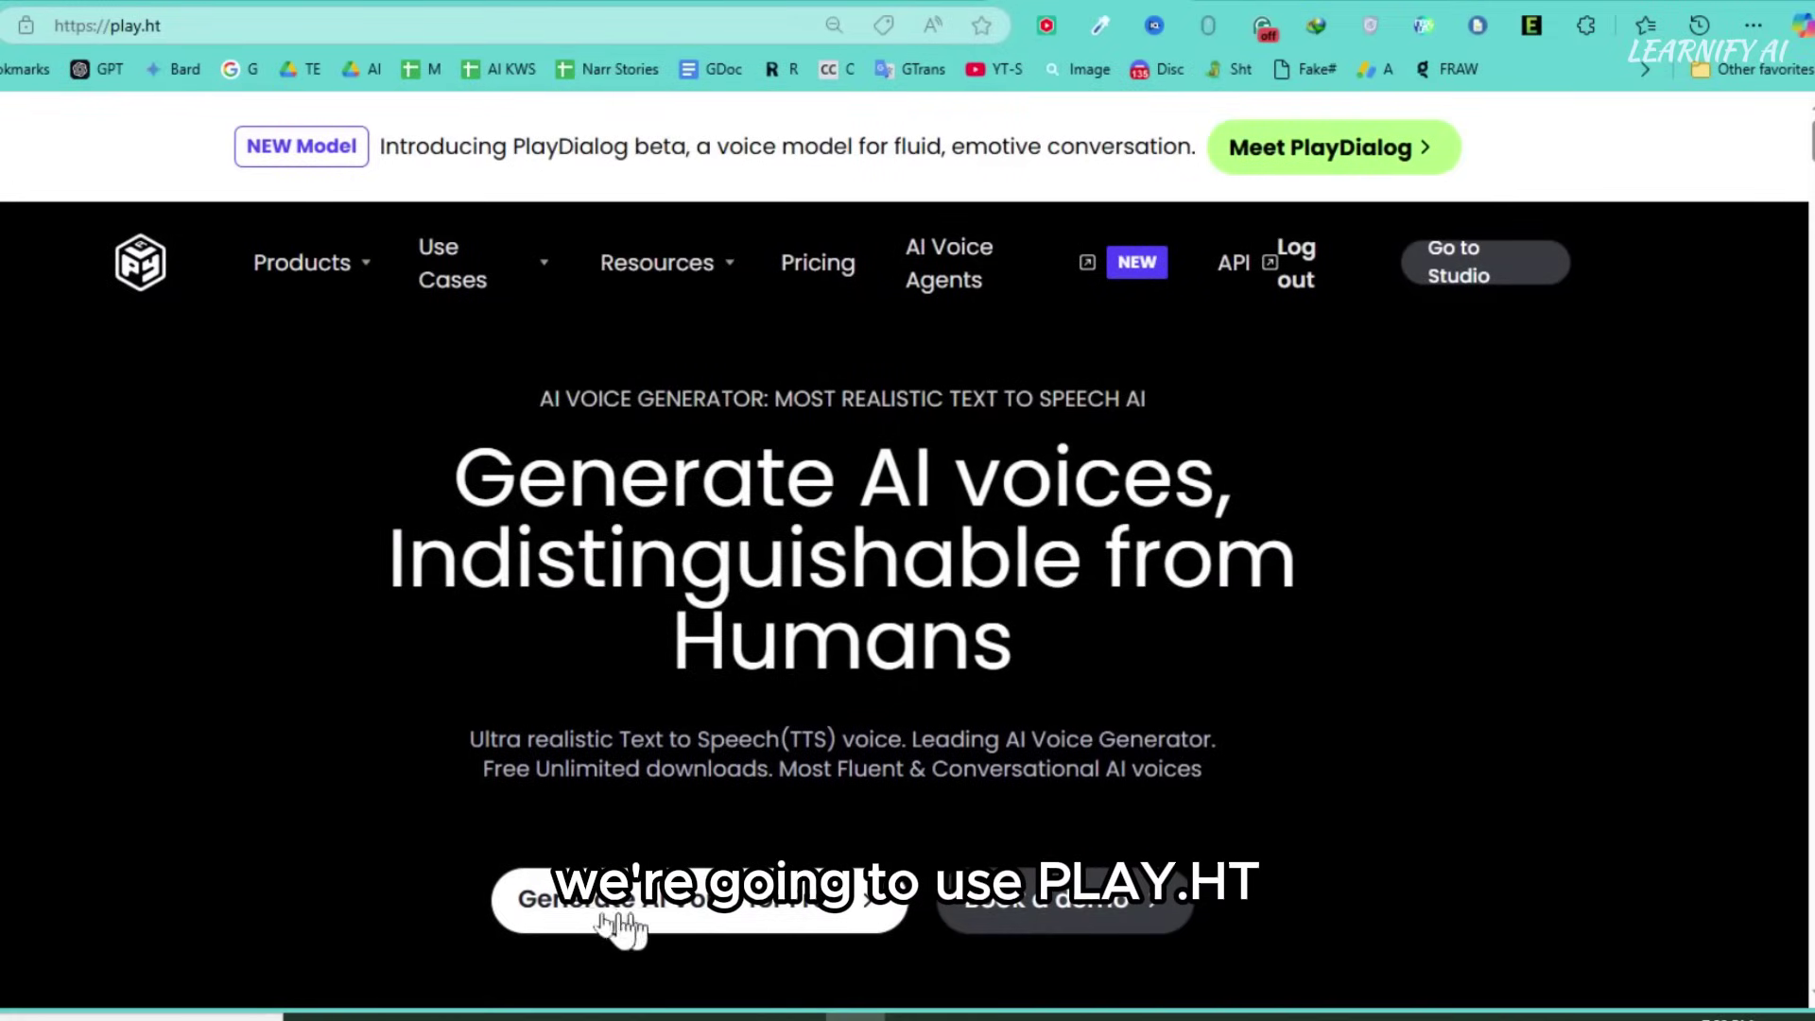
Open the free sign-up form on Play.ht and fill in the full name.
{"action": "left_click", "coordinate": [746, 917]}
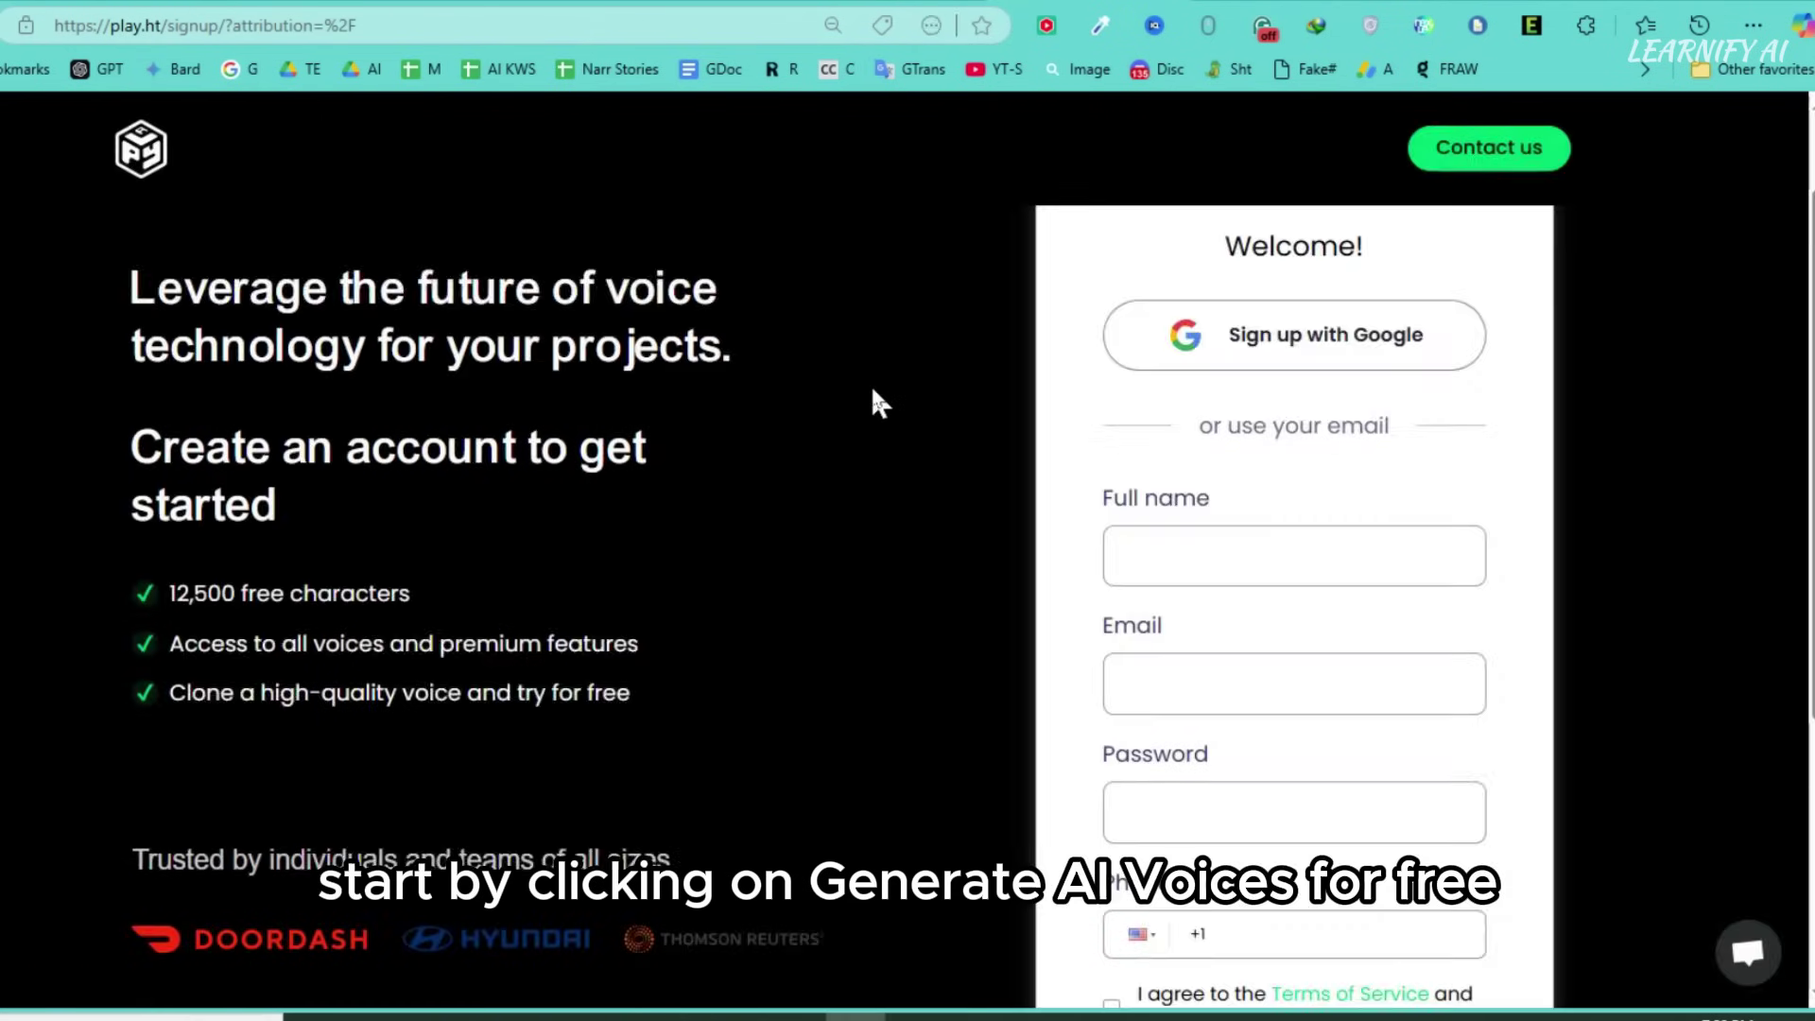
{"action": "scroll", "coordinate": [871, 389], "scroll_direction": "down", "scroll_amount": 1}
{"action": "left_click", "coordinate": [1231, 433]}
{"action": "type", "text": "Learnify ai"}
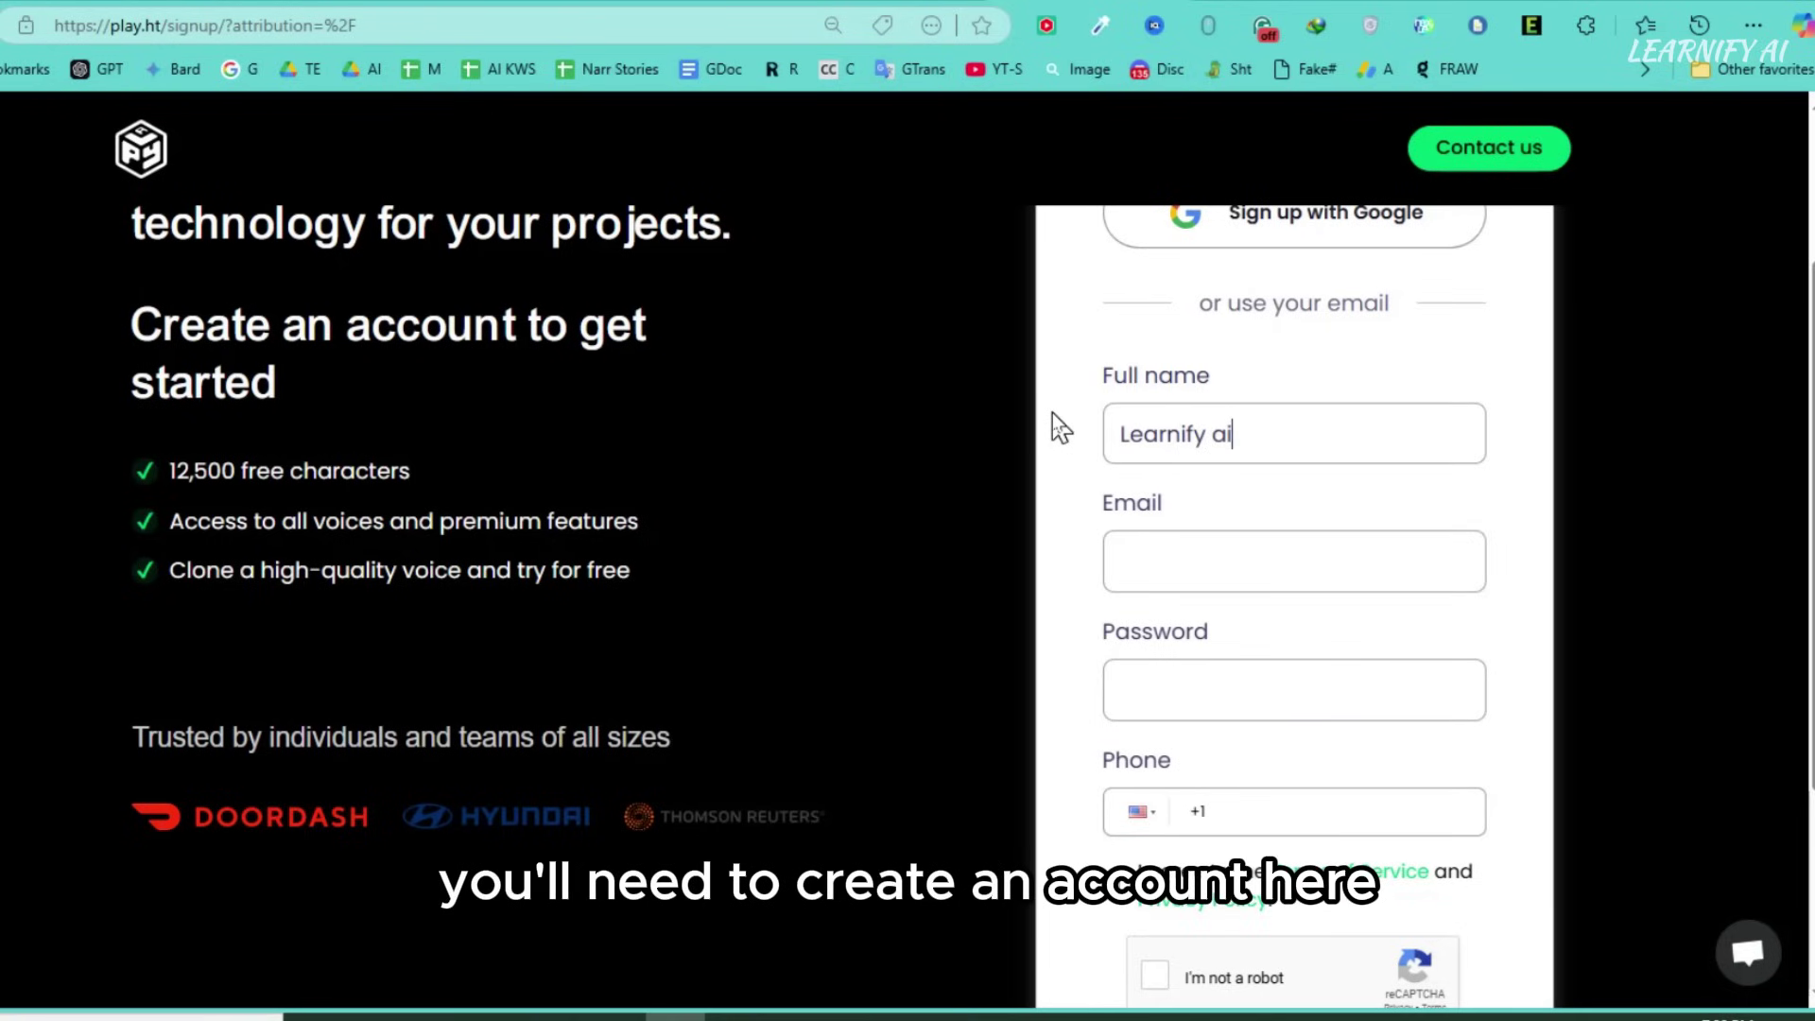
Copy a temporary address from the EmailOnDeck extension into the sign-up form's email field.
{"action": "left_click", "coordinate": [1137, 556]}
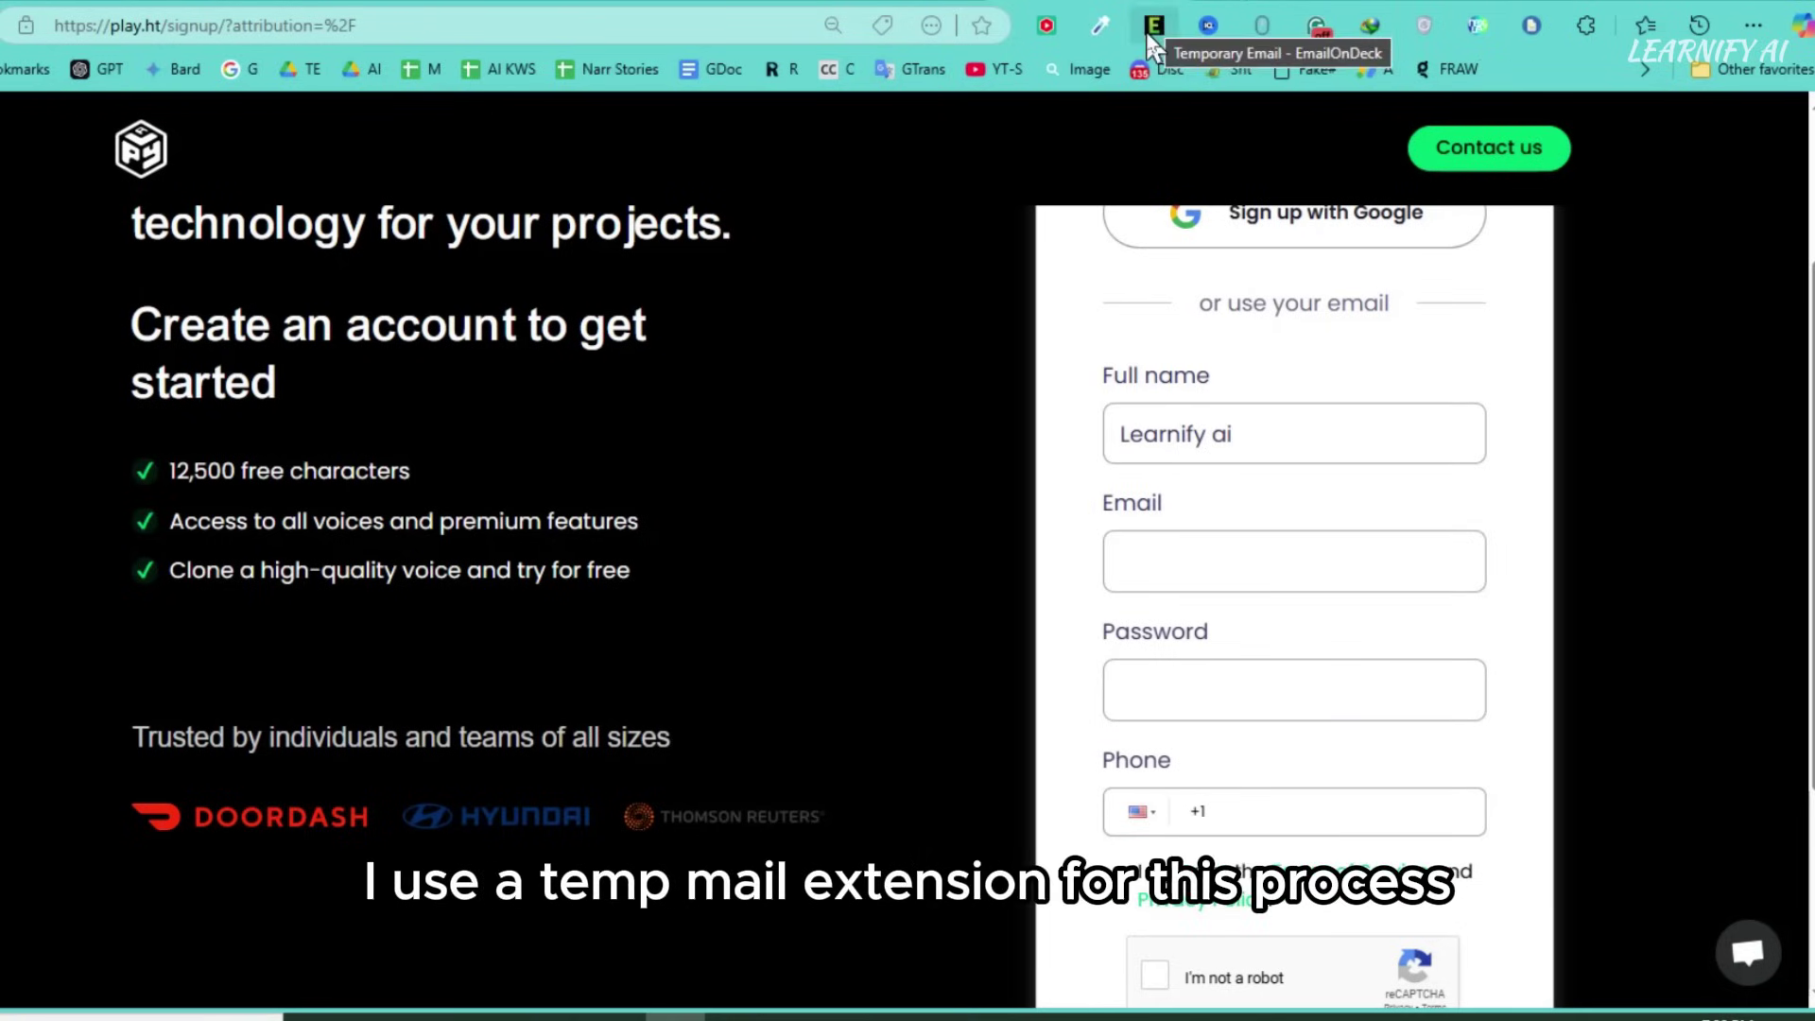
{"action": "left_click", "coordinate": [1151, 29]}
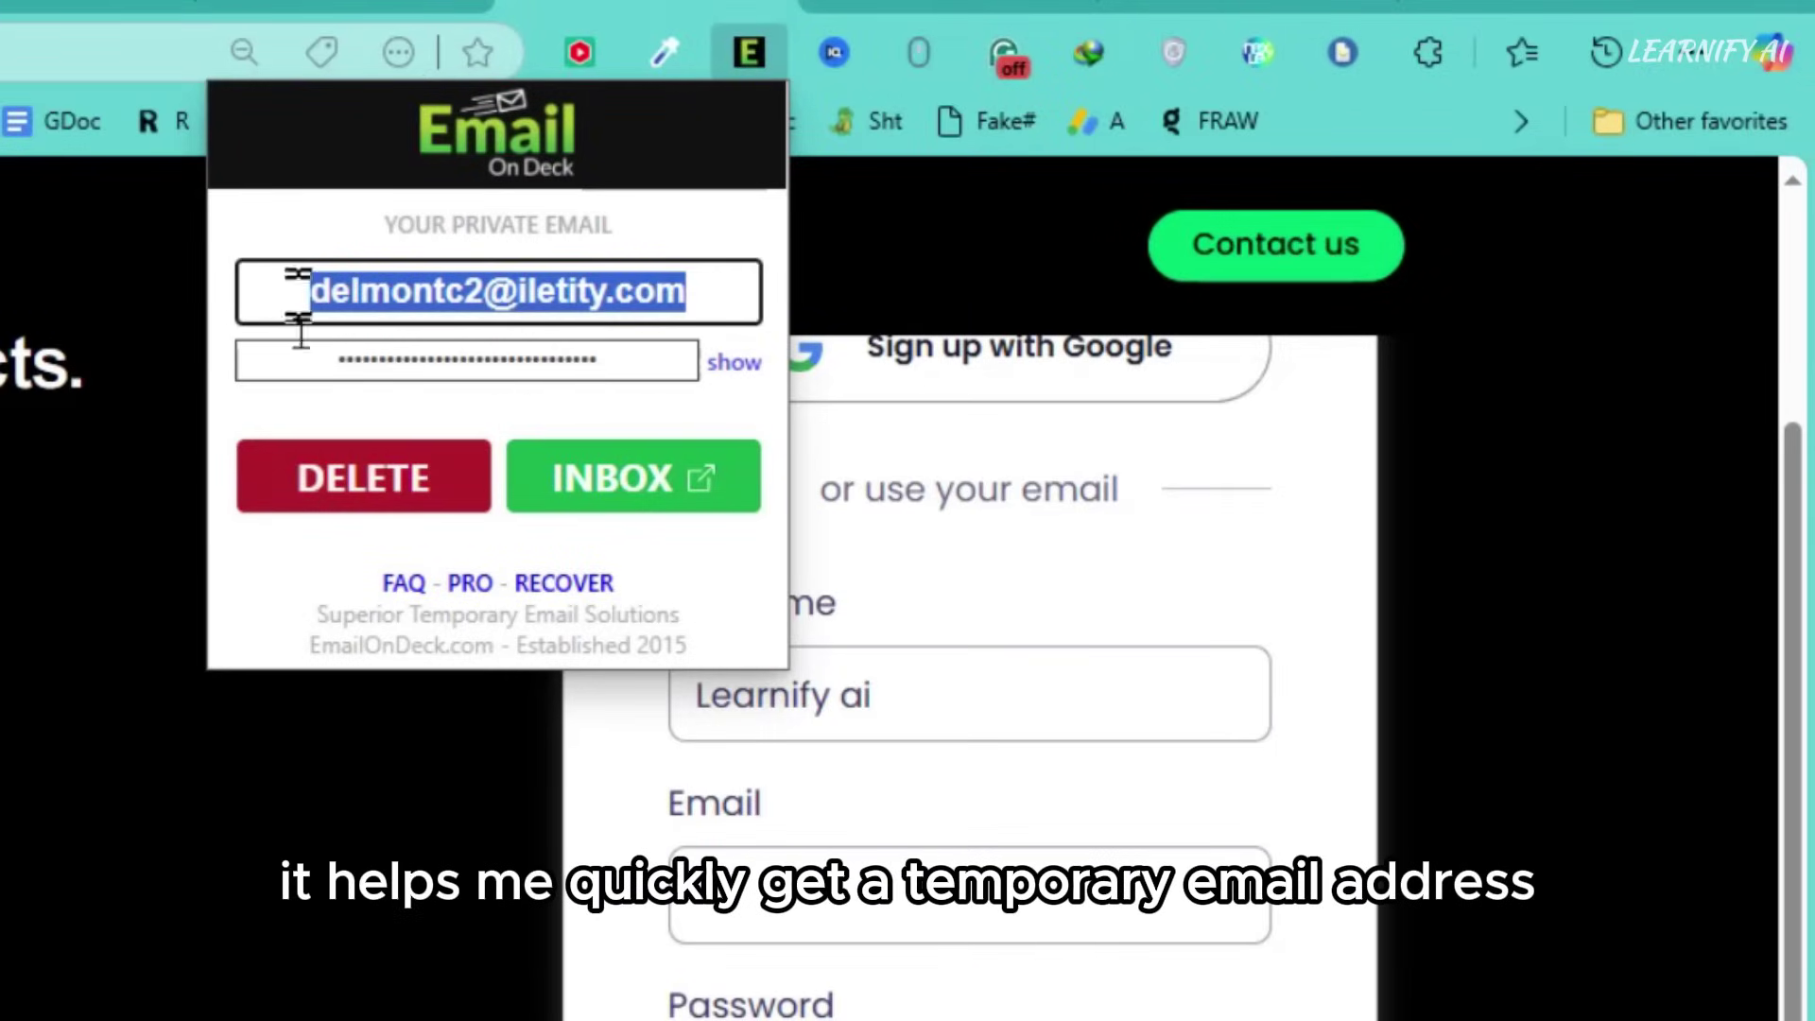
{"action": "left_click", "coordinate": [686, 874]}
{"action": "key", "text": "ctrl+v"}
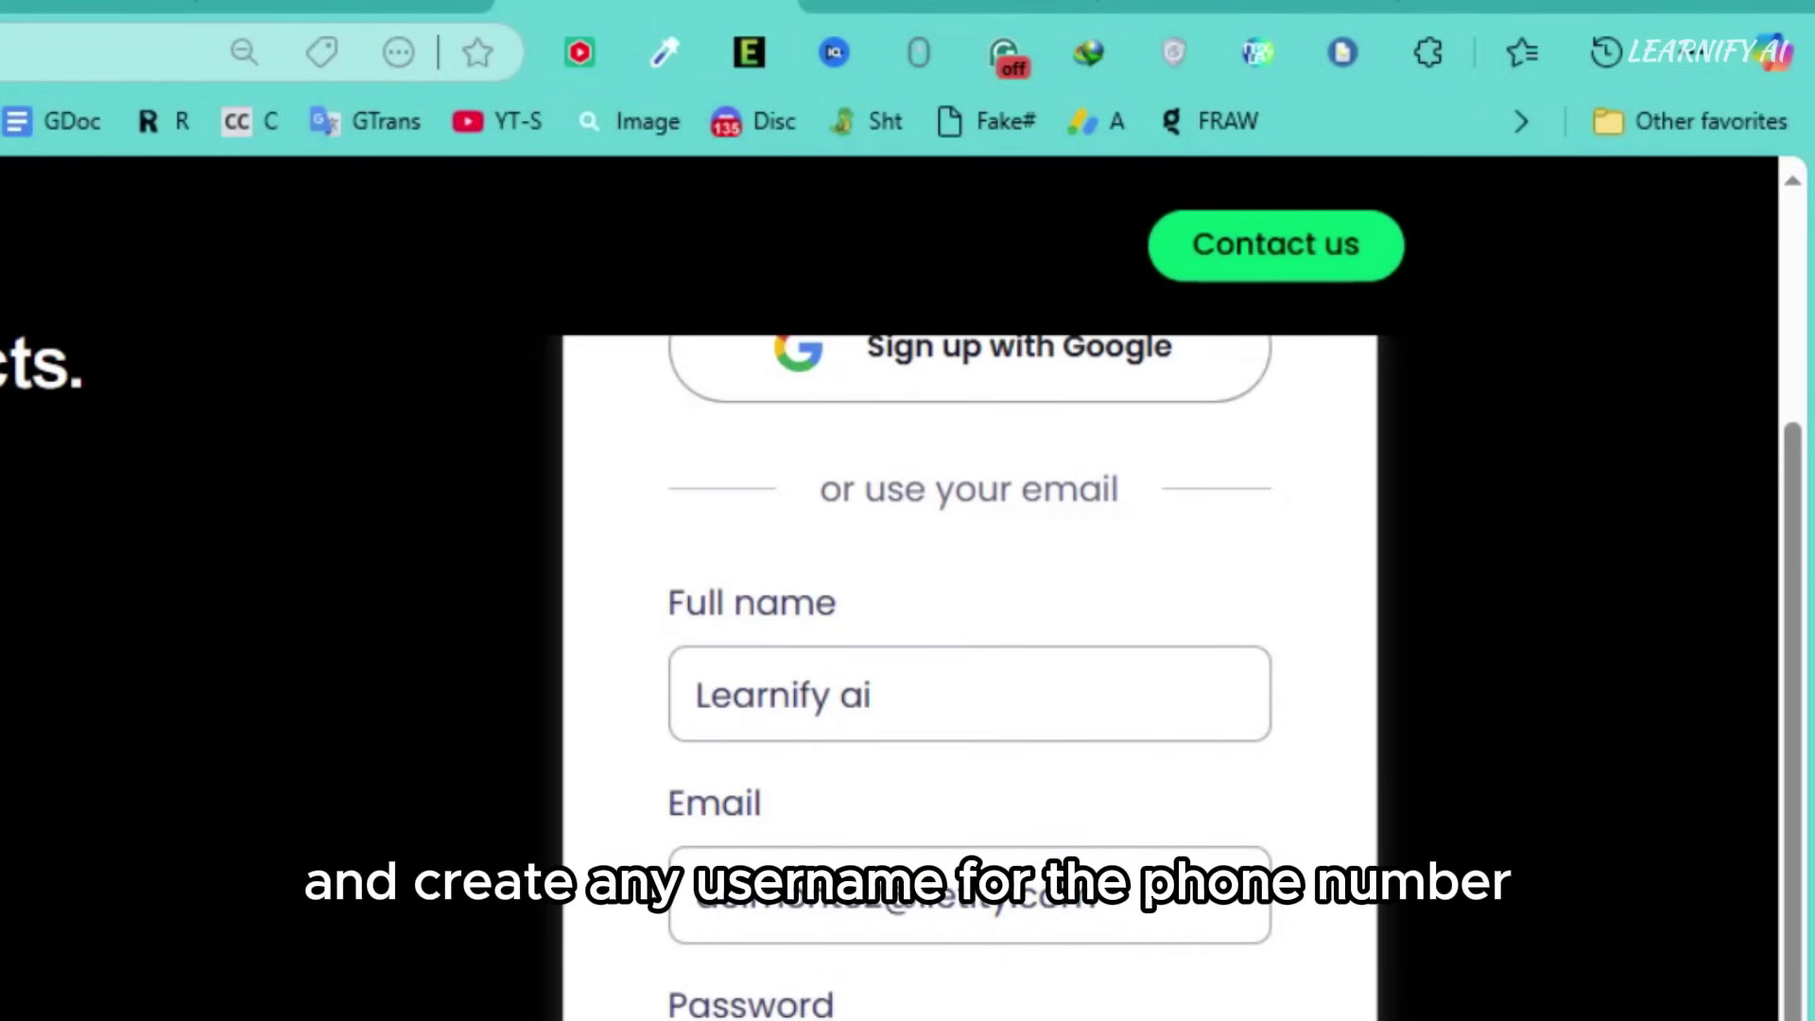
Fill in the account password and a phone number from FakeNumber.org, accept the terms, complete the reCAPTCHA check and sign up.
{"action": "scroll", "coordinate": [1166, 955], "scroll_direction": "down", "scroll_amount": 4}
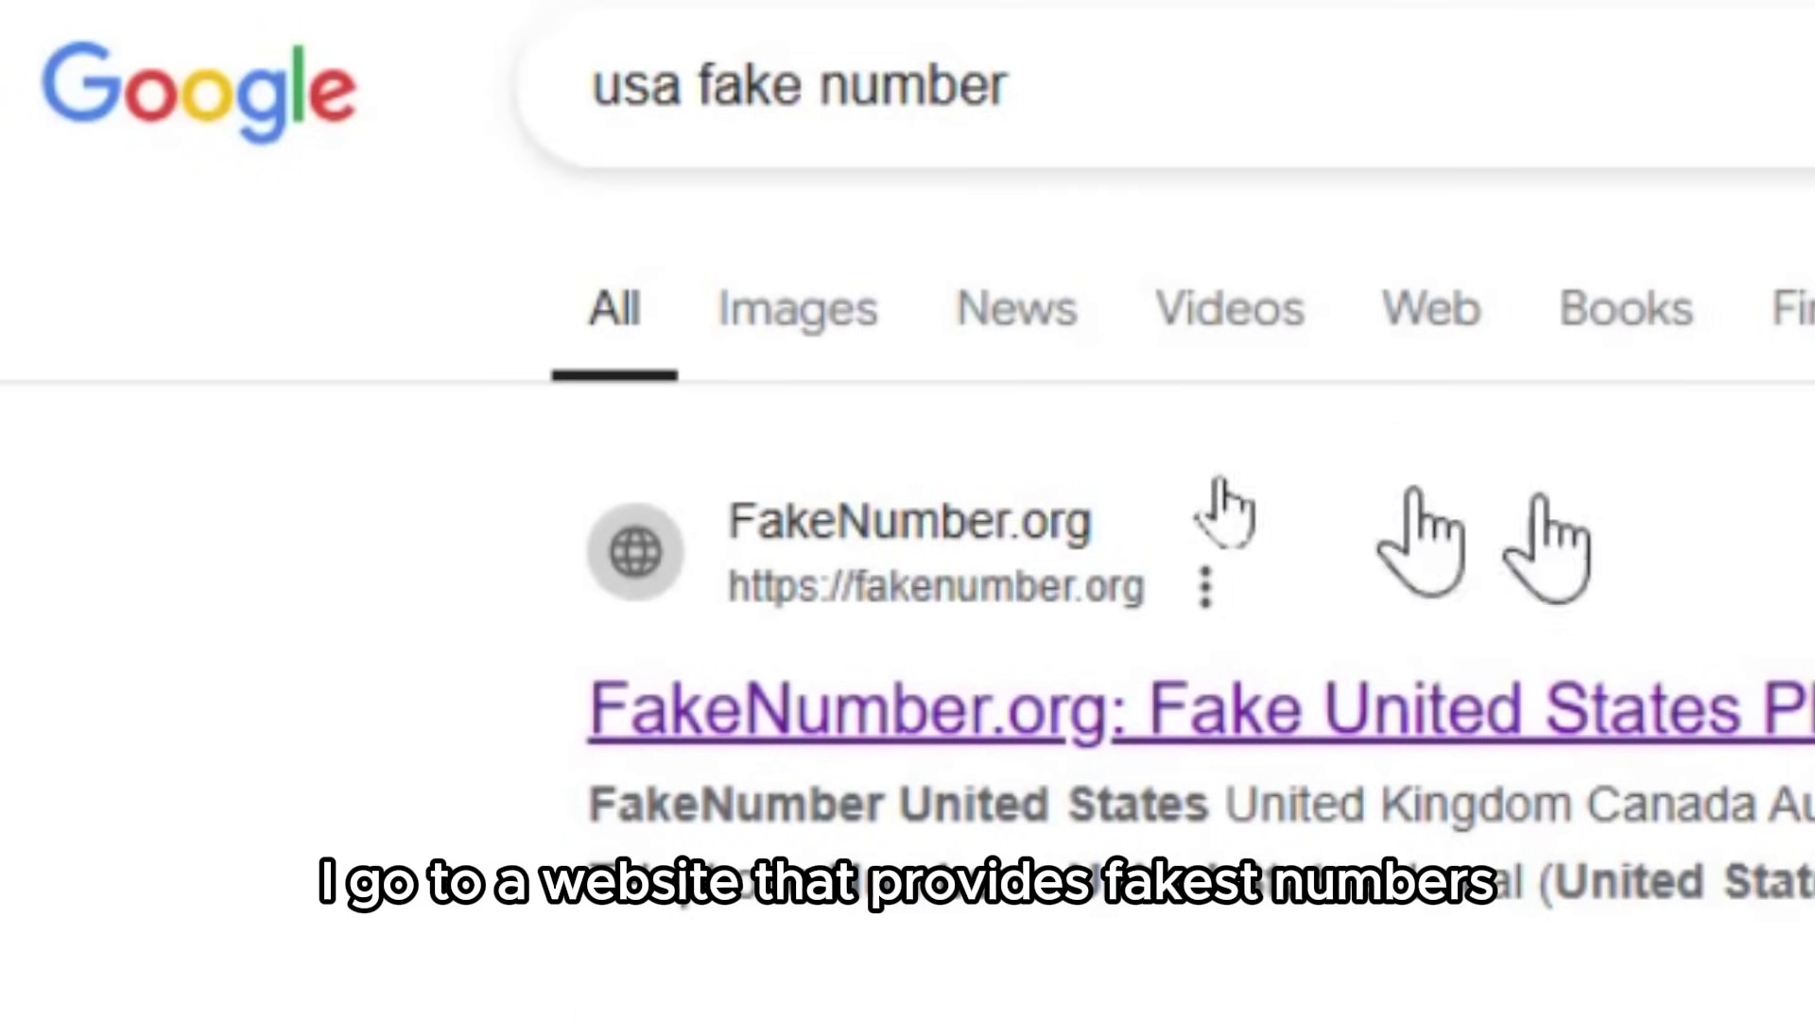
{"action": "left_click", "coordinate": [1030, 709]}
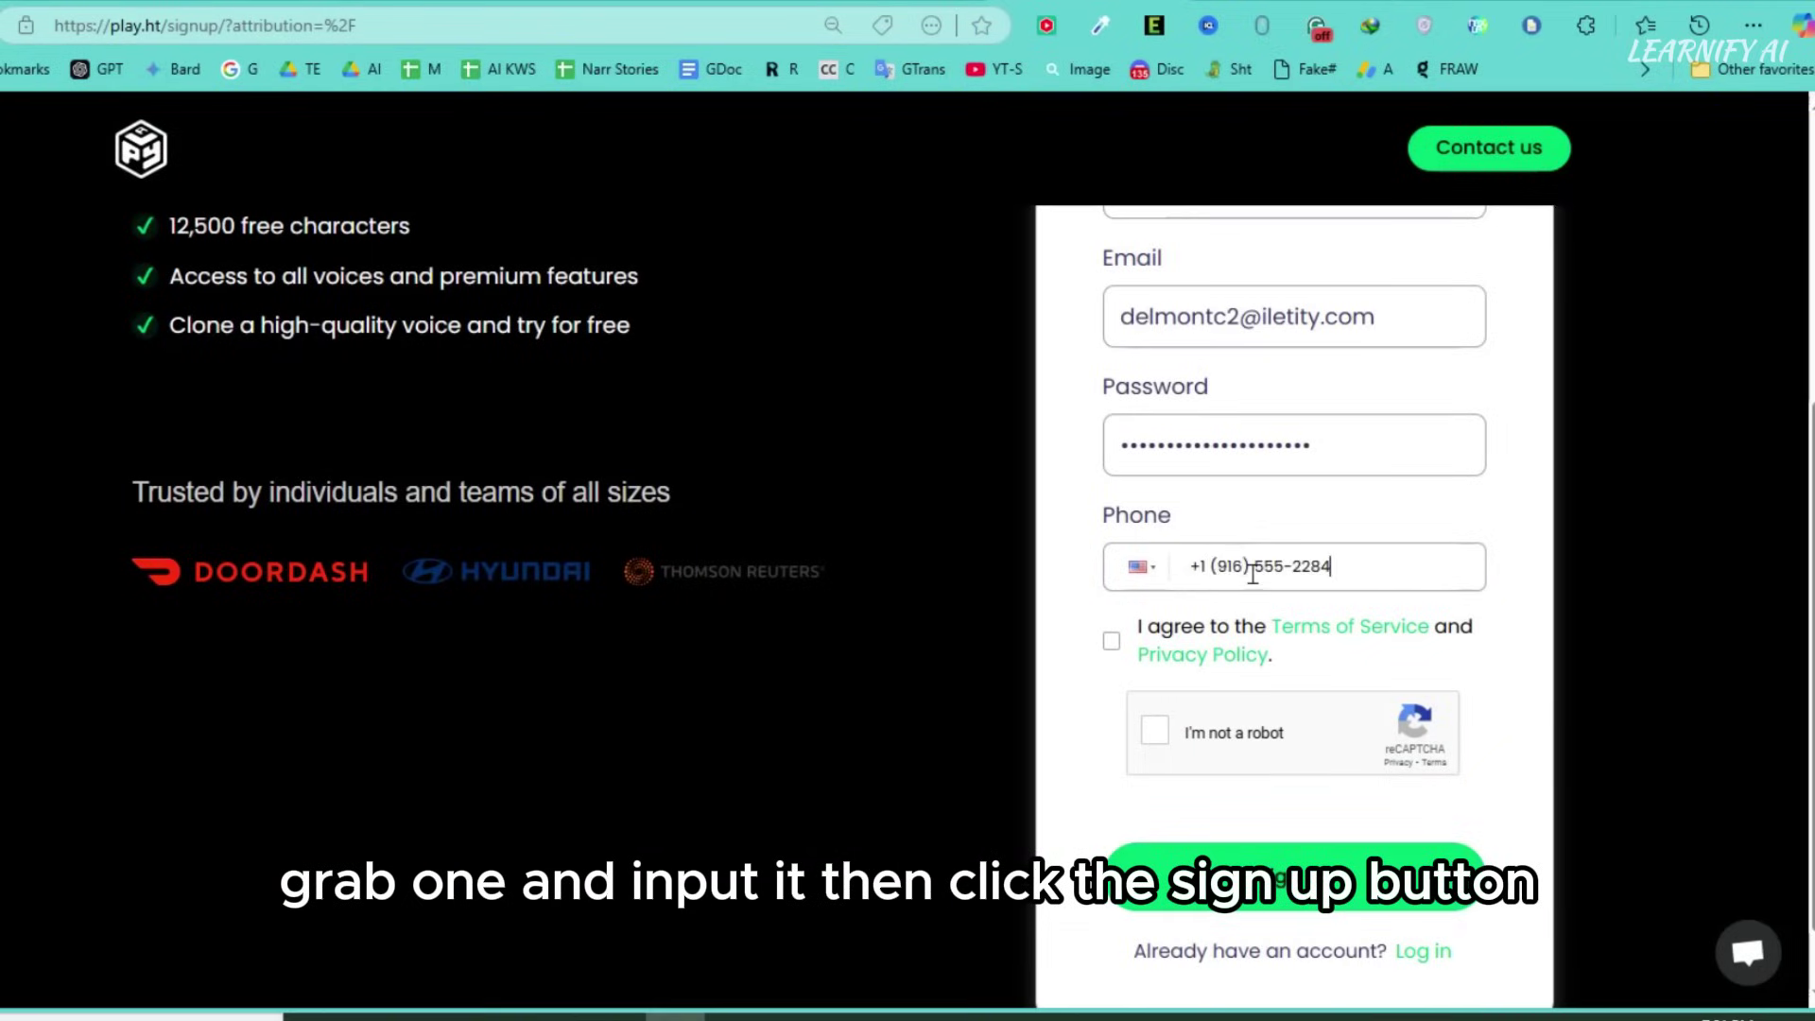
{"action": "left_click", "coordinate": [1111, 640]}
{"action": "scroll", "coordinate": [1111, 640], "scroll_direction": "down", "scroll_amount": 1}
{"action": "left_click", "coordinate": [1154, 649]}
{"action": "scroll", "coordinate": [1236, 799], "scroll_direction": "down", "scroll_amount": 1}
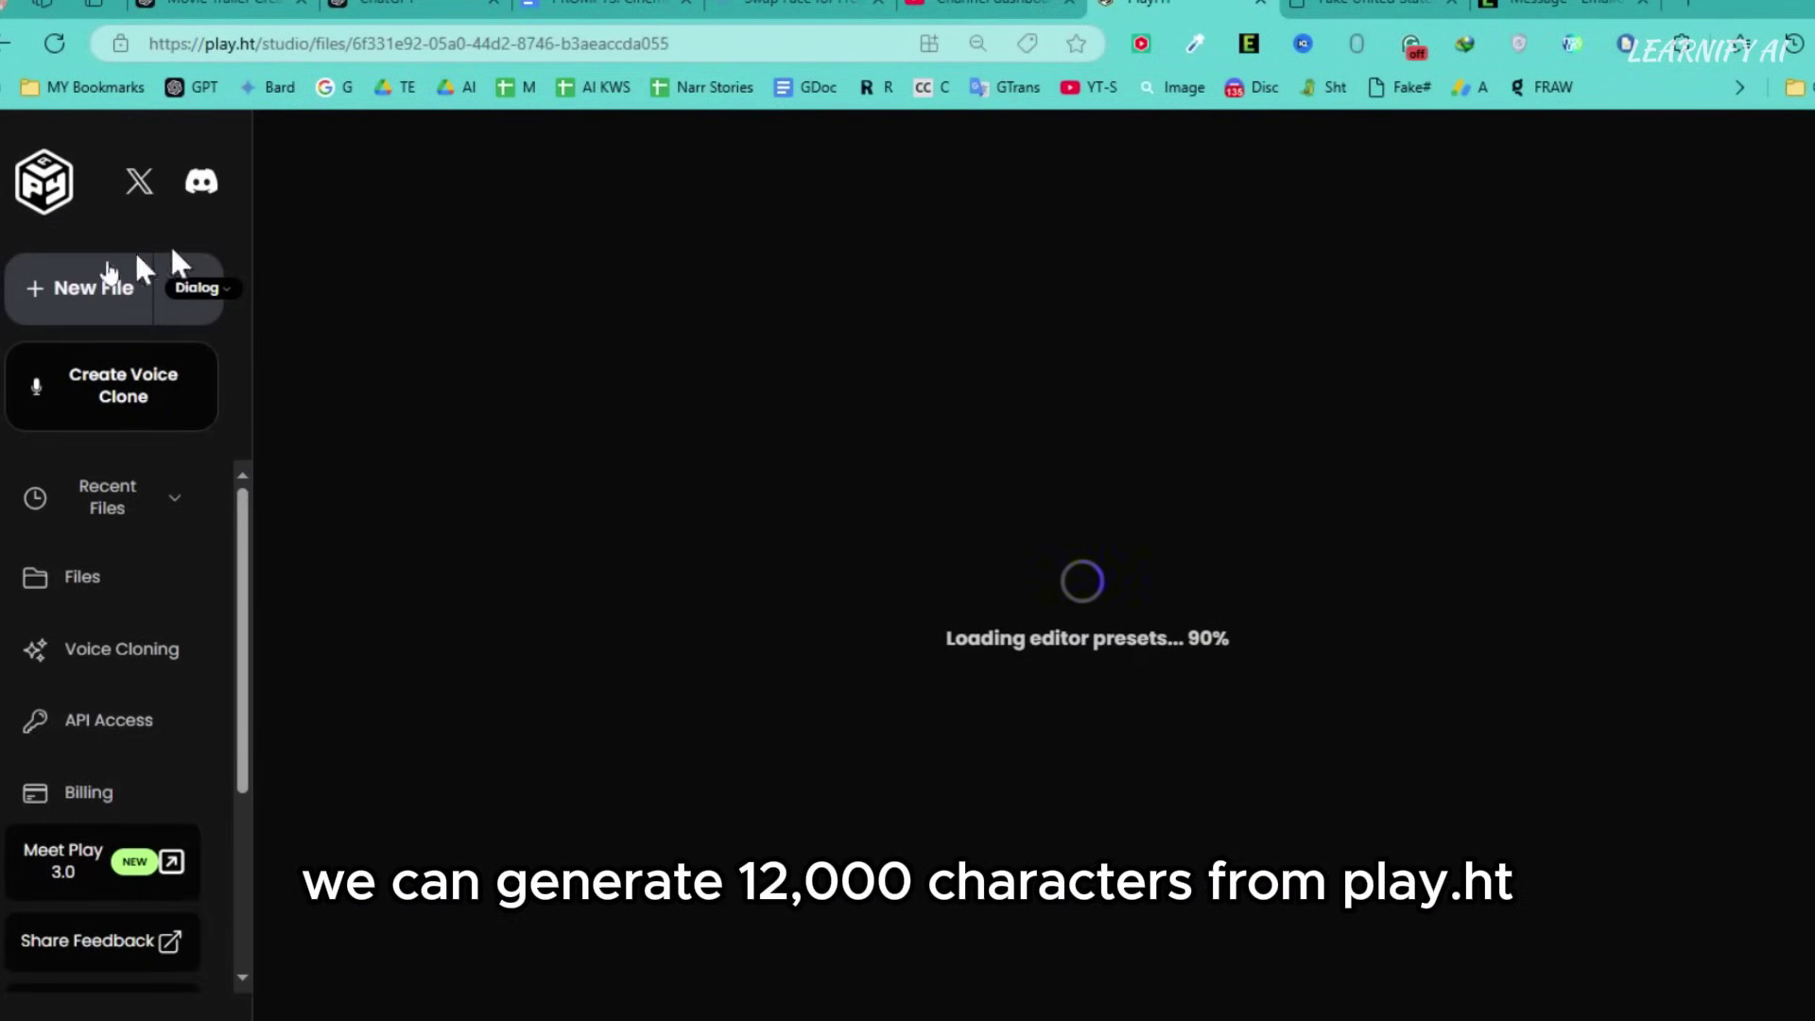
Create a new Play Dialog file and choose the Samuel voice with Apply to all paragraphs enabled.
{"action": "left_click", "coordinate": [87, 291]}
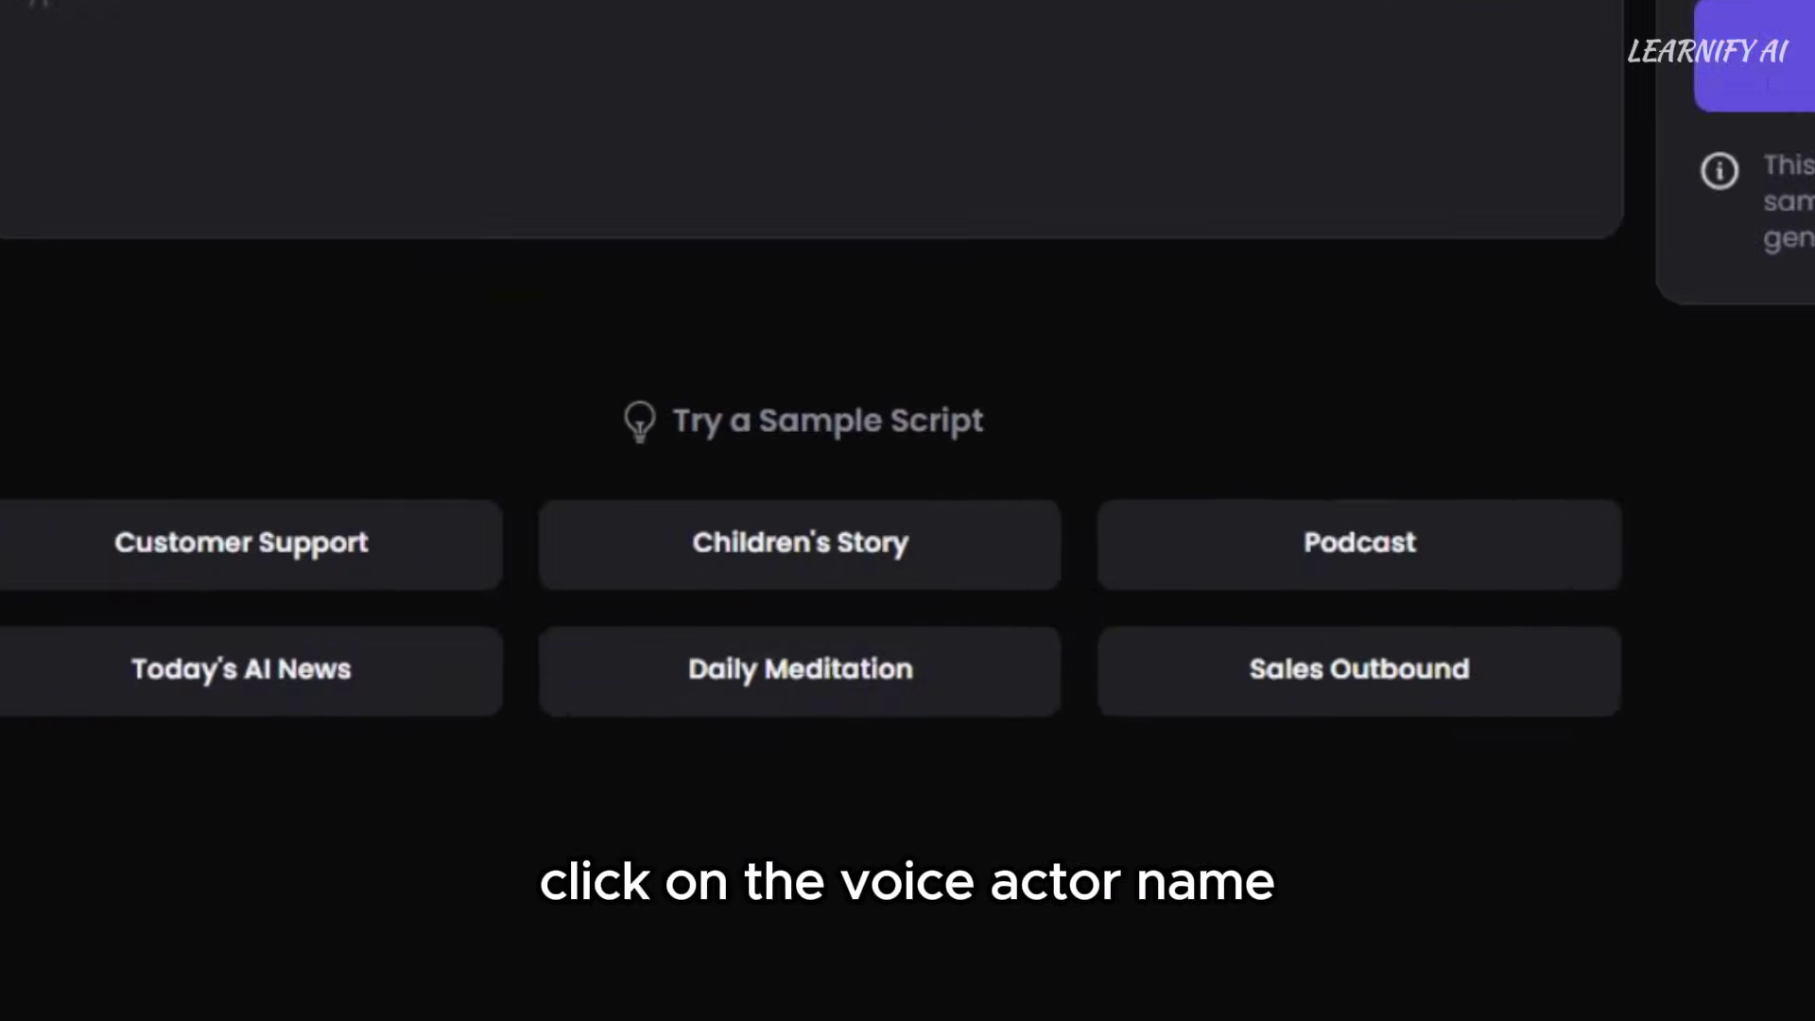
{"action": "left_click", "coordinate": [437, 310]}
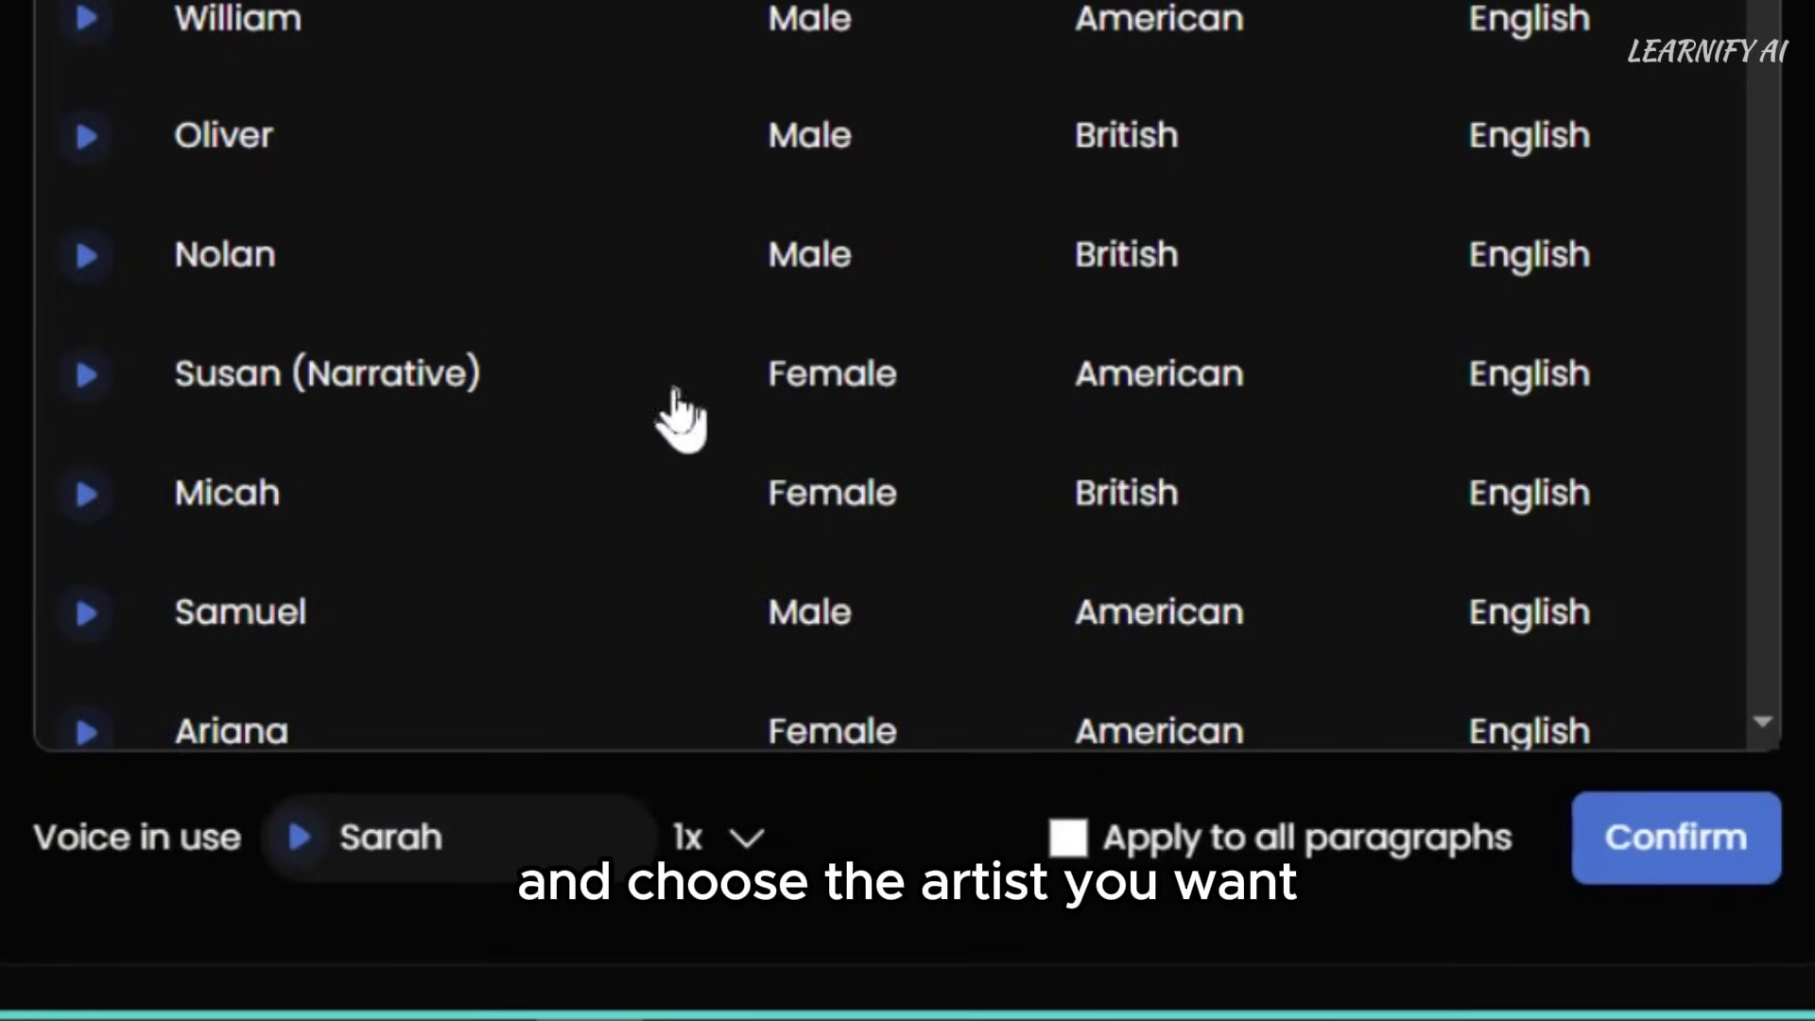
{"action": "scroll", "coordinate": [154, 378], "scroll_direction": "down", "scroll_amount": 4}
{"action": "left_click", "coordinate": [154, 142]}
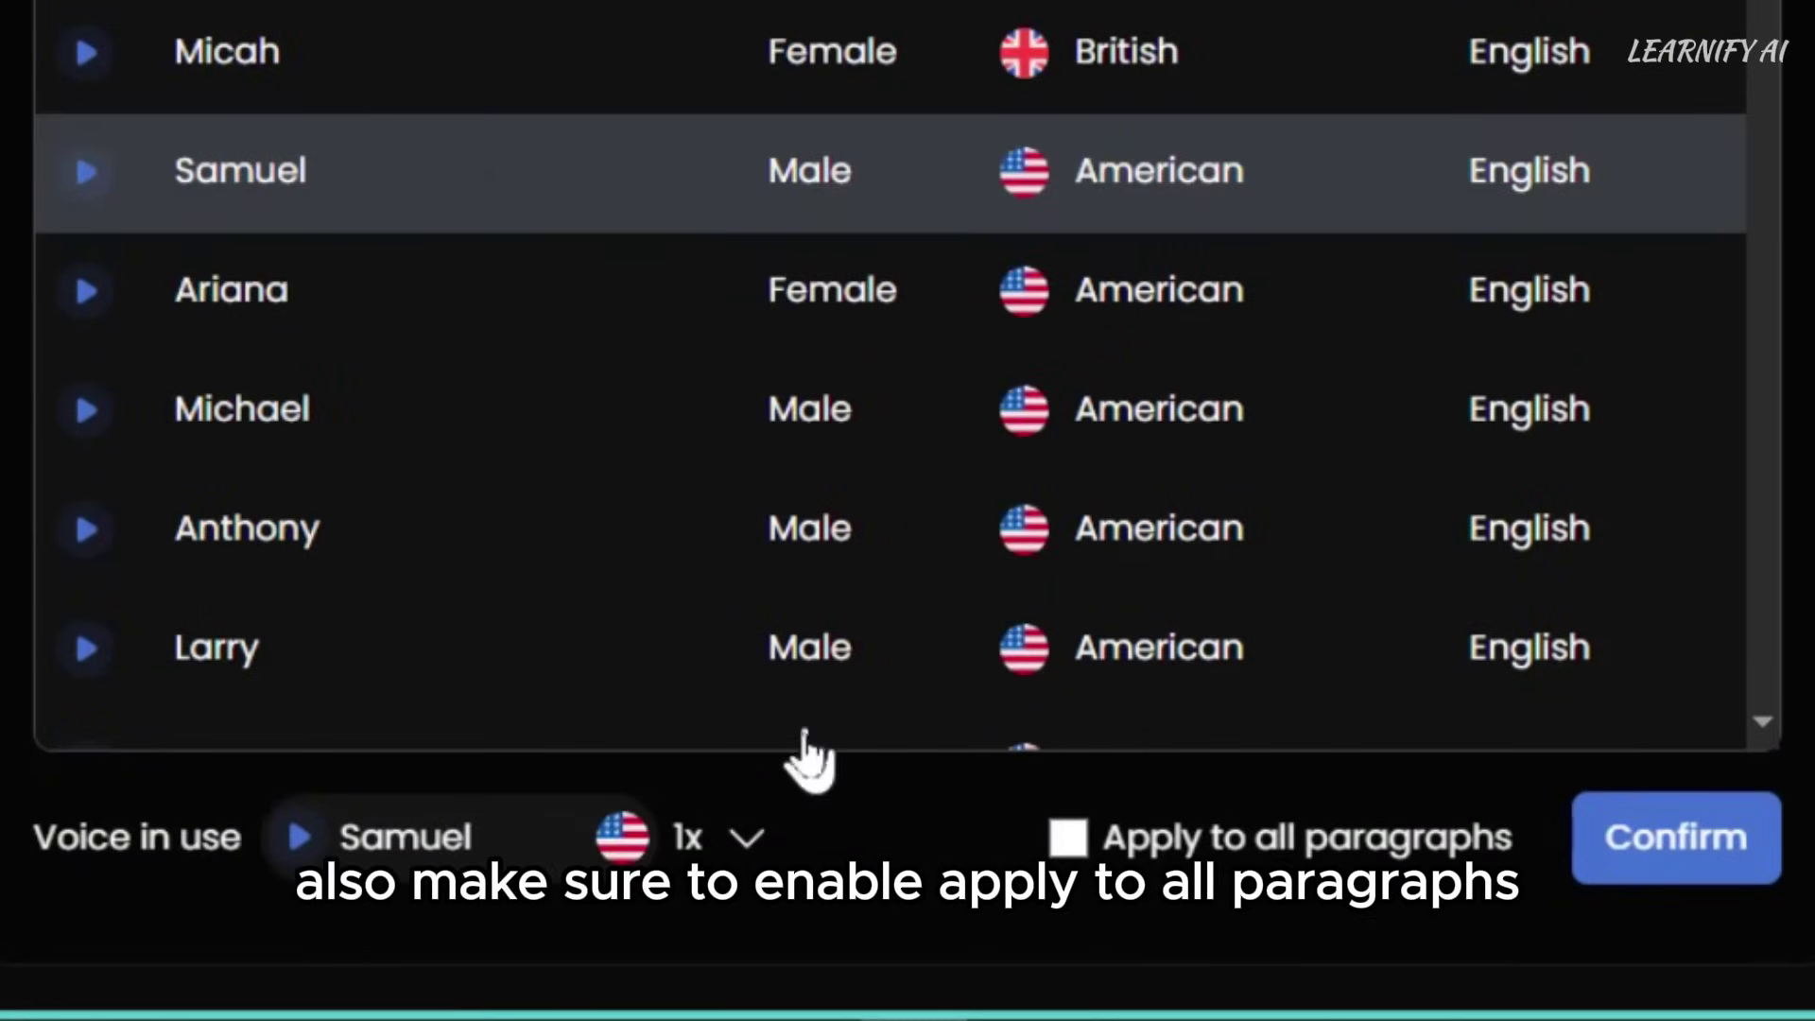
{"action": "left_click", "coordinate": [1070, 840]}
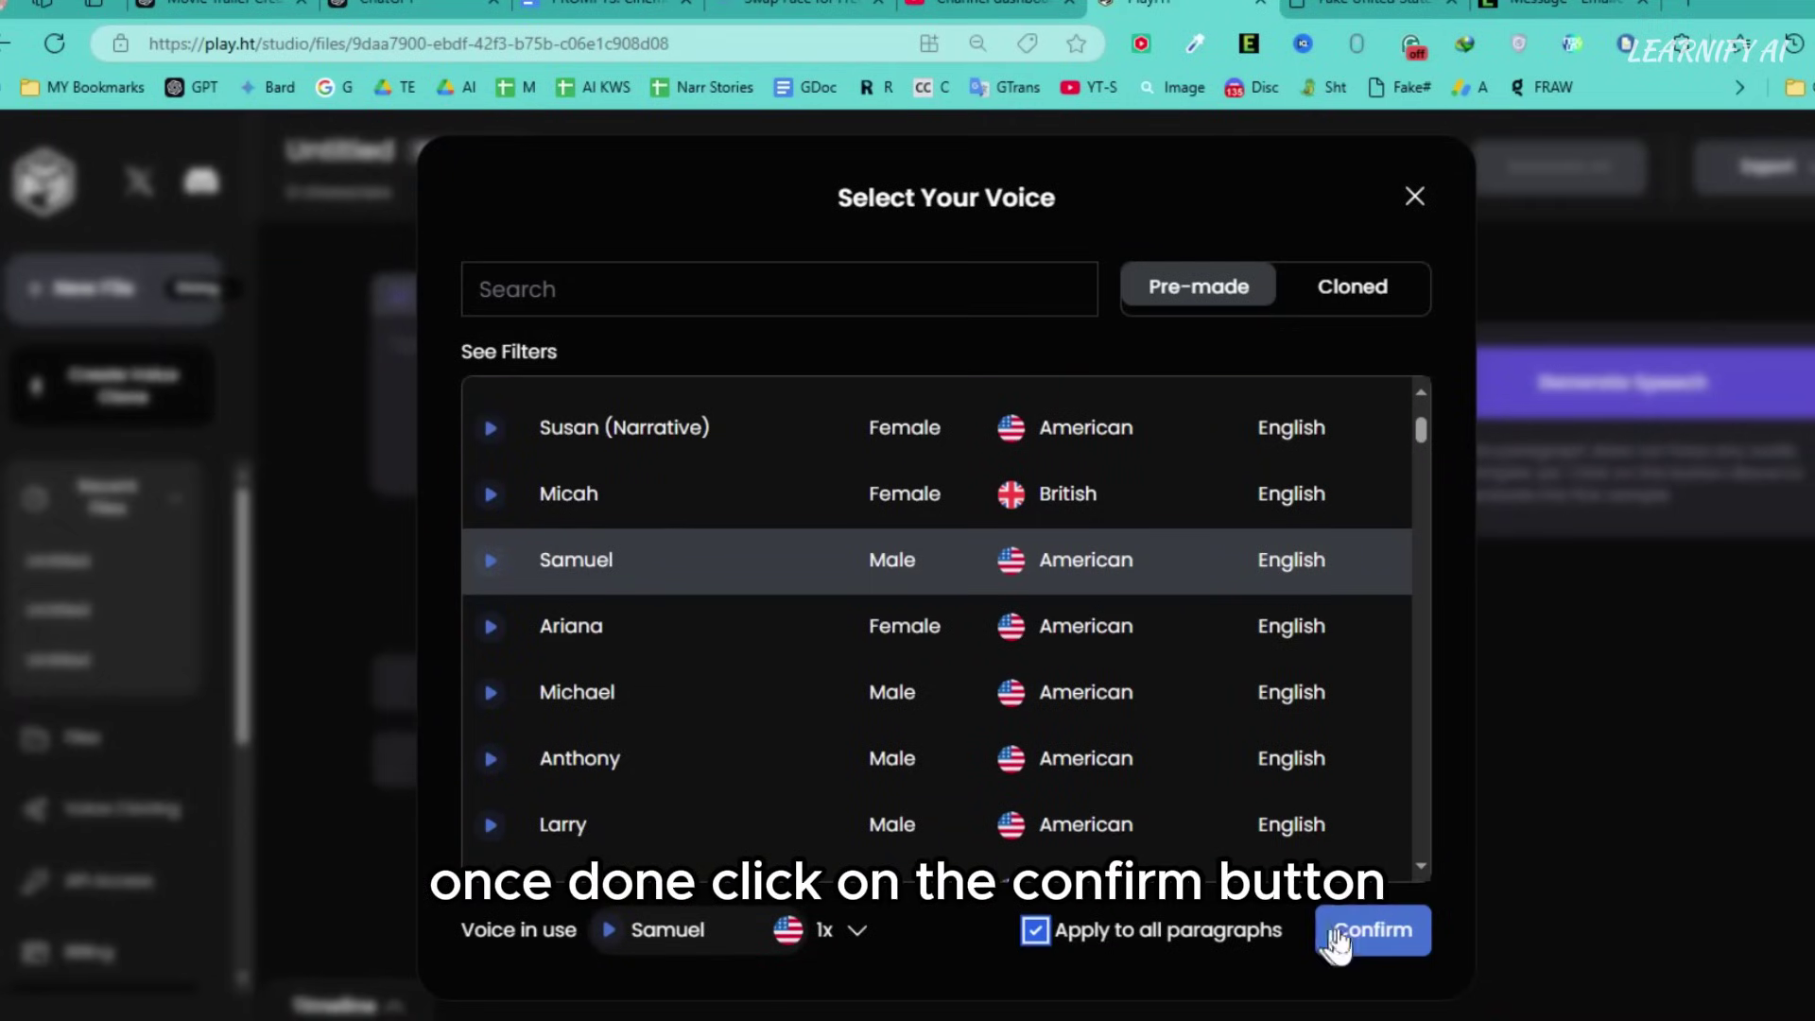
{"action": "left_click", "coordinate": [1357, 931]}
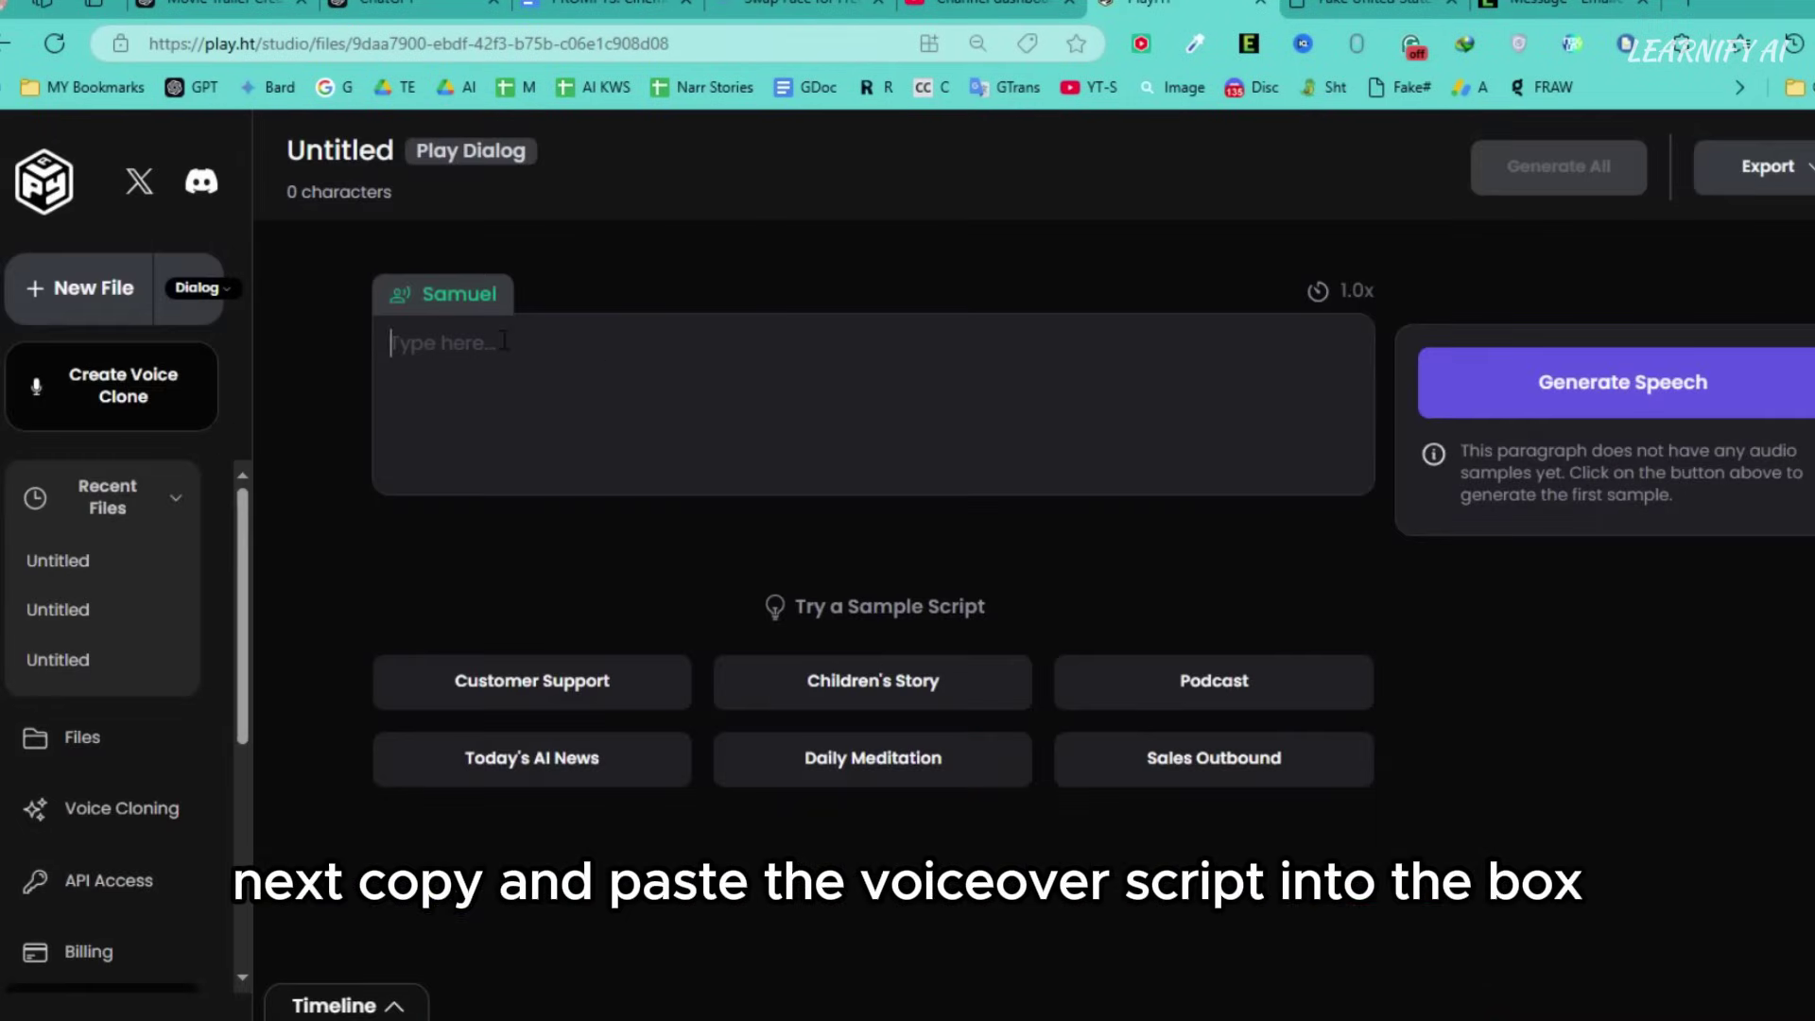
Paste the trailer's voiceover script beginning "In the heart of the wilderness" into the new file.
{"action": "key", "text": "ctrl+v"}
{"action": "scroll", "coordinate": [681, 548], "scroll_direction": "down", "scroll_amount": 5}
{"action": "scroll", "coordinate": [787, 704], "scroll_direction": "up", "scroll_amount": 5}
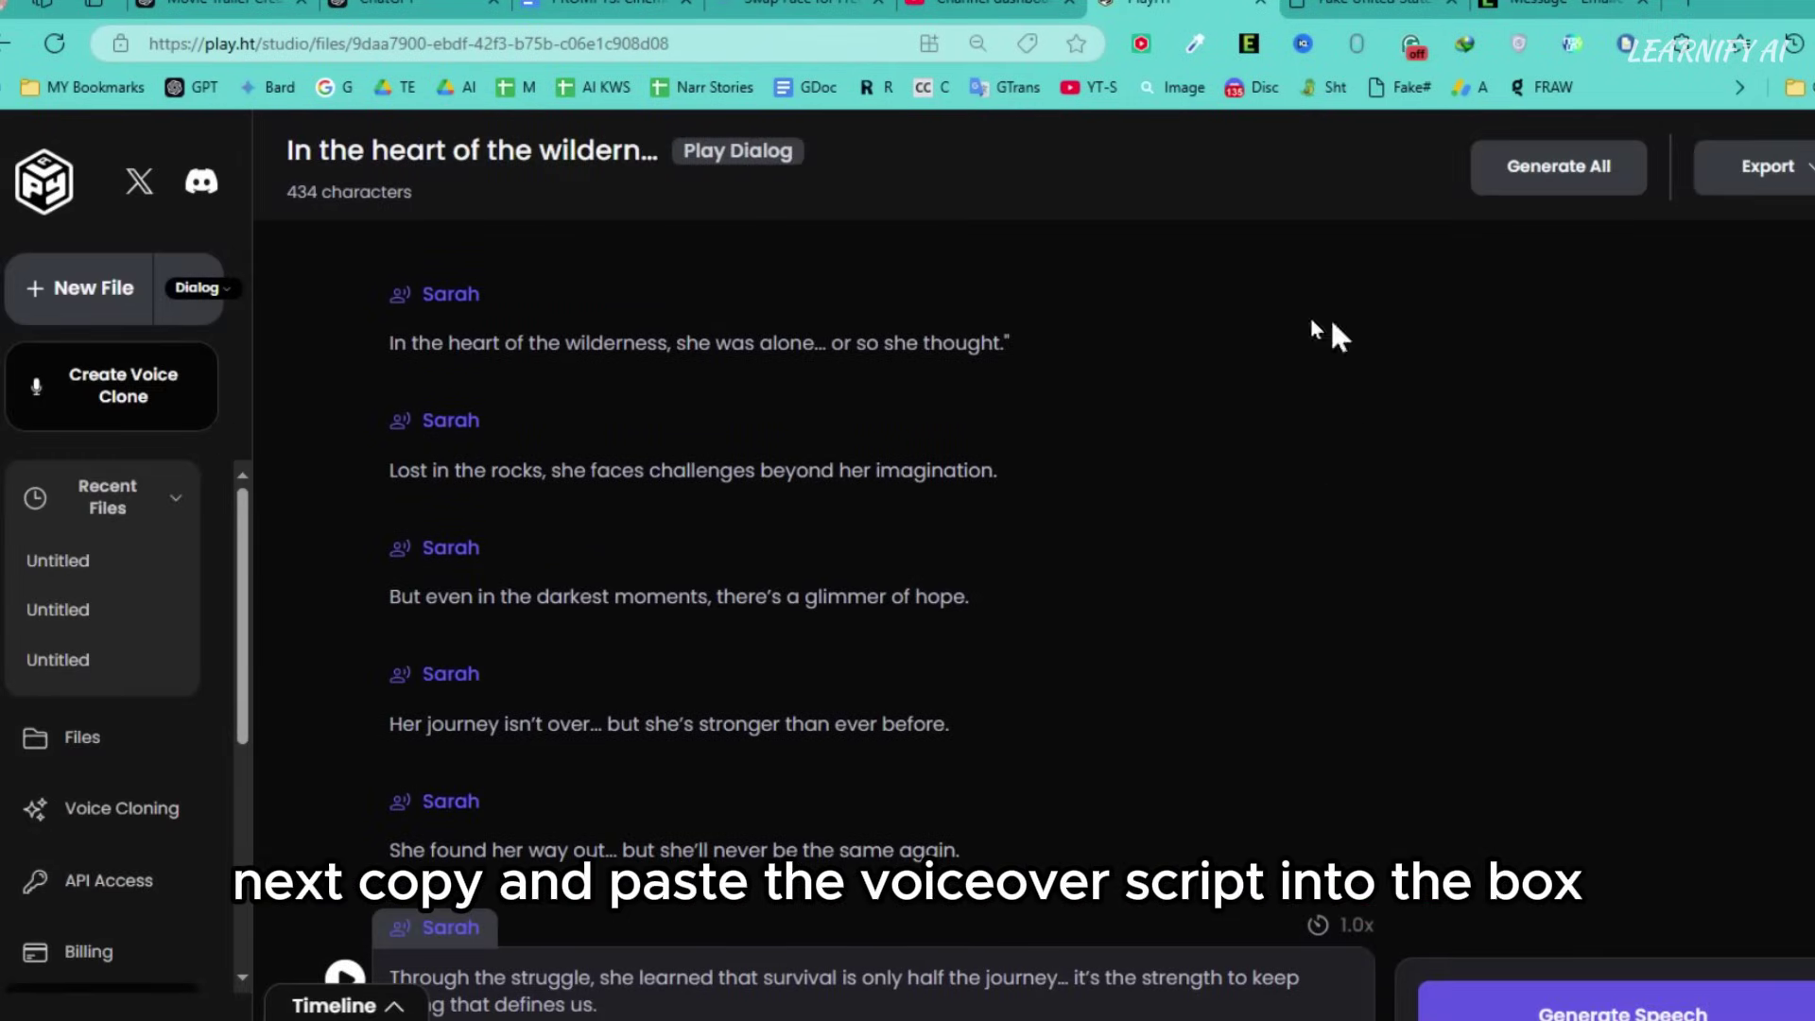
Export the wilderness voiceover as a WAV audio file.
{"action": "left_click", "coordinate": [1050, 300]}
{"action": "left_click", "coordinate": [1062, 308]}
{"action": "left_click", "coordinate": [1766, 166]}
{"action": "left_click", "coordinate": [1693, 312]}
{"action": "left_click", "coordinate": [636, 343]}
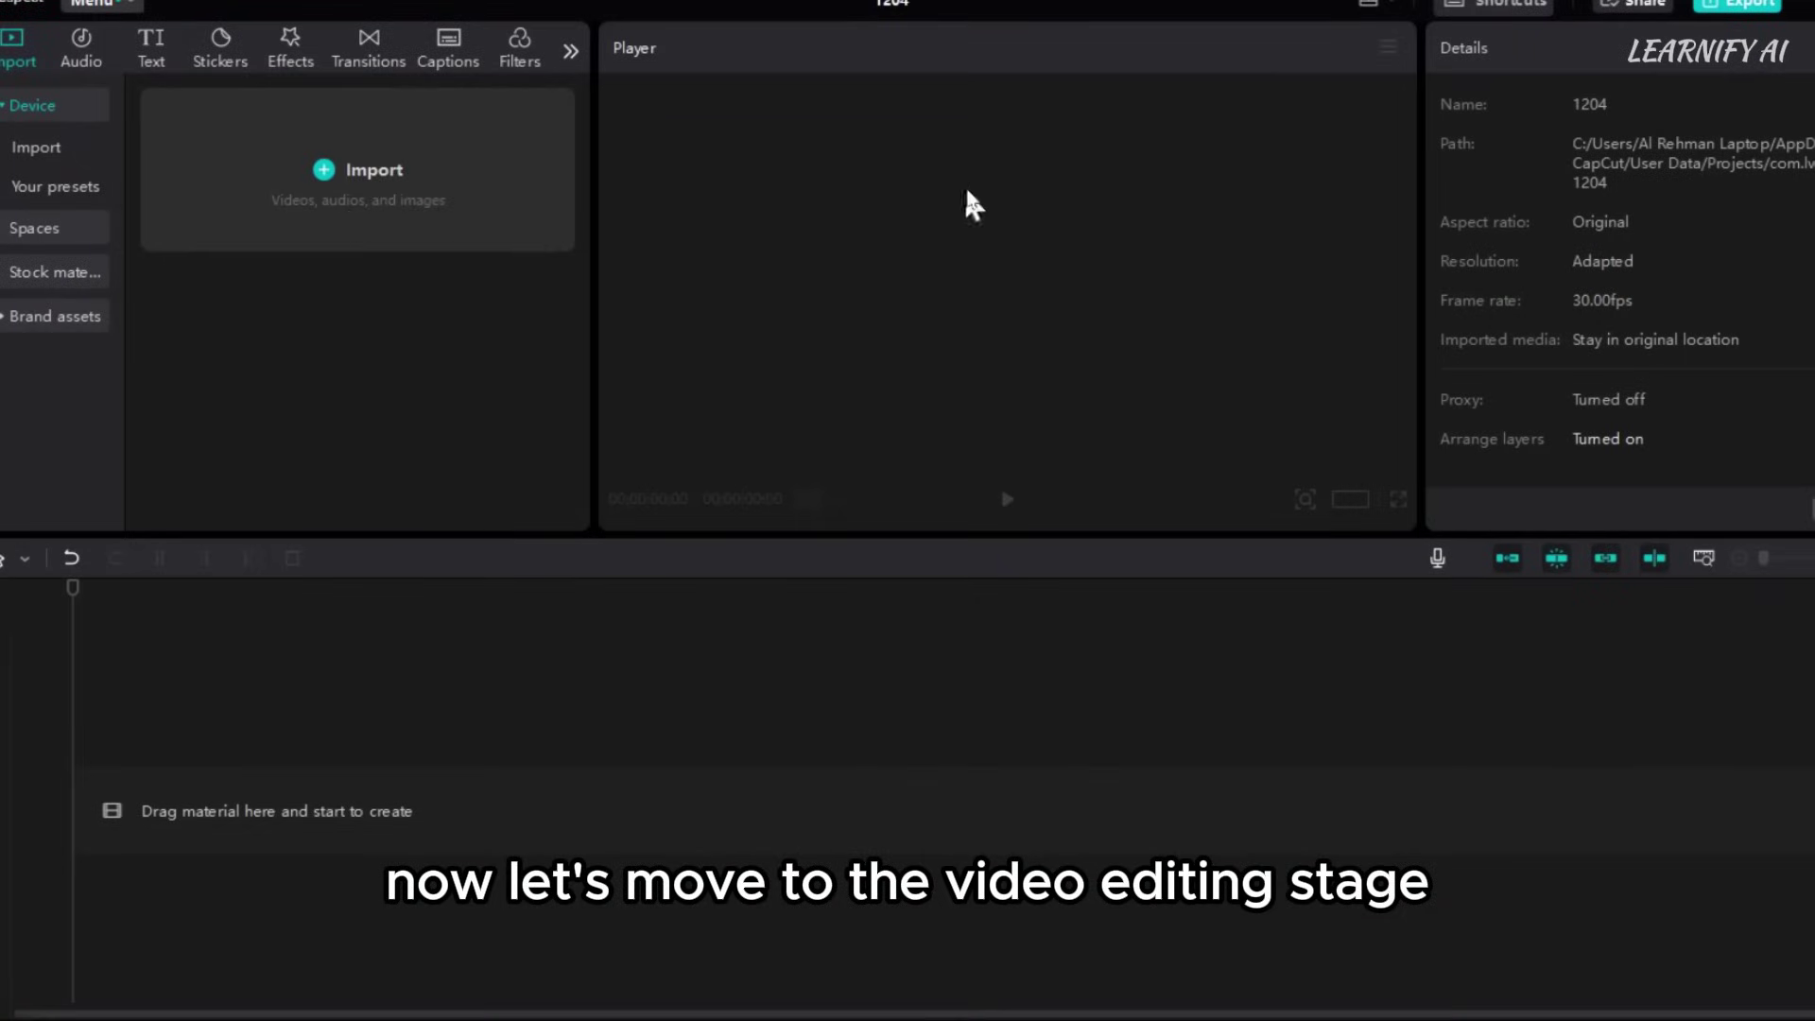
Import Scene 1.mp4 through Scene 6.mp4 and the voiceover WAV from the Project Videos folder into the CapCut project.
{"action": "left_click", "coordinate": [553, 152]}
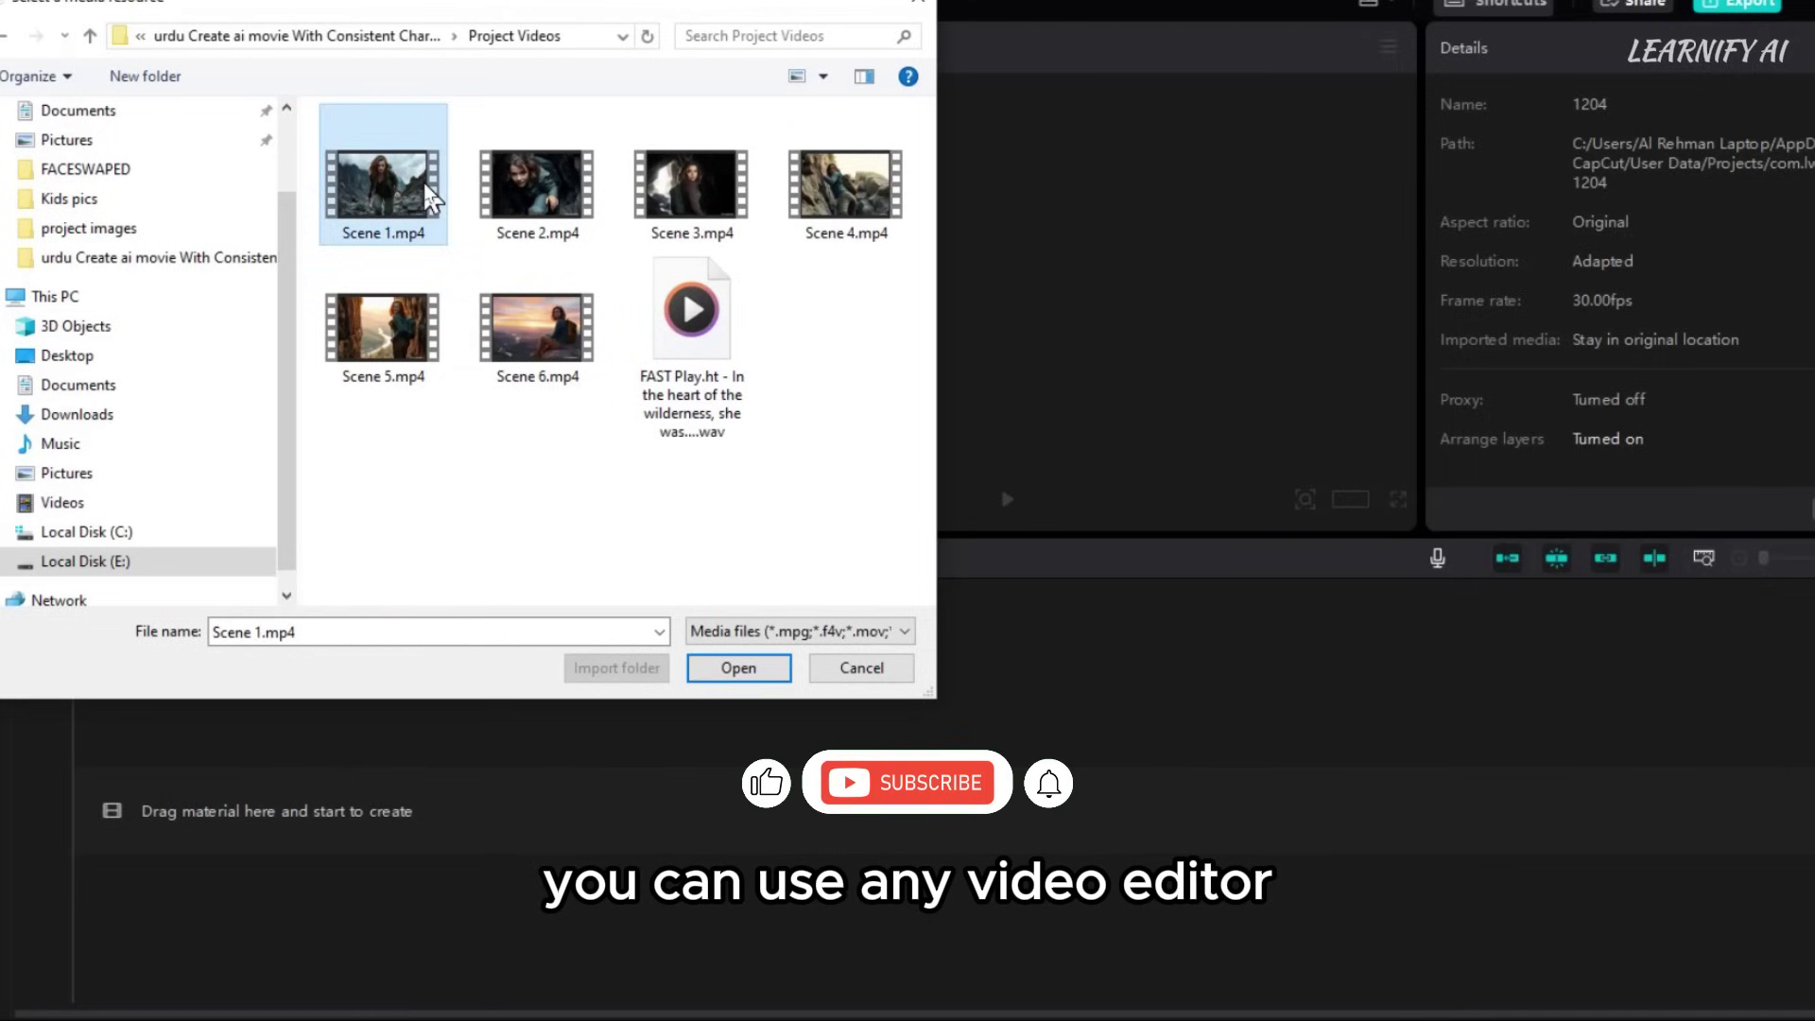
{"action": "key", "text": "ctrl+a"}
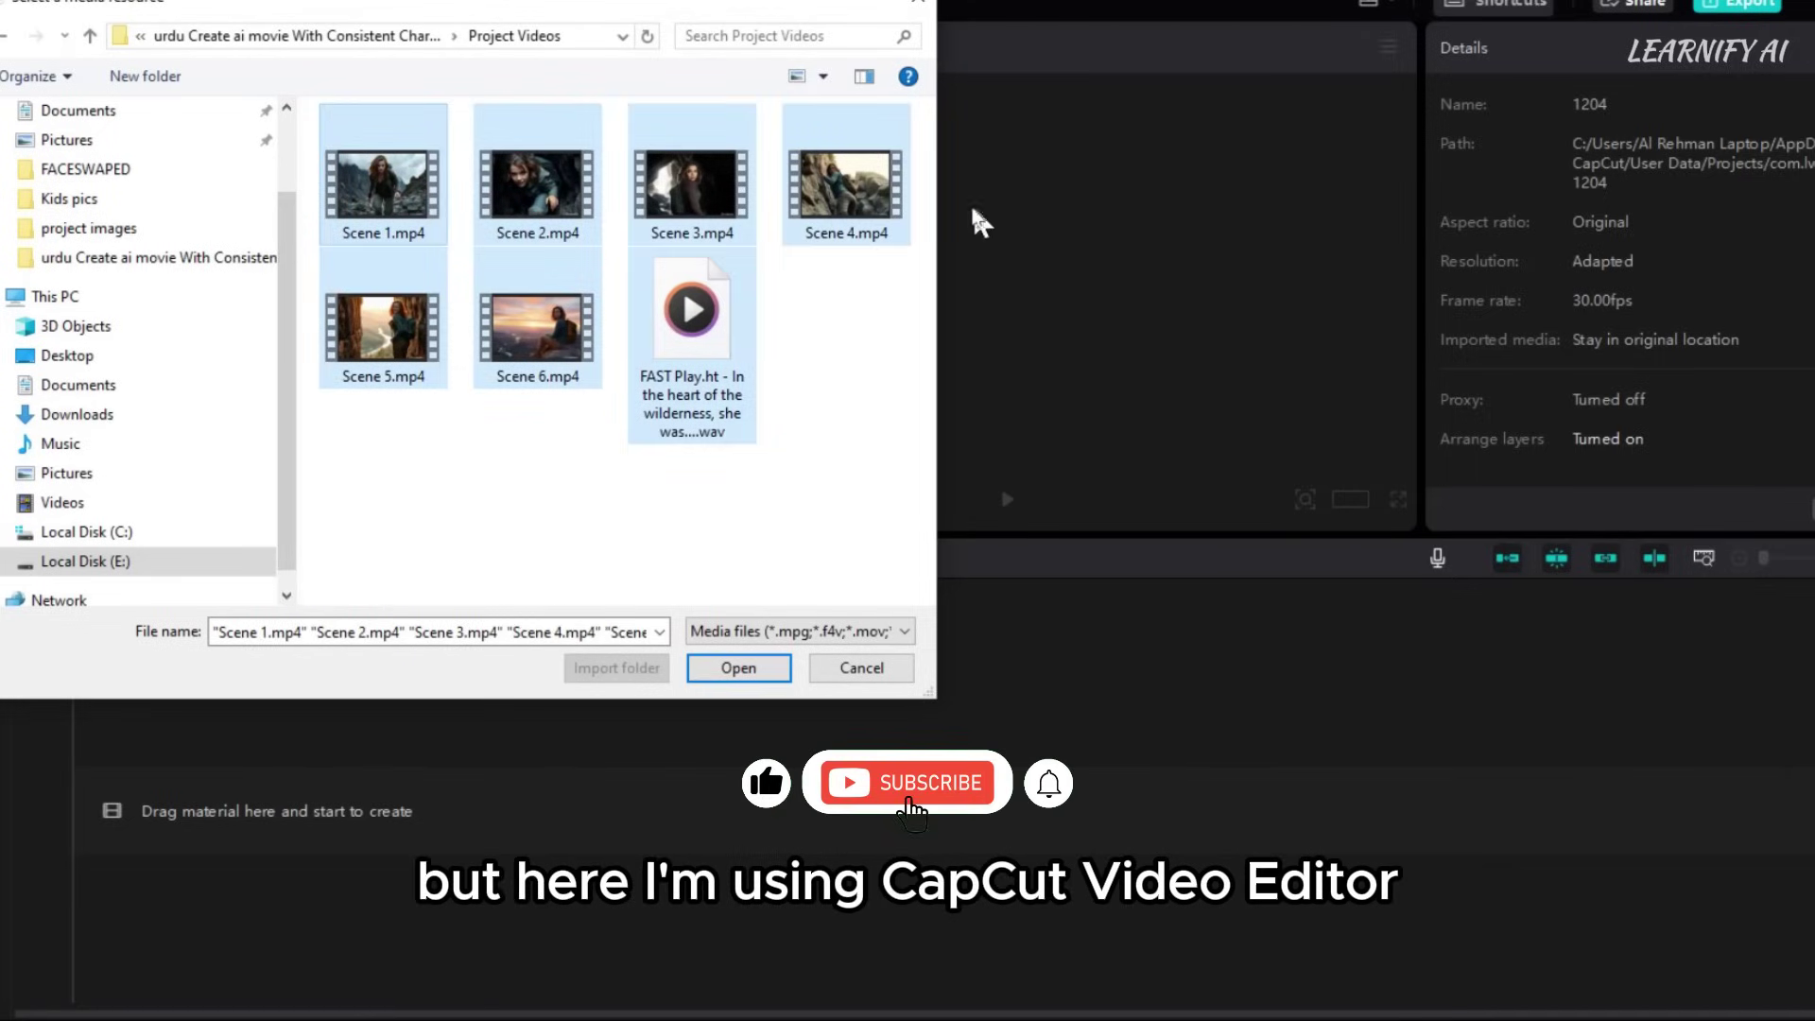
{"action": "left_click", "coordinate": [740, 668]}
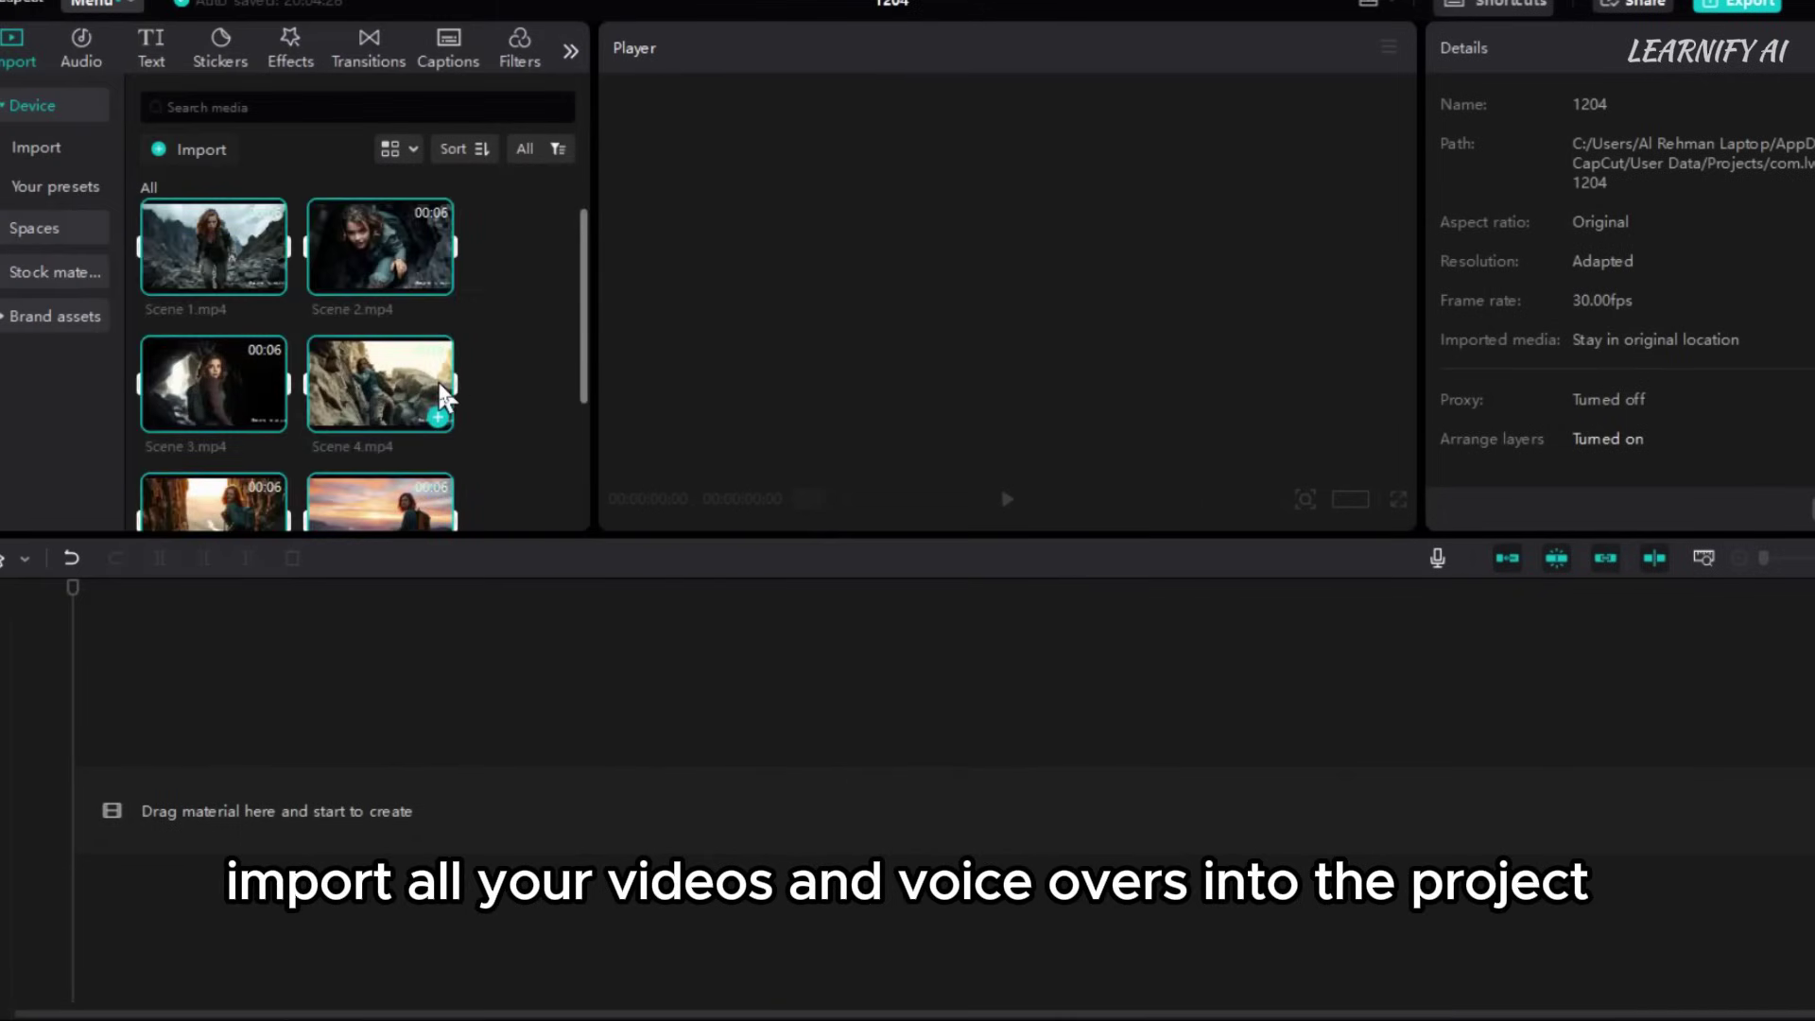
Preview the imported voiceover and place it at the start of the timeline.
{"action": "scroll", "coordinate": [487, 454], "scroll_direction": "down", "scroll_amount": 3}
{"action": "left_click", "coordinate": [271, 486]}
{"action": "left_click", "coordinate": [344, 466]}
{"action": "left_click", "coordinate": [284, 484]}
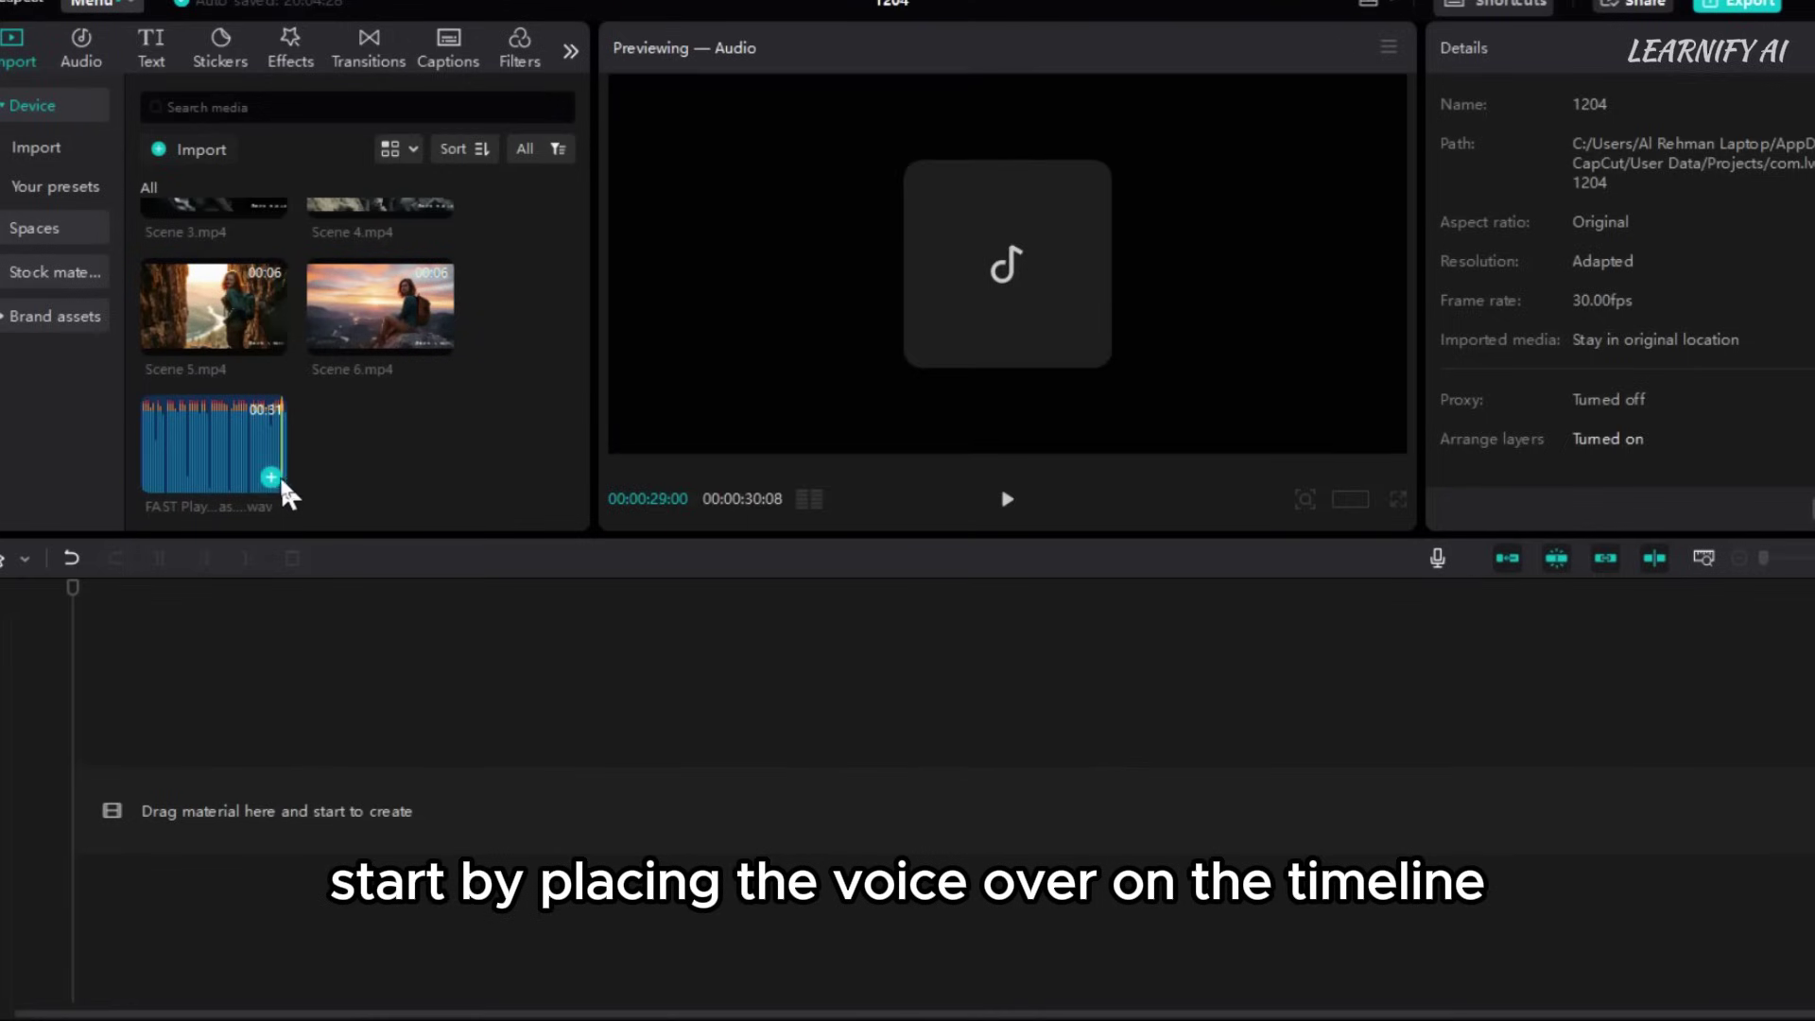
{"action": "left_click", "coordinate": [272, 479]}
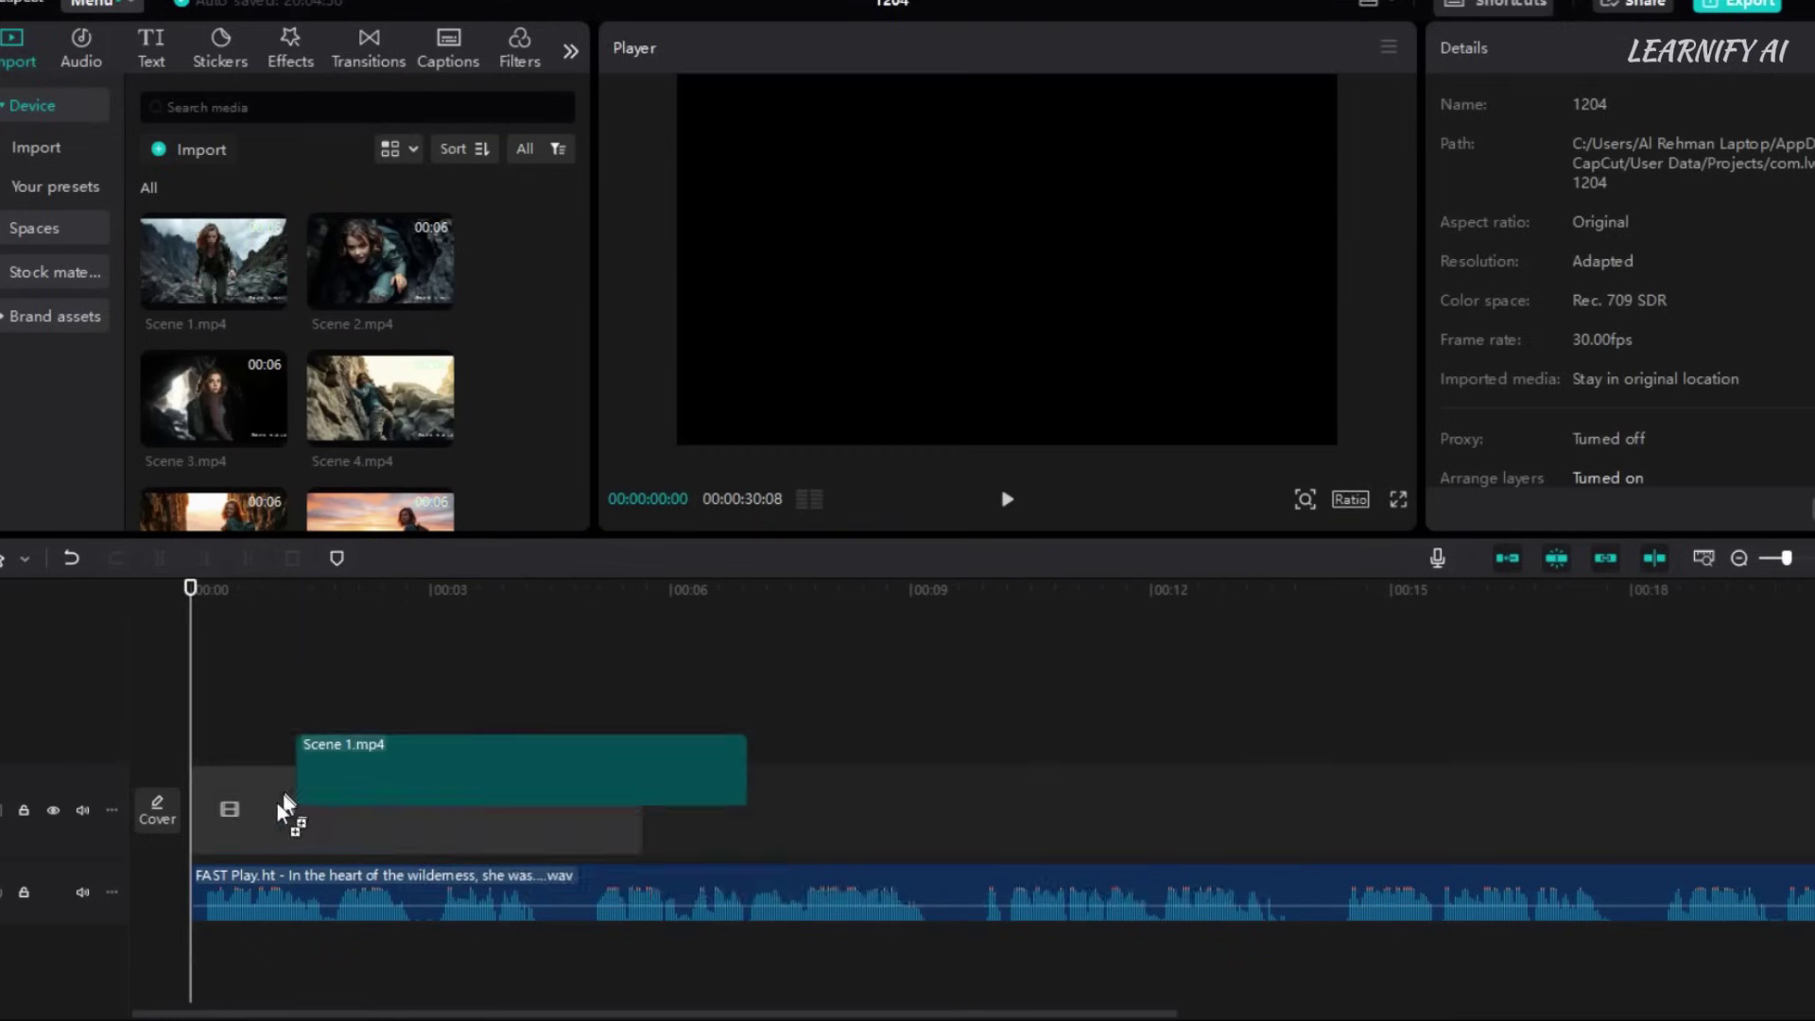
Place the Scene 1 to Scene 6 clips end to end in order on the video track above the voiceover.
{"action": "left_click_drag", "start_coordinate": [283, 810], "coordinate": [203, 811]}
{"action": "left_click_drag", "start_coordinate": [380, 260], "coordinate": [653, 813]}
{"action": "left_click_drag", "start_coordinate": [214, 397], "coordinate": [1138, 669]}
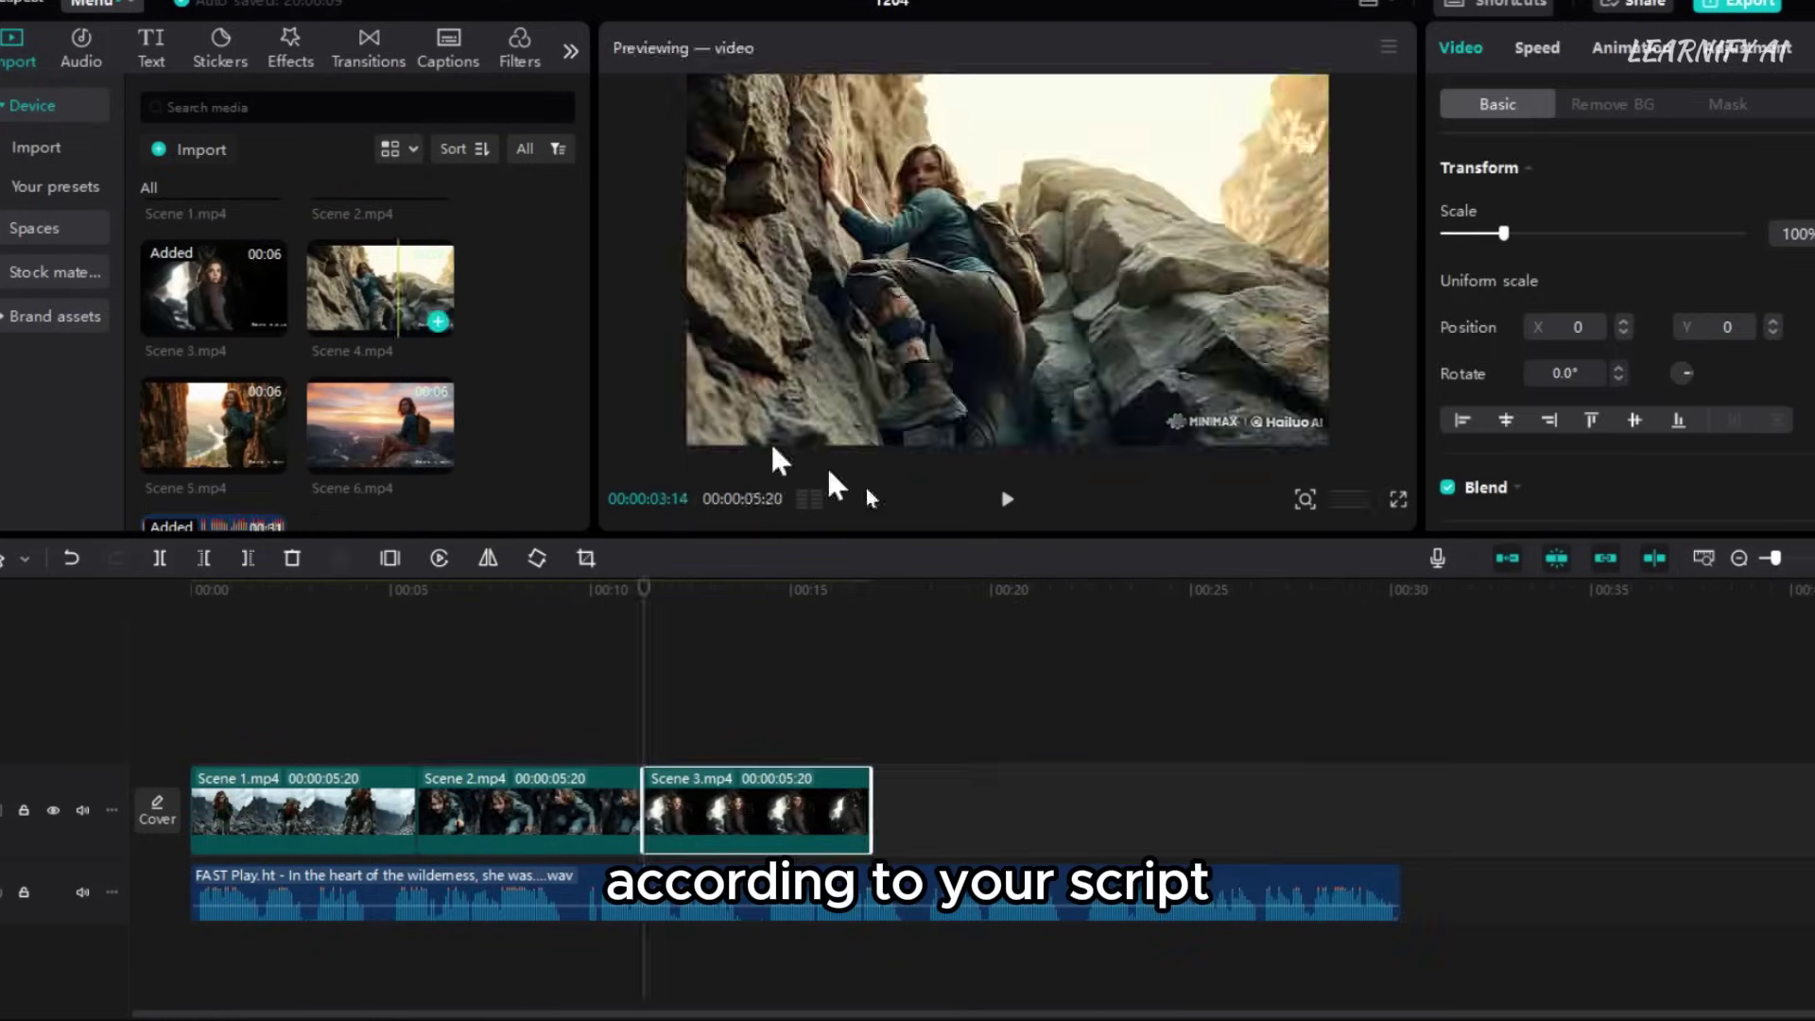
{"action": "left_click_drag", "start_coordinate": [778, 454], "coordinate": [1002, 813]}
{"action": "left_click_drag", "start_coordinate": [453, 401], "coordinate": [1195, 810]}
{"action": "left_click_drag", "start_coordinate": [416, 439], "coordinate": [1370, 810]}
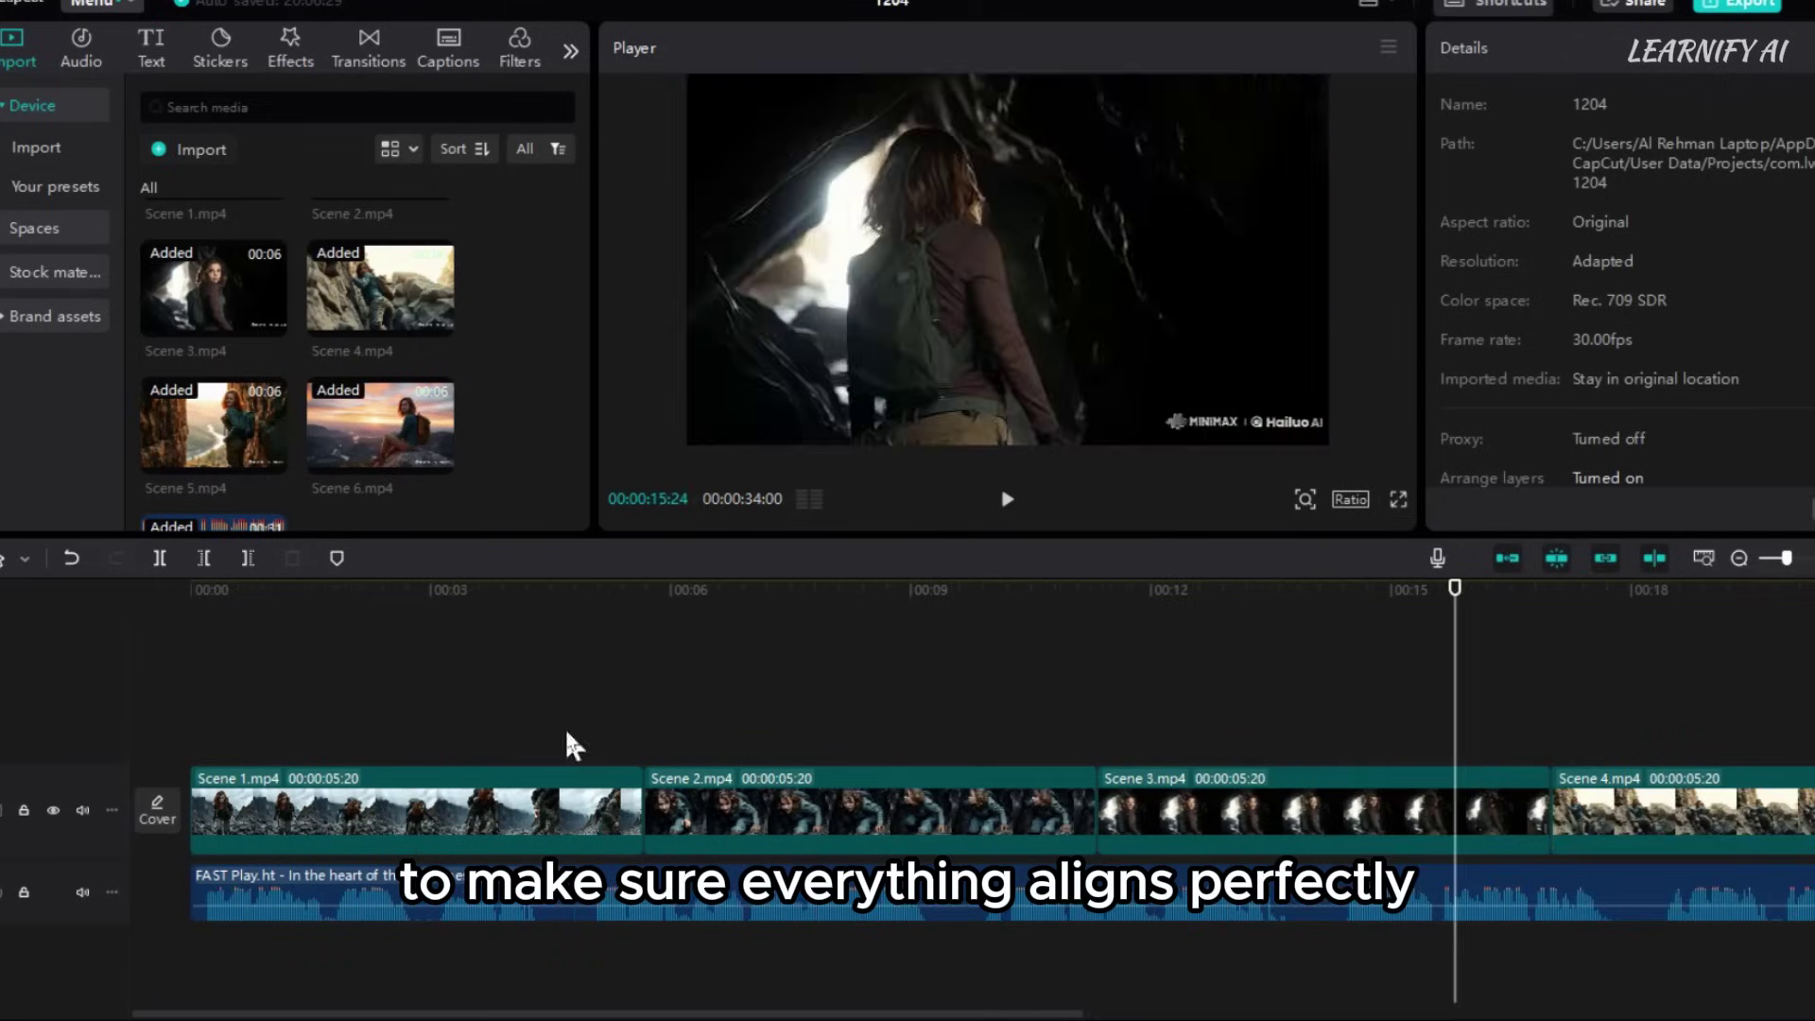
Set the Scene 1 clip's speed to 1.2x to sync it with the voiceover.
{"action": "left_click", "coordinate": [567, 799]}
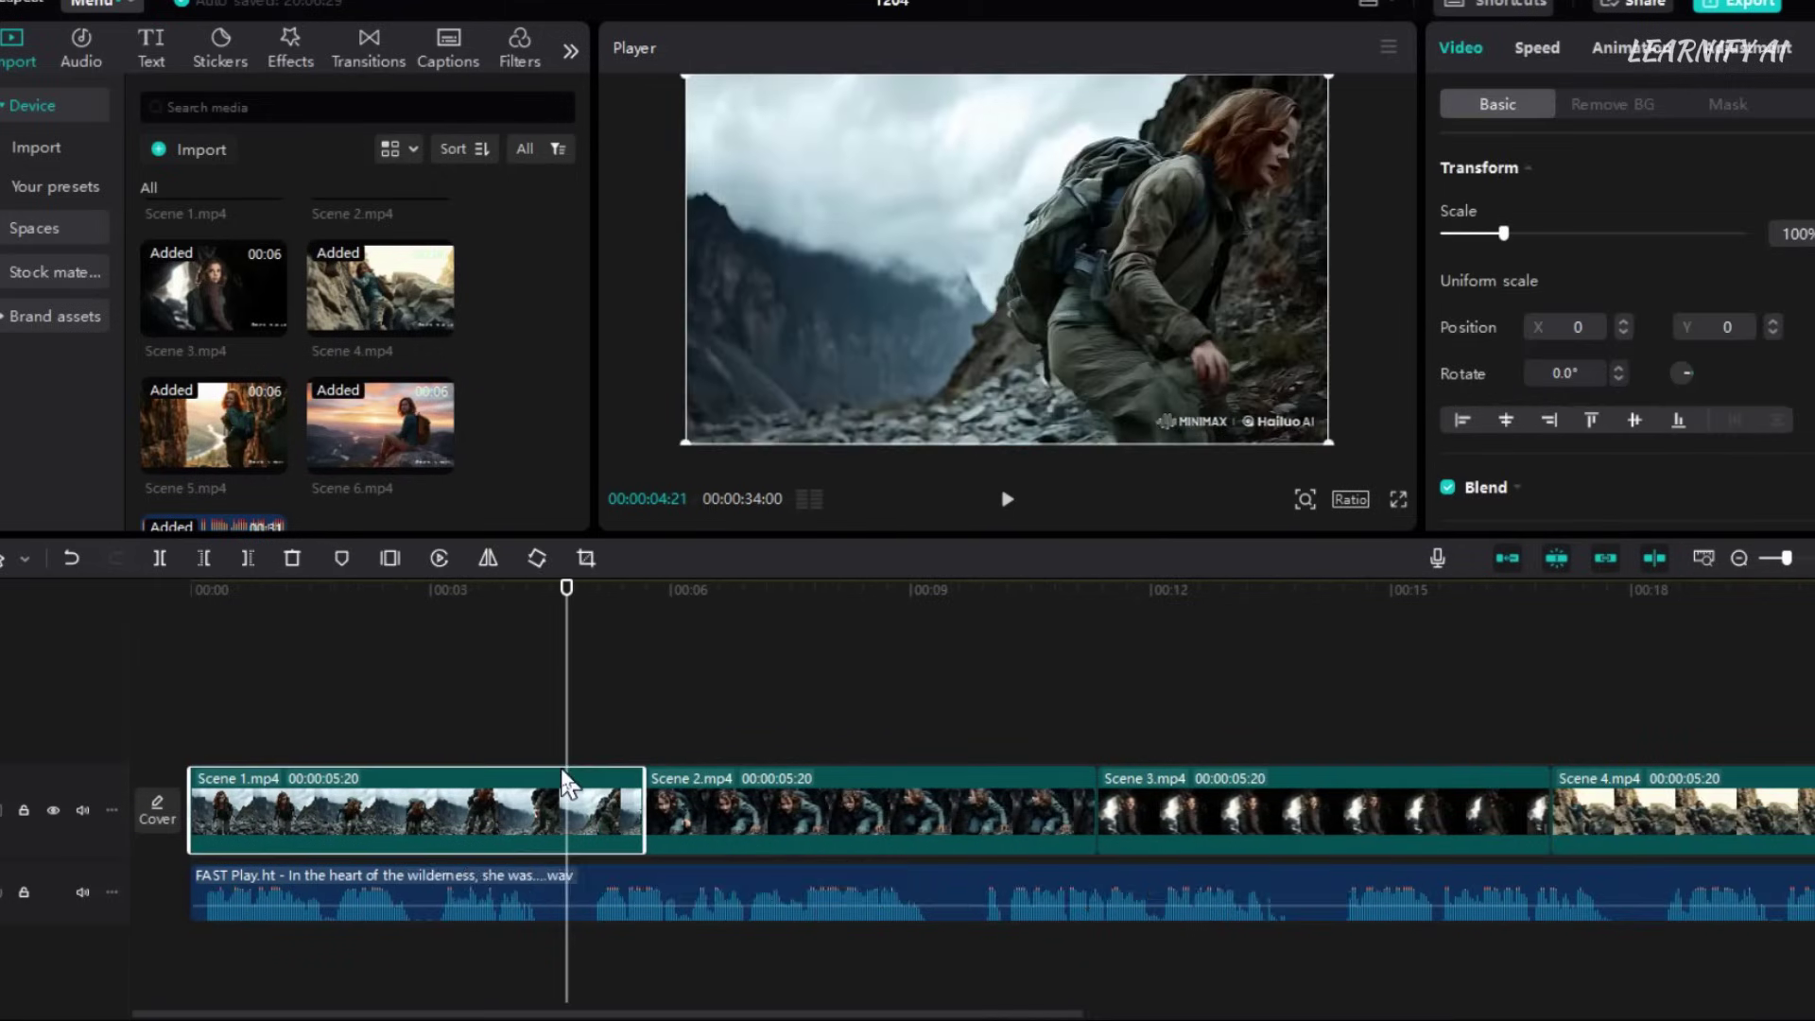
{"action": "left_click", "coordinate": [1534, 50]}
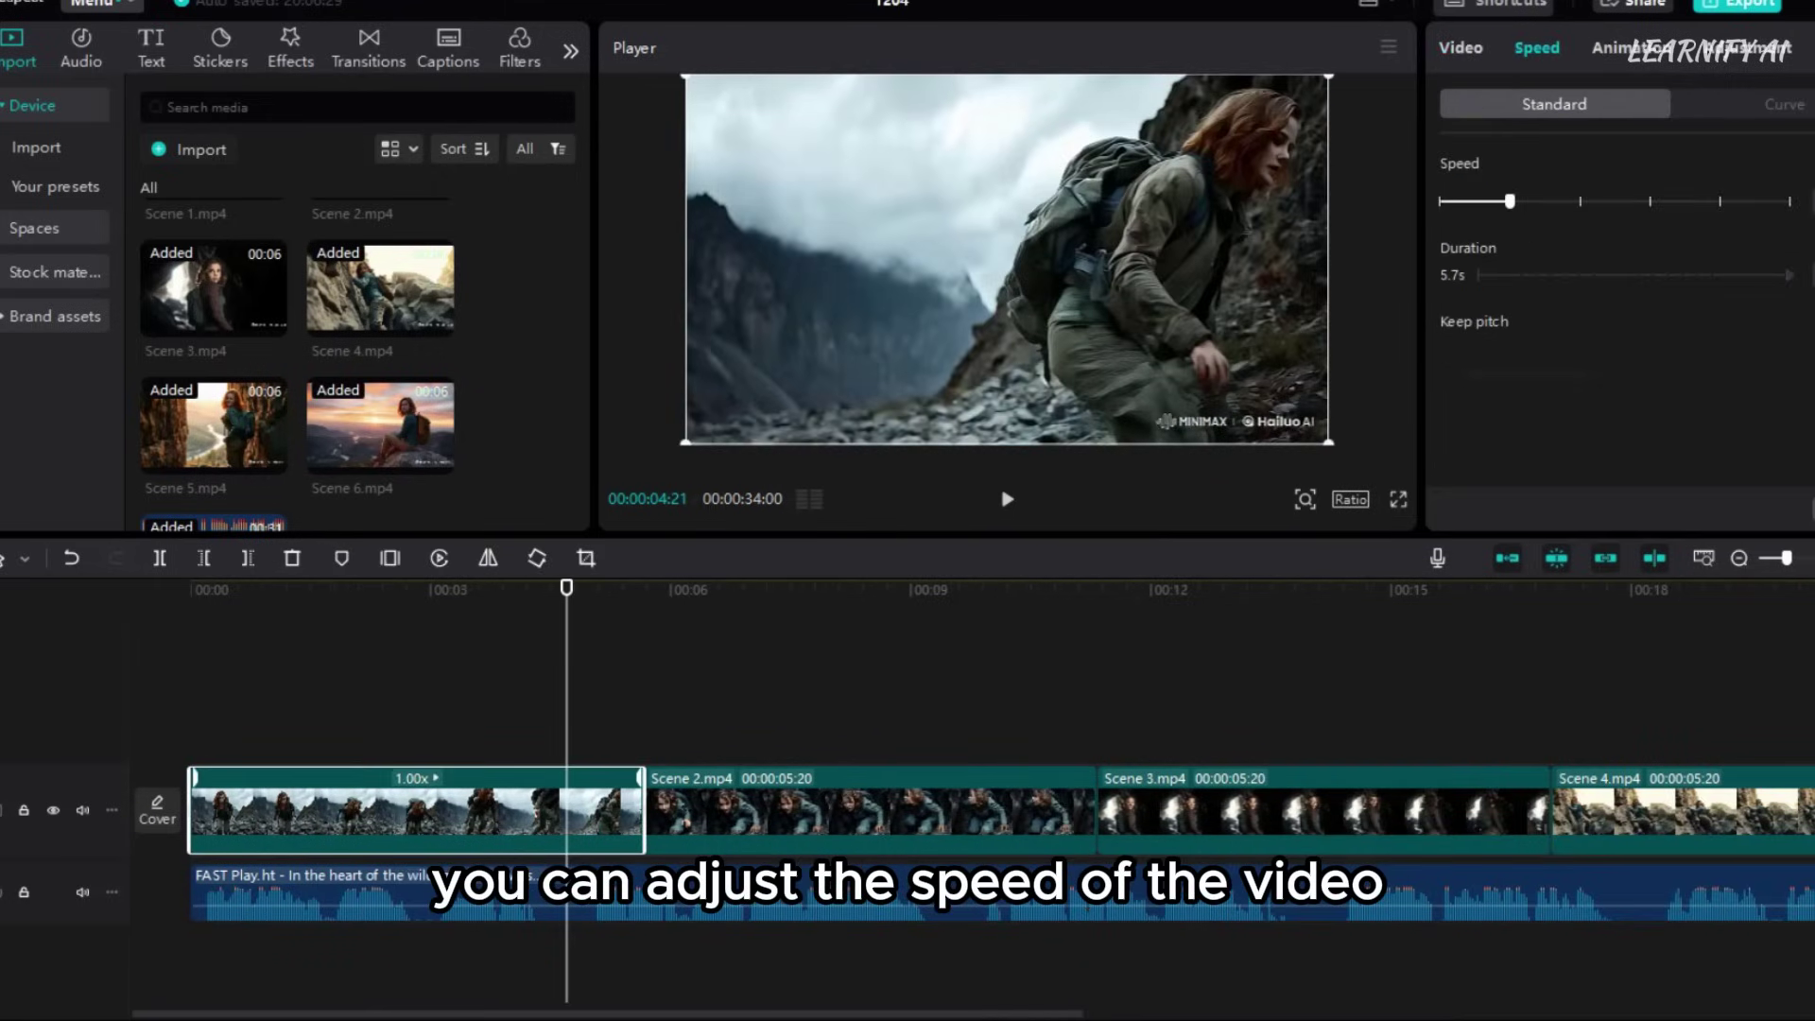
{"action": "left_click_drag", "start_coordinate": [1510, 201], "coordinate": [1524, 202]}
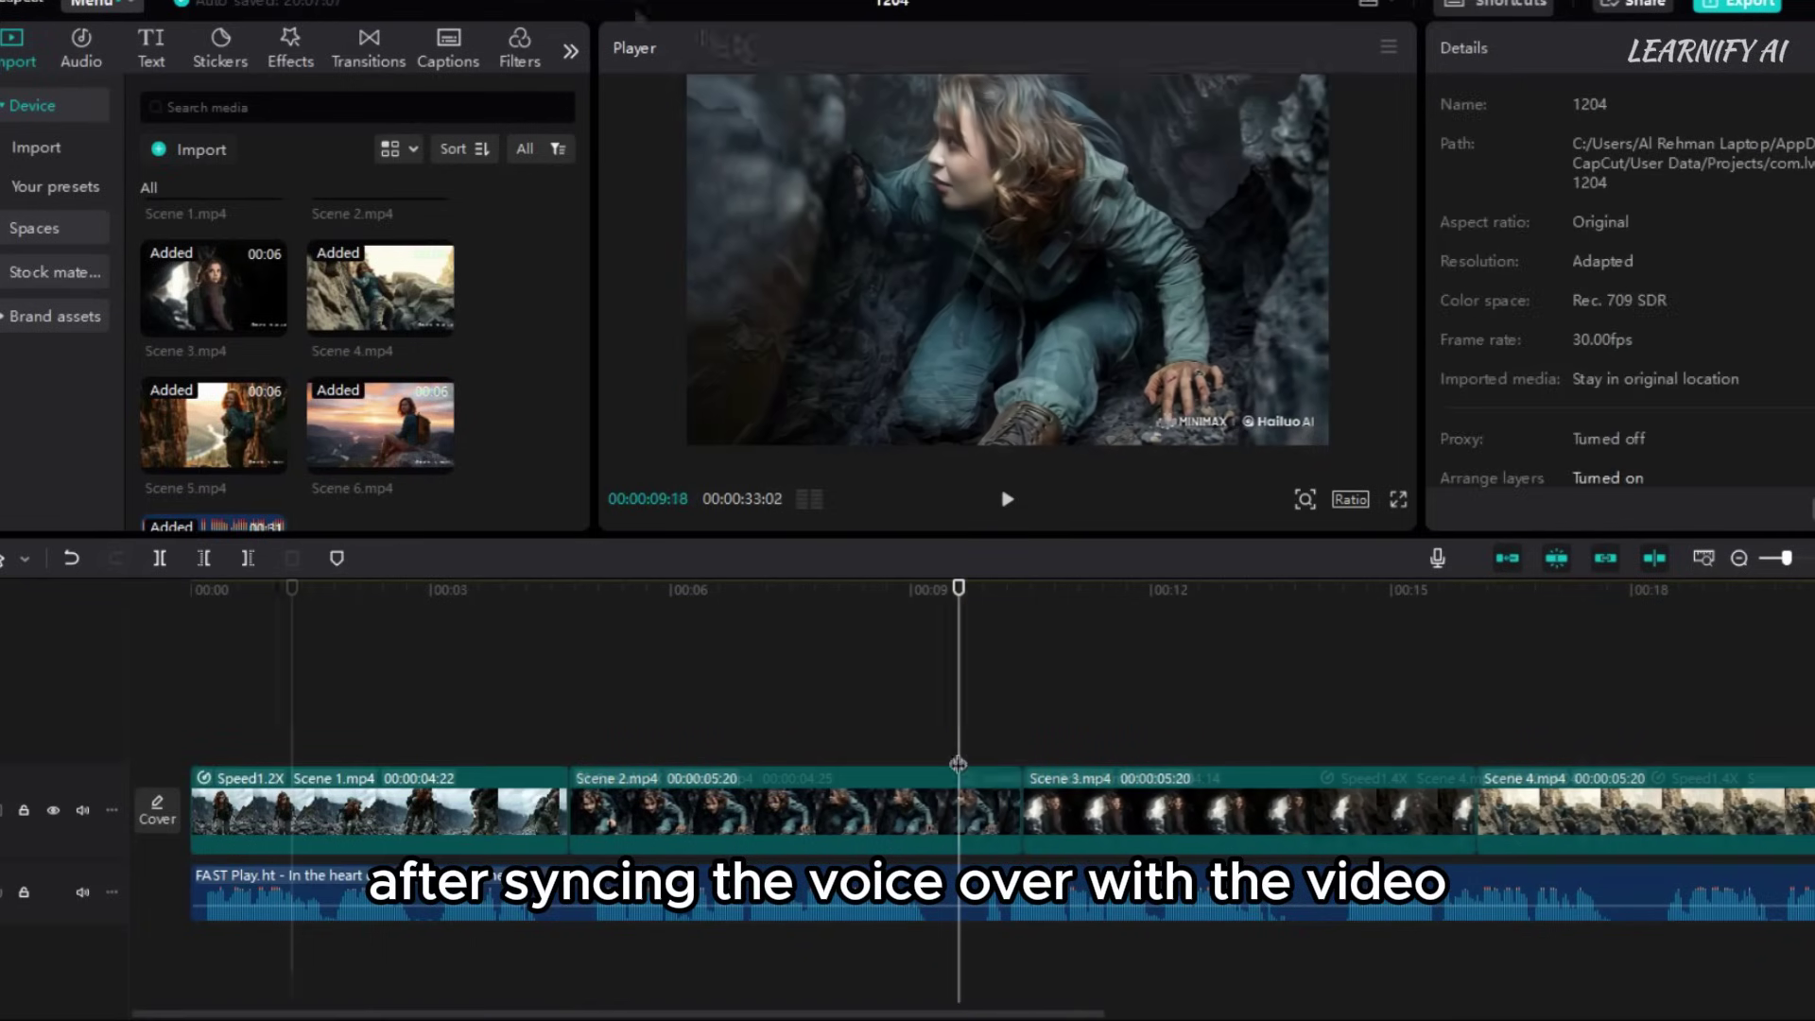
Add the Then and Now transition between the Scene 1 and Scene 2 clips.
{"action": "left_click", "coordinate": [365, 56]}
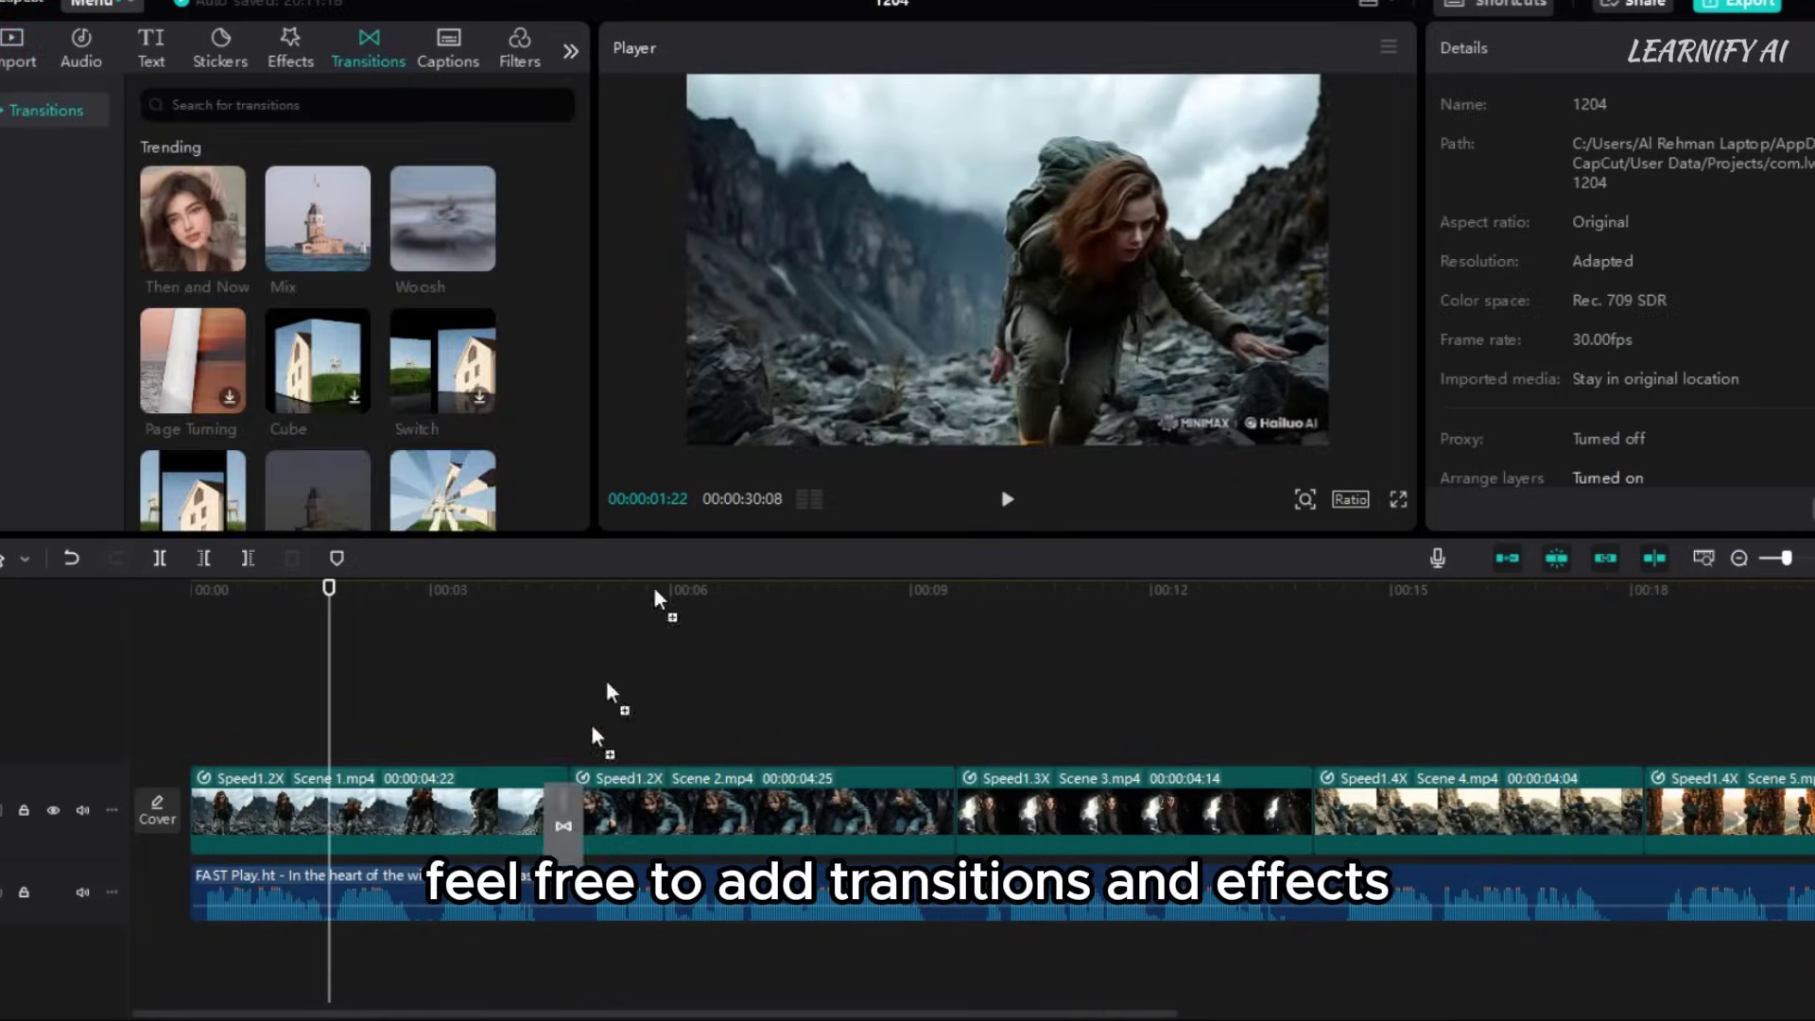
{"action": "left_click_drag", "start_coordinate": [595, 736], "coordinate": [568, 813]}
{"action": "left_click", "coordinate": [1097, 587]}
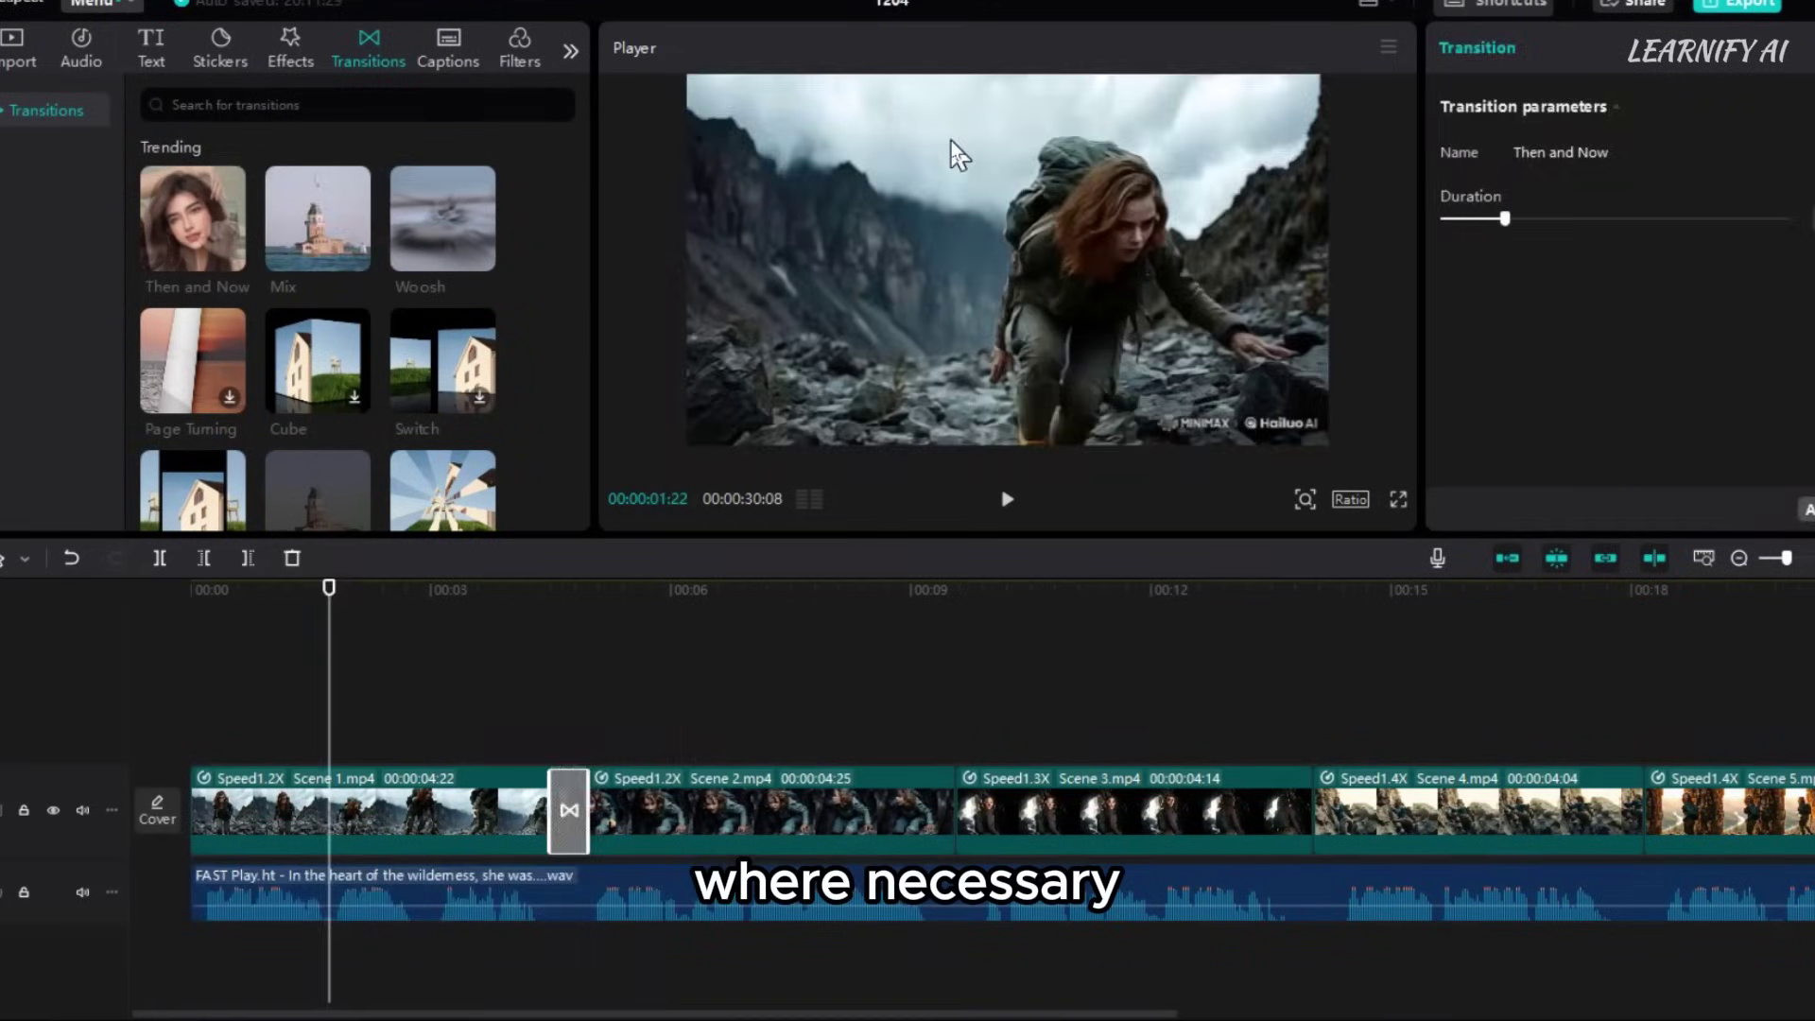
Add the Mix transition between the Scene 3 and Scene 4 clips and at the following scene cut.
{"action": "left_click_drag", "start_coordinate": [318, 217], "coordinate": [1314, 813]}
{"action": "left_click_drag", "start_coordinate": [1155, 1013], "coordinate": [1669, 1013]}
{"action": "left_click_drag", "start_coordinate": [270, 170], "coordinate": [787, 783]}
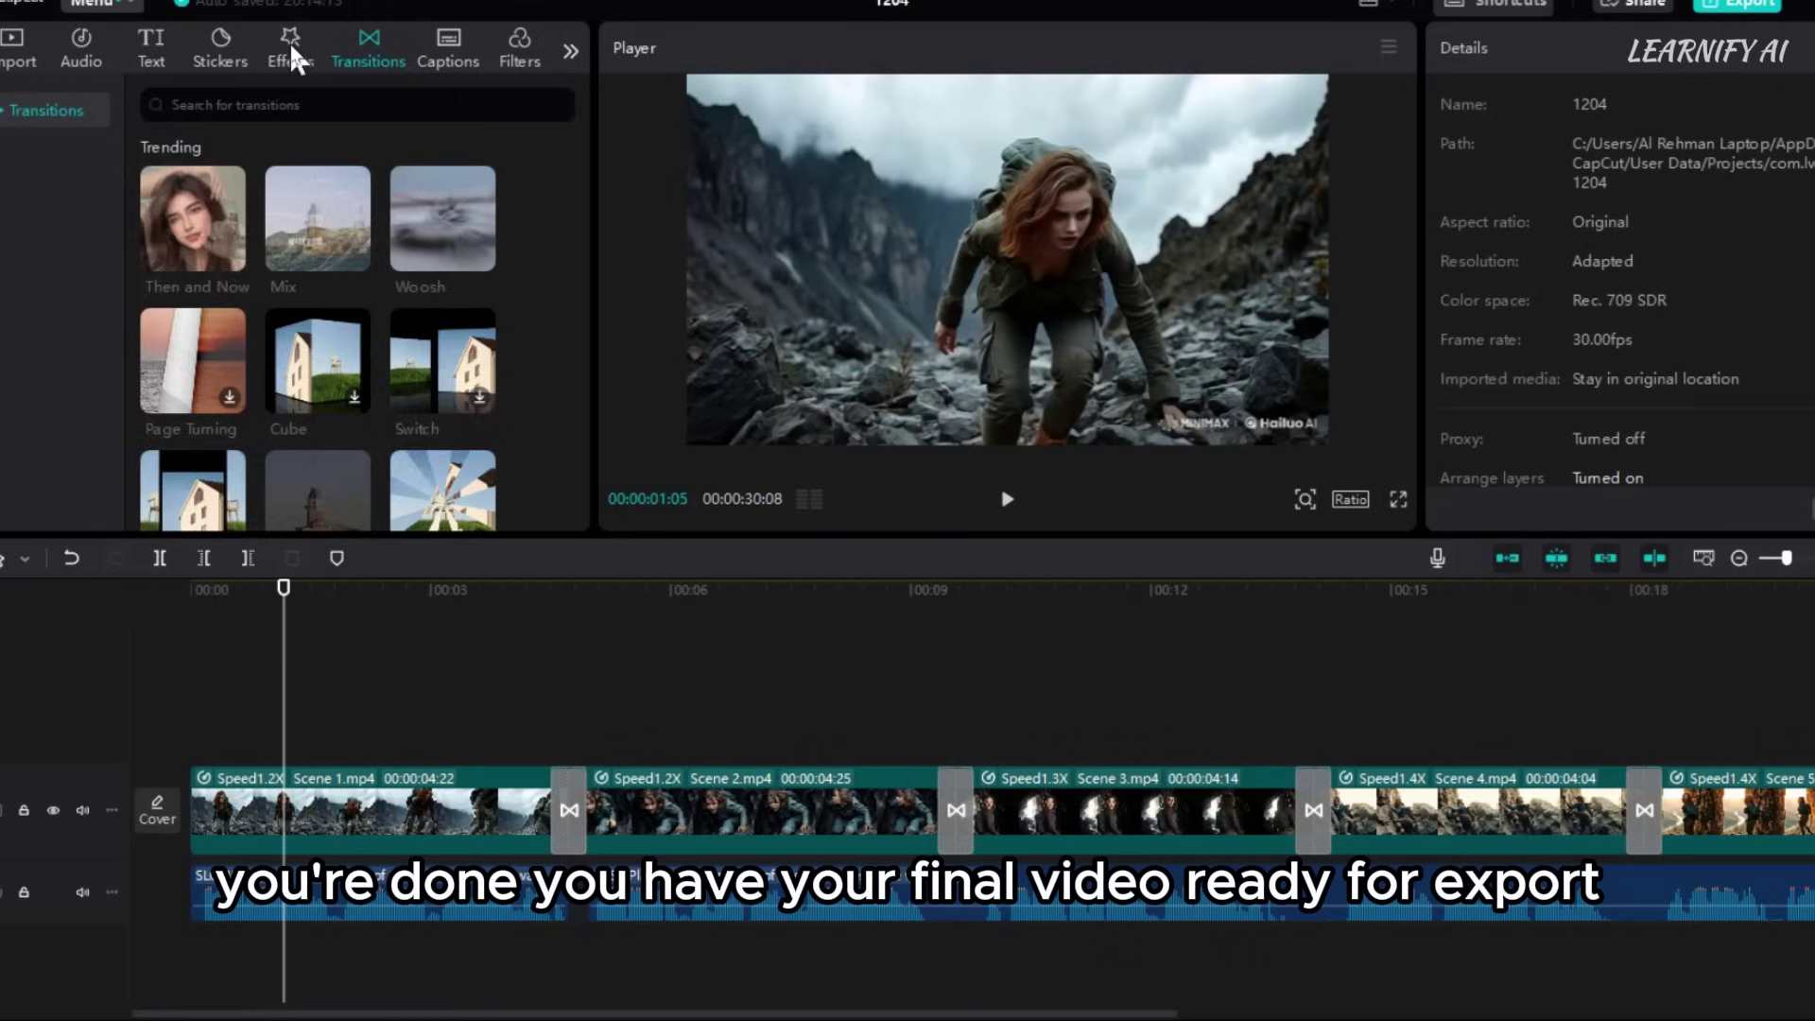
Find a fog effect, add Mist over the Scene 1 clip, lower its Atmosphere, and extend it to the clip's end.
{"action": "left_click", "coordinate": [293, 52]}
{"action": "type", "text": "FOG"}
{"action": "key", "text": "Return"}
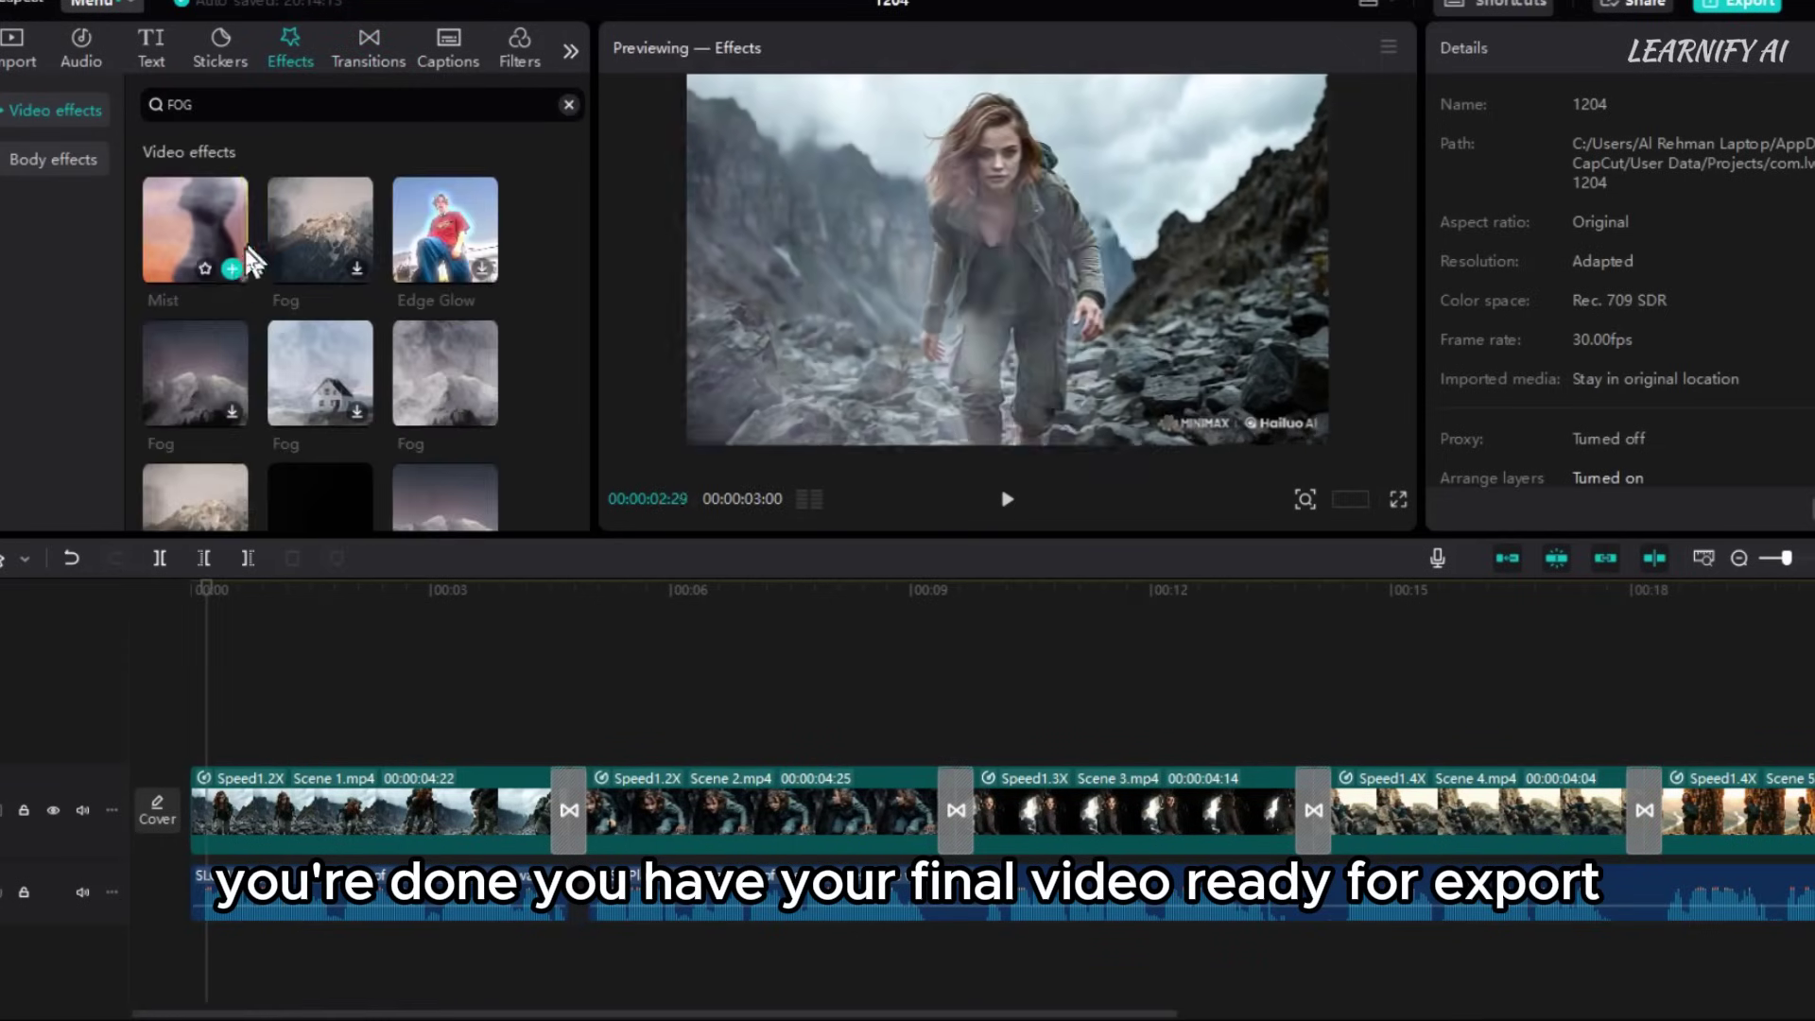
{"action": "left_click", "coordinate": [232, 270]}
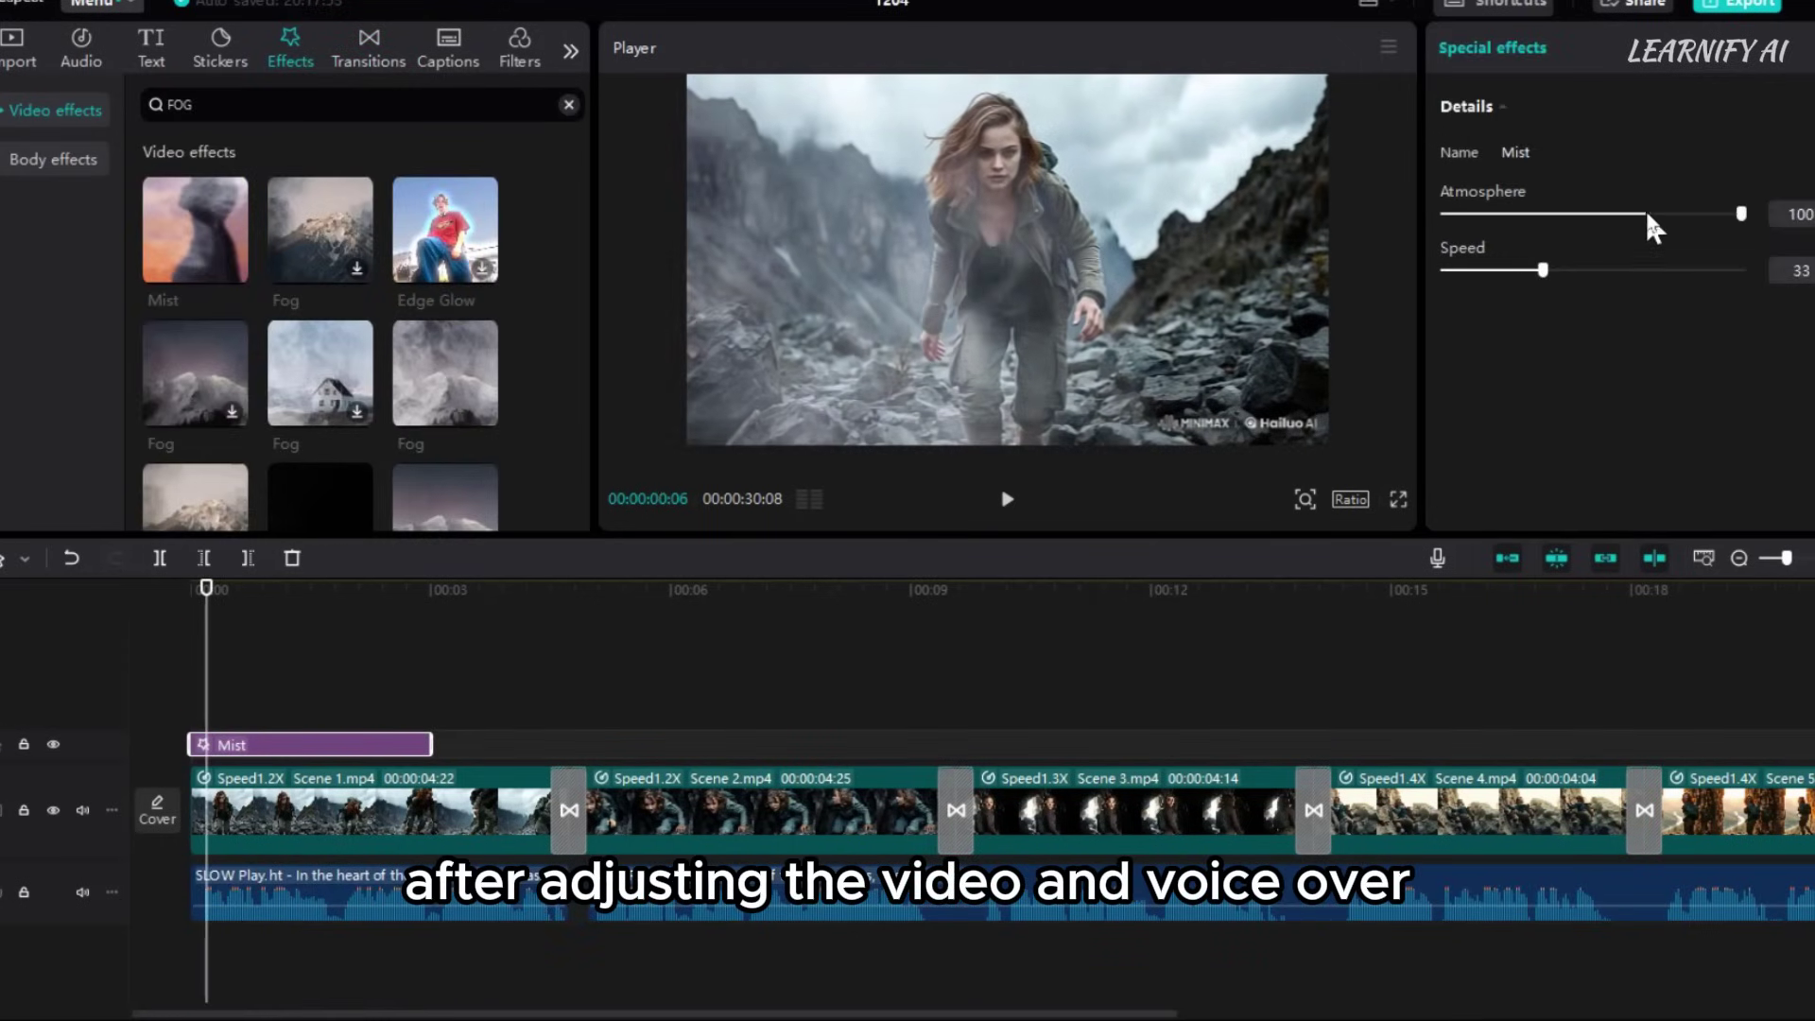
{"action": "left_click", "coordinate": [1615, 213]}
{"action": "left_click_drag", "start_coordinate": [432, 738], "coordinate": [567, 744]}
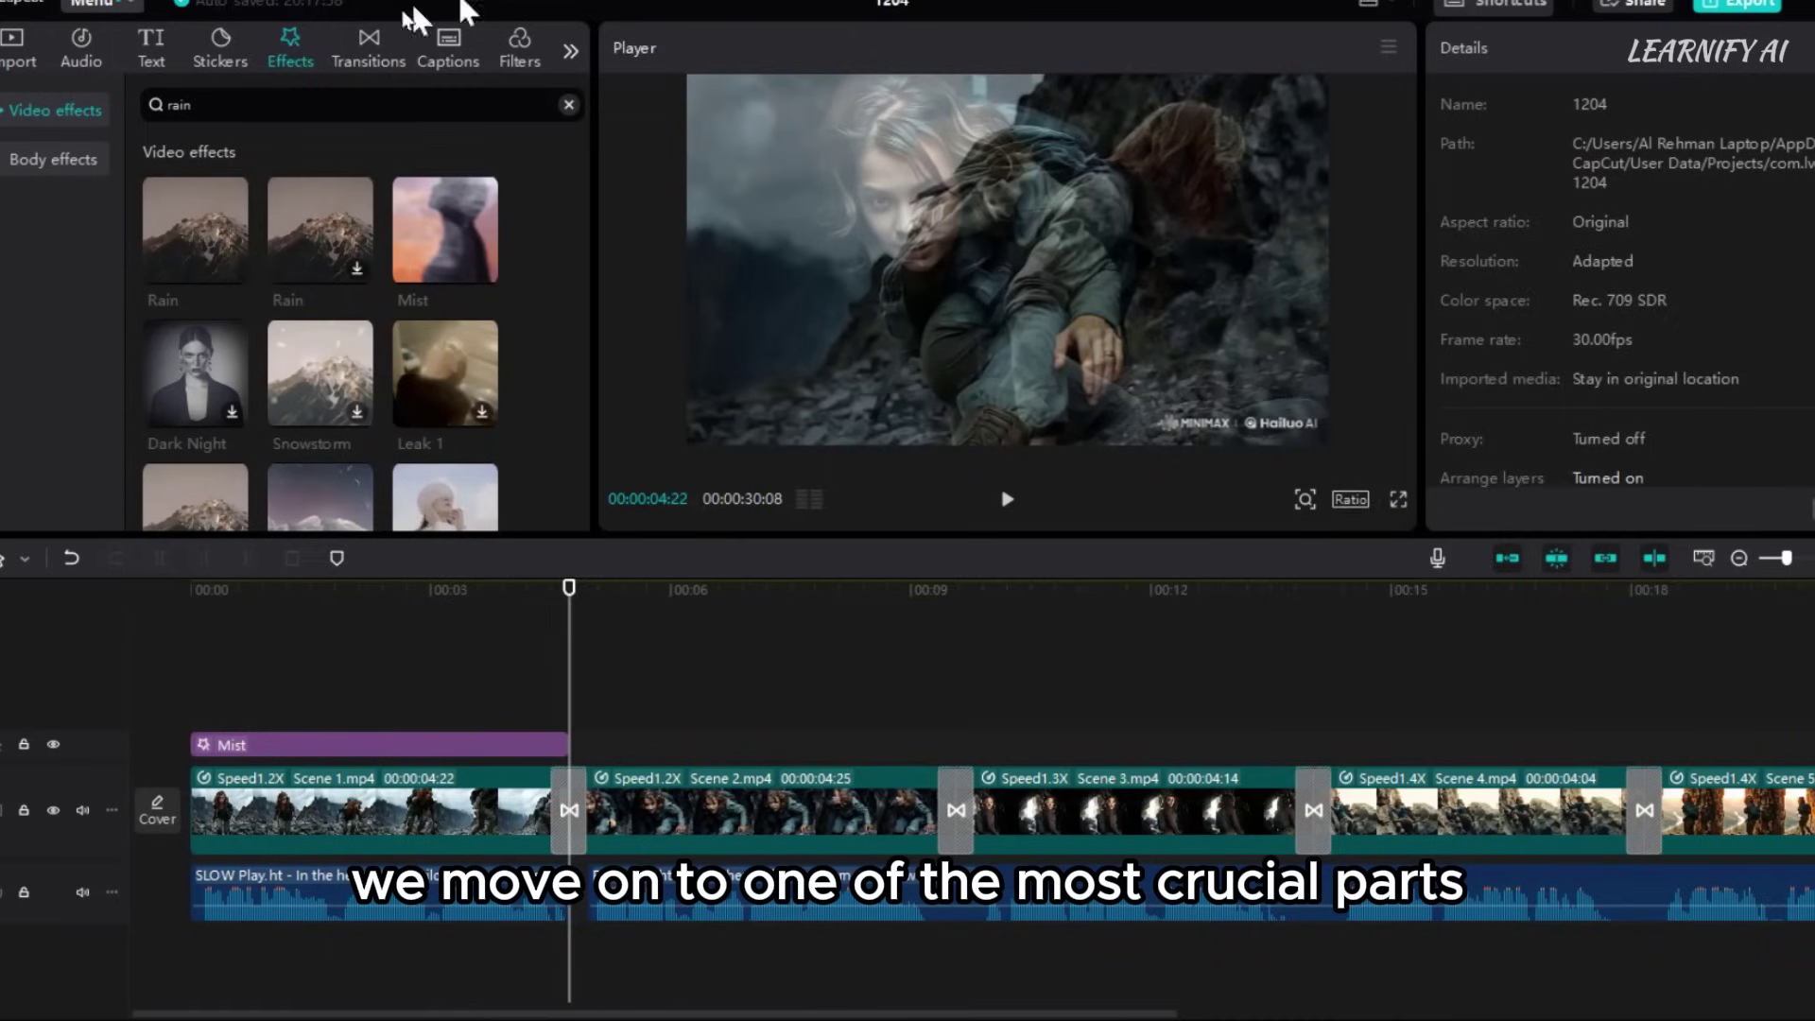
Cover the Scene 2 clip with the Rain effect and the Scene 3 clip with the Fire effect, adjusting the Fire effect's strength.
{"action": "left_click", "coordinate": [235, 273]}
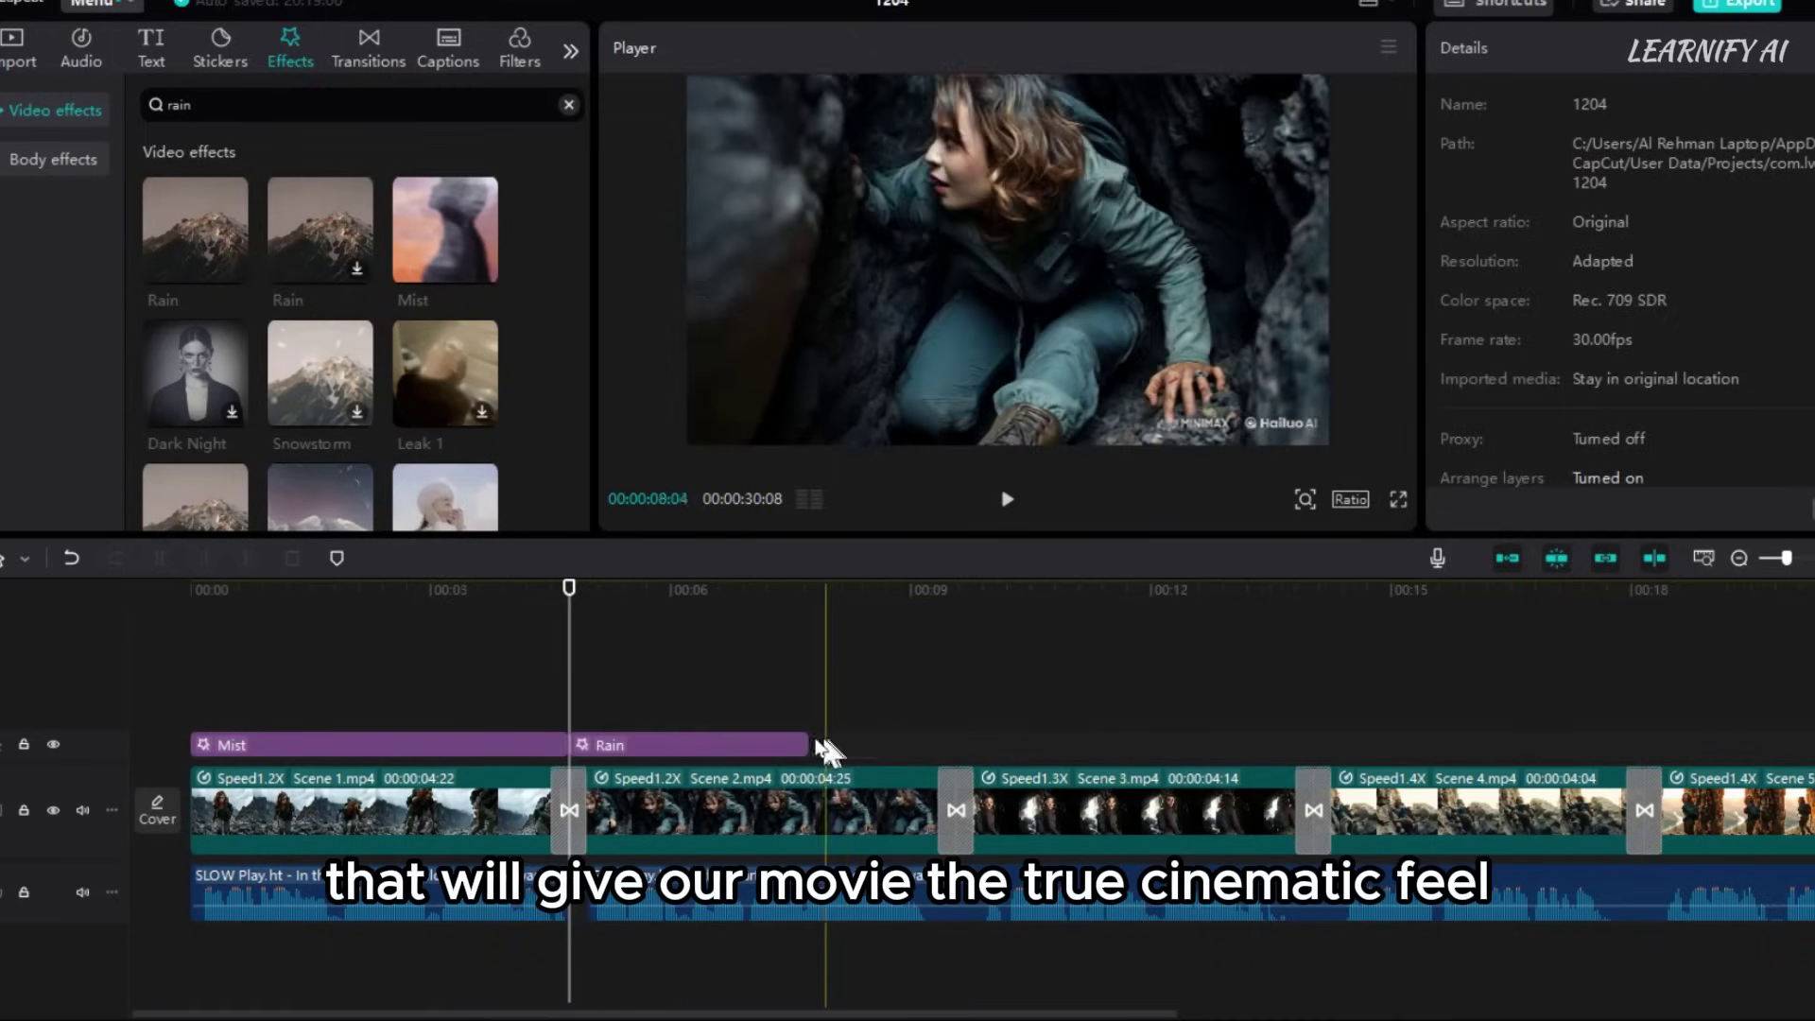
{"action": "left_click_drag", "start_coordinate": [810, 744], "coordinate": [955, 744]}
{"action": "scroll", "coordinate": [322, 265], "scroll_direction": "down", "scroll_amount": 2}
{"action": "left_click", "coordinate": [235, 393]}
{"action": "left_click_drag", "start_coordinate": [1194, 744], "coordinate": [1311, 744]}
{"action": "left_click", "coordinate": [1612, 214]}
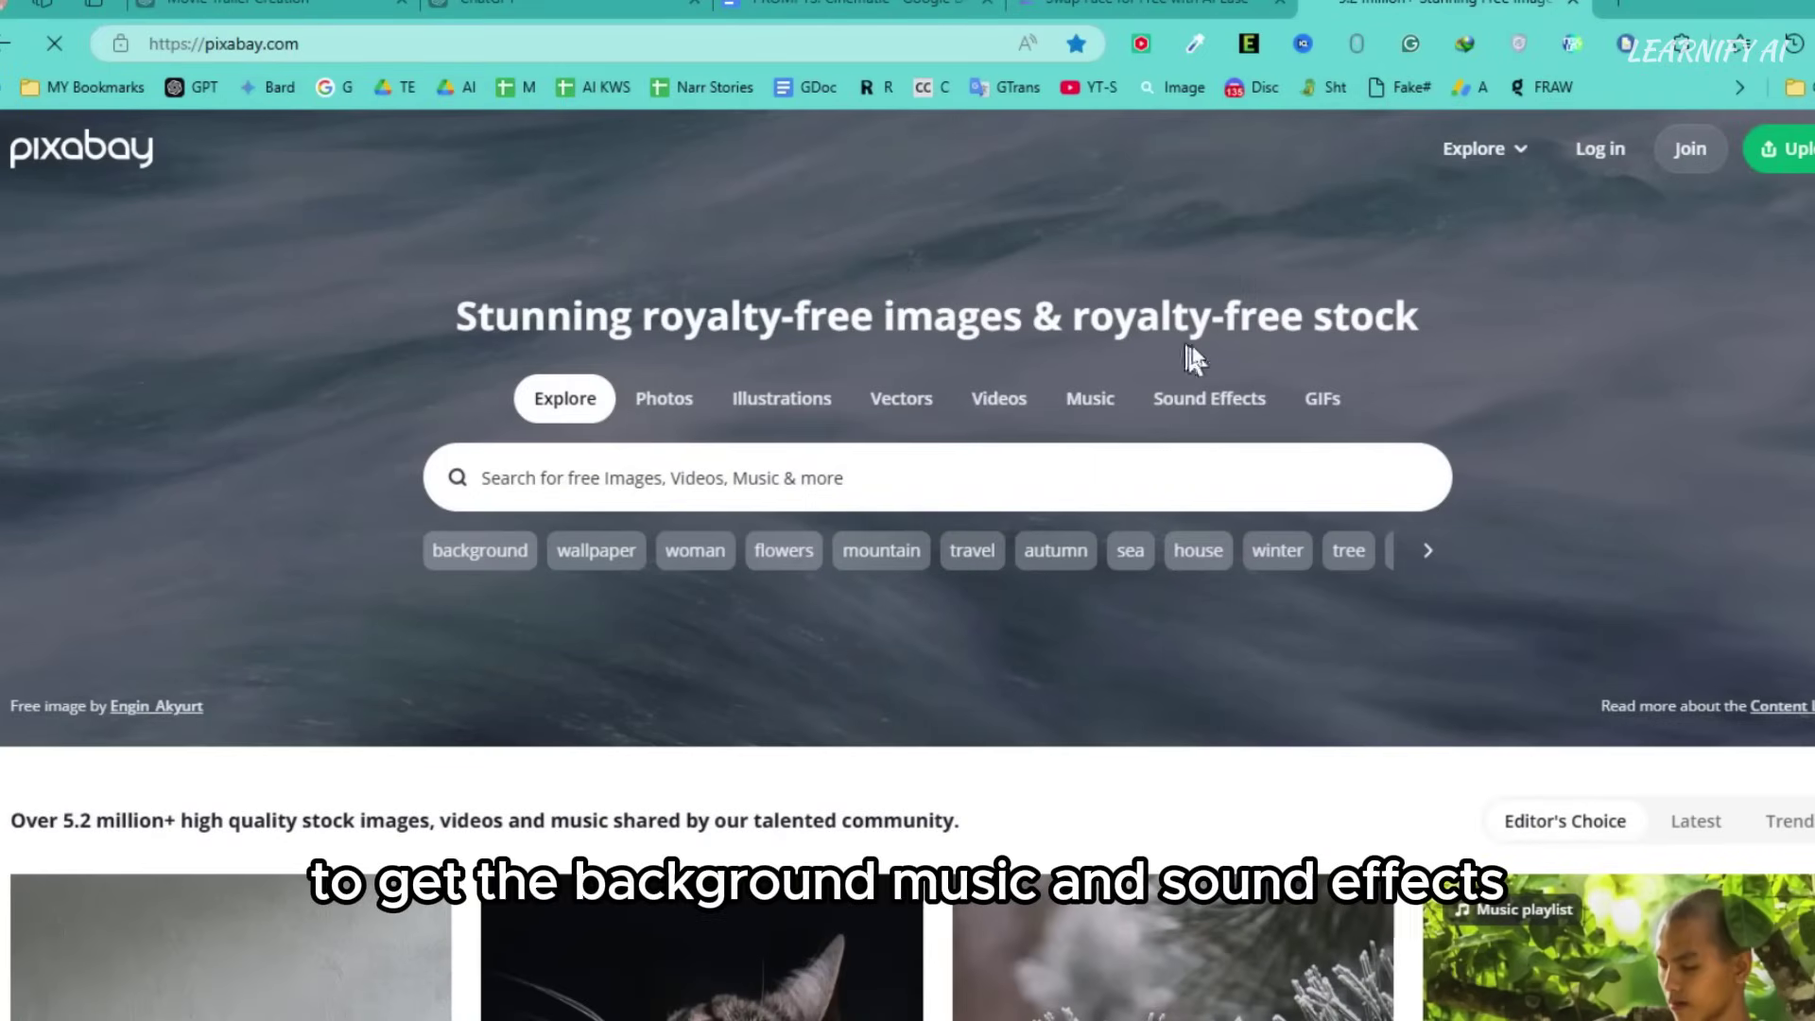
On Pixabay, search the sound effects for "cinematic".
{"action": "left_click", "coordinate": [1214, 406]}
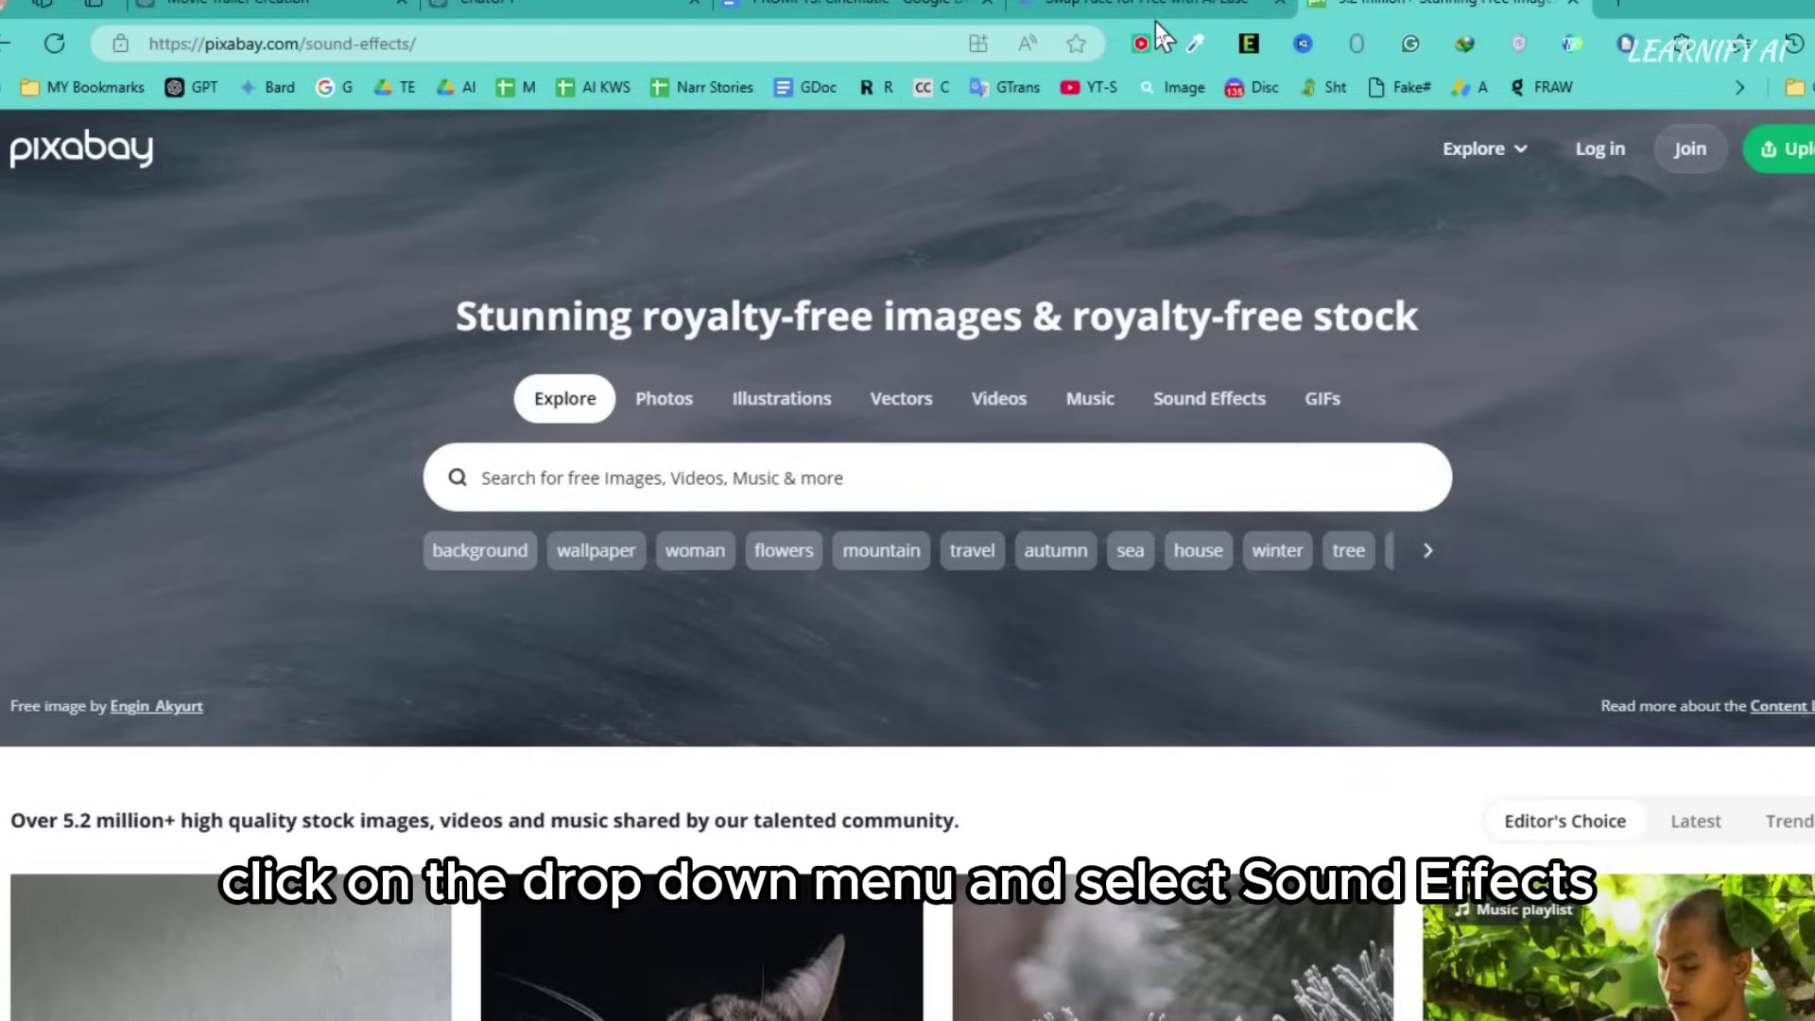
{"action": "left_click", "coordinate": [802, 487]}
{"action": "type", "text": "cin"}
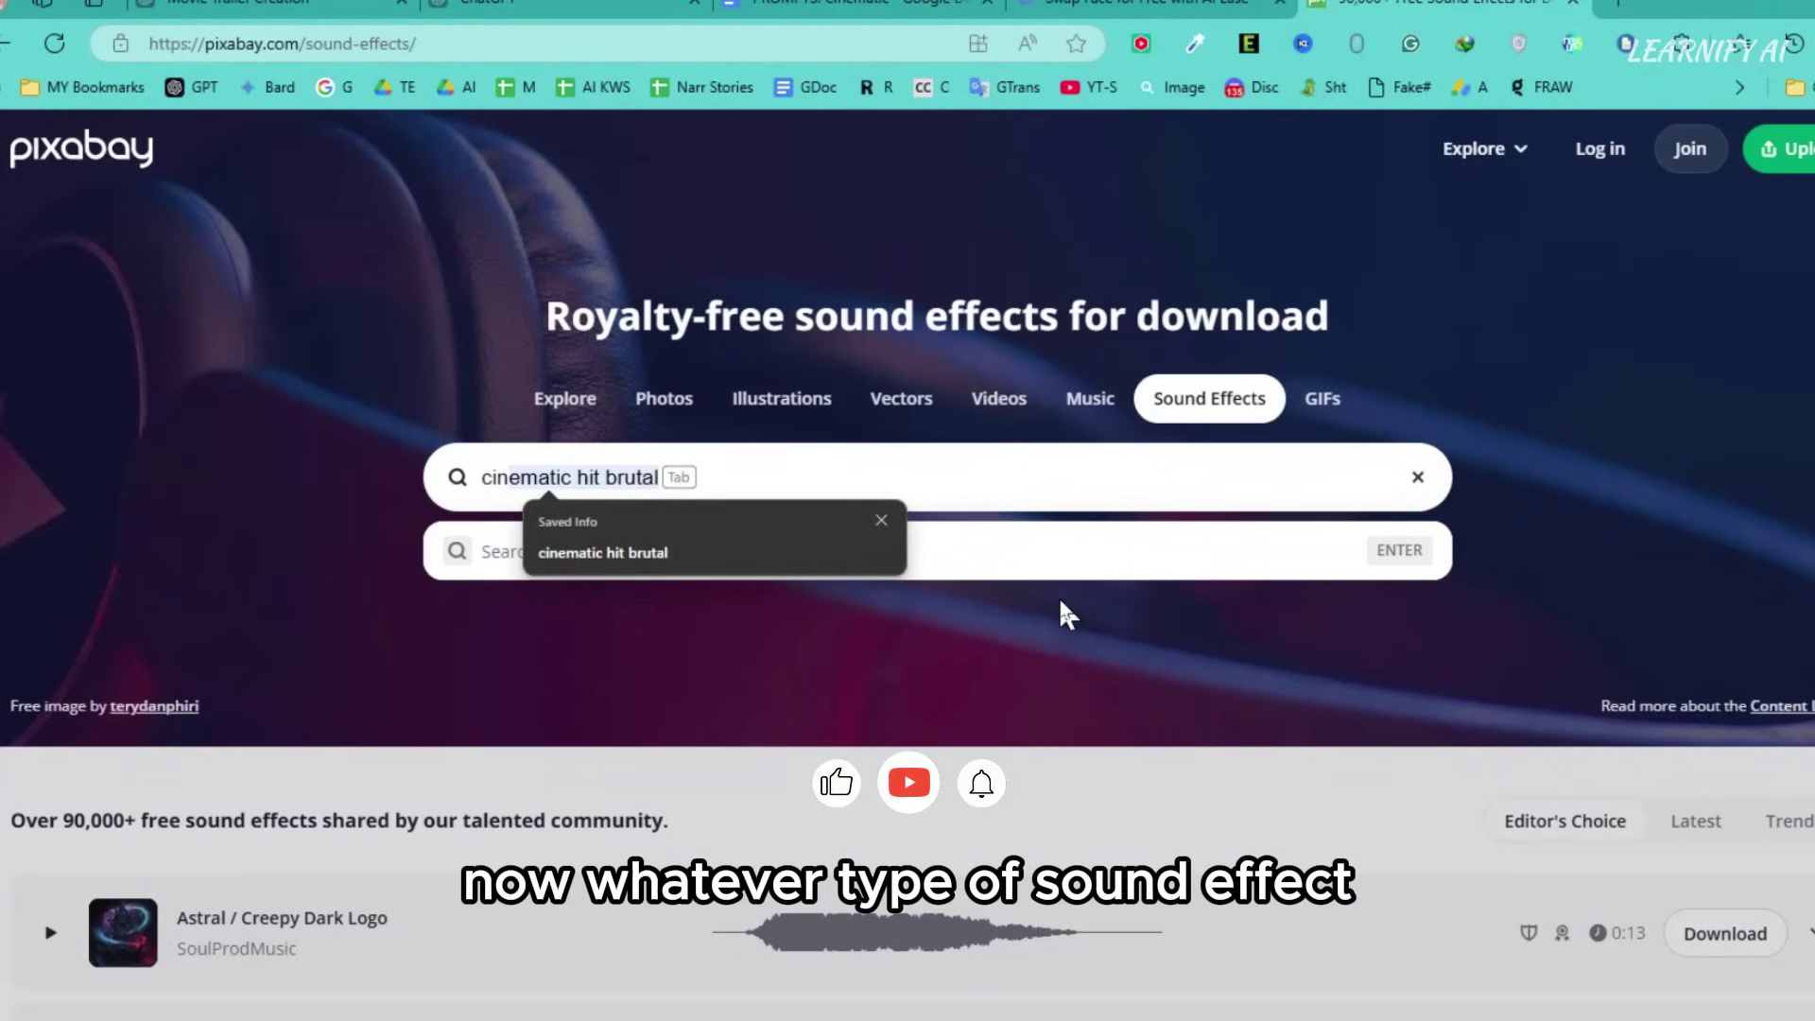
{"action": "key", "text": "Tab"}
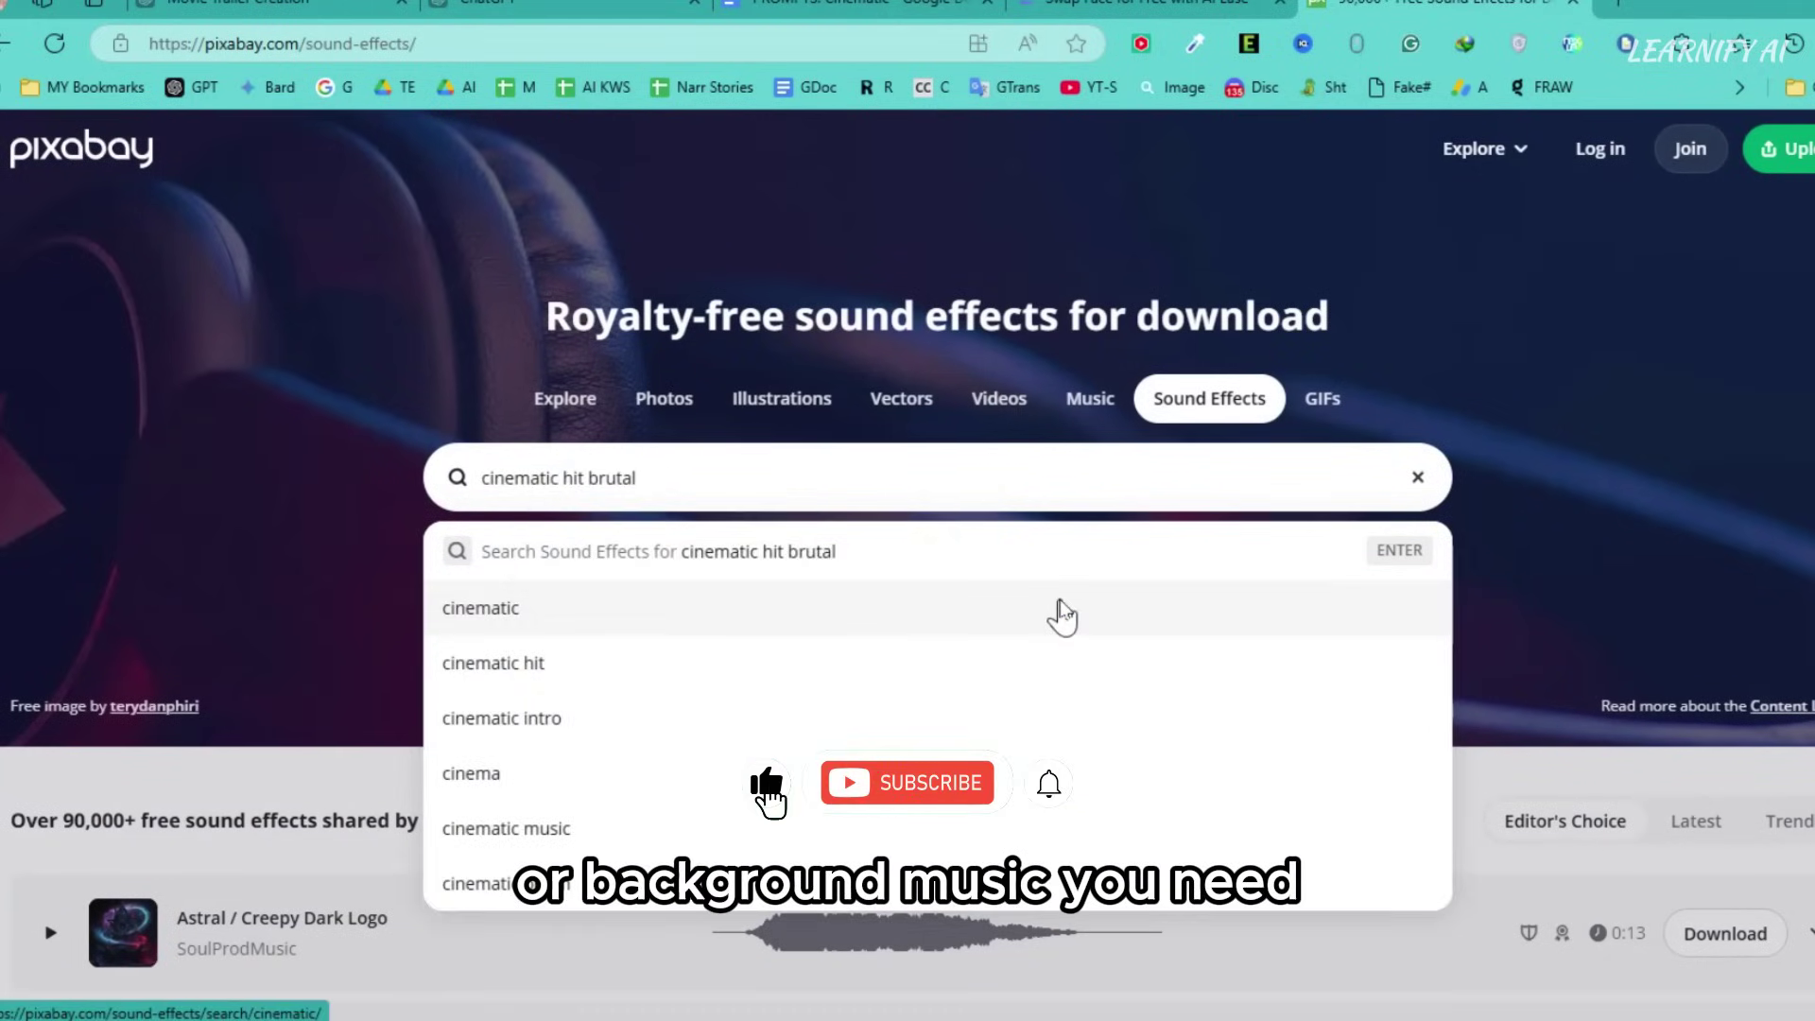
{"action": "key", "text": "BackSpace"}
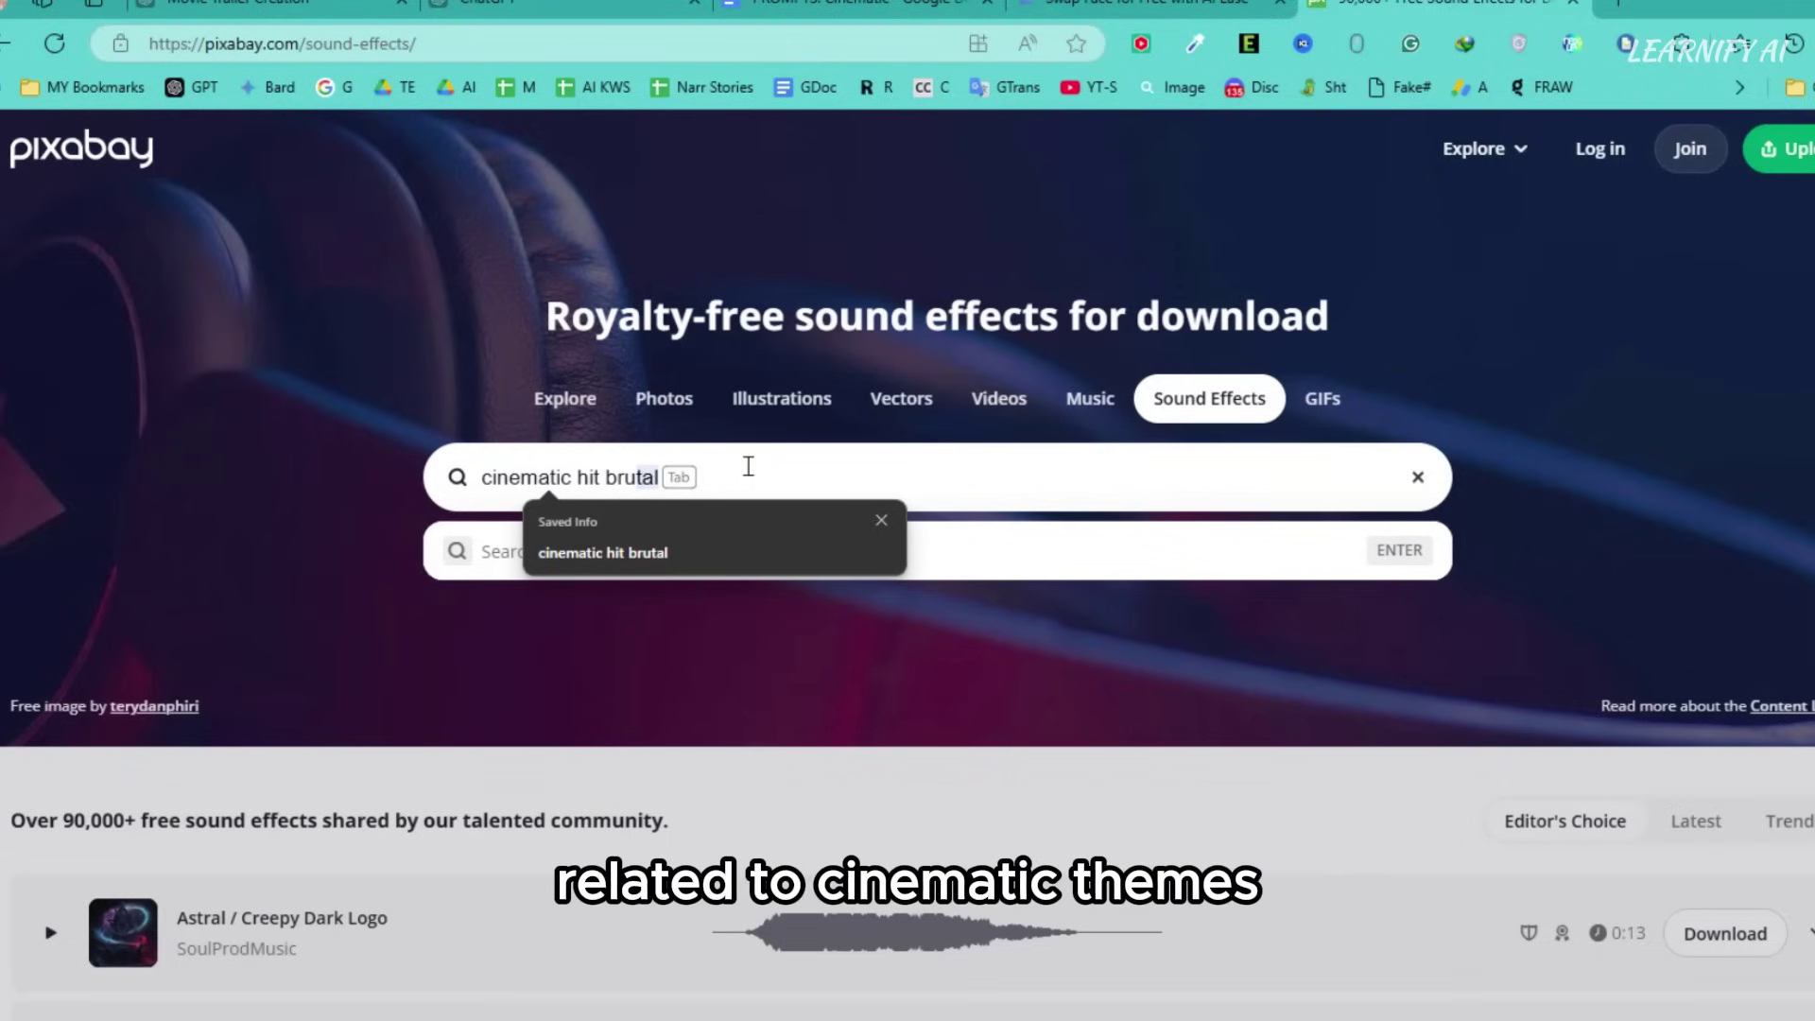
{"action": "key", "text": "Return"}
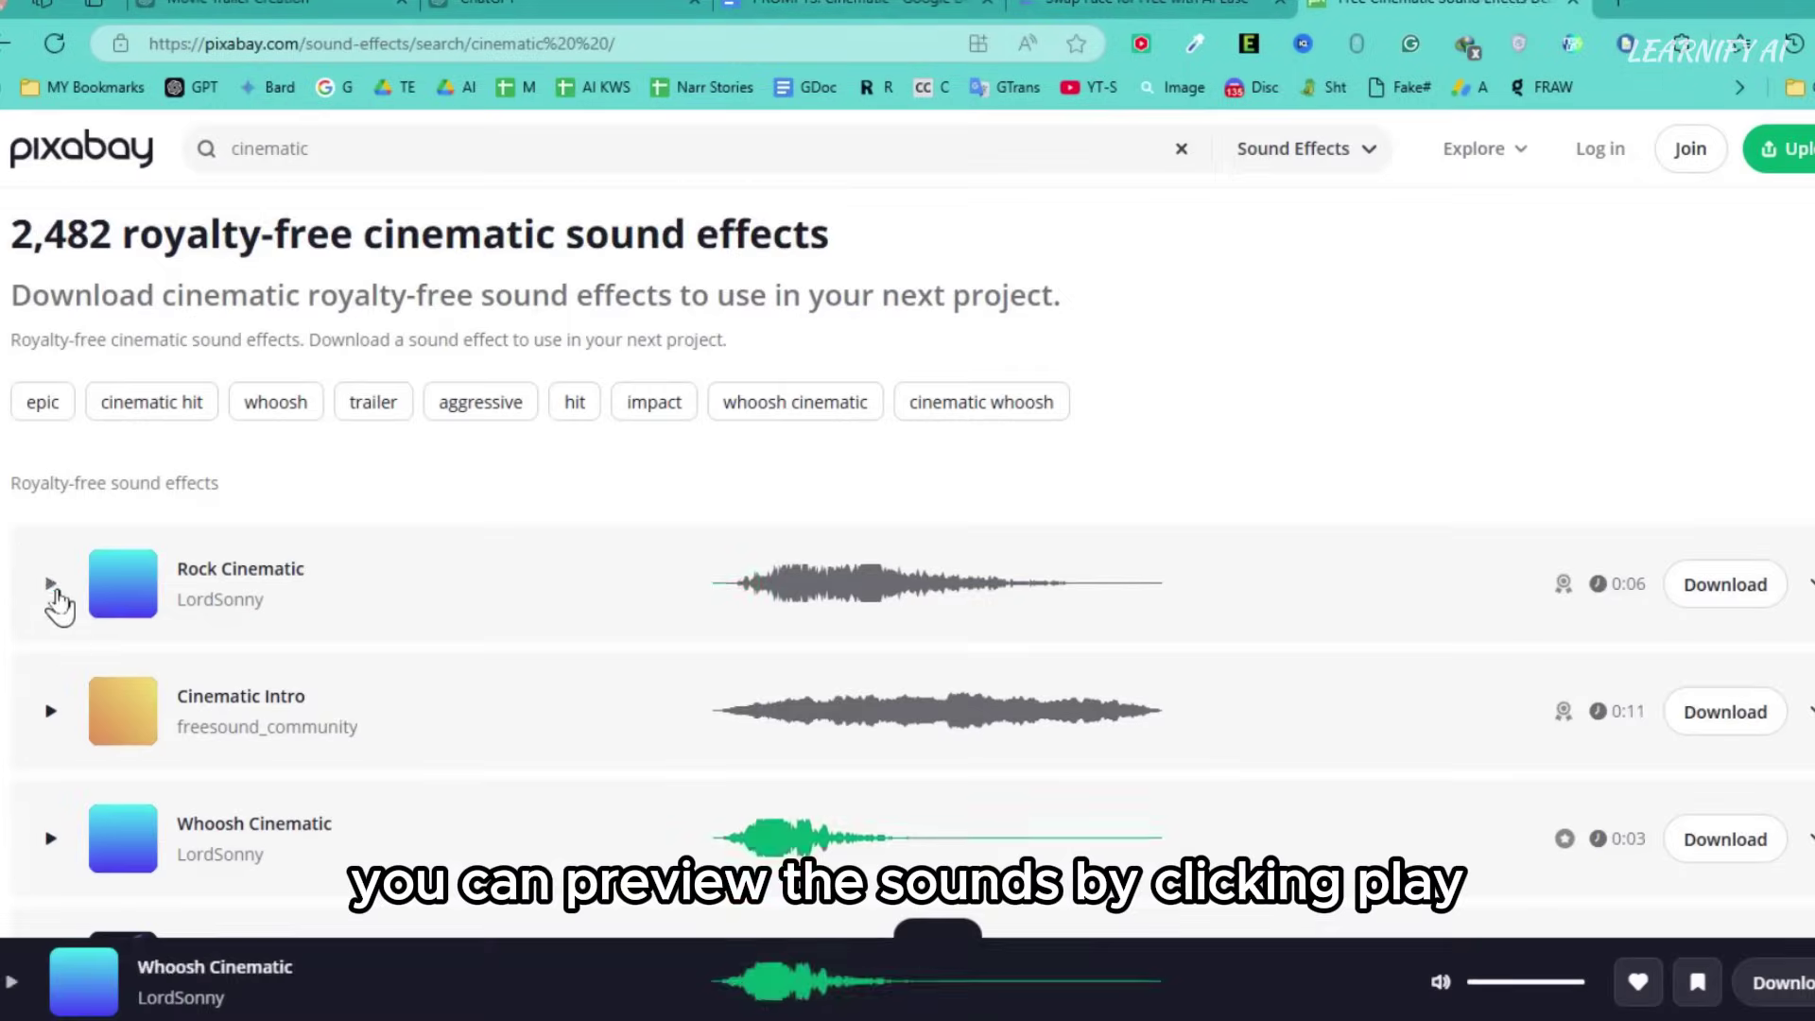
Preview the cinematic sound effects and start downloading Cinematic Reverse.
{"action": "scroll", "coordinate": [1146, 241], "scroll_direction": "down", "scroll_amount": 8}
{"action": "left_click", "coordinate": [49, 313]}
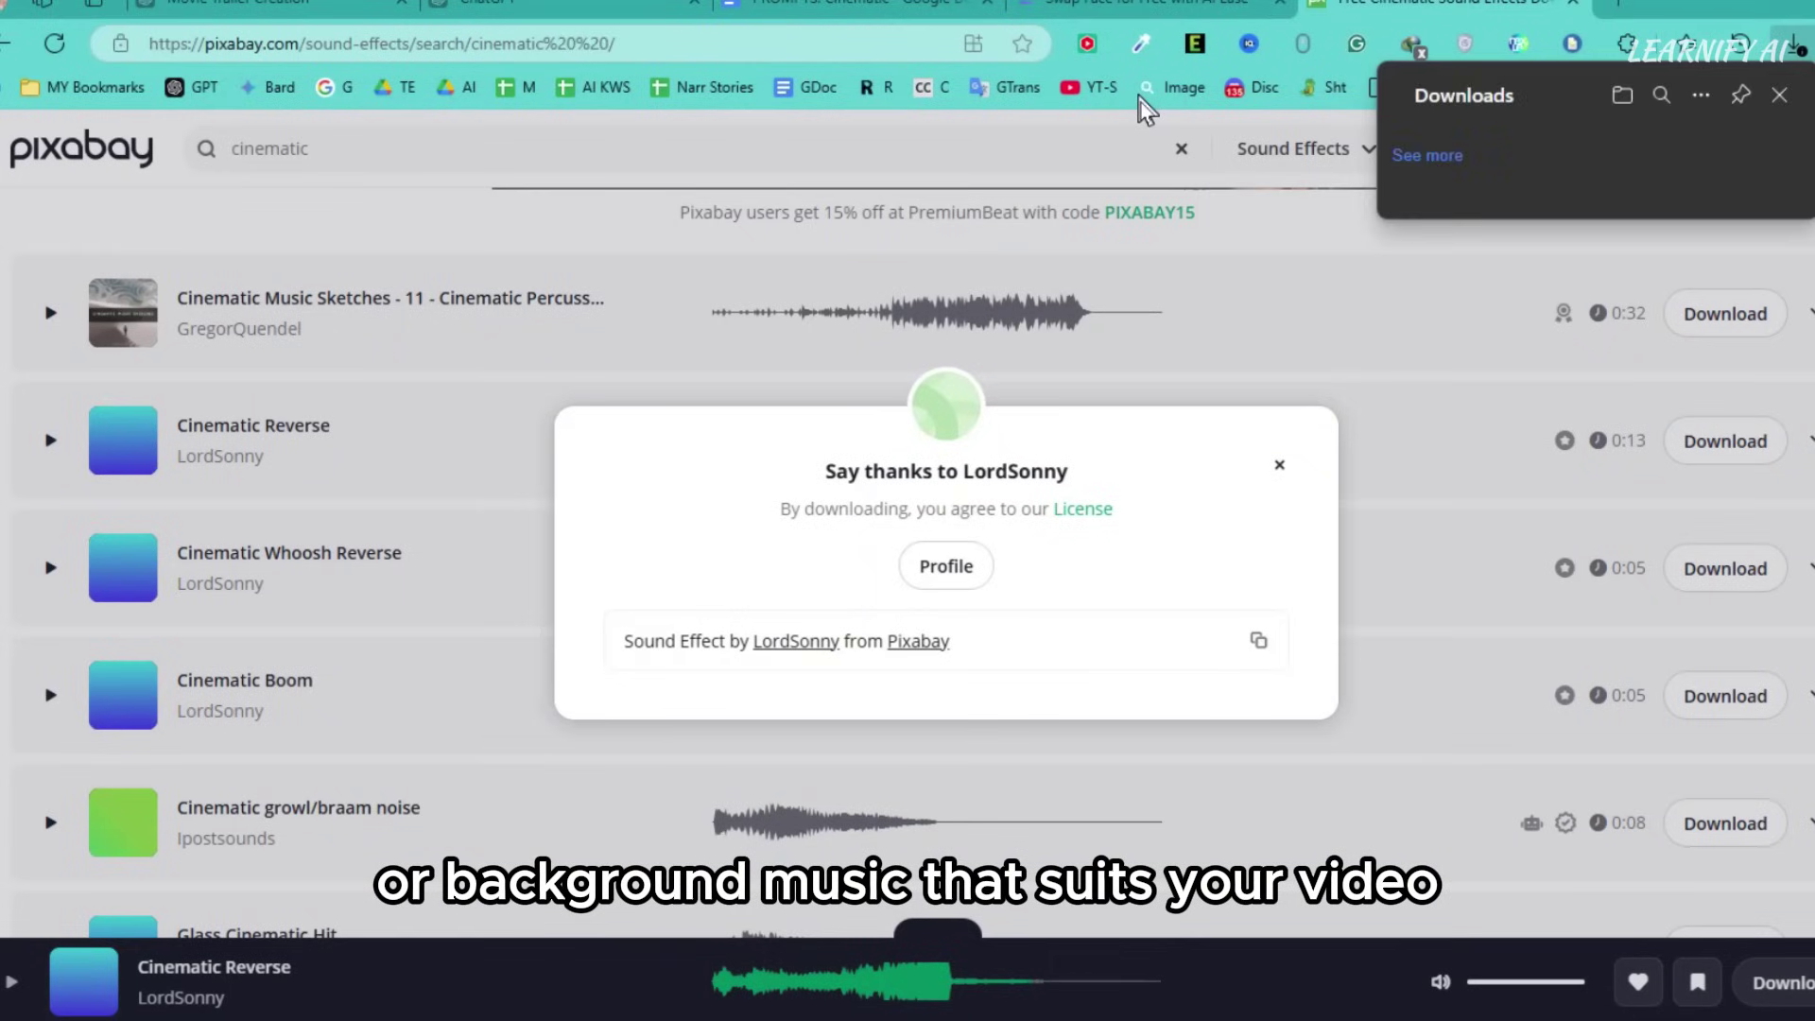
{"action": "scroll", "coordinate": [1004, 425], "scroll_direction": "up", "scroll_amount": 2}
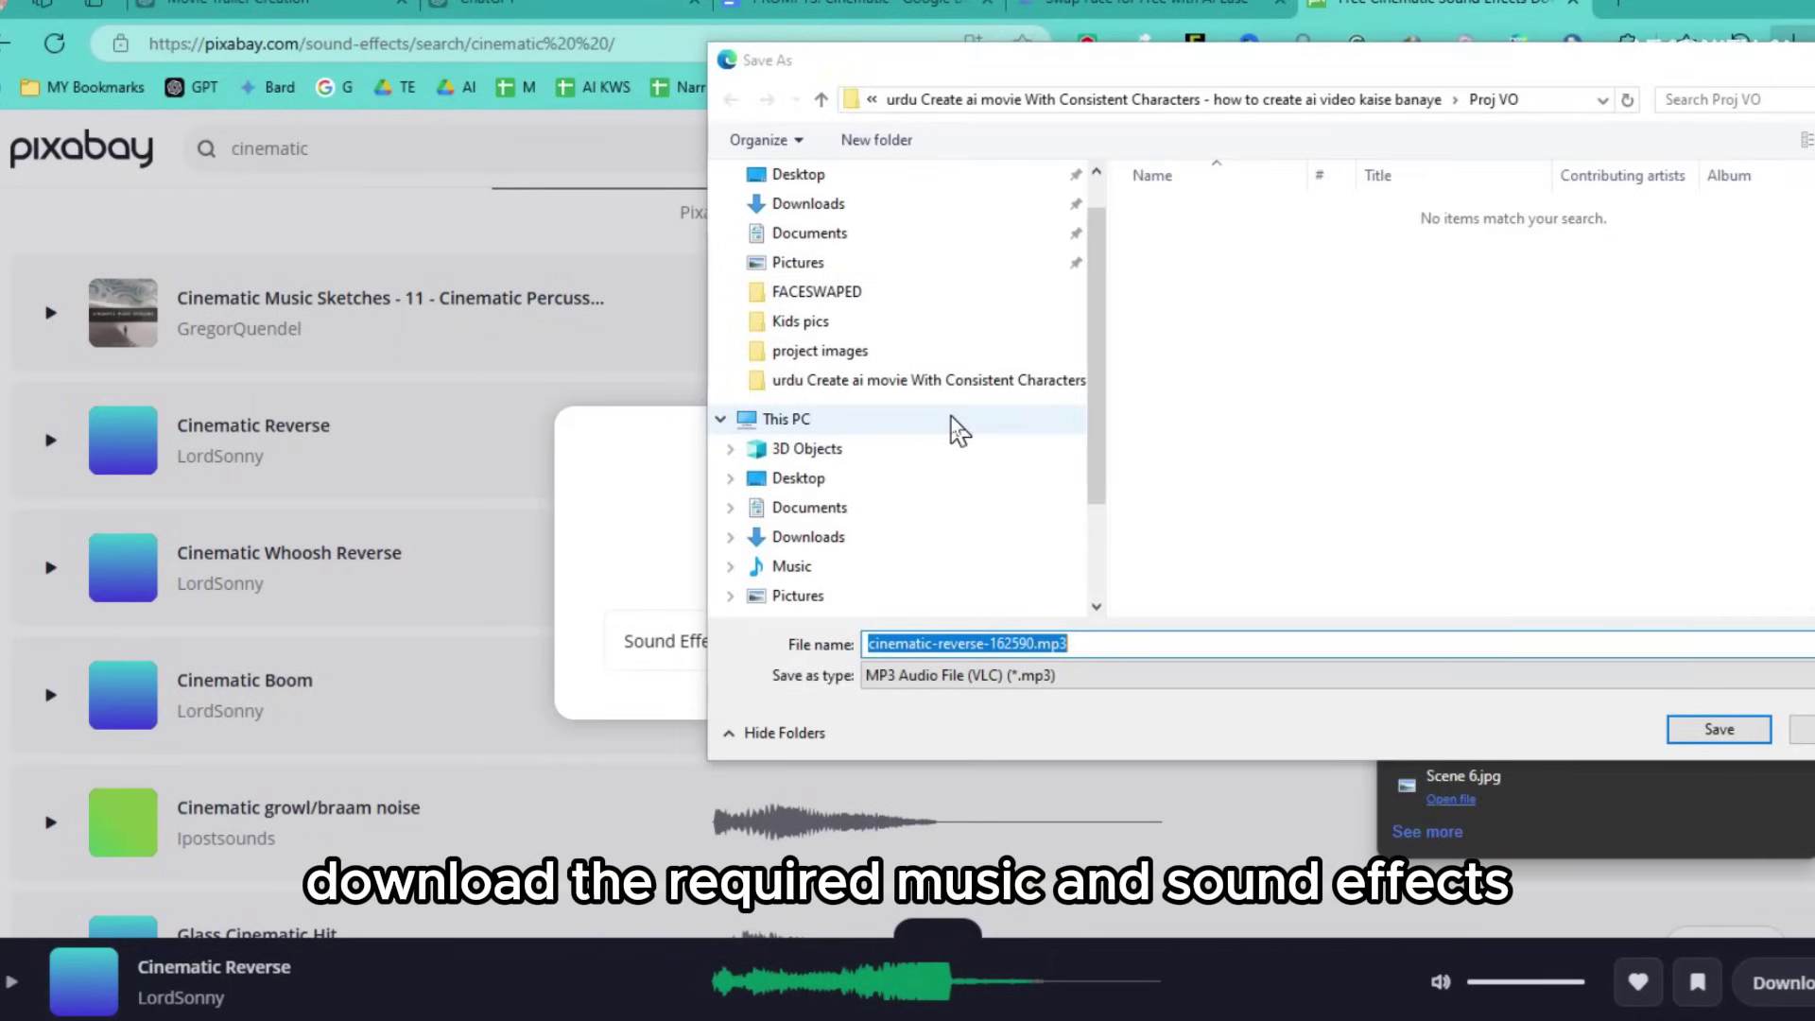
Create a "sound effects" folder in the movie project folder and save cinematic-reverse-162590.mp3 in it.
{"action": "left_click", "coordinate": [840, 388]}
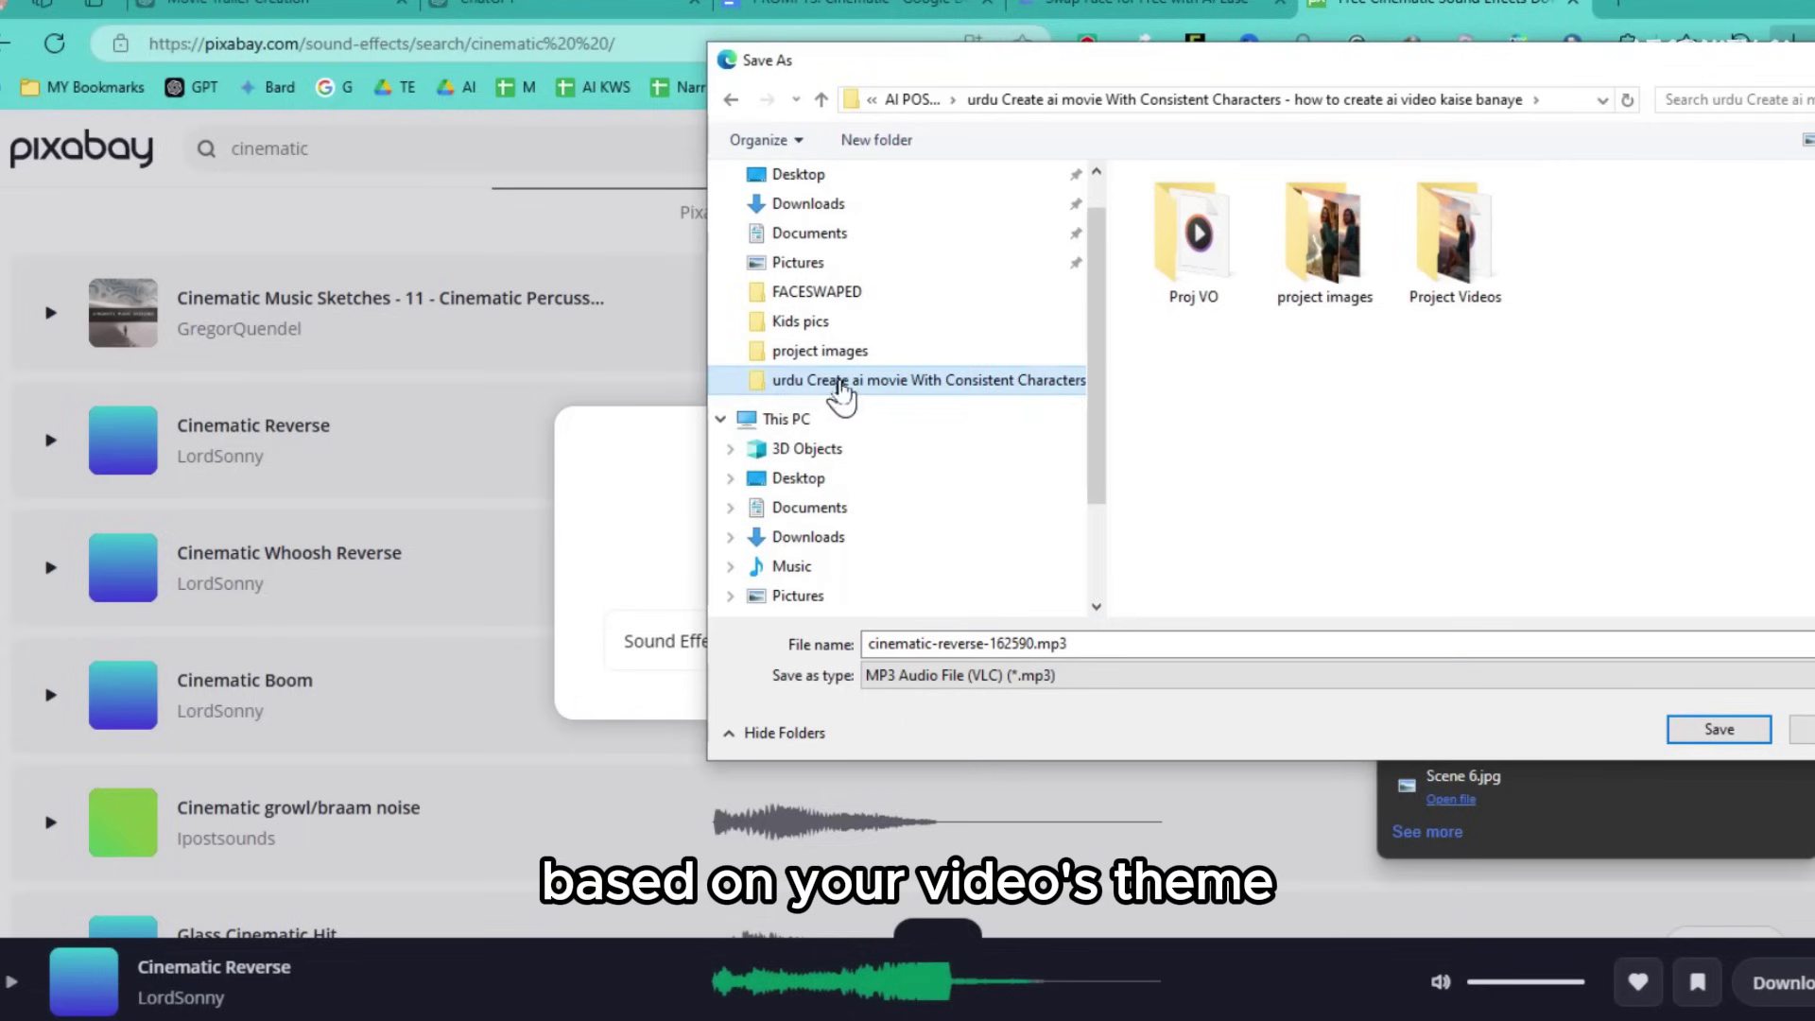
{"action": "right_click", "coordinate": [1193, 429]}
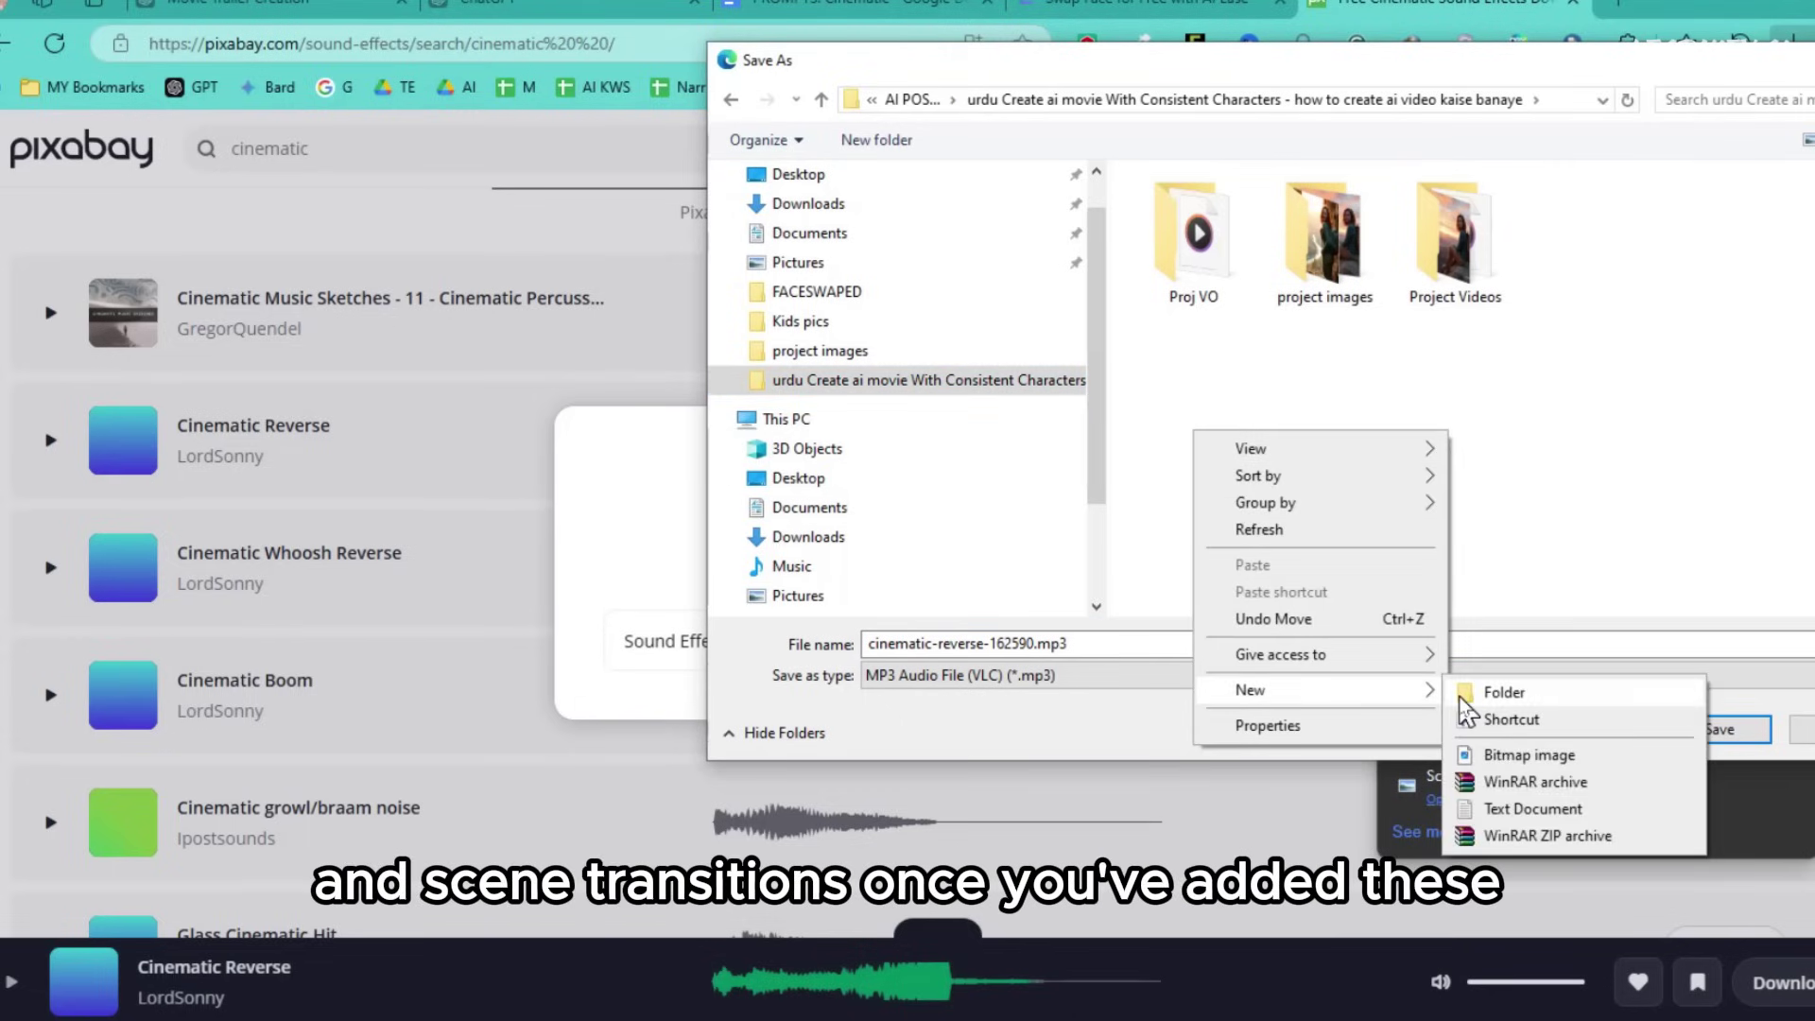
{"action": "left_click", "coordinate": [1463, 695]}
{"action": "type", "text": "sound effects"}
{"action": "key", "text": "Return"}
{"action": "key", "text": "Return"}
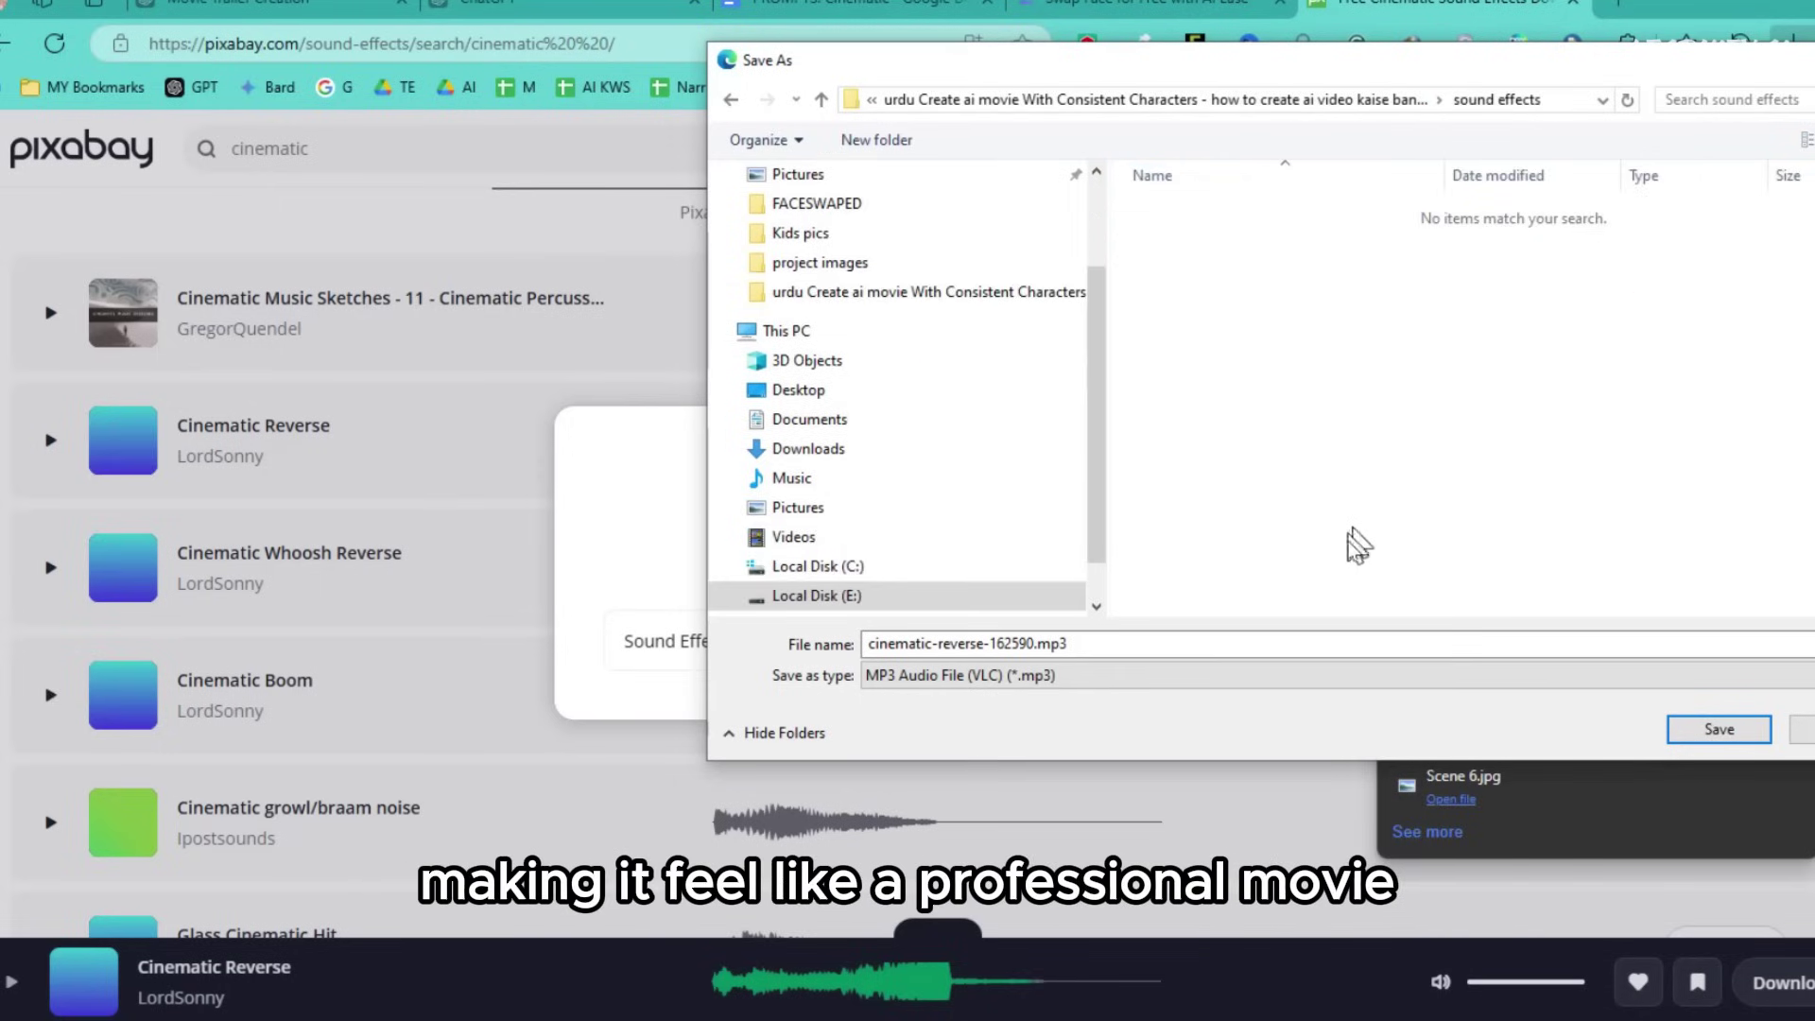
{"action": "key", "text": "Return"}
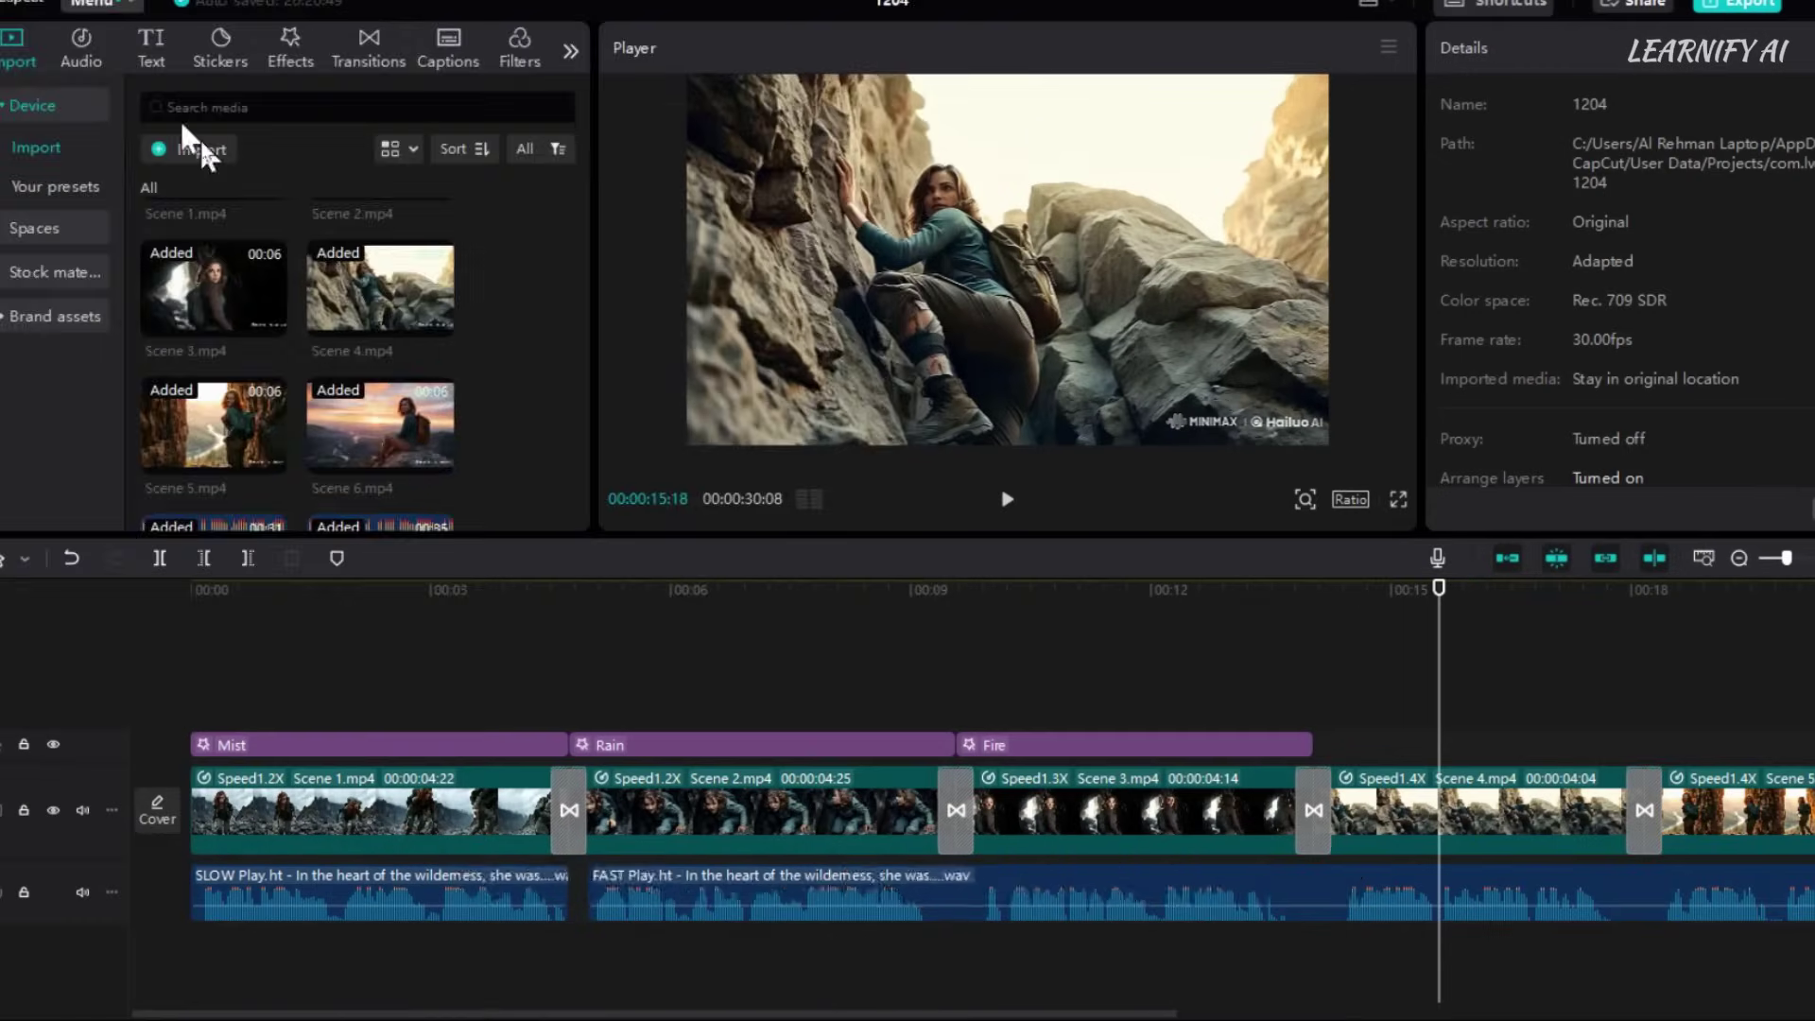
In CapCut, import all the audio files from the sound effects folder.
{"action": "left_click", "coordinate": [190, 141]}
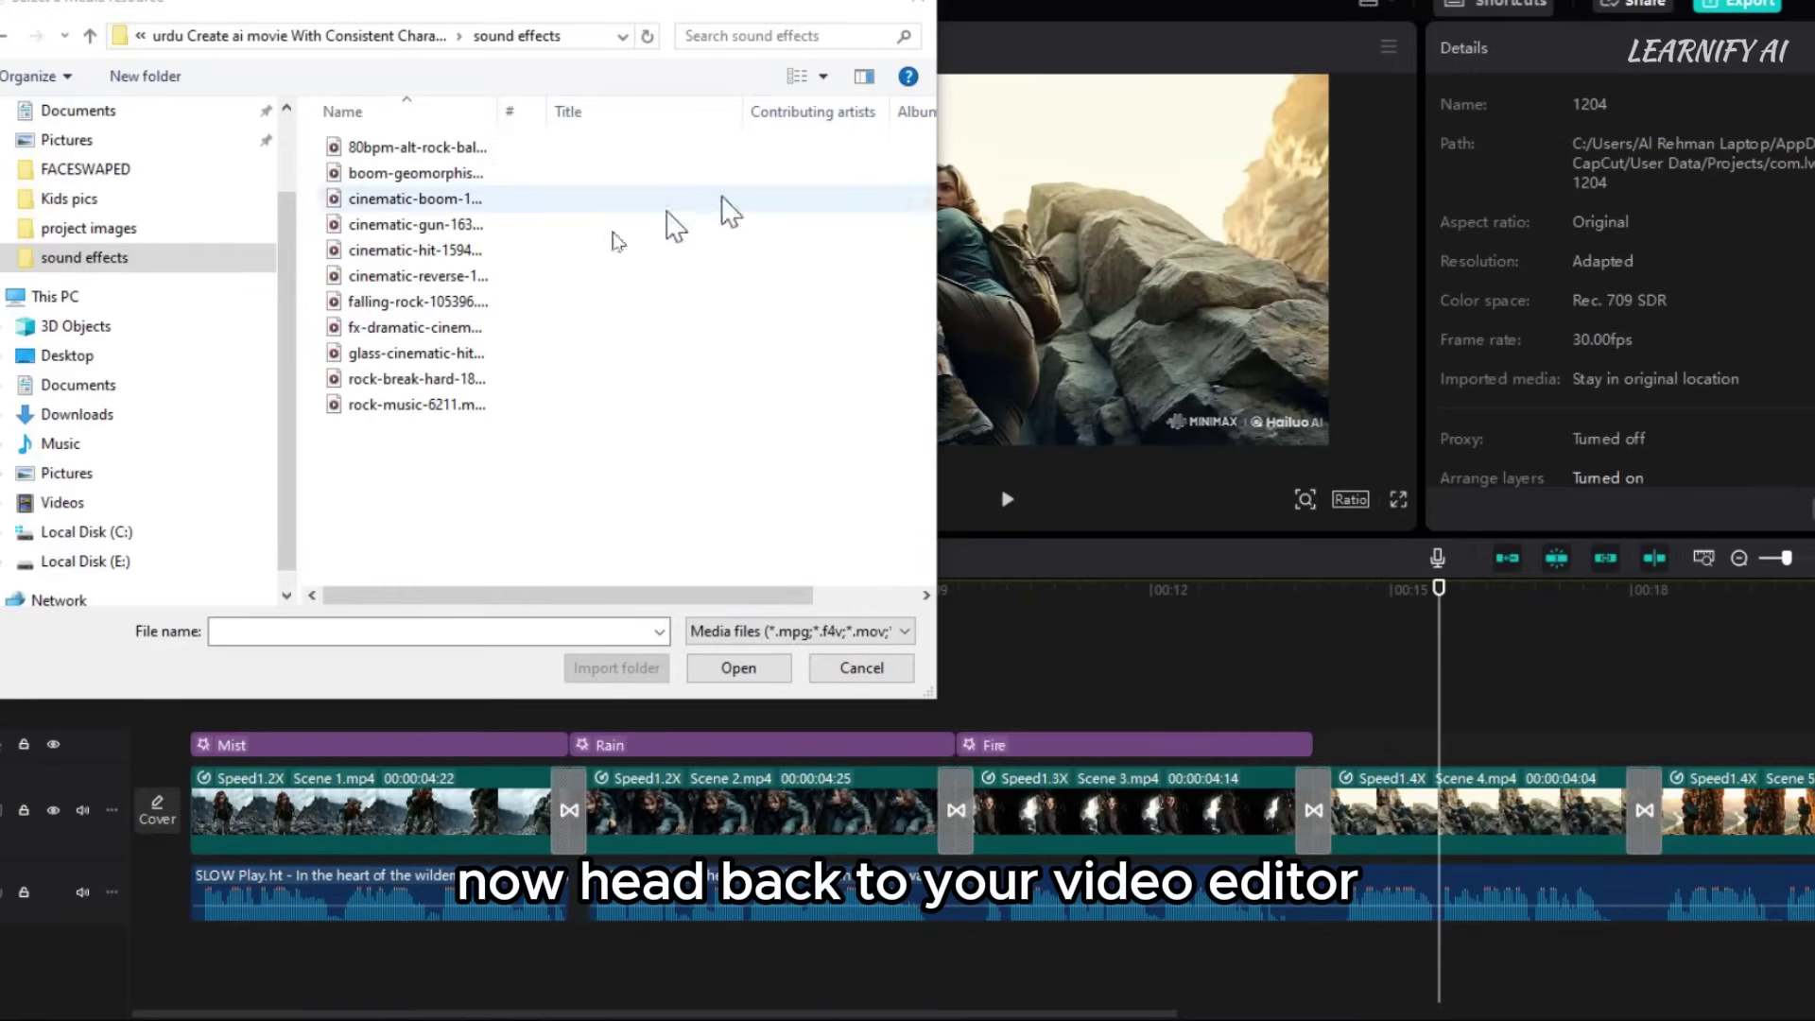
{"action": "left_click", "coordinate": [457, 279]}
{"action": "key", "text": "ctrl+a"}
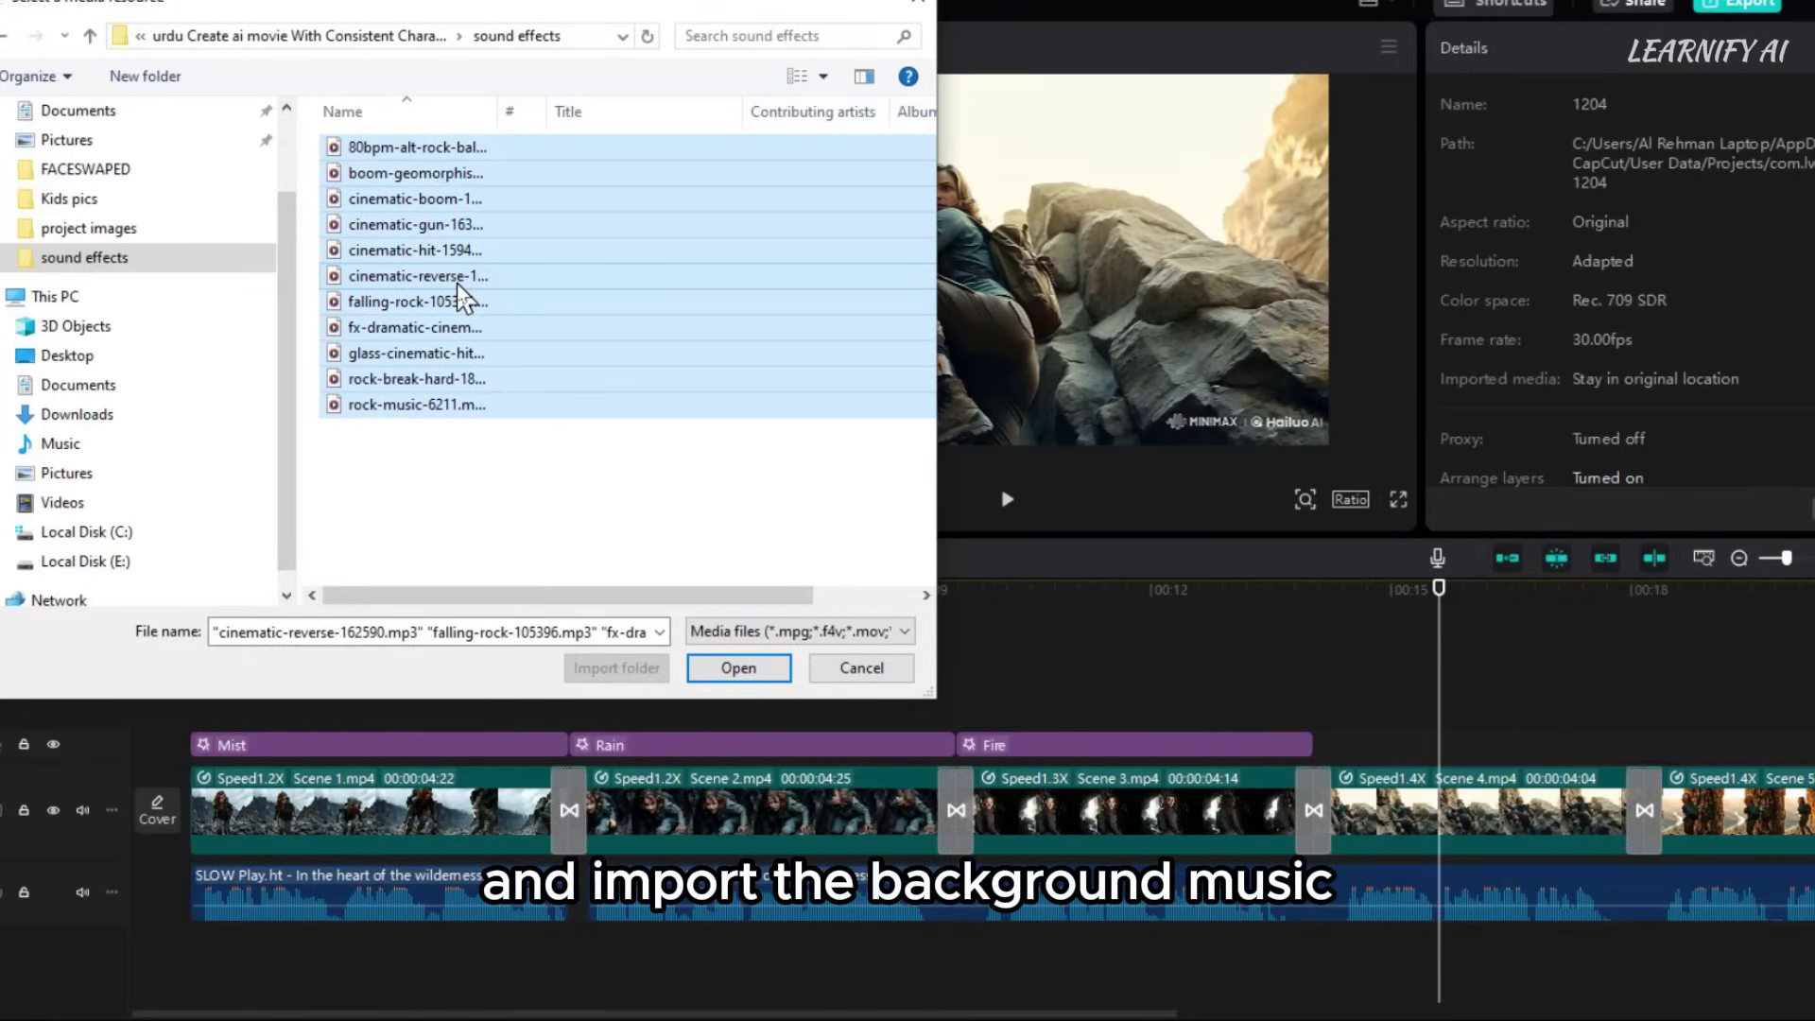
{"action": "left_click", "coordinate": [738, 668]}
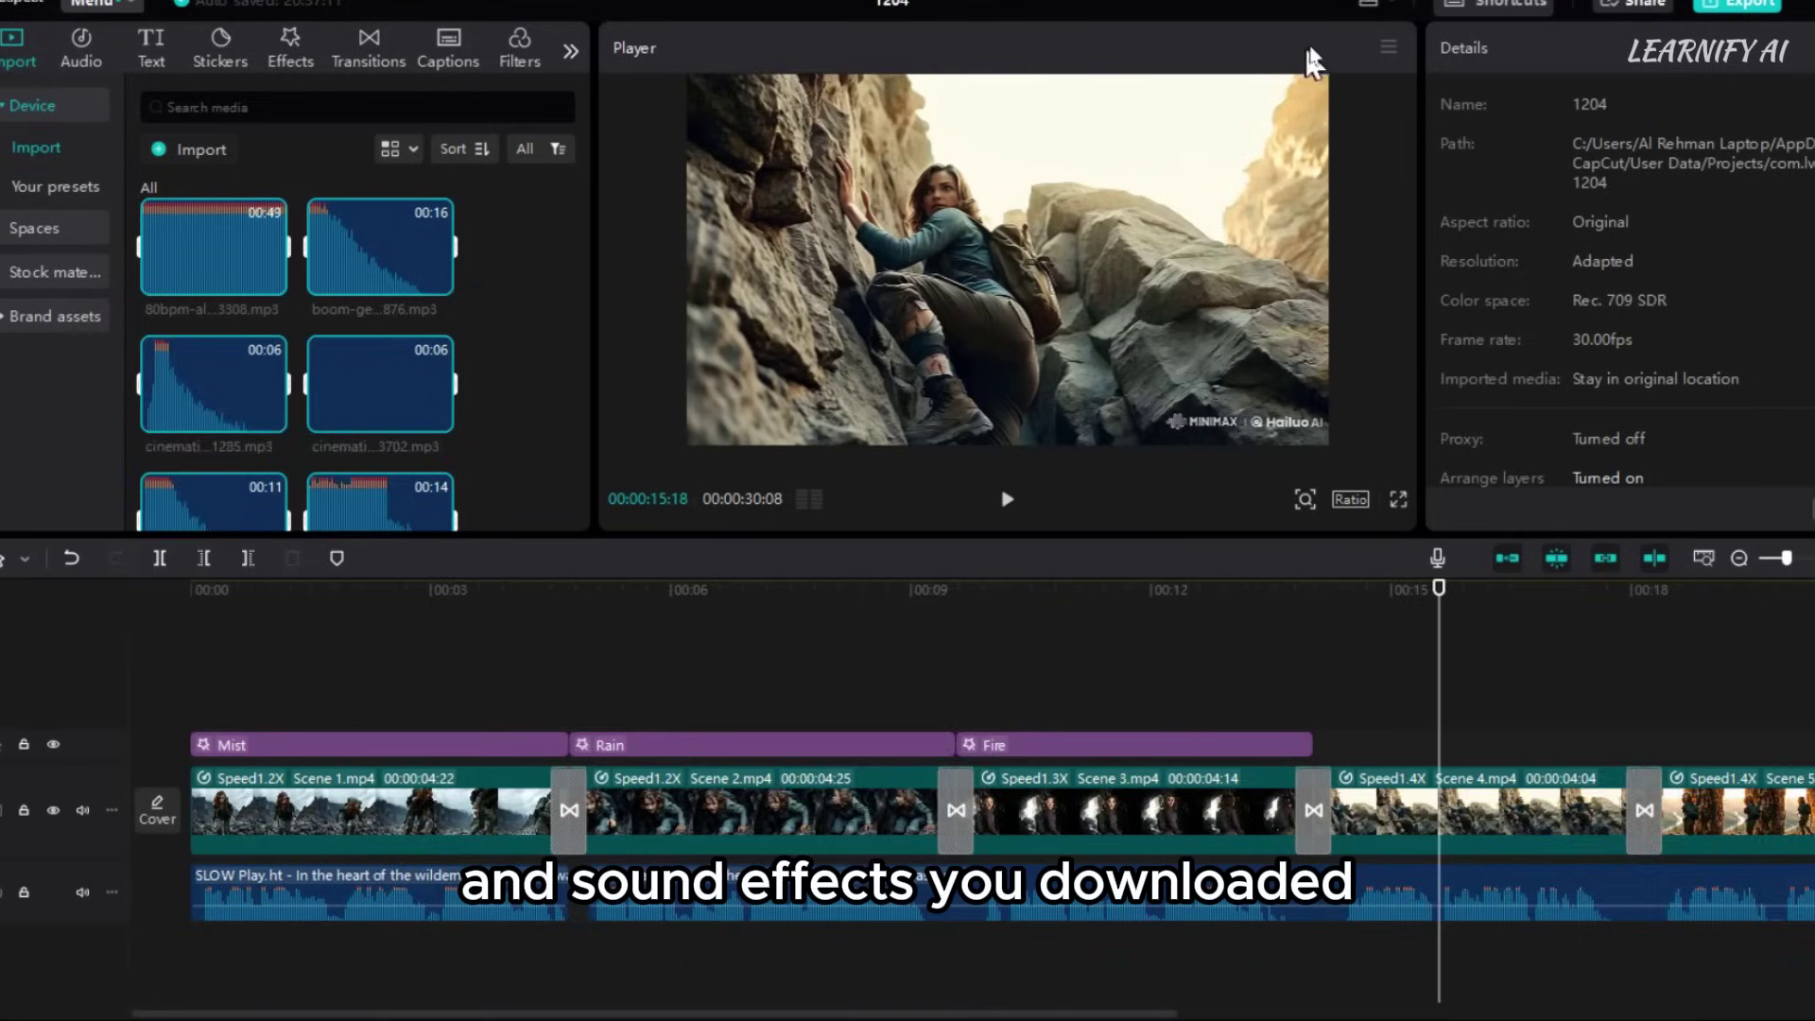
Place the boom-geomorphism sound effect below the voiceover, starting at the cut between Scene 3 and Scene 4.
{"action": "left_click", "coordinate": [189, 345]}
{"action": "left_click_drag", "start_coordinate": [189, 345], "coordinate": [1176, 936]}
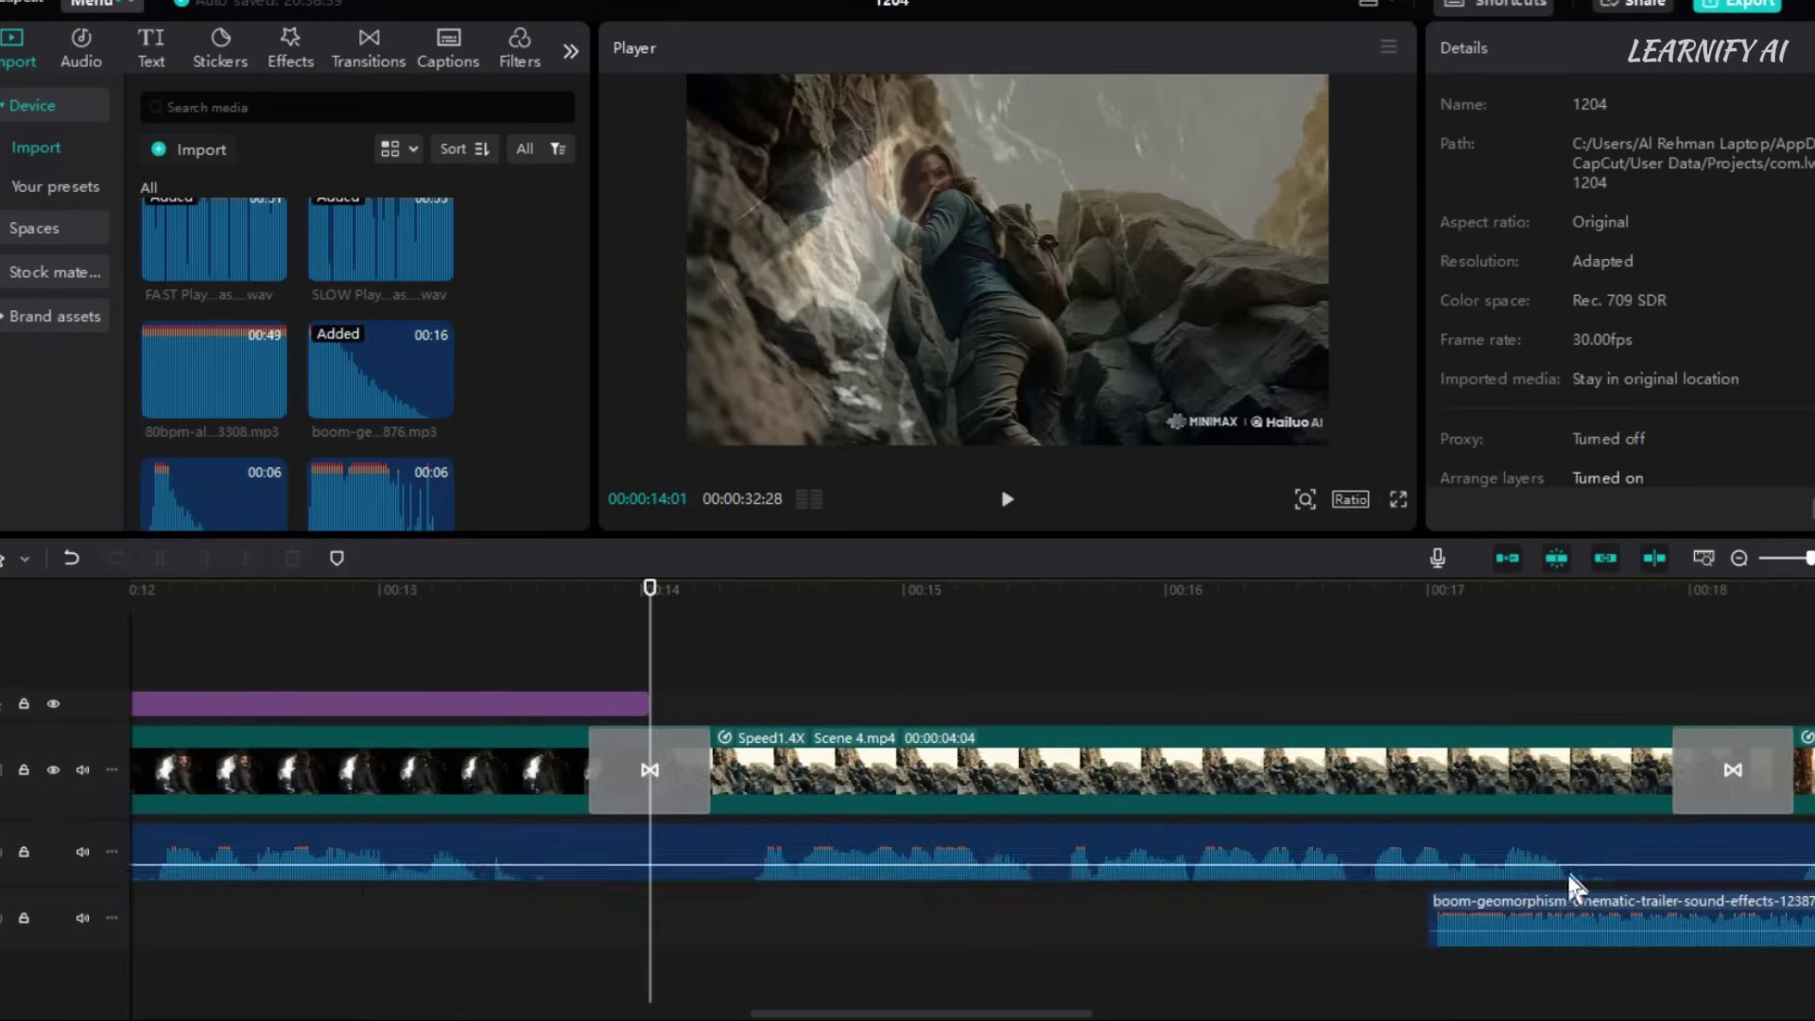
{"action": "left_click_drag", "start_coordinate": [1512, 941], "coordinate": [665, 907]}
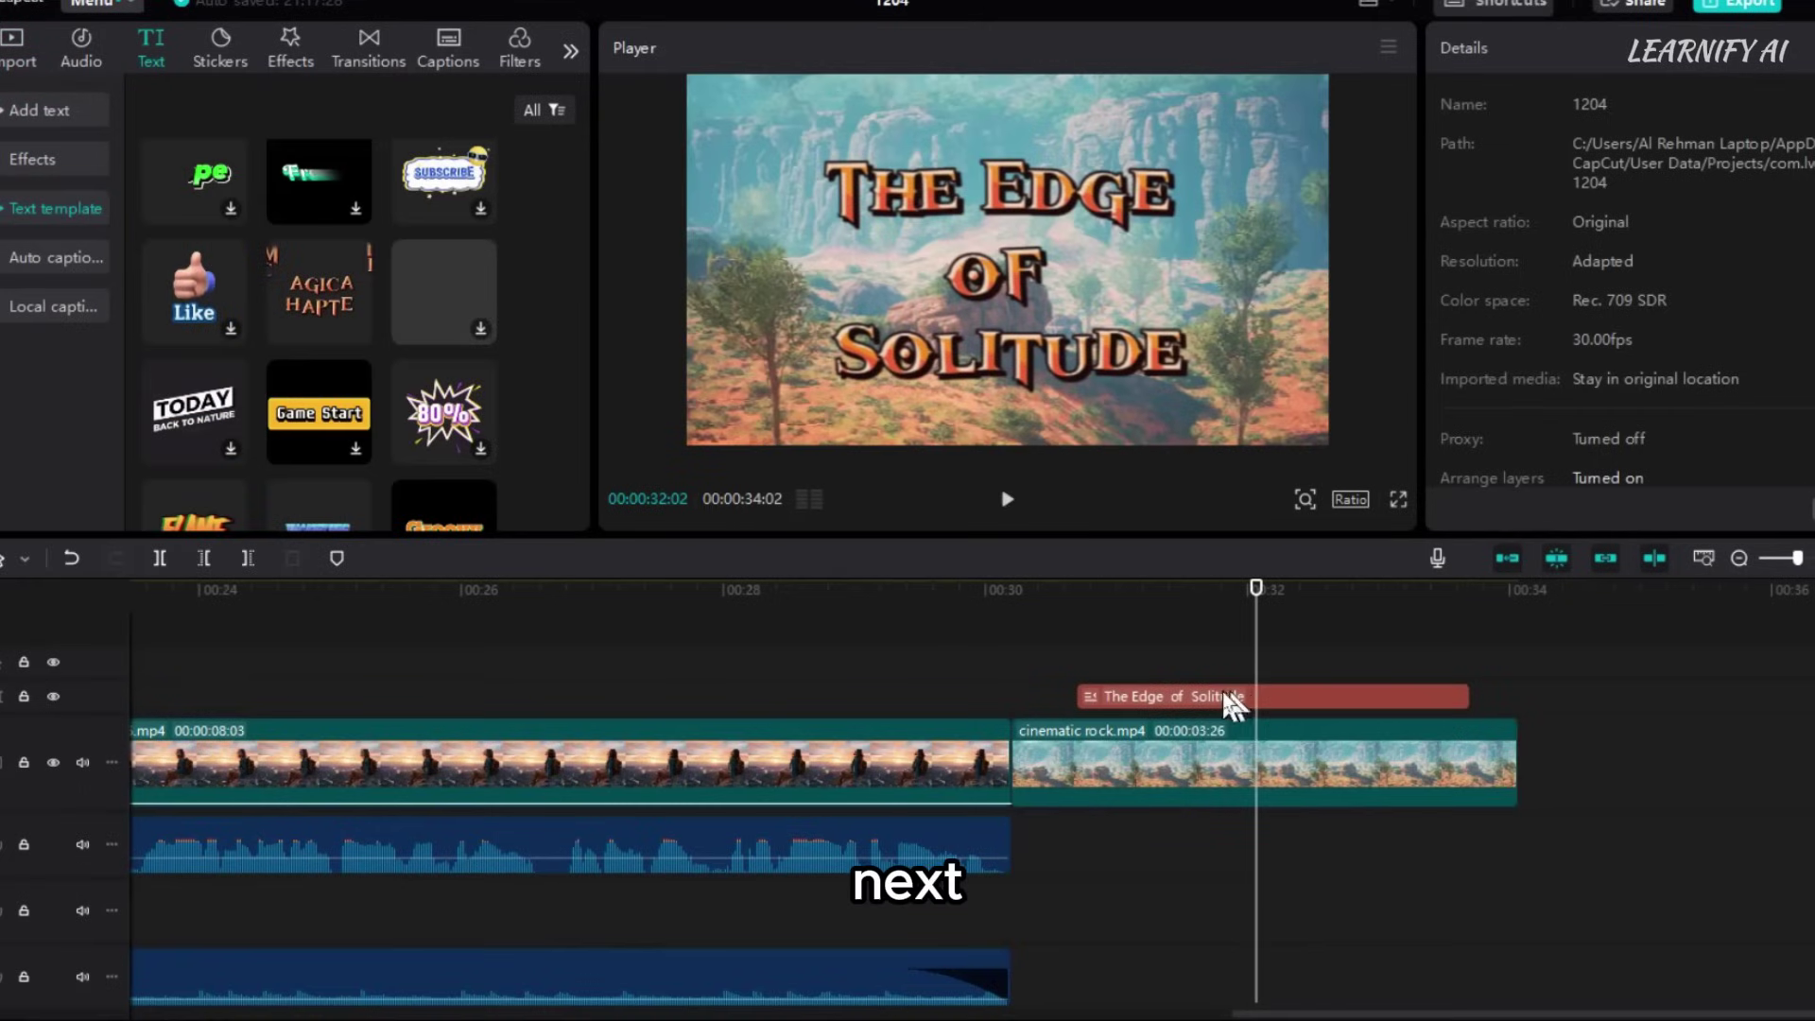
Add the text "The Edge of Solitude" from the video's start, covering the watermark, with the white-on-black preset style.
{"action": "left_click", "coordinate": [1282, 673]}
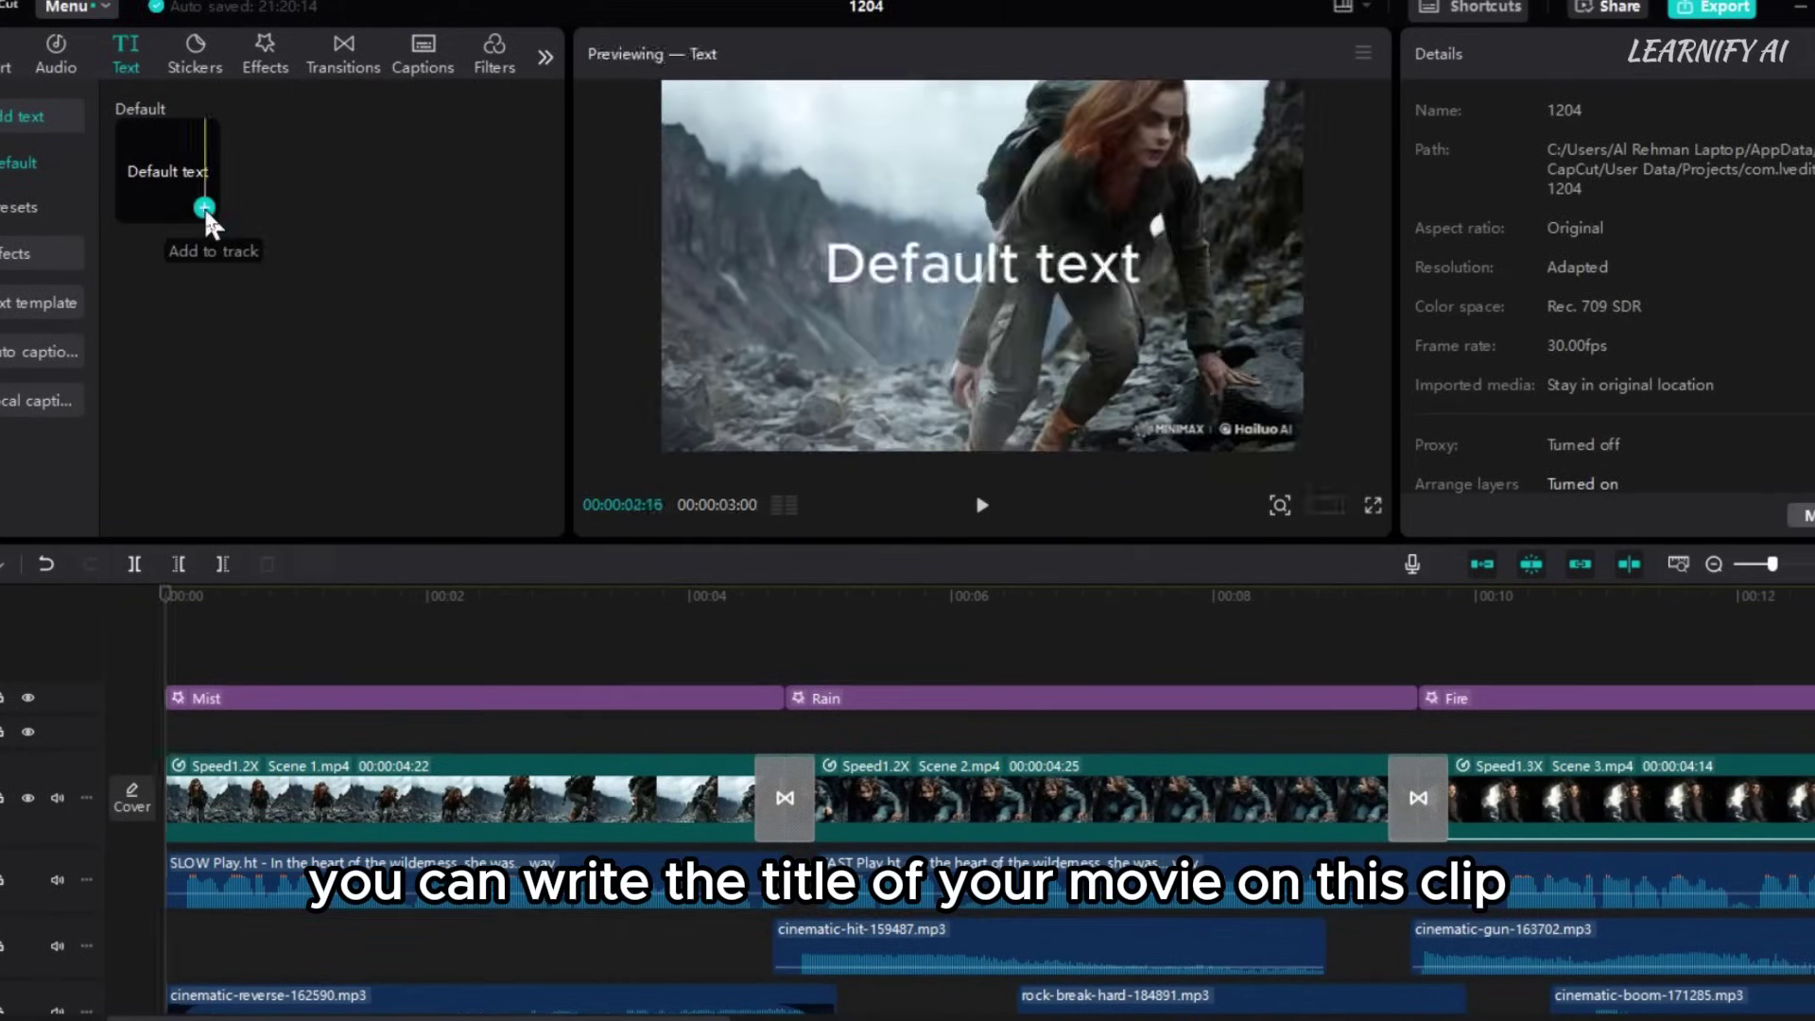
{"action": "left_click", "coordinate": [228, 205]}
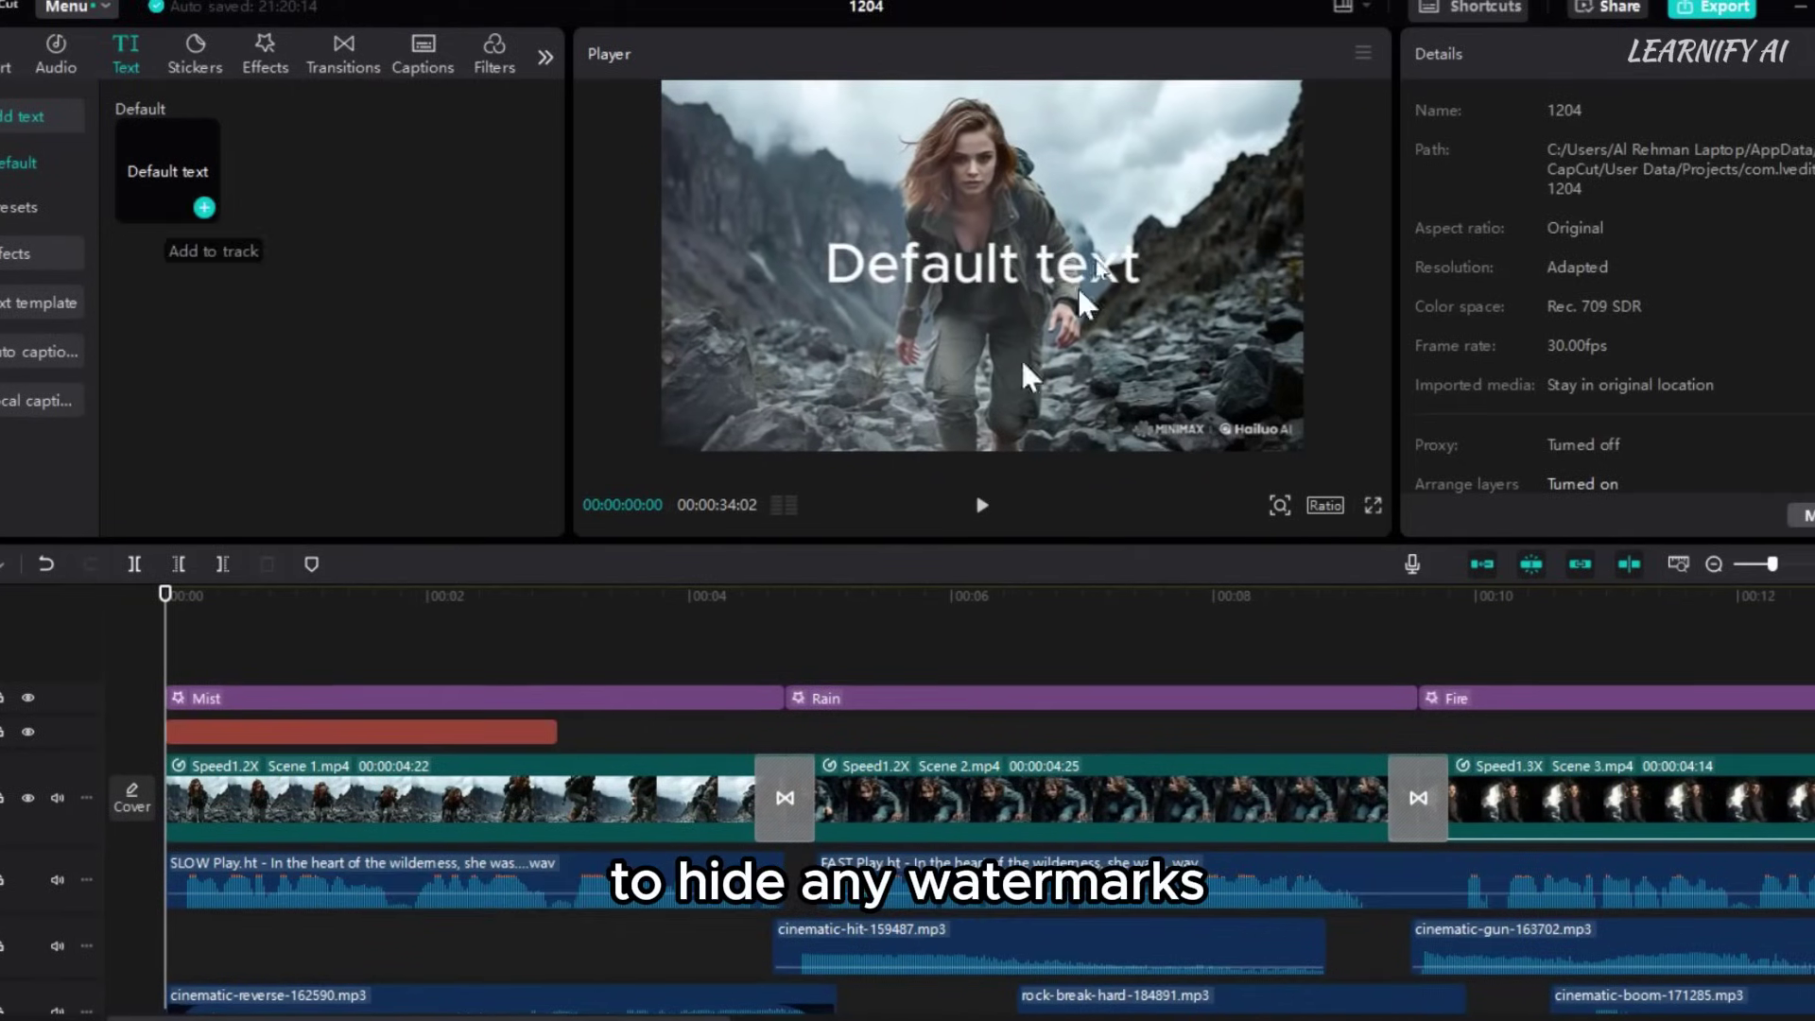
{"action": "left_click", "coordinate": [390, 735]}
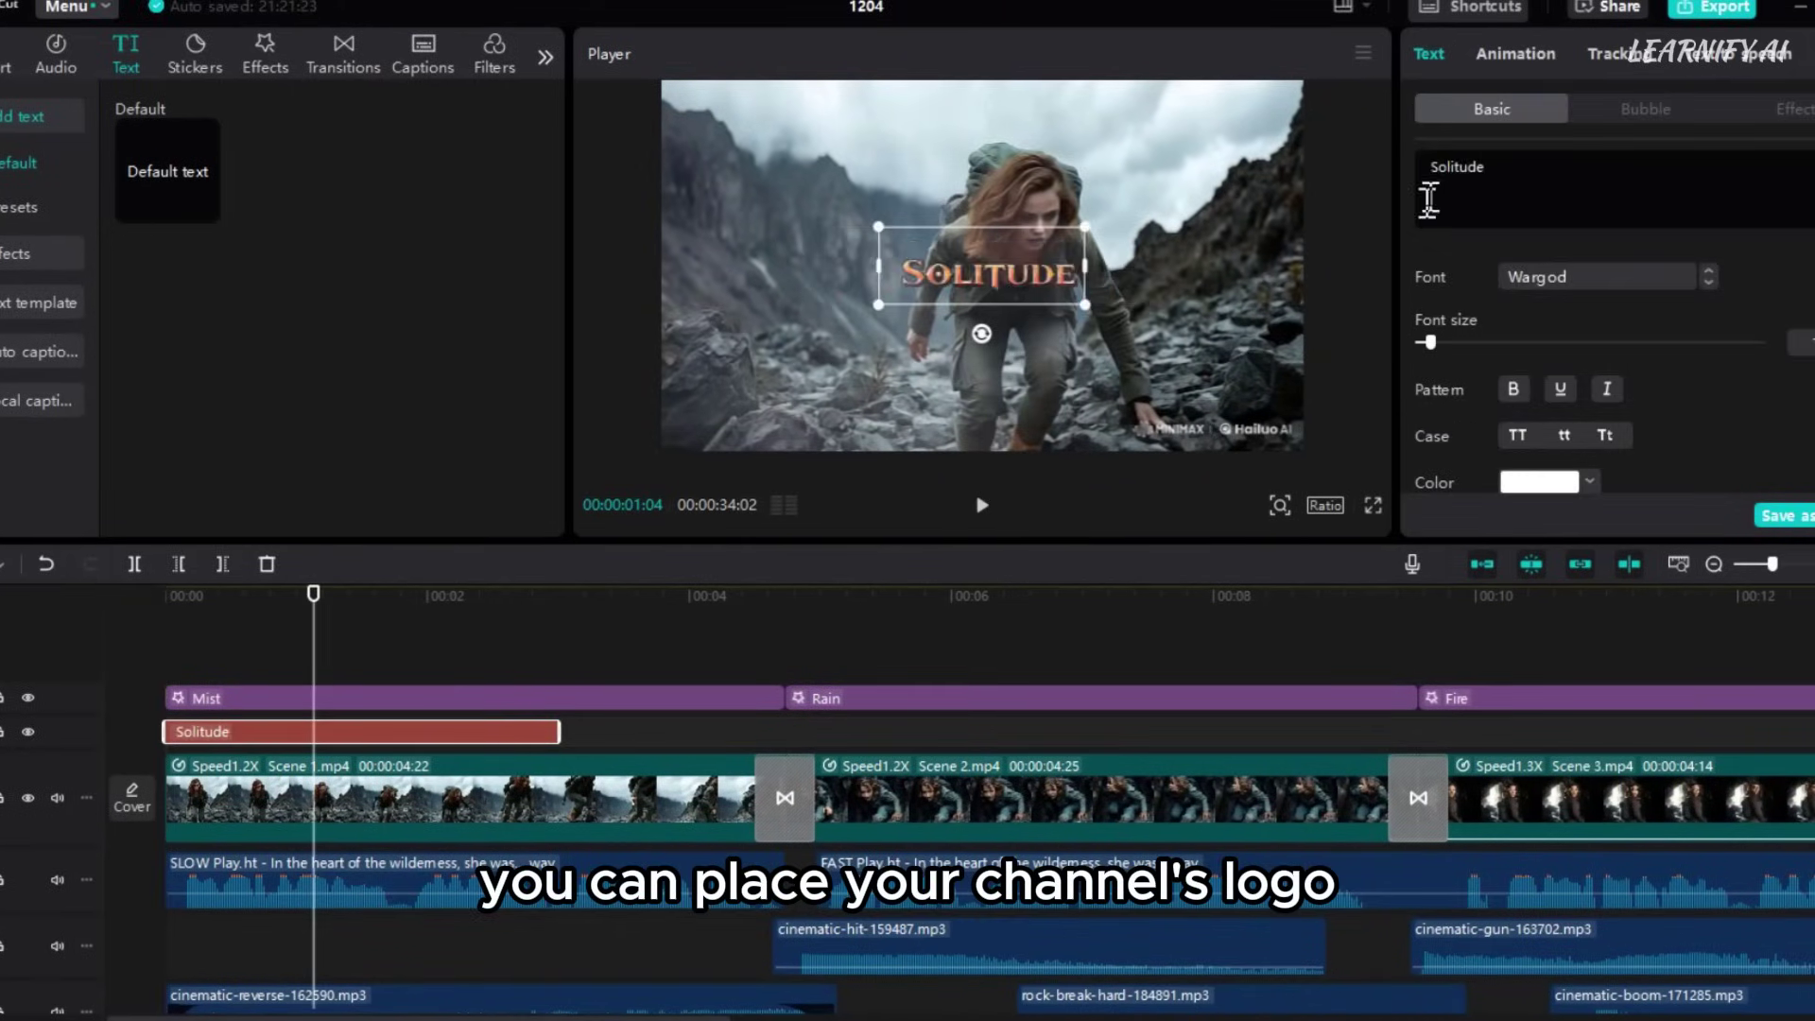
{"action": "left_click_drag", "start_coordinate": [1073, 310], "coordinate": [1205, 442]}
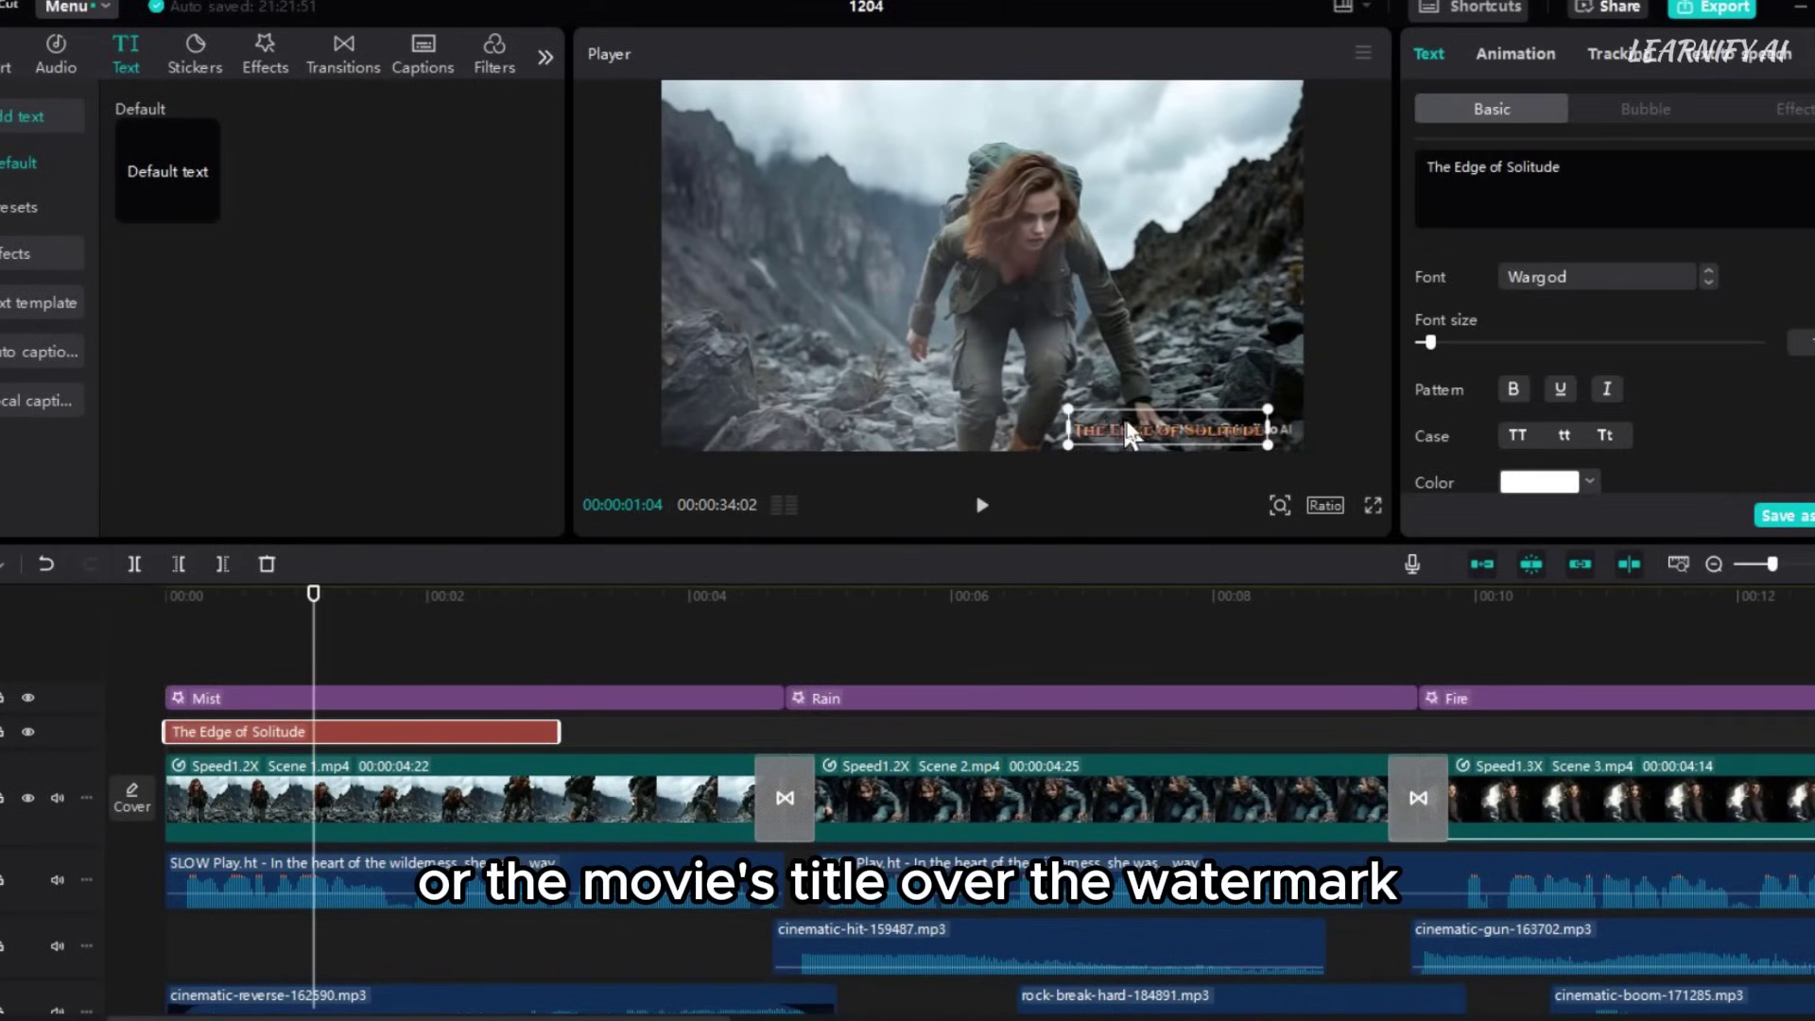
{"action": "scroll", "coordinate": [1487, 316], "scroll_direction": "down", "scroll_amount": 5}
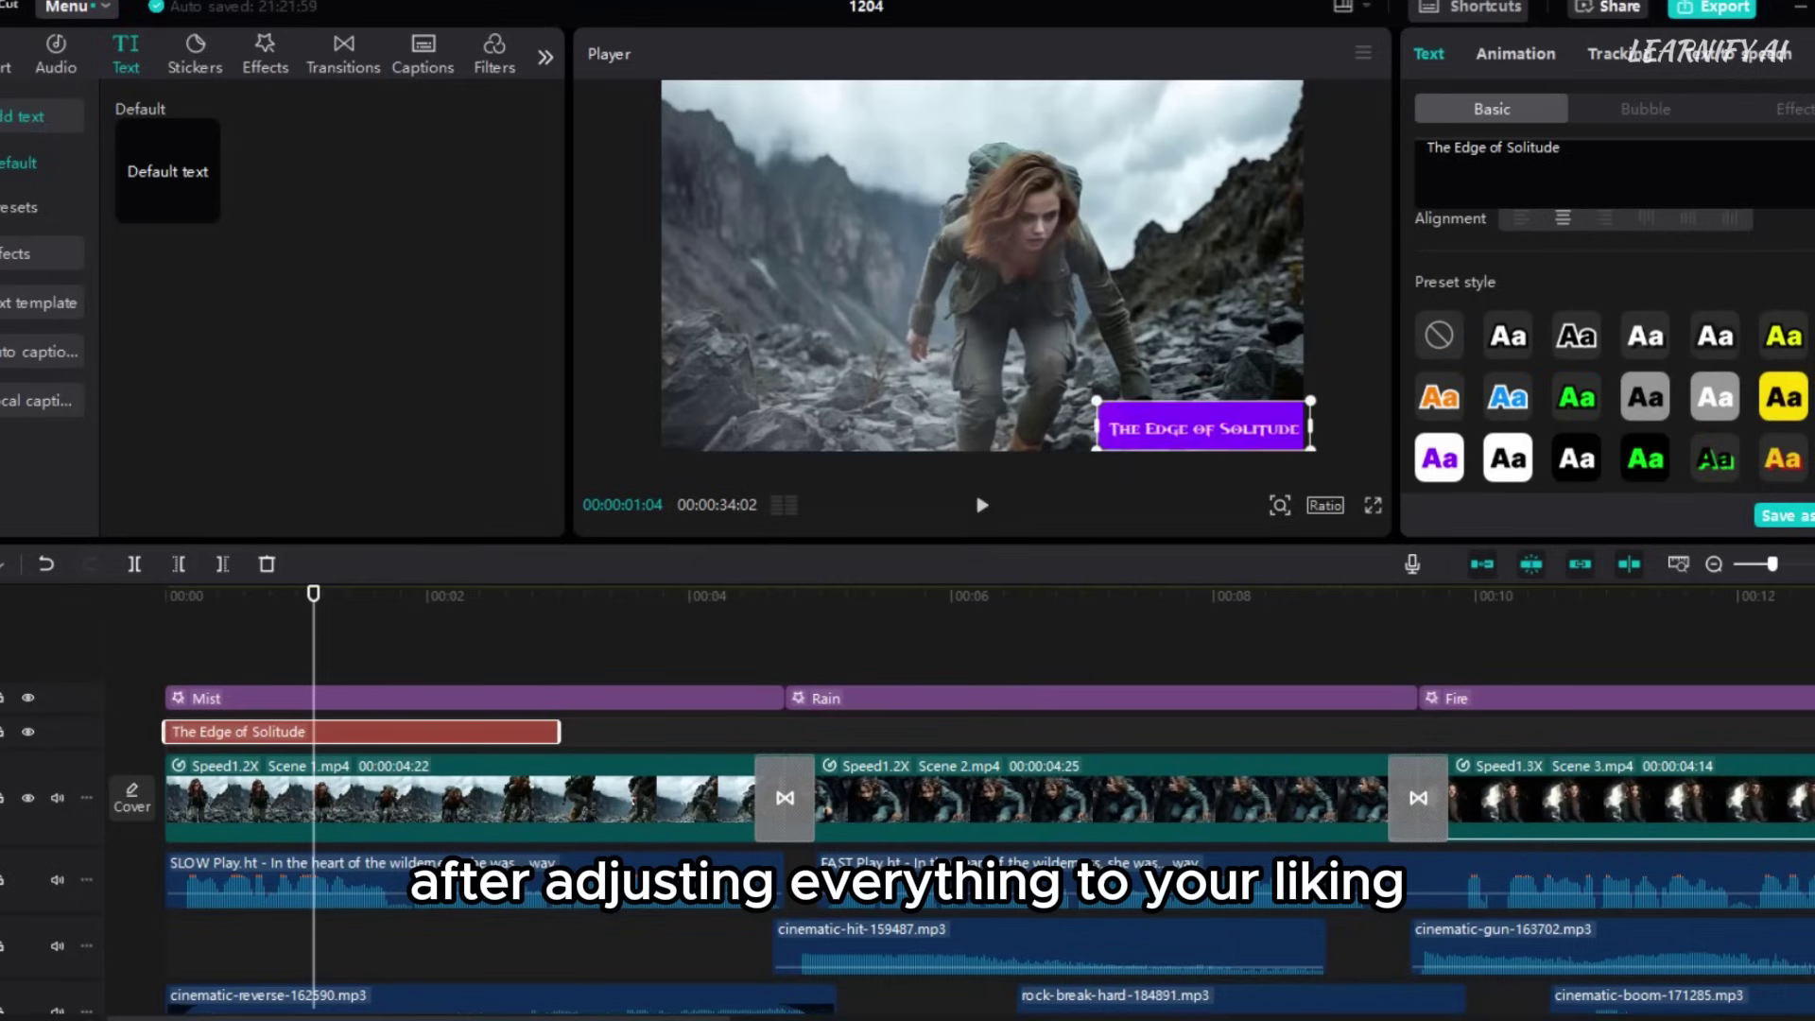
{"action": "left_click", "coordinate": [1576, 458]}
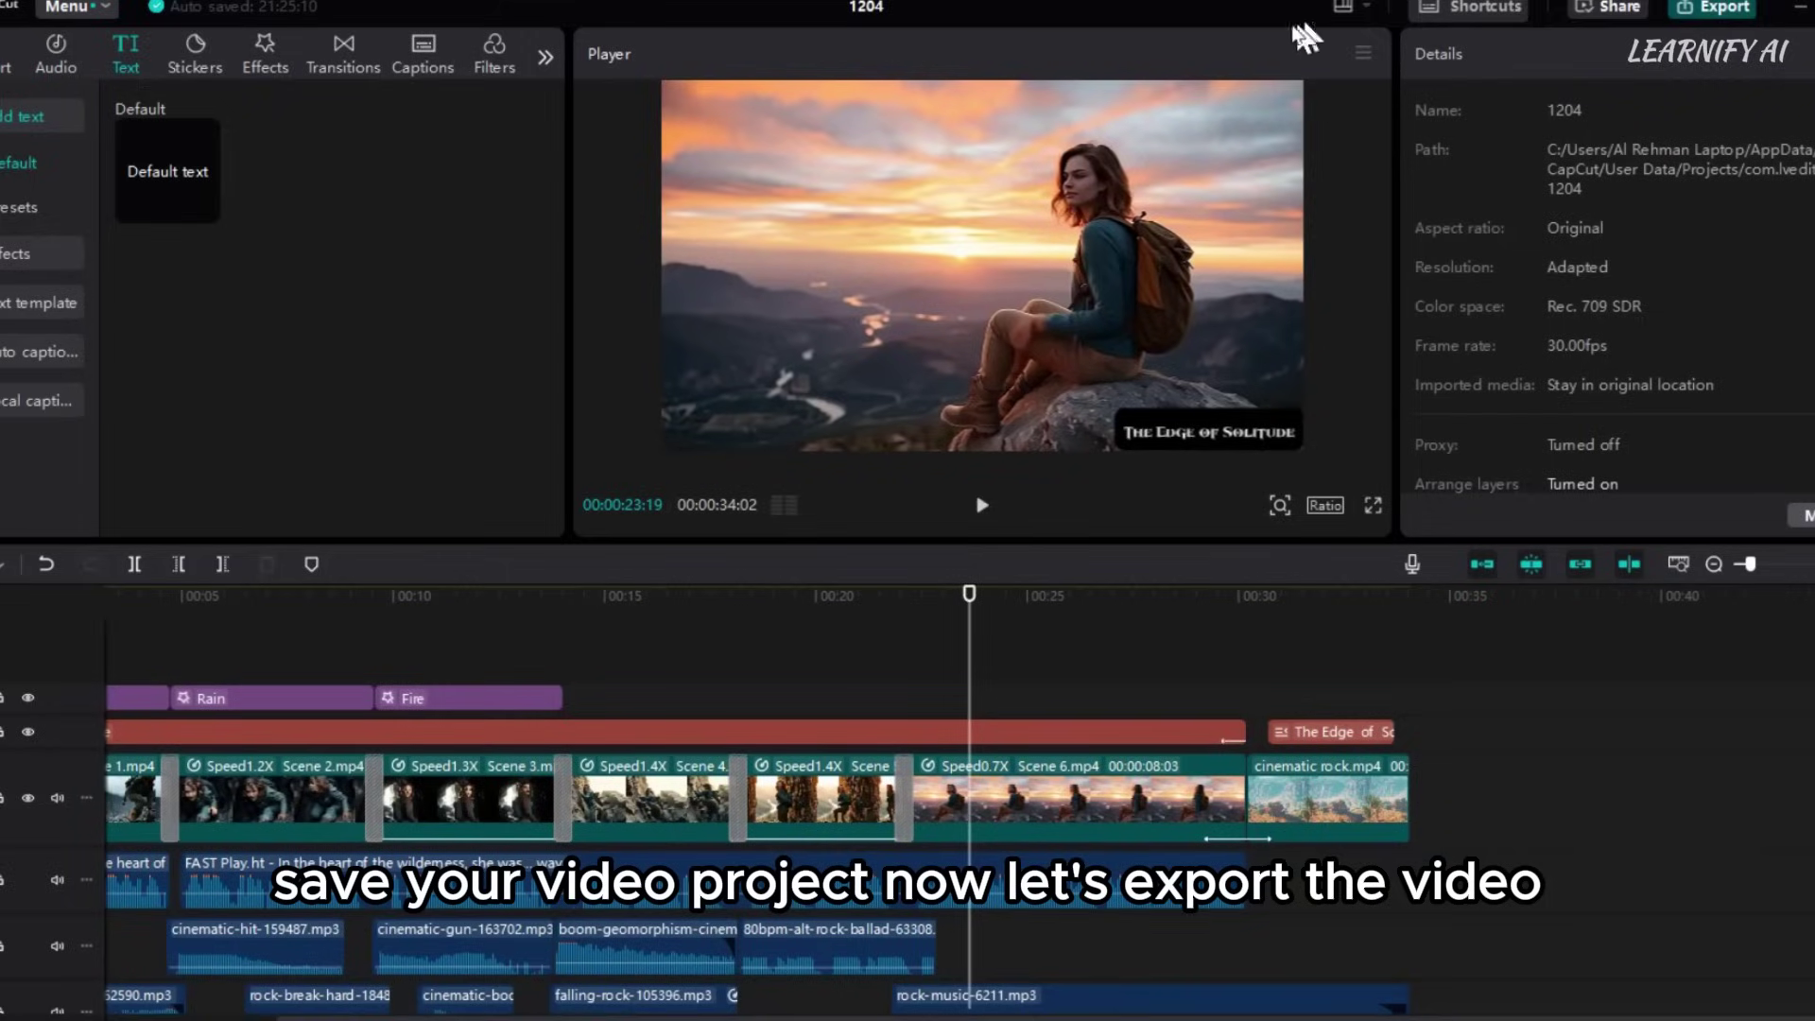
Export the trailer as "Movie The Edge of Solitude" in 1080P, H.264 mp4 at 30fps.
{"action": "key", "text": "ctrl+e"}
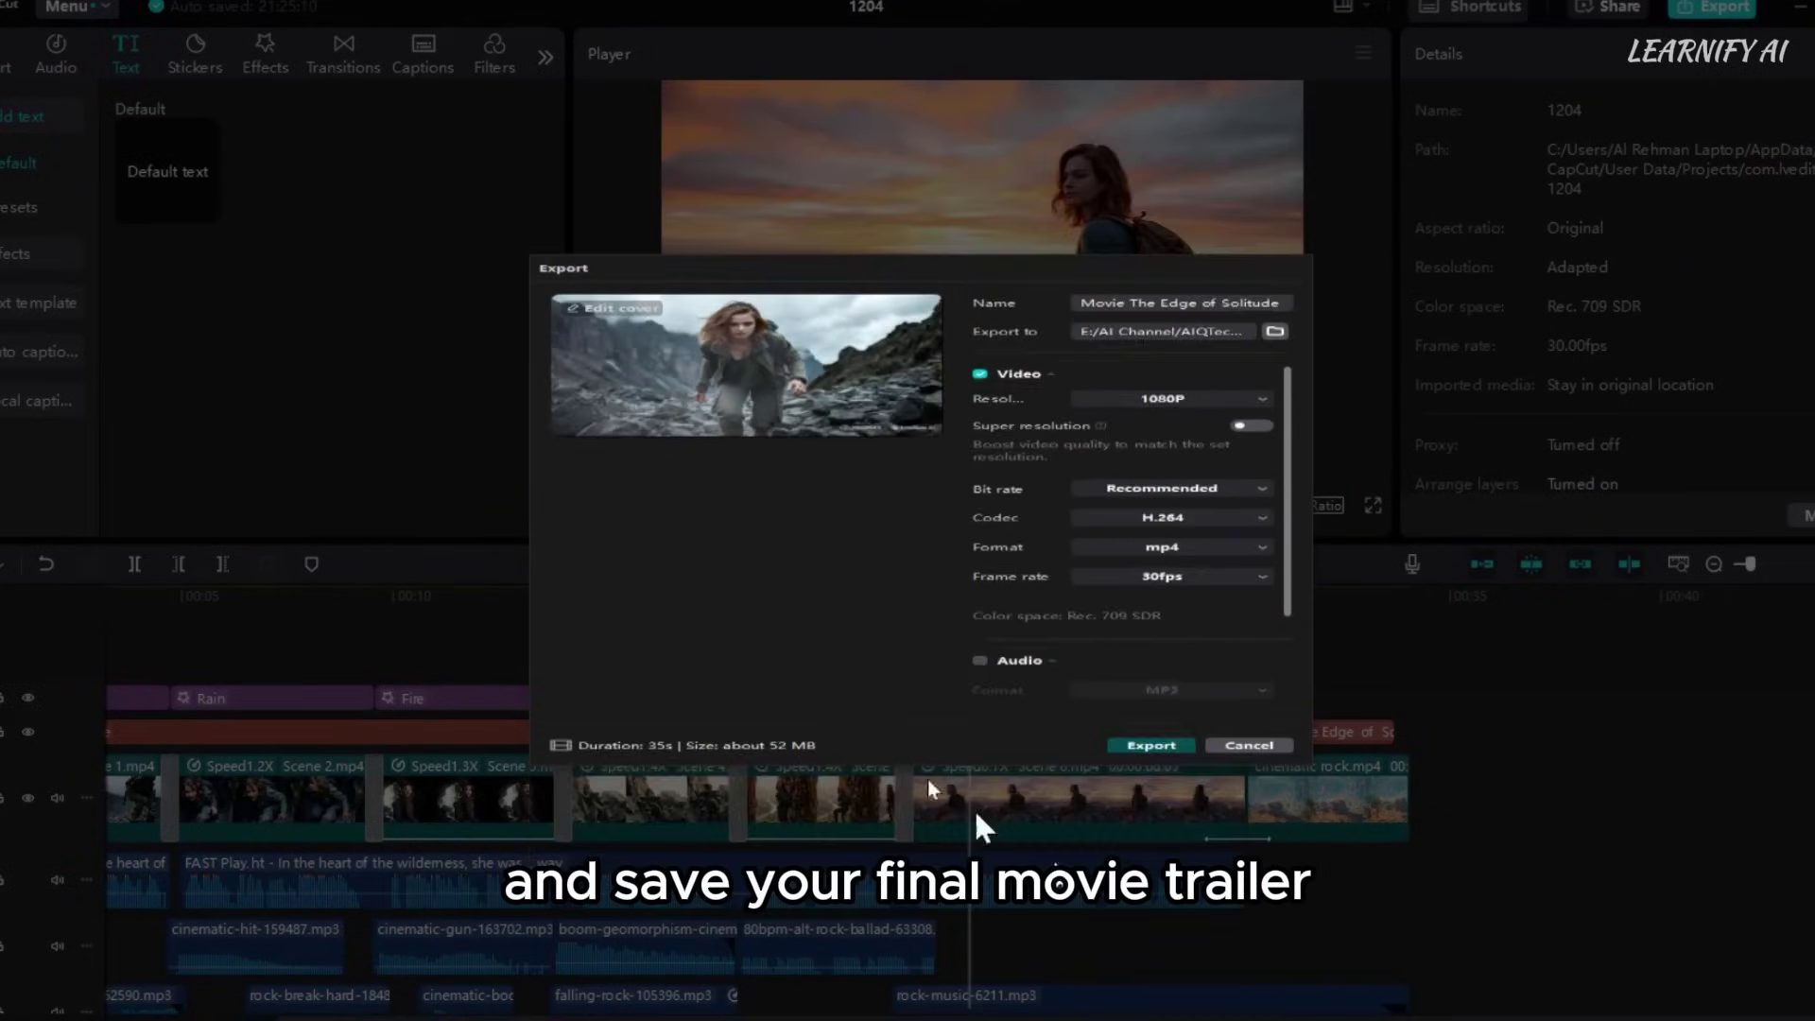
{"action": "left_click", "coordinate": [1157, 746]}
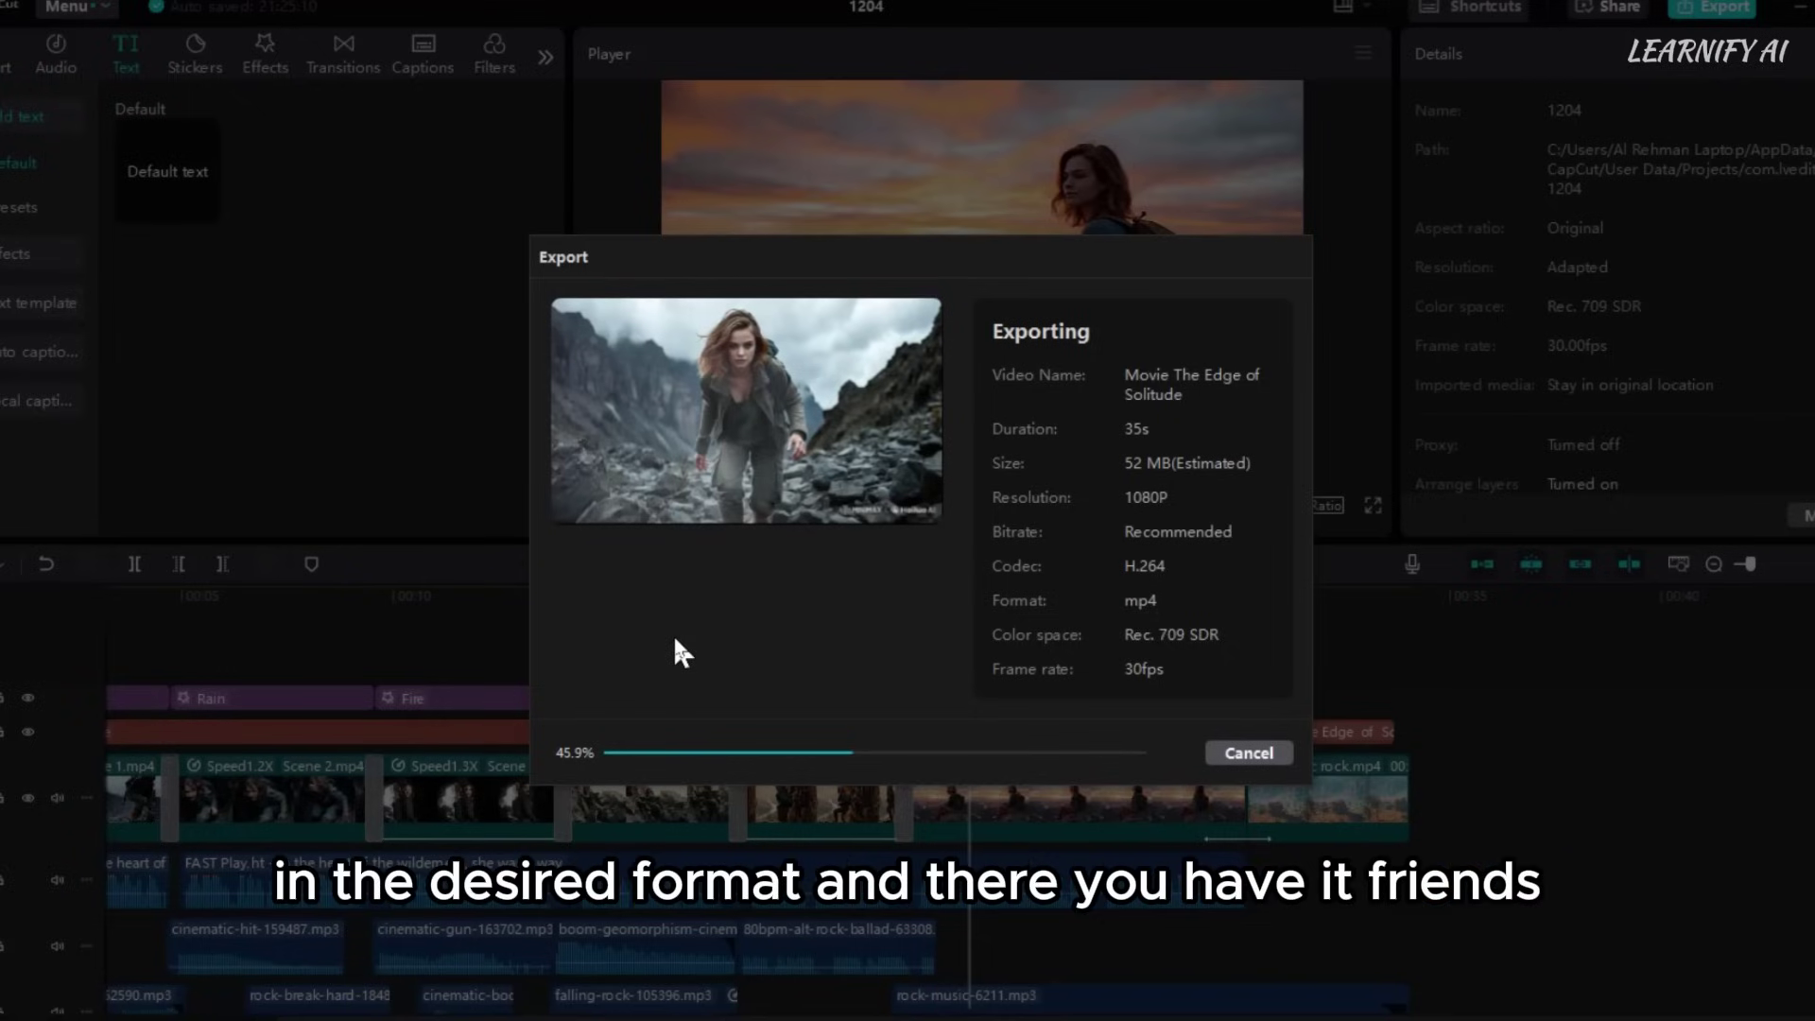